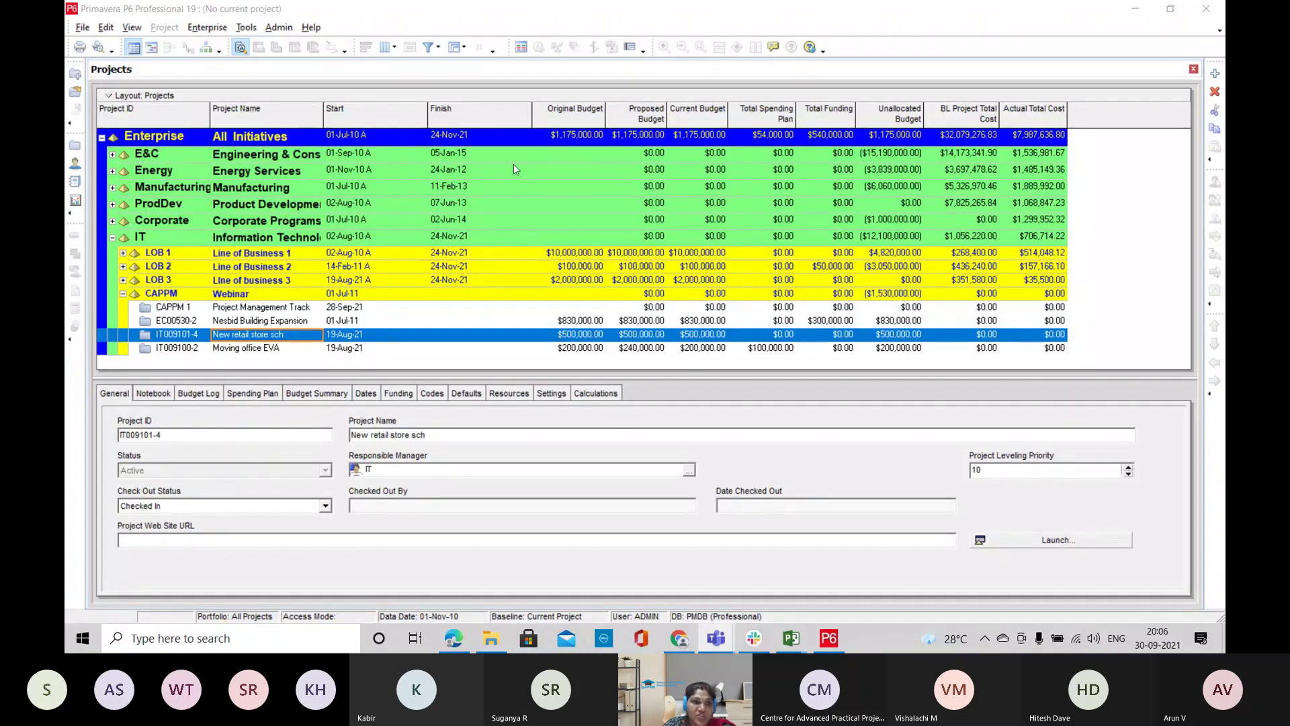
# View the Enterprise Project Structure hierarchy and close it again
pyautogui.click(207, 28)
pyautogui.click(222, 60)
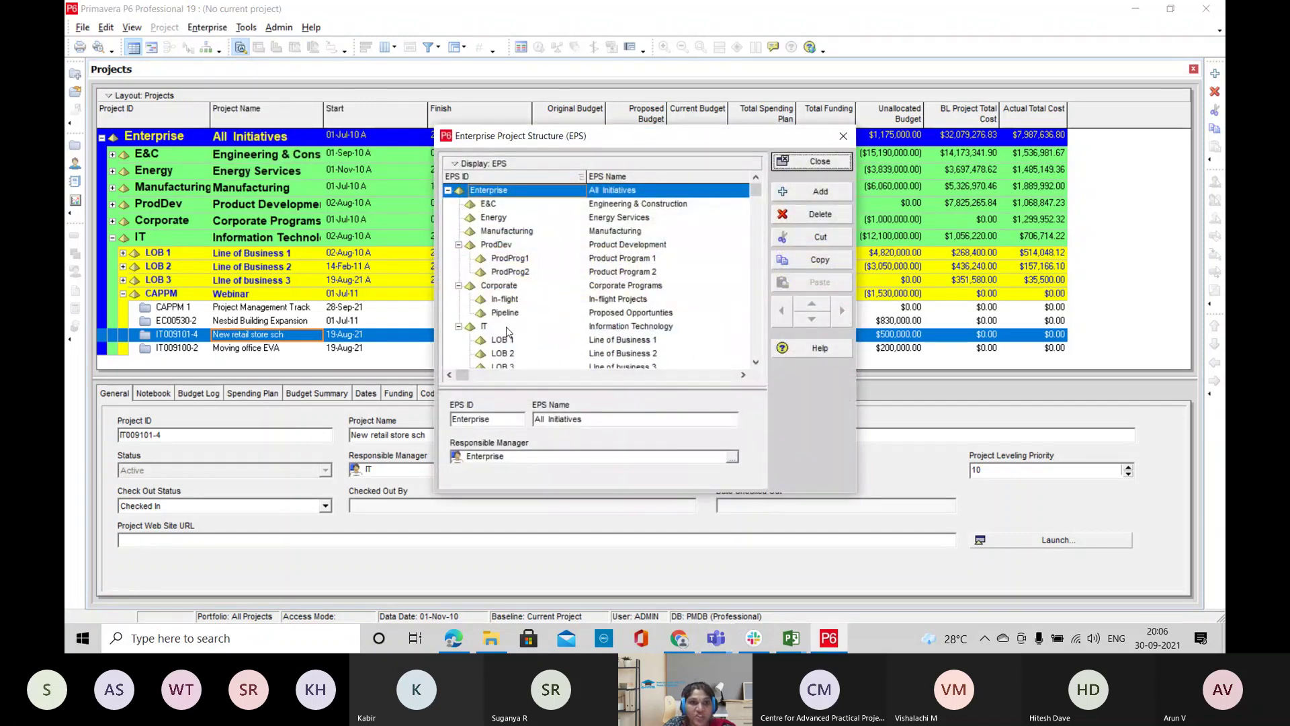
pyautogui.click(816, 161)
# Display all OBS elements in the Organizational Breakdown Structure, look through the hierarchy, and close it
pyautogui.click(207, 27)
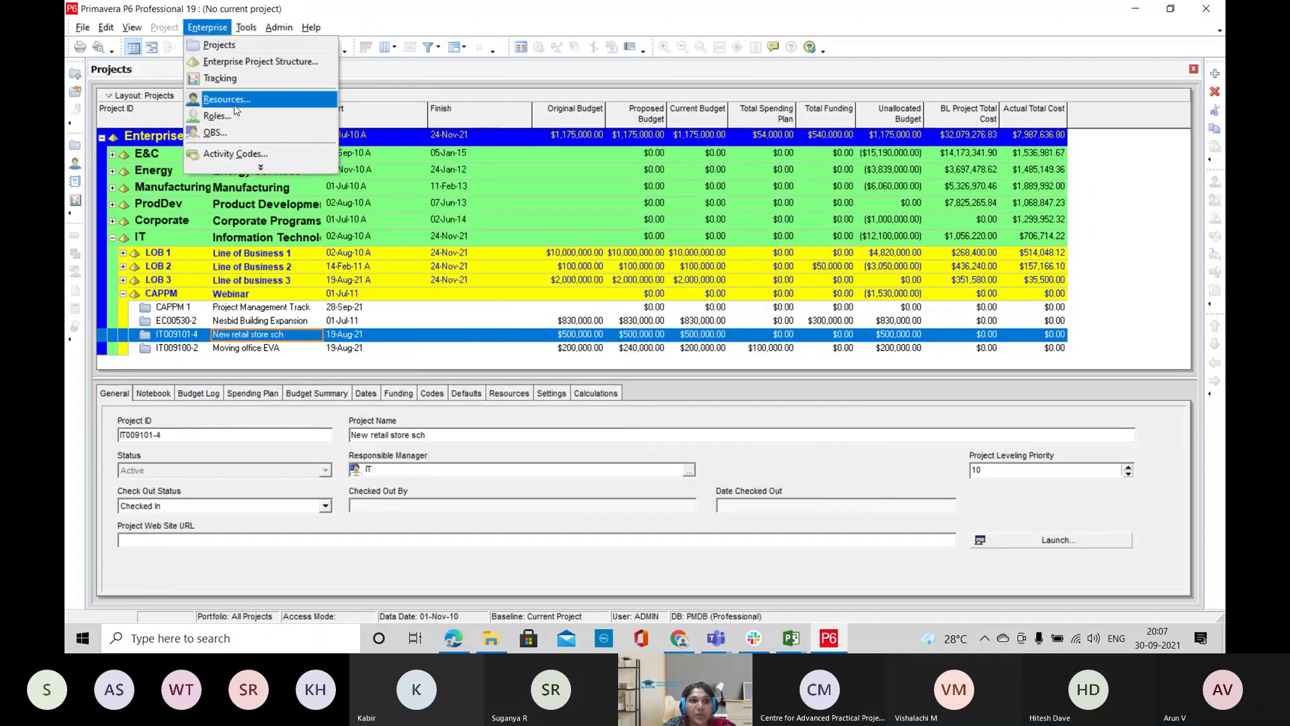
pyautogui.click(239, 129)
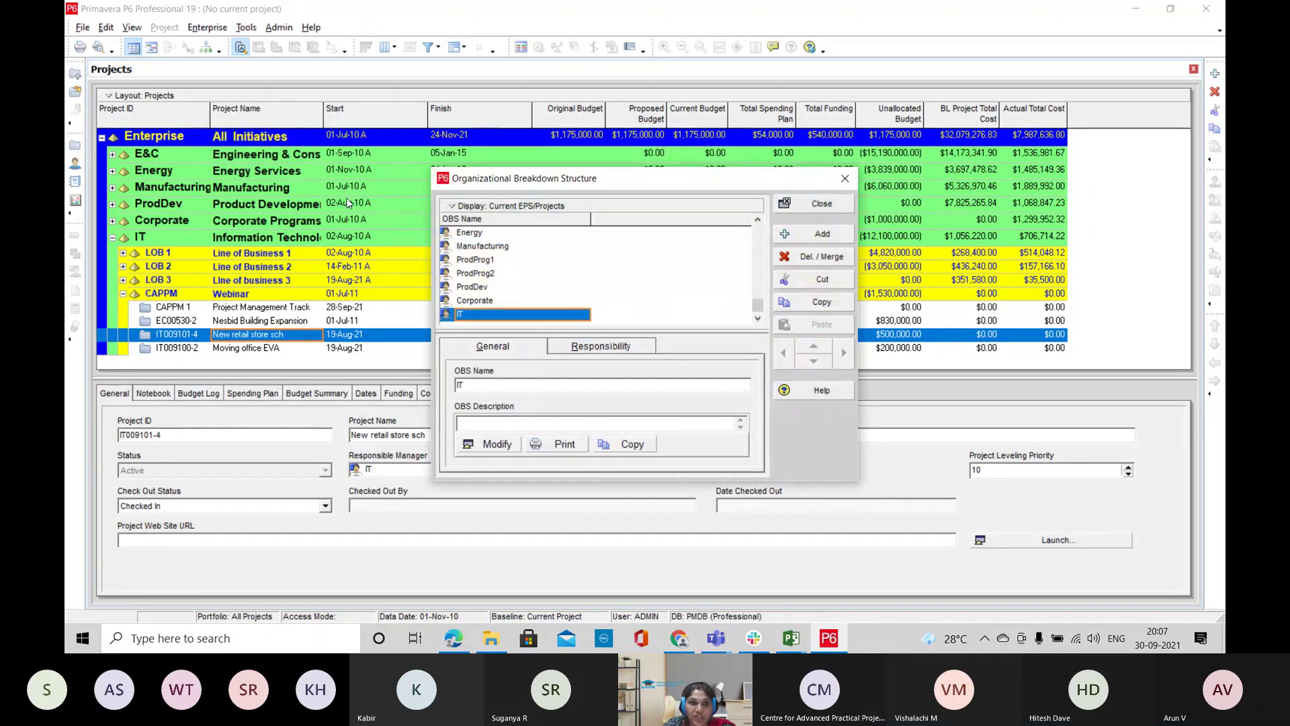
pyautogui.click(486, 205)
pyautogui.moveTo(528, 430)
pyautogui.click(646, 438)
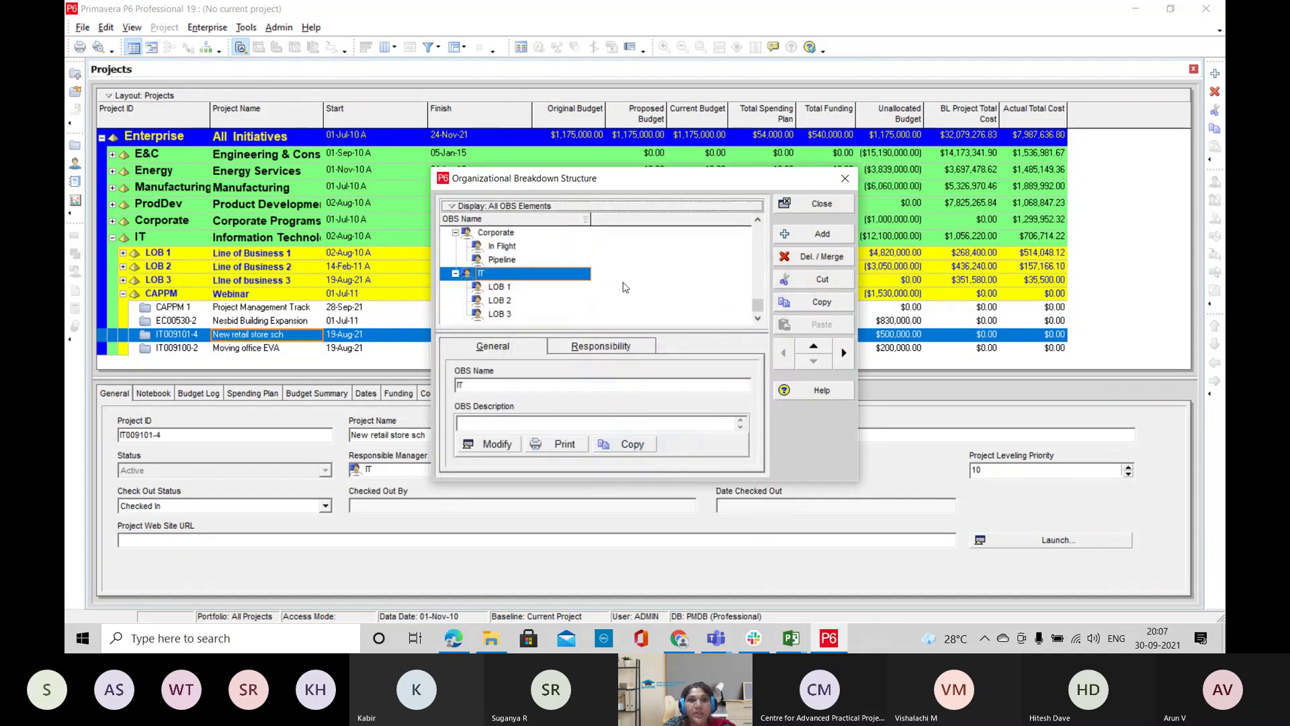
pyautogui.moveTo(758, 307); pyautogui.dragTo(777, 288)
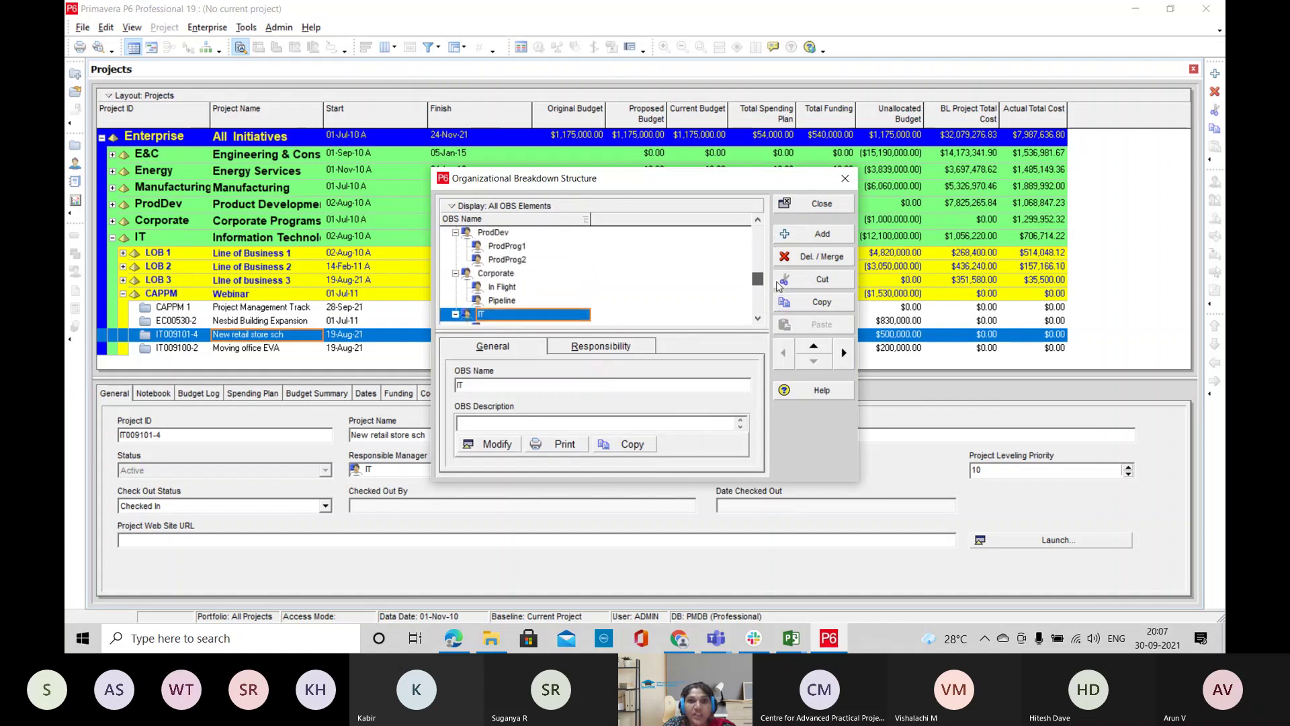
pyautogui.click(837, 207)
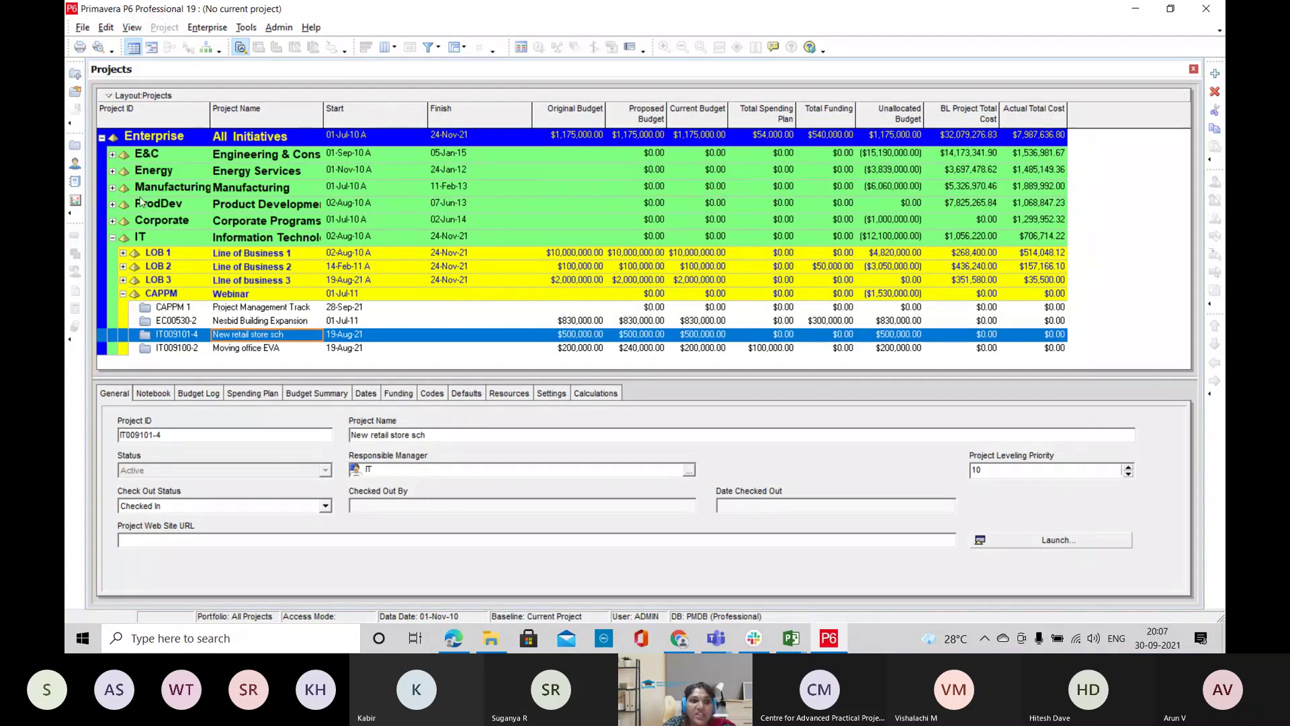
# Expand the E&C node and look through the listed projects down to New retail store sch under CAPPM
pyautogui.click(112, 154)
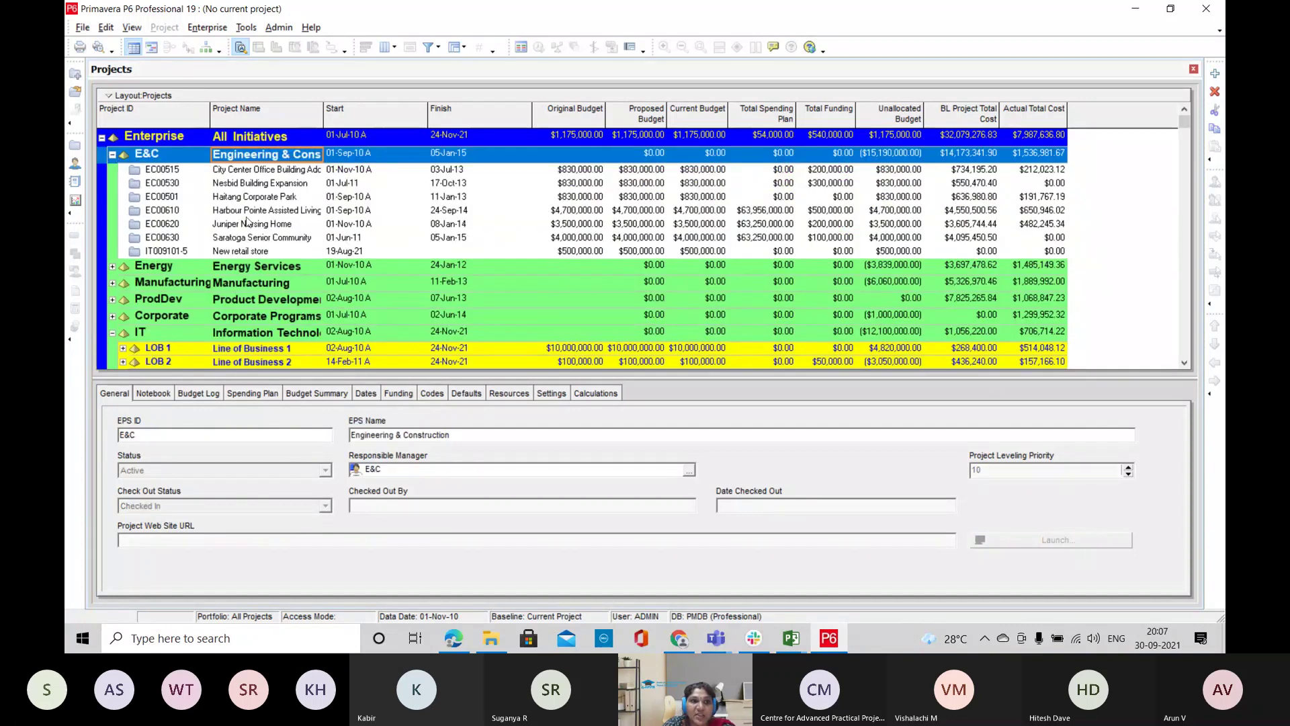
pyautogui.scroll(-2, 361, 189)
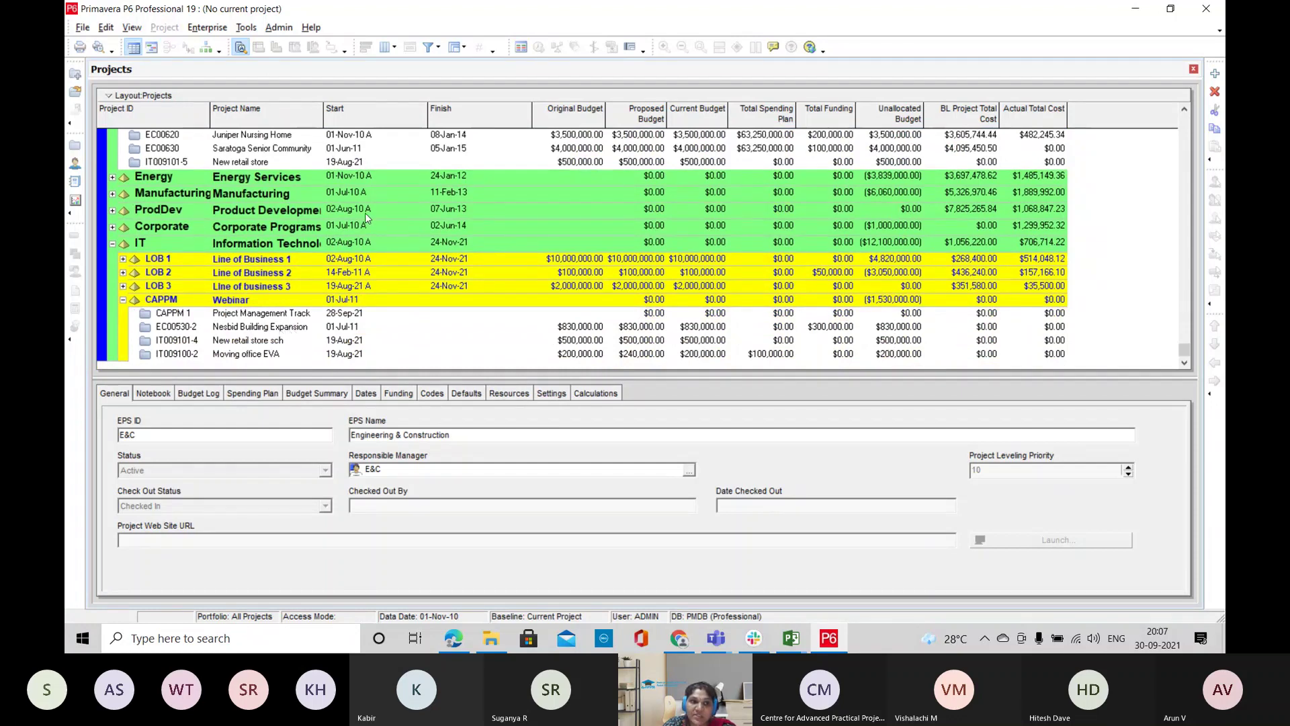
pyautogui.click(258, 343)
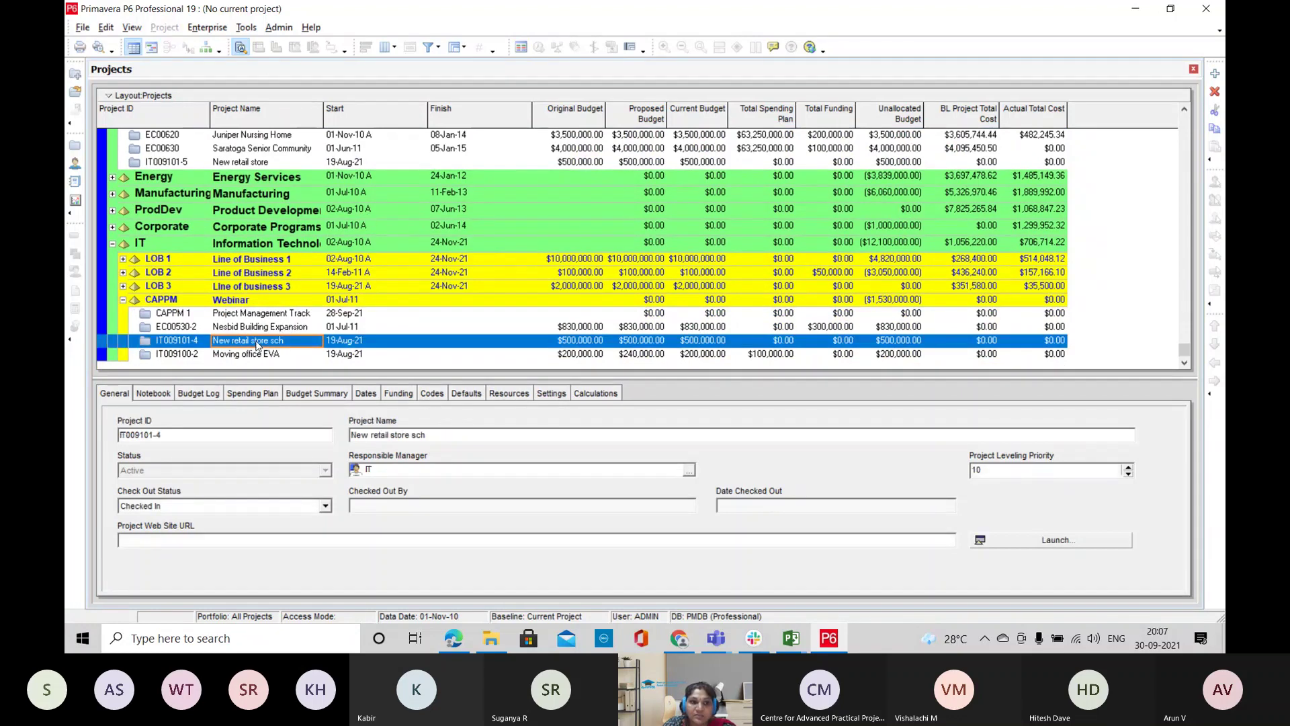
pyautogui.rightClick(258, 344)
# Review the schedule dates, new-activity defaults and general details of the Moving office EVA project
pyautogui.click(198, 356)
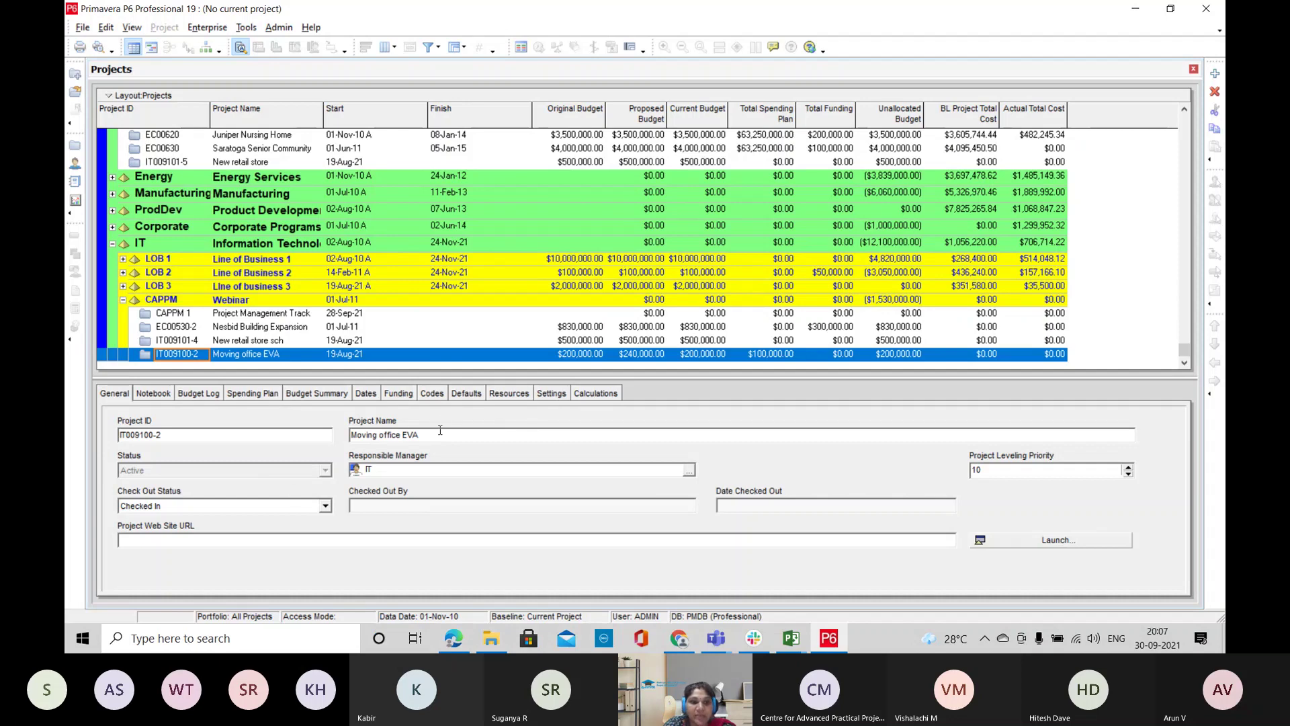
pyautogui.click(366, 395)
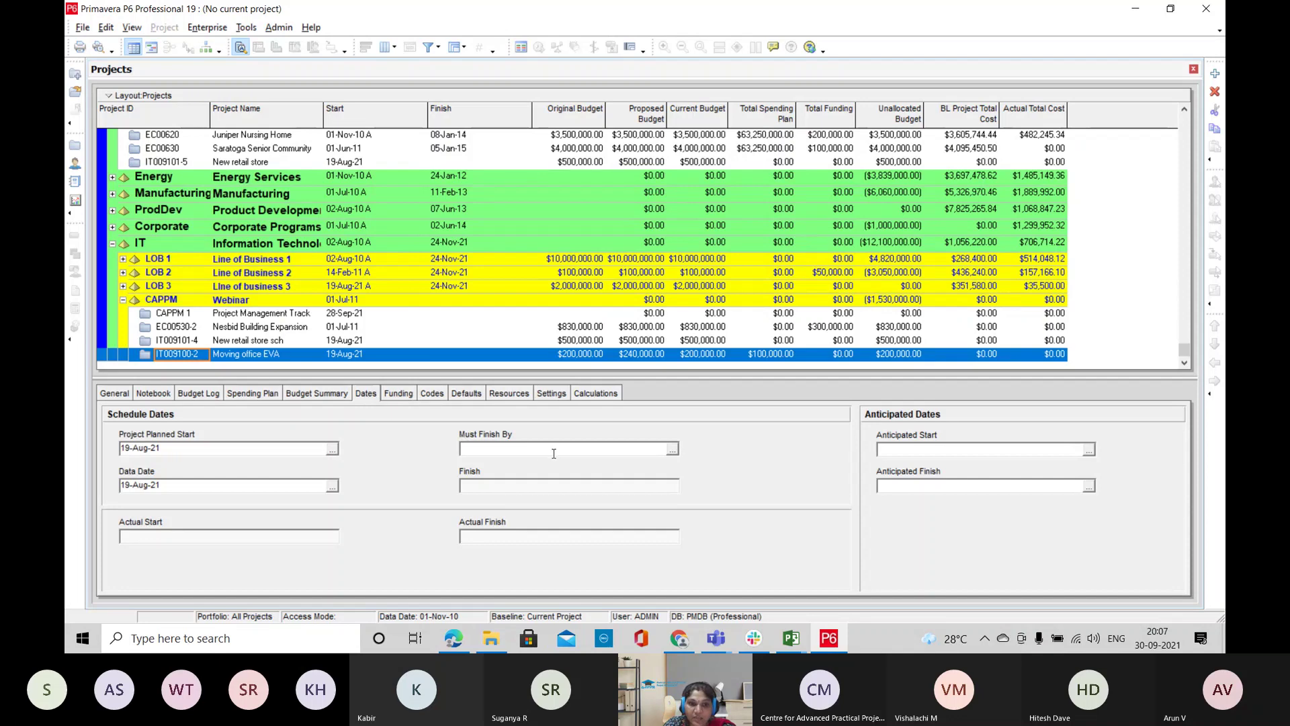
pyautogui.click(467, 395)
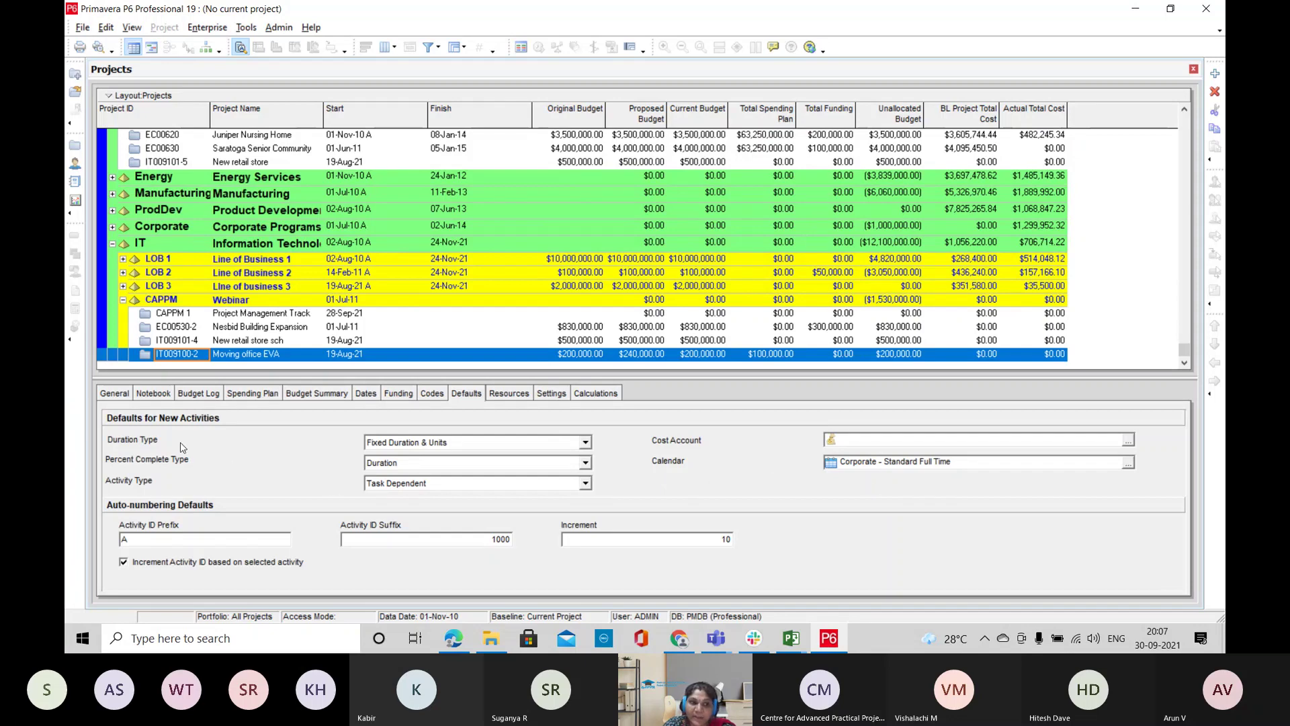
pyautogui.click(115, 394)
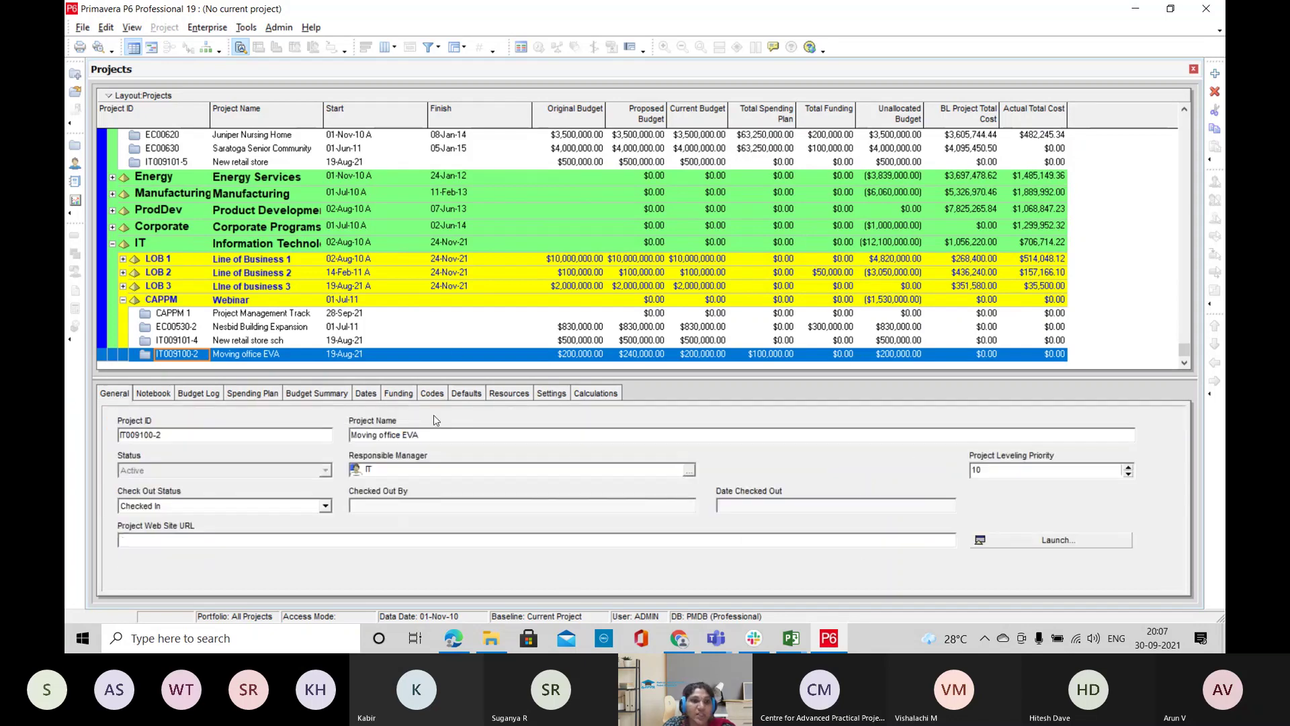
# Open the Moving office EVA project and stretch the Gantt timescale around its activity bars
pyautogui.rightClick(385, 356)
pyautogui.click(444, 253)
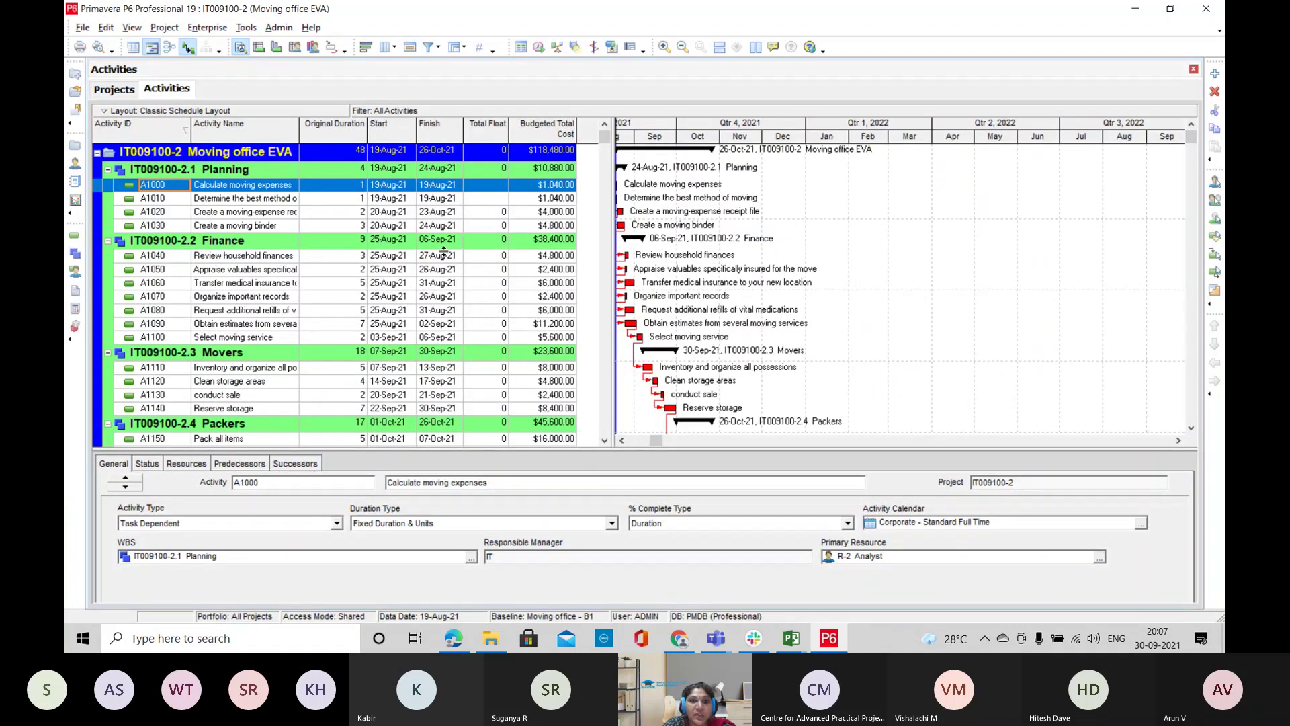
pyautogui.click(623, 441)
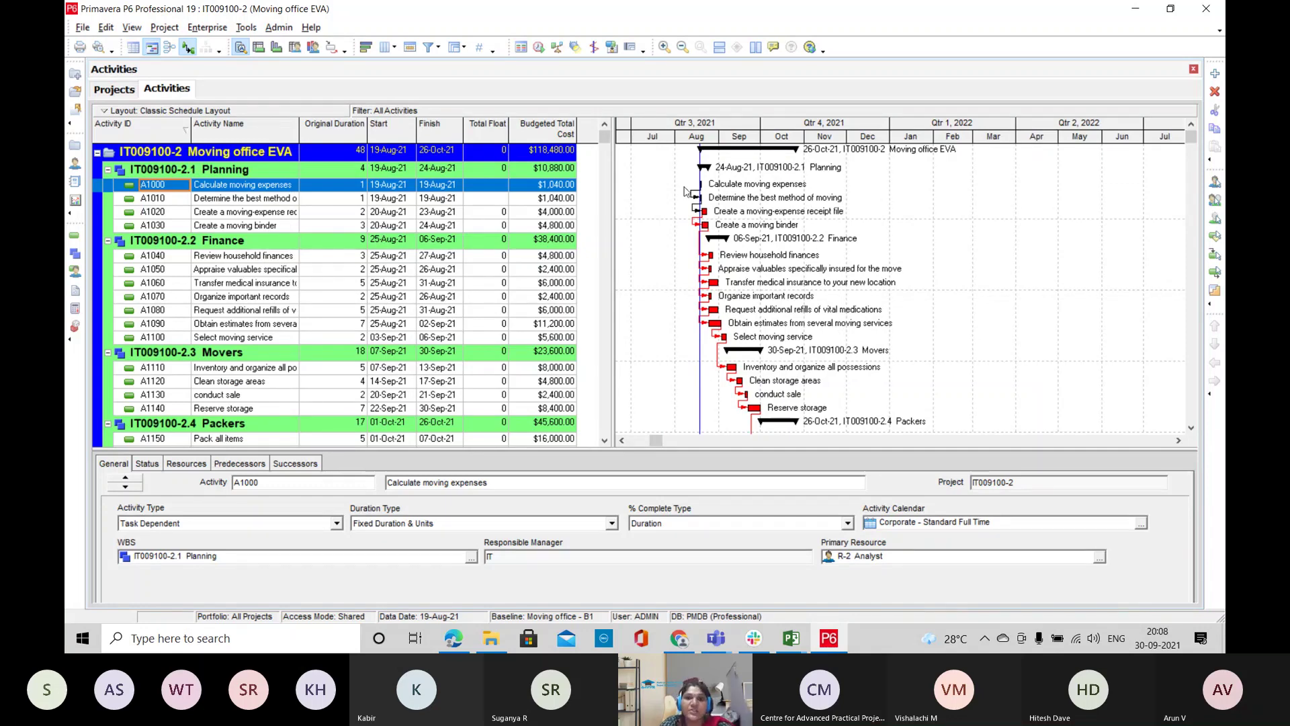
pyautogui.moveTo(825, 142); pyautogui.dragTo(968, 146)
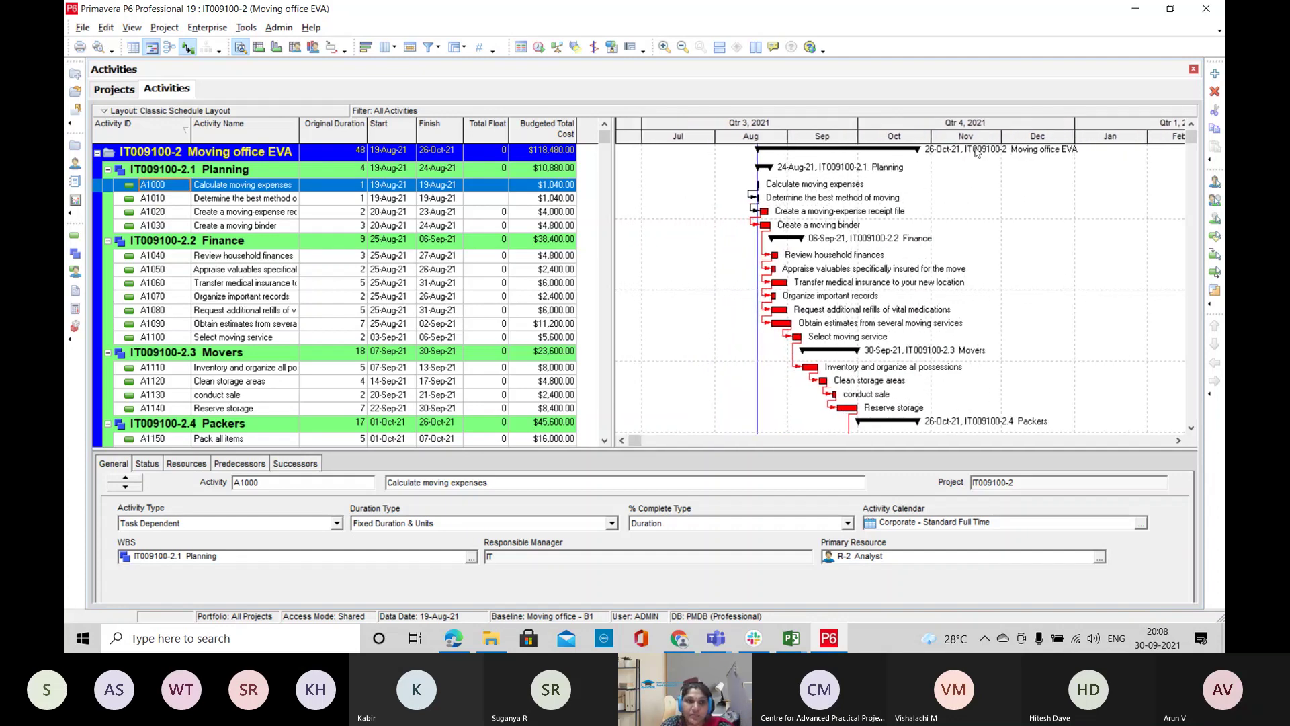
# Add a new activity named Test to the Planning WBS
pyautogui.click(290, 213)
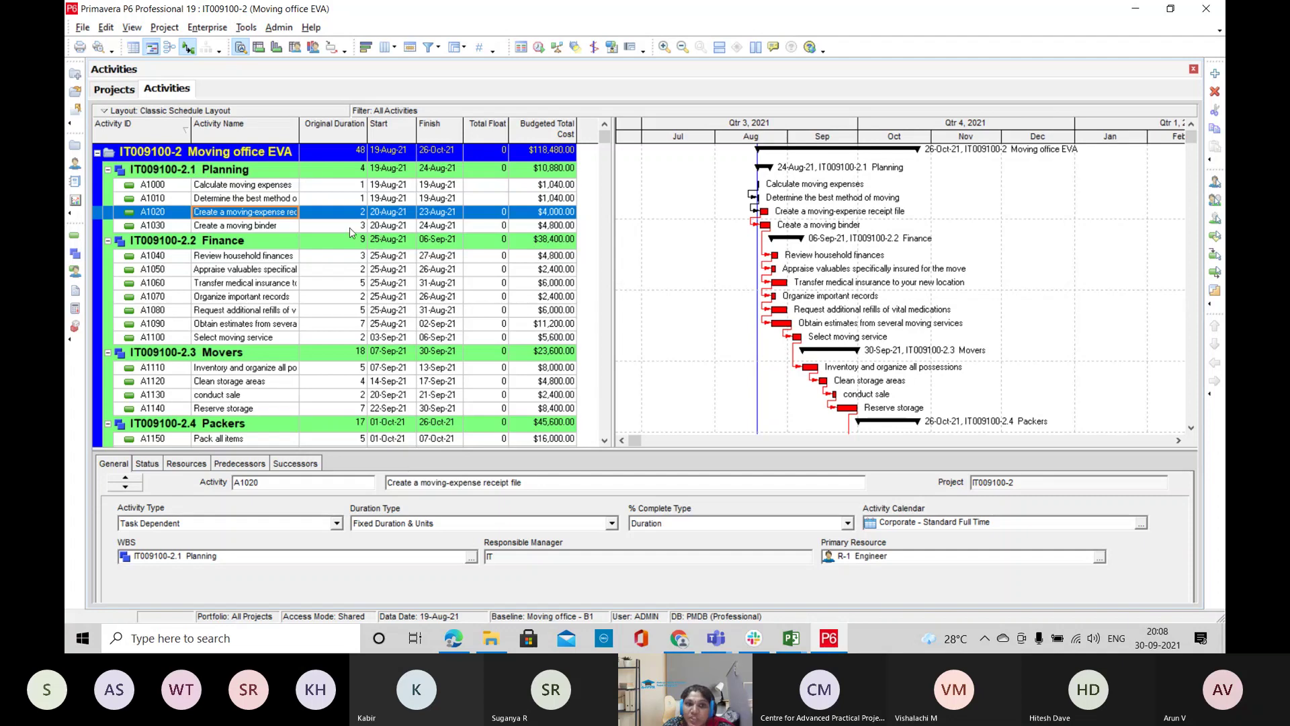
pyautogui.scroll(-3, 431, 341)
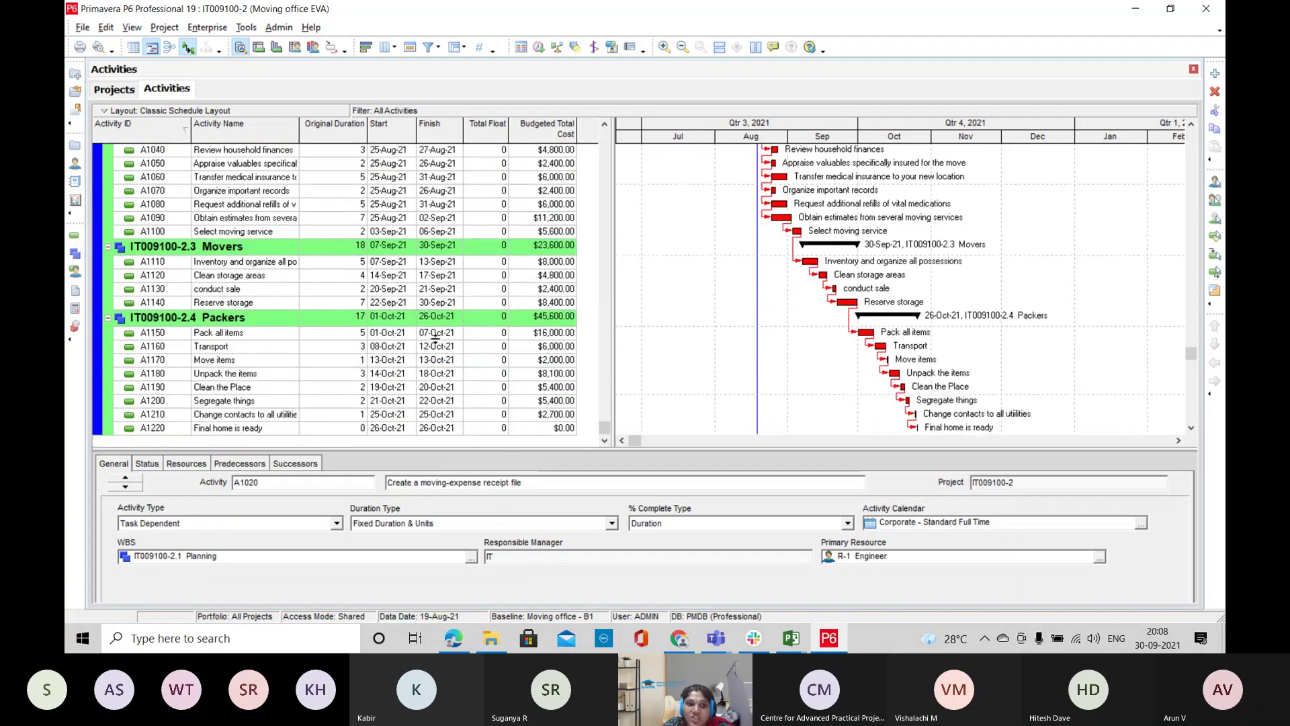
pyautogui.click(1215, 73)
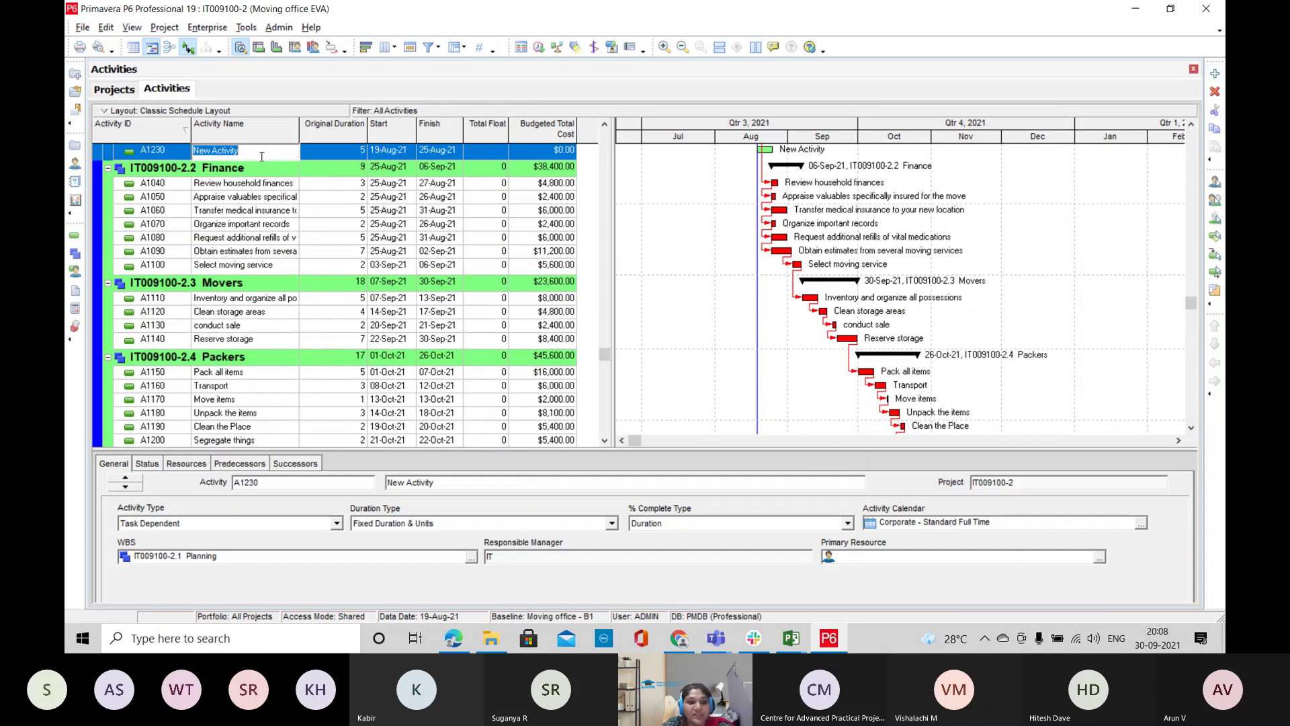
pyautogui.write('Test')
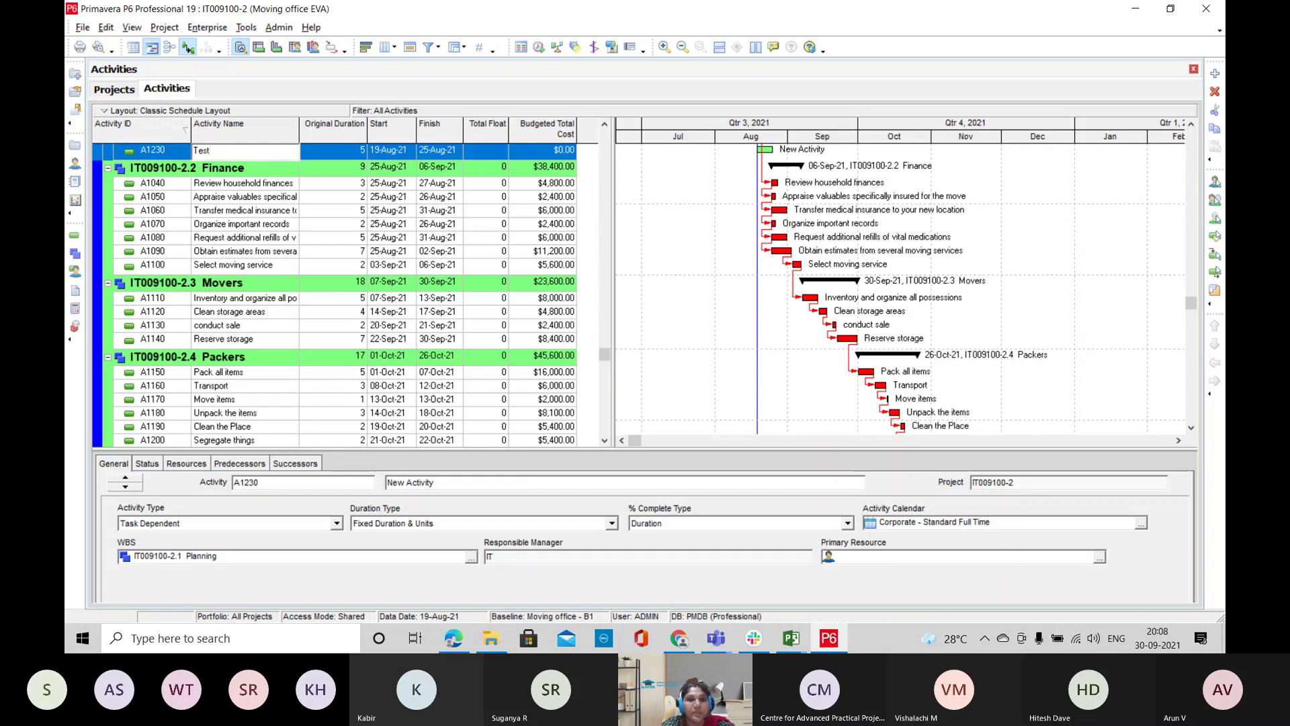
pyautogui.press('Return')
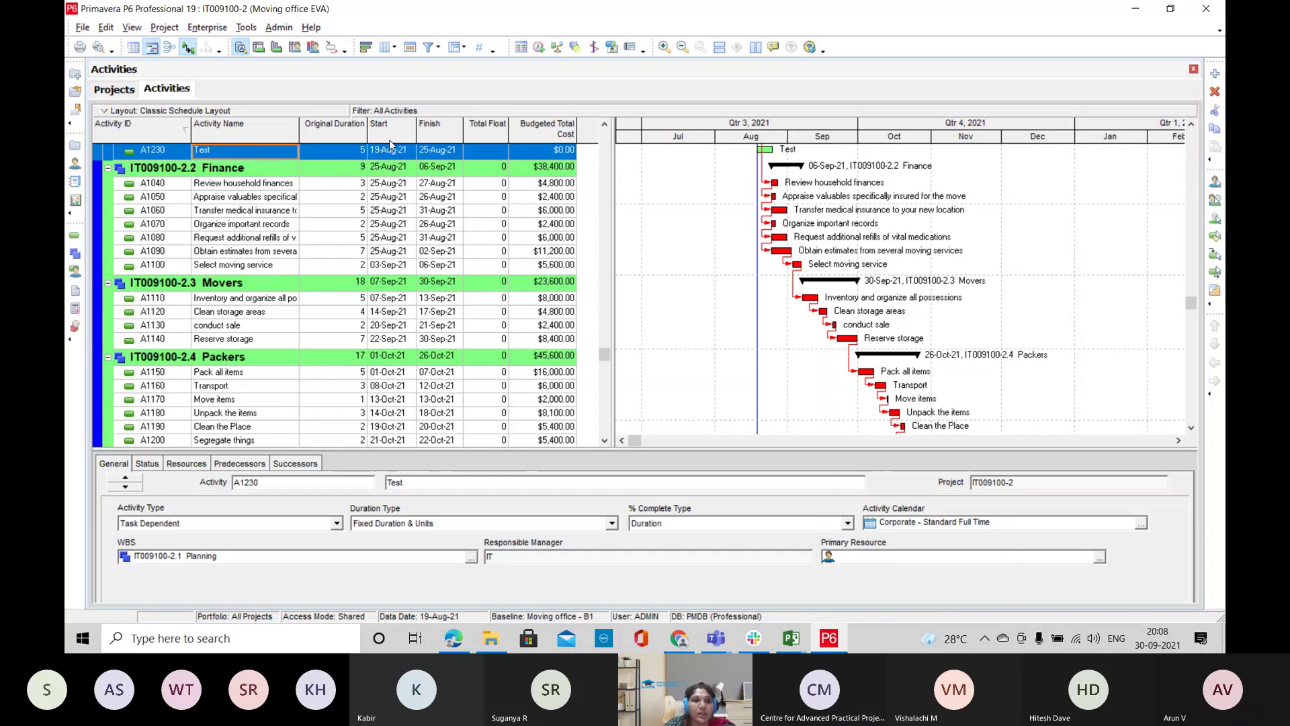
# Set the original duration of the Test activity to 10
pyautogui.click(363, 154)
pyautogui.write('10')
pyautogui.press('Return')
# Link the Test activity as a predecessor of activity A1040, Review household finances
pyautogui.click(180, 155)
pyautogui.keyDown('ctrl'); pyautogui.click(181, 185); pyautogui.keyUp('ctrl')
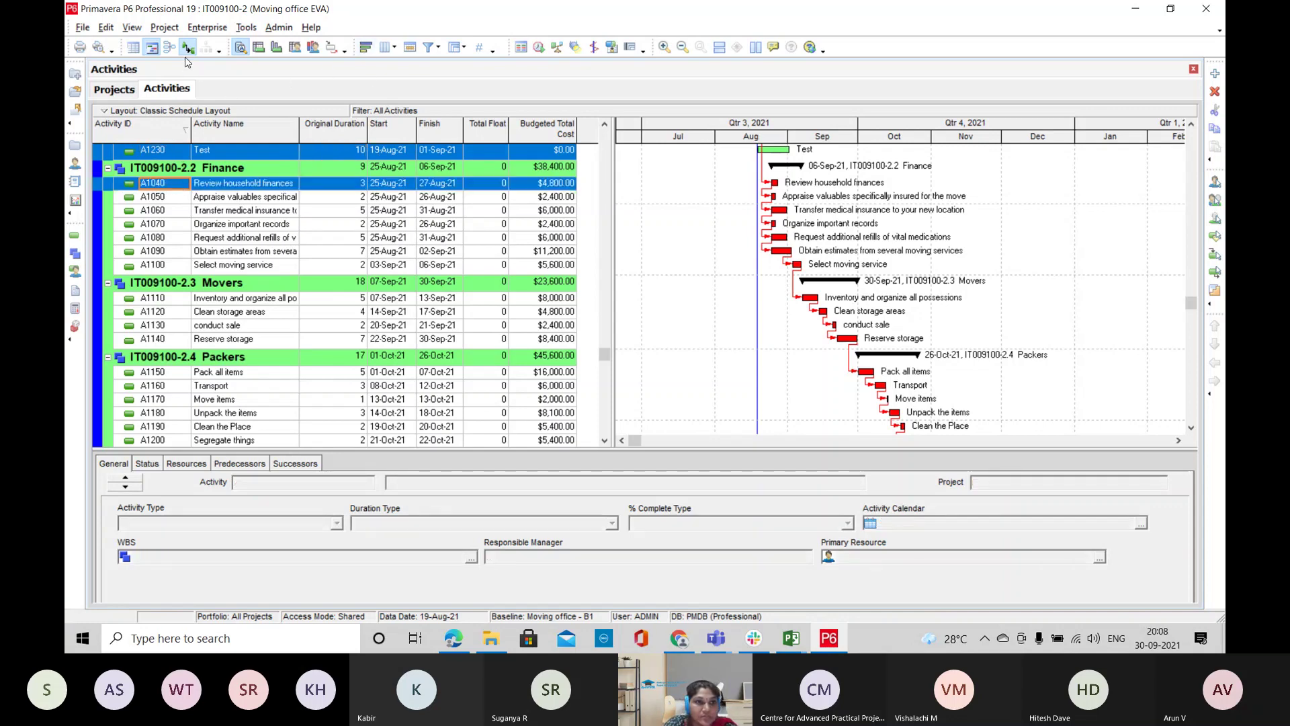
pyautogui.rightClick(205, 152)
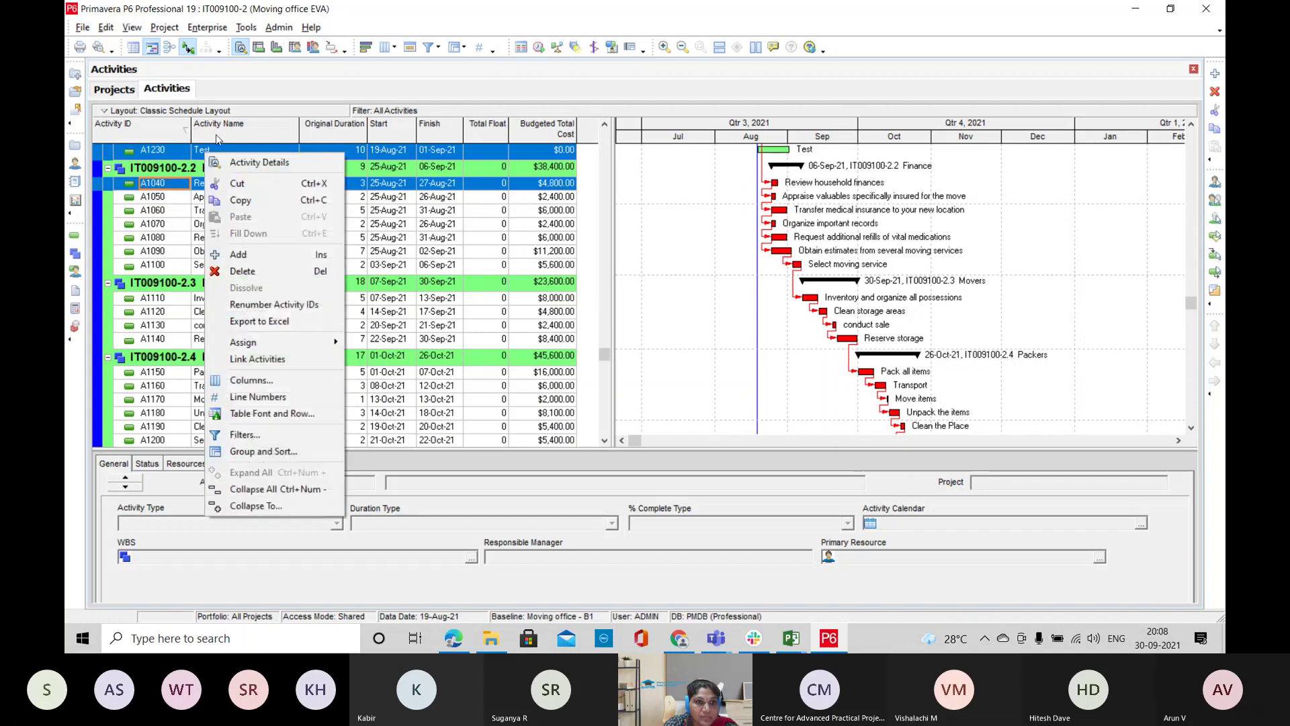
pyautogui.click(277, 358)
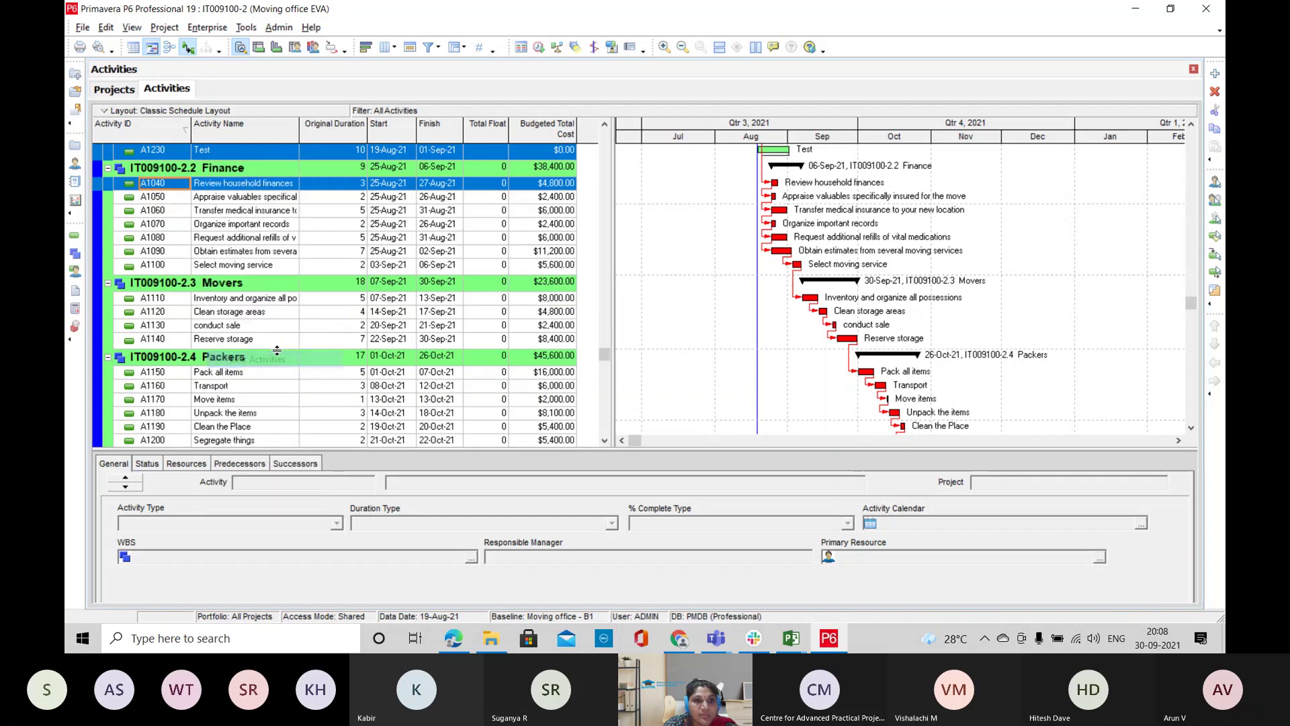
pyautogui.click(457, 255)
pyautogui.scroll(2, 463, 266)
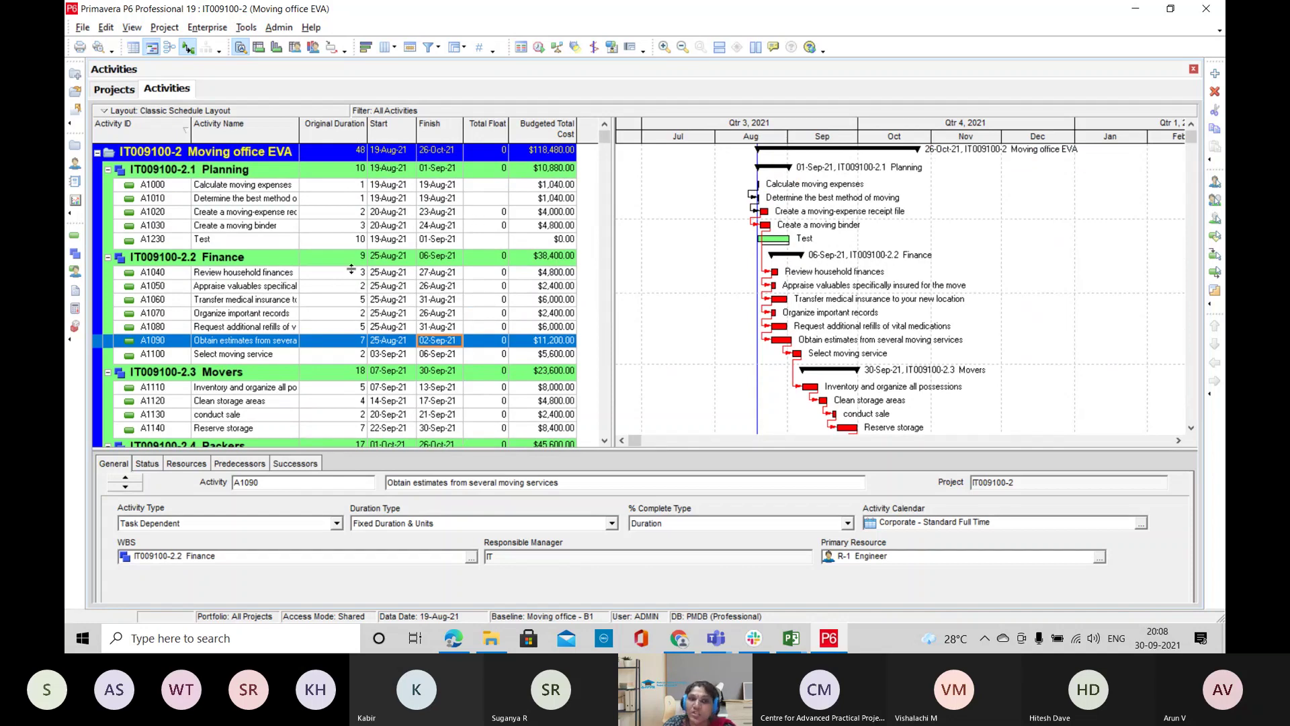
# Schedule the Moving office EVA project using its current data date
pyautogui.click(250, 31)
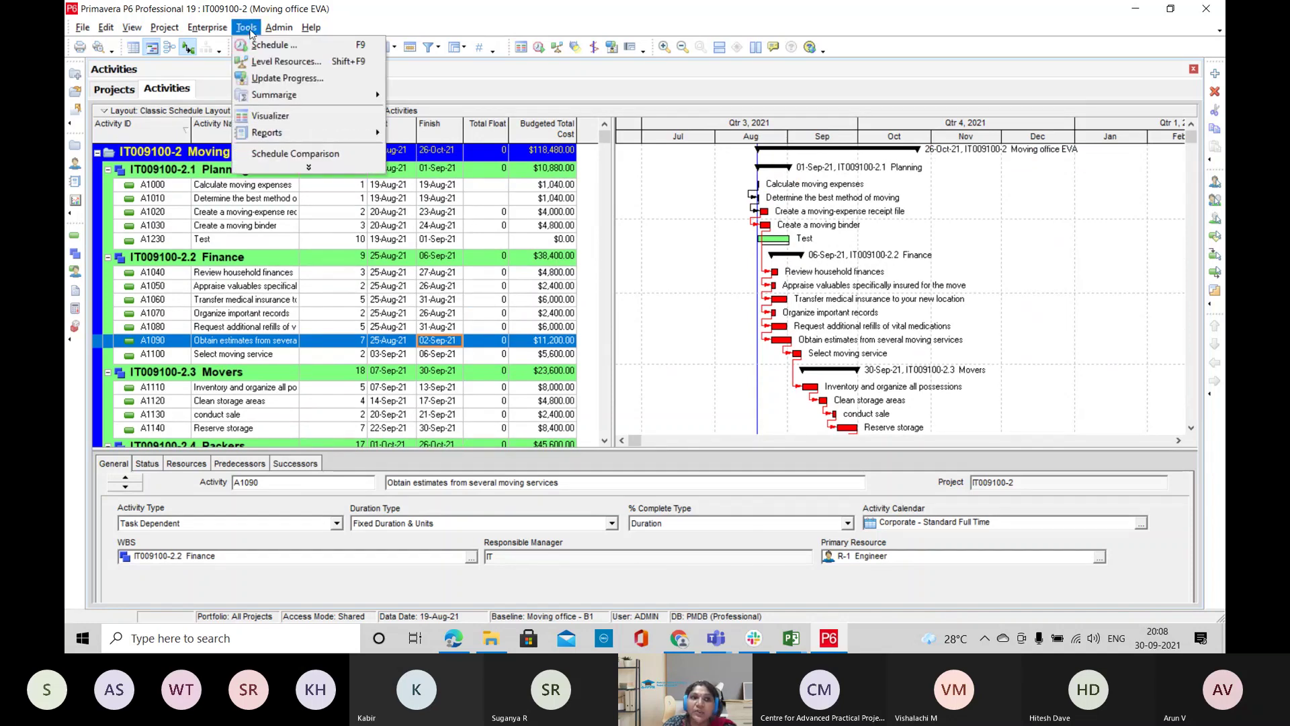
pyautogui.click(254, 45)
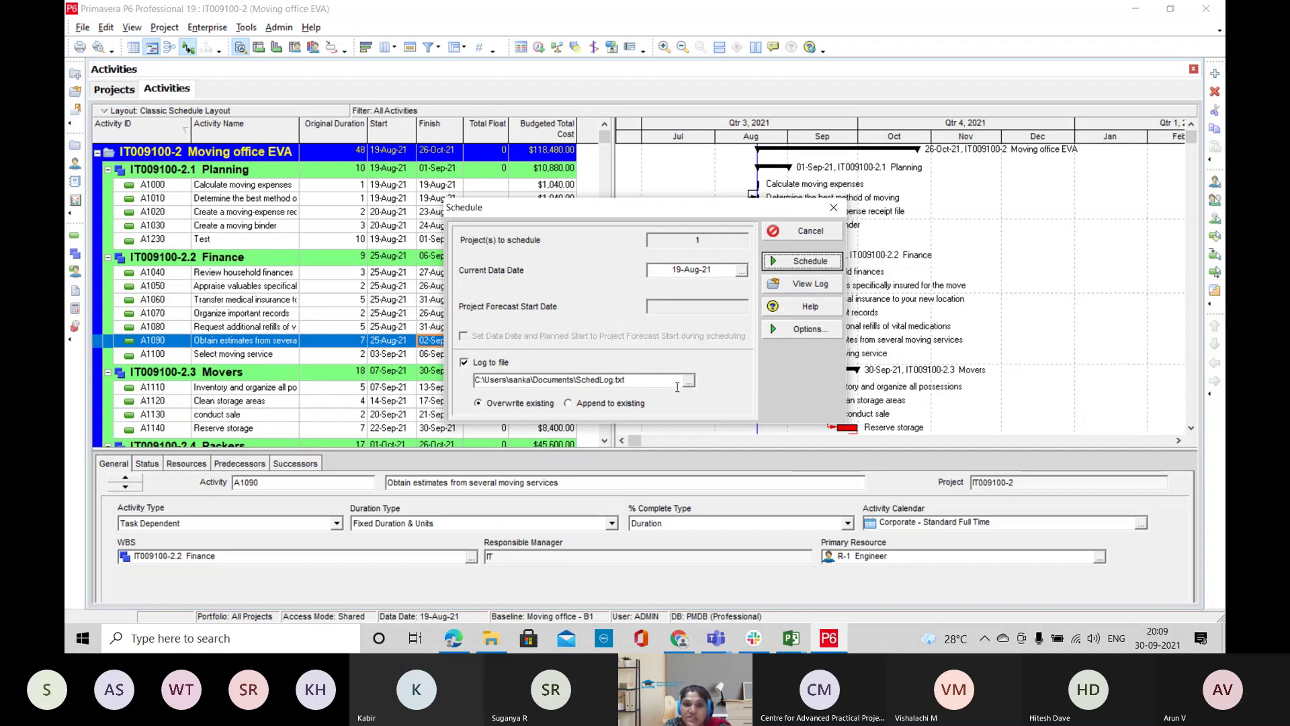
pyautogui.click(808, 262)
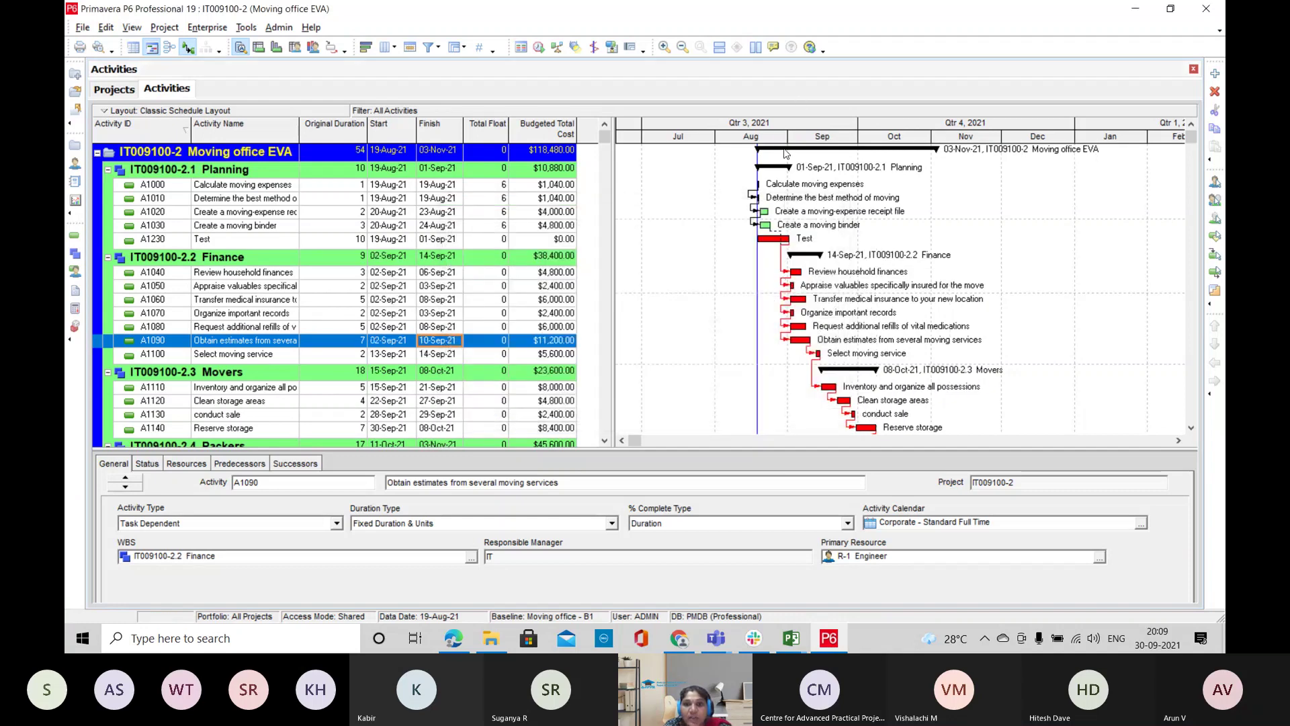
pyautogui.moveTo(794, 139); pyautogui.dragTo(837, 139)
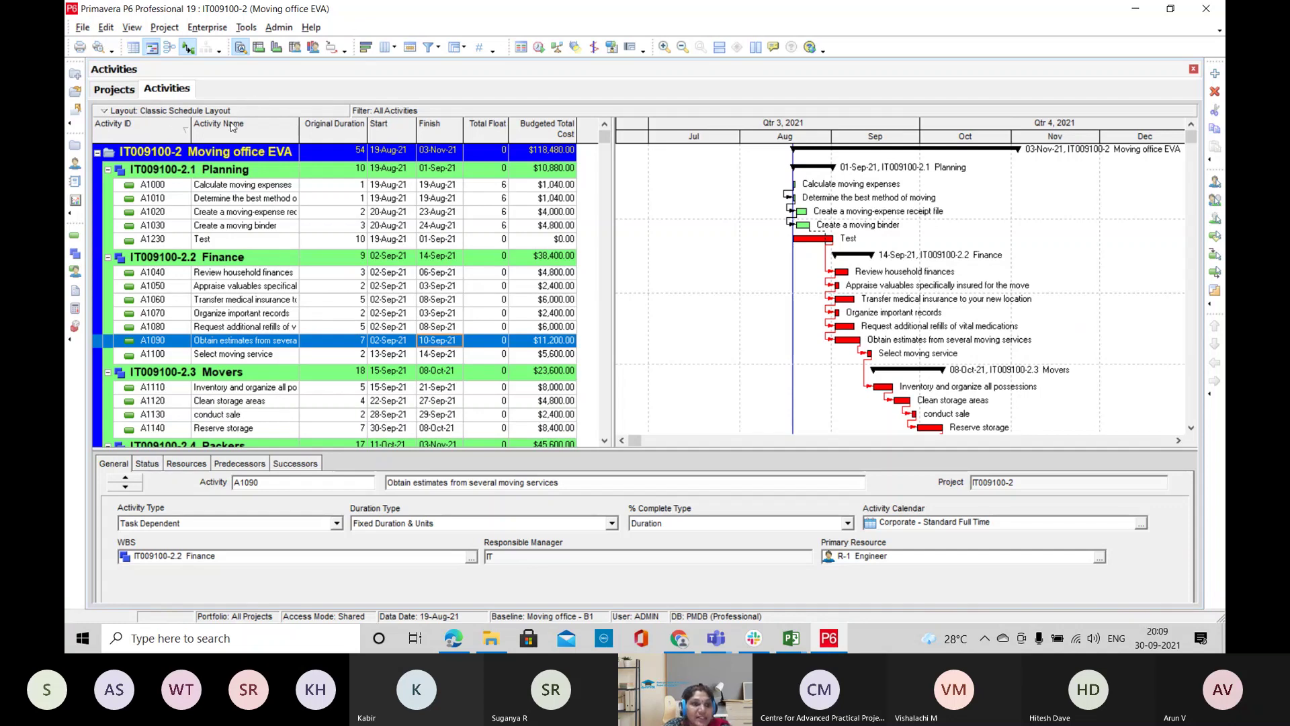
# View the project as an activity network and as an activity table with trace logic for A1090
pyautogui.click(169, 48)
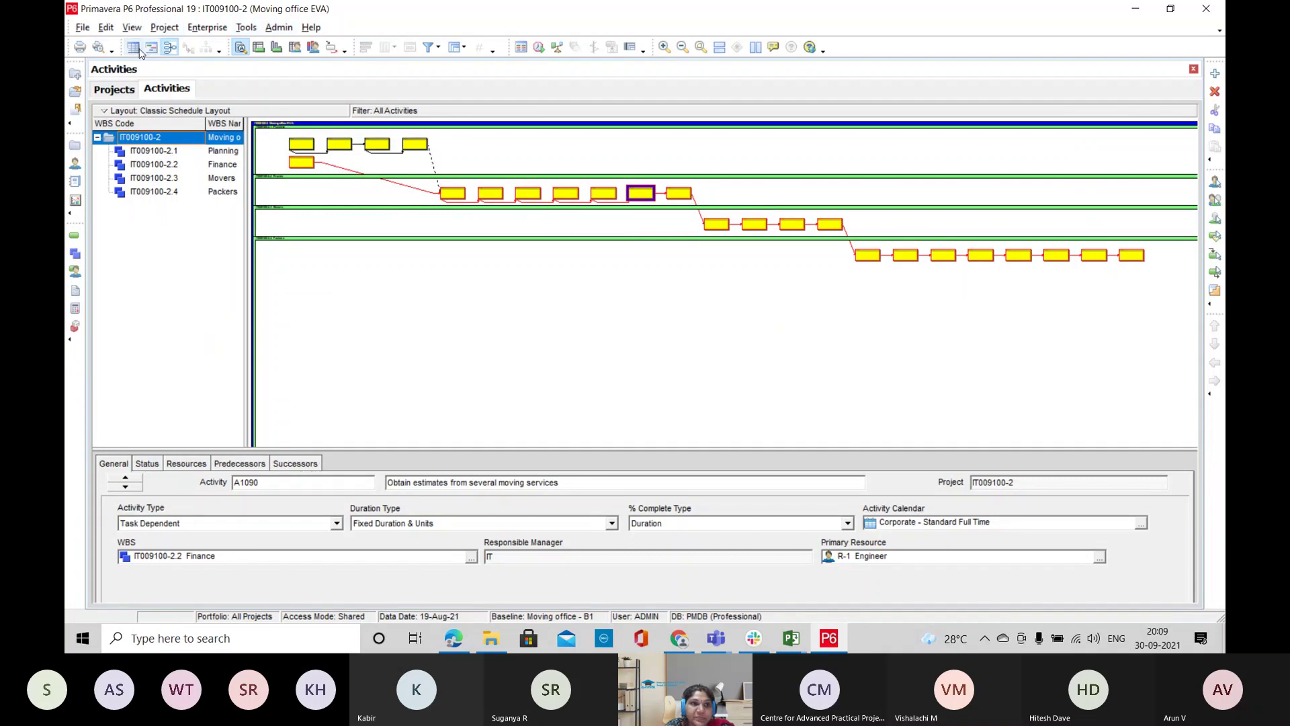
pyautogui.click(172, 47)
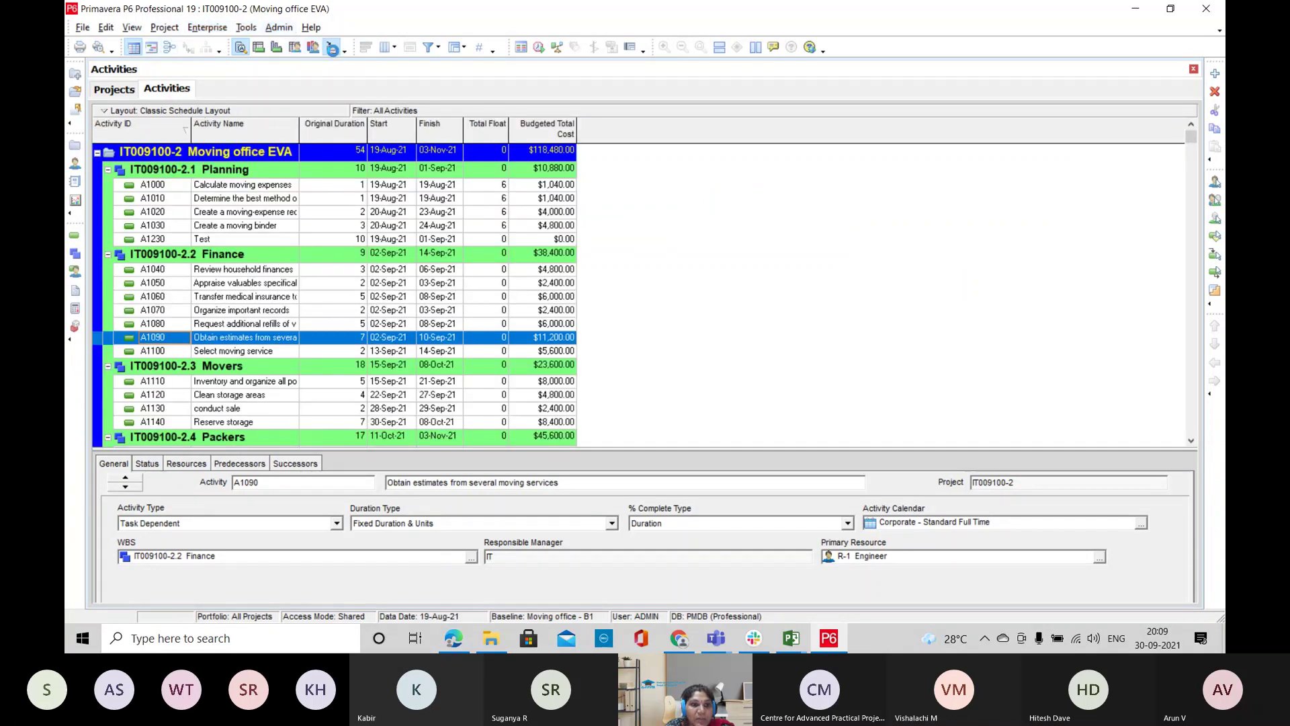
pyautogui.click(332, 47)
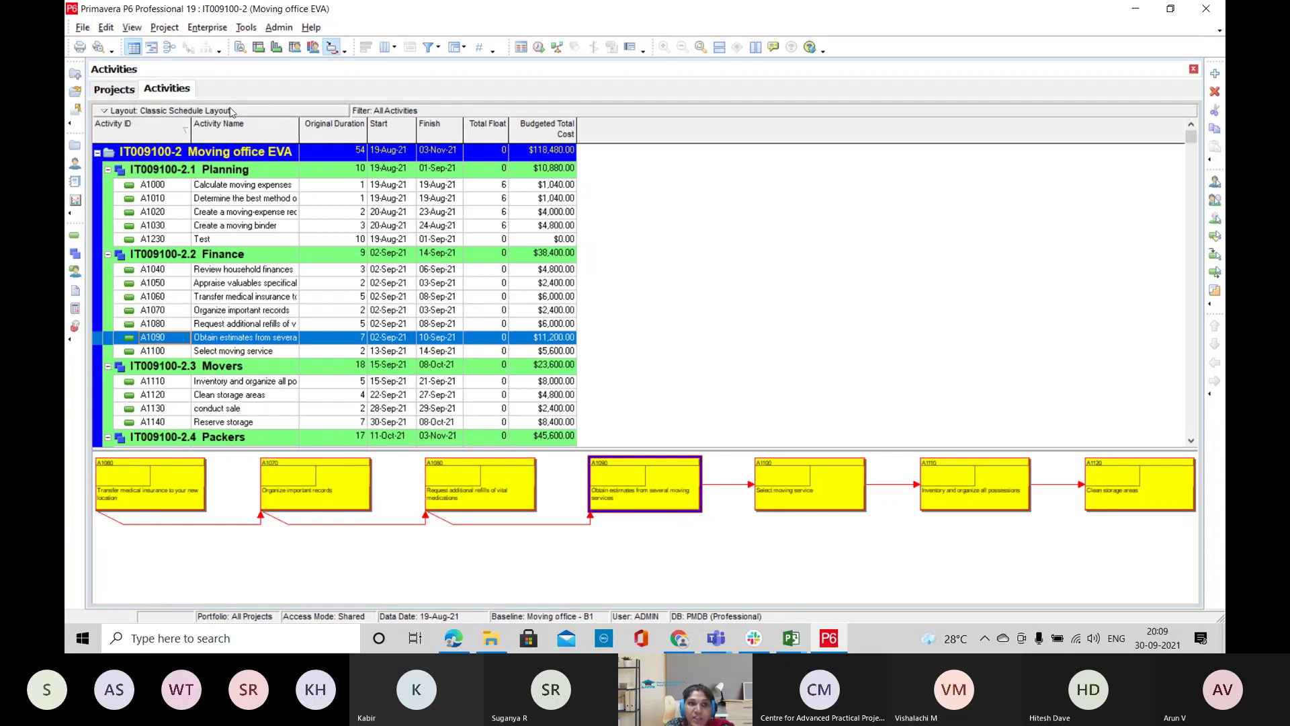
# Restore the Gantt chart with the activity details below it, and enlarge the details area
pyautogui.click(152, 47)
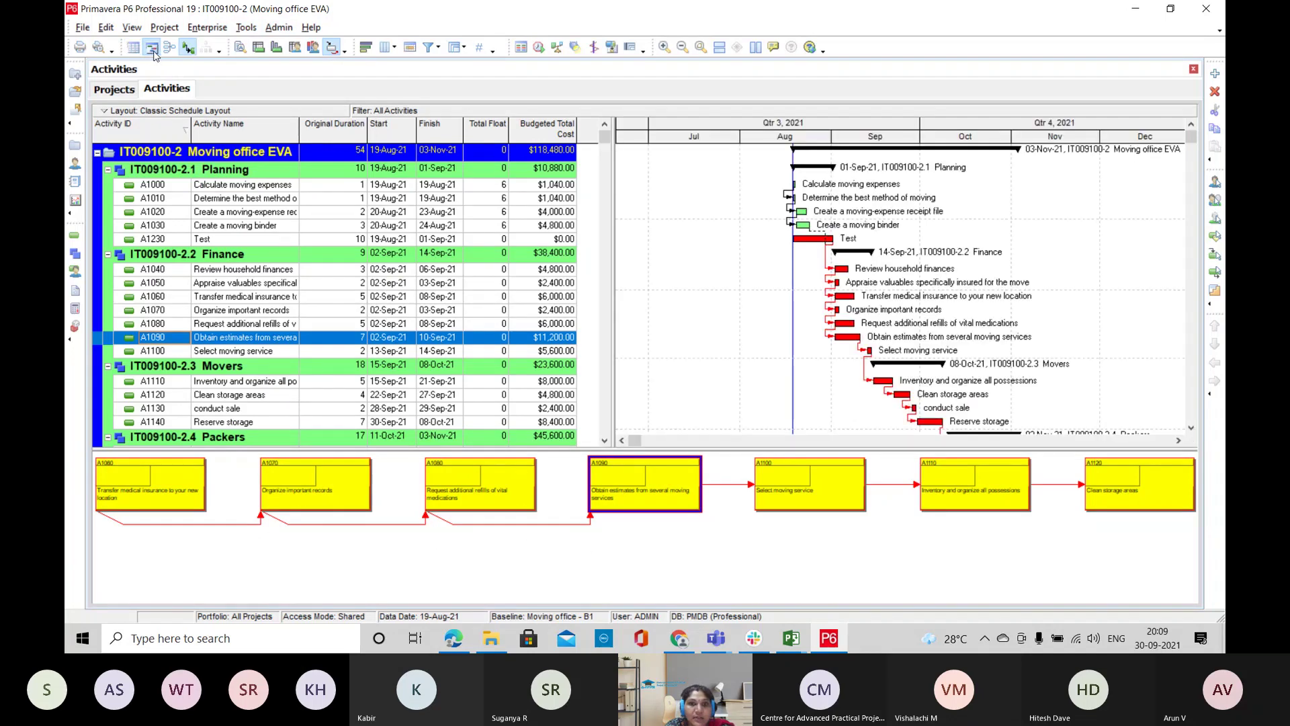
pyautogui.click(240, 48)
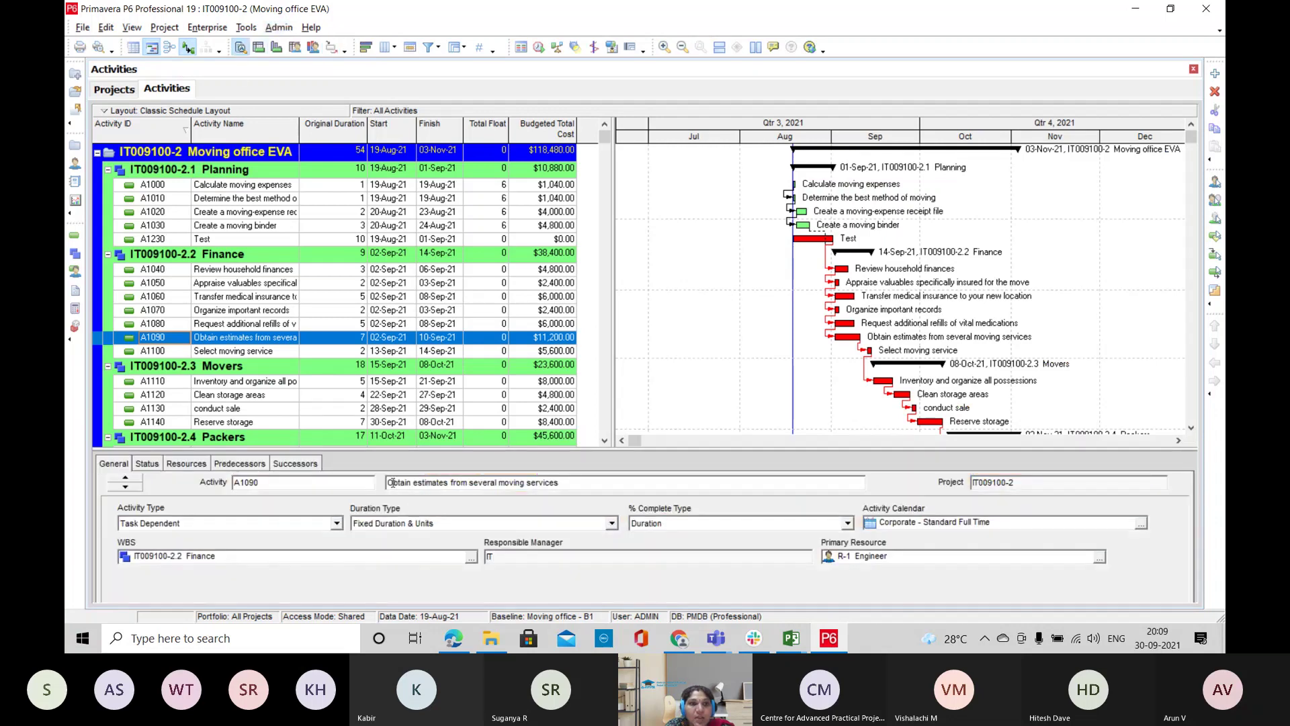
pyautogui.moveTo(366, 449); pyautogui.dragTo(373, 420)
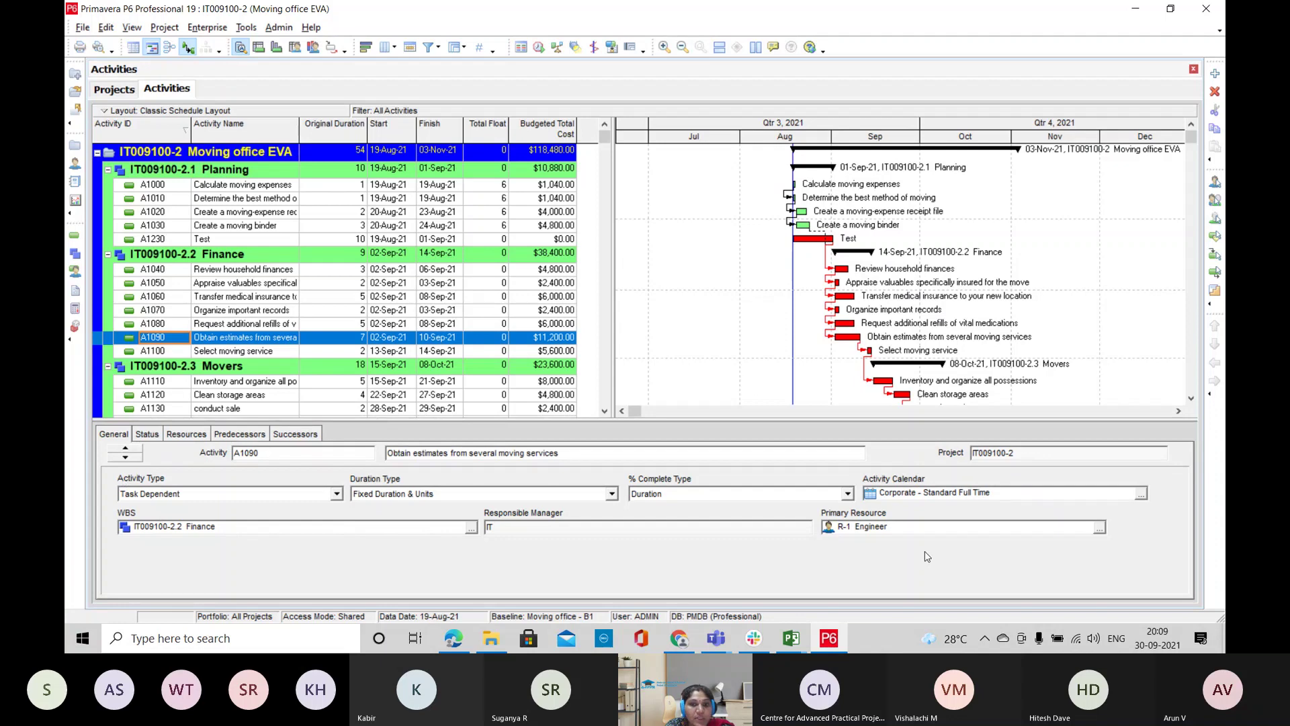
# Remove the WBS grouping from the activities by setting the first Group By level to <None>
pyautogui.click(285, 271)
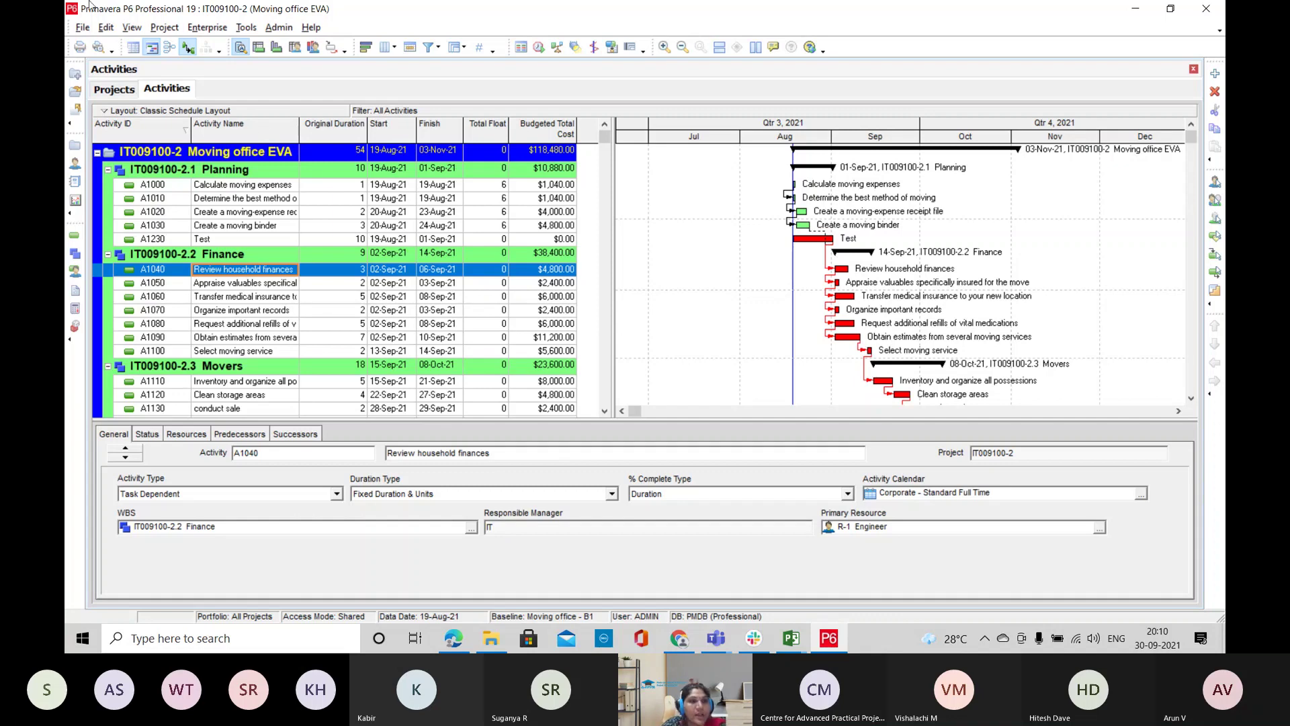
pyautogui.click(132, 27)
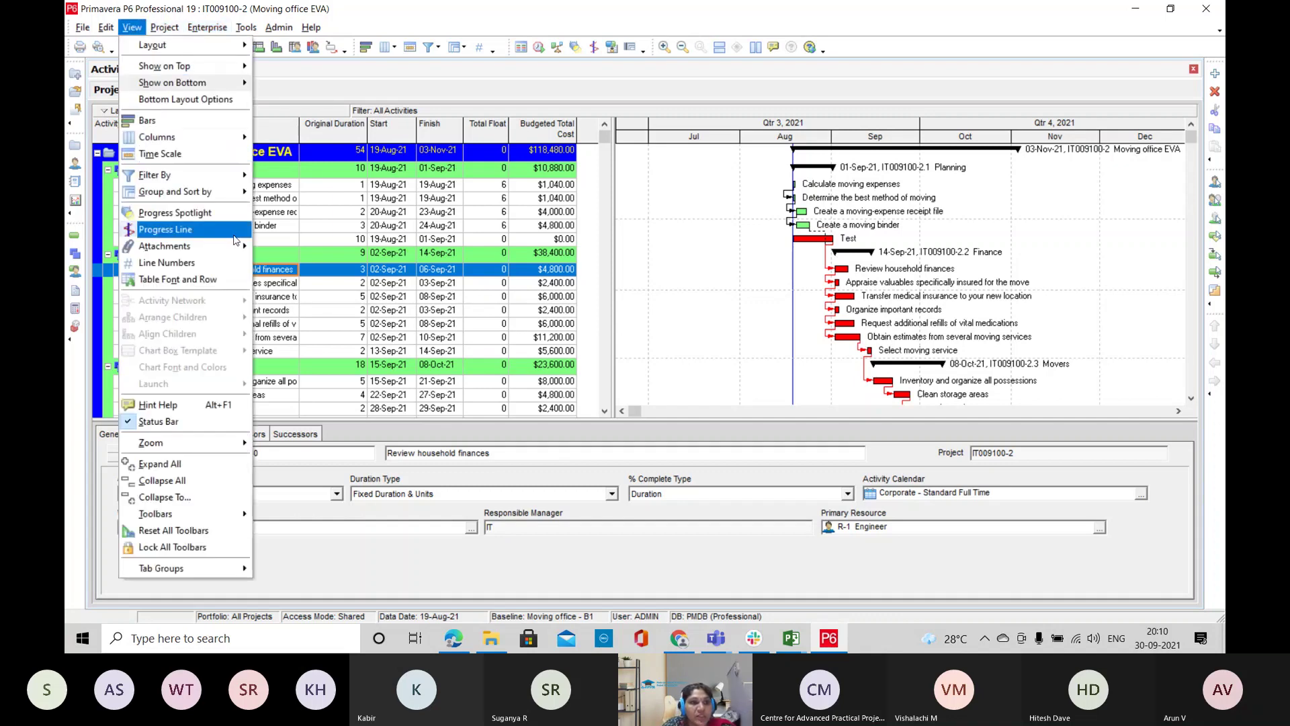
pyautogui.click(236, 192)
pyautogui.click(471, 303)
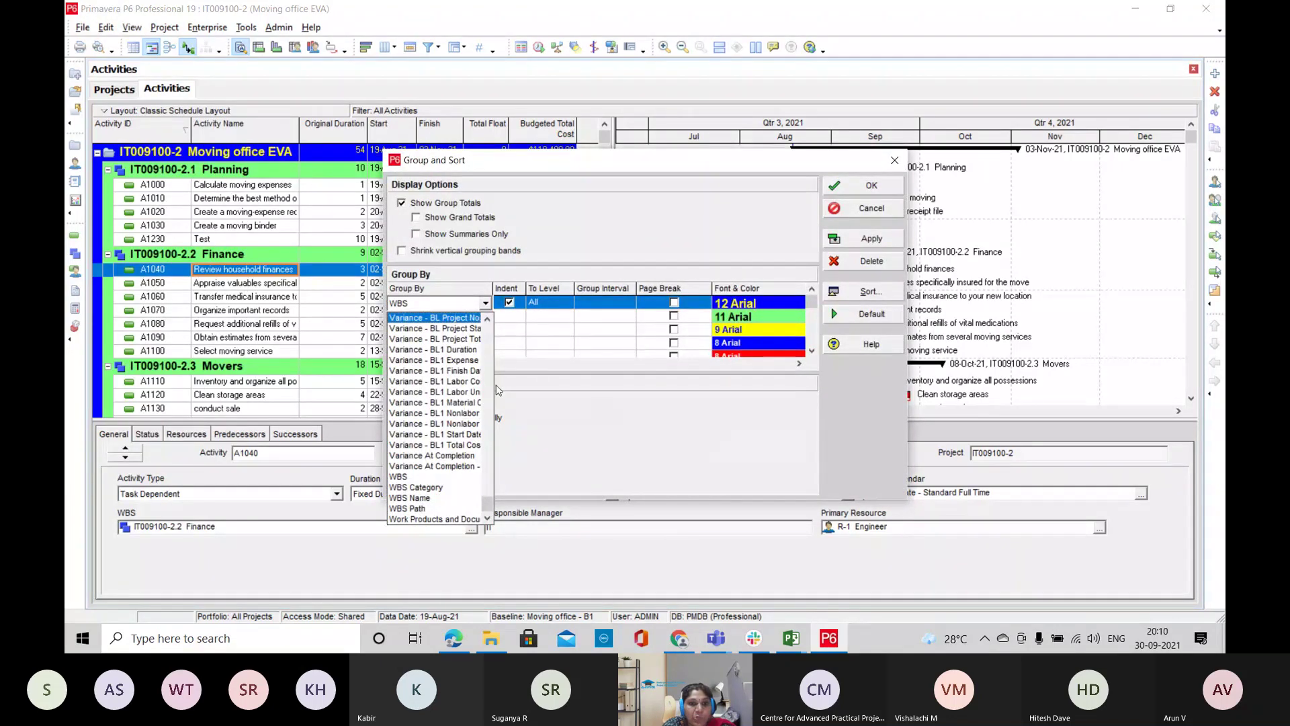
pyautogui.moveTo(488, 505); pyautogui.dragTo(458, 322)
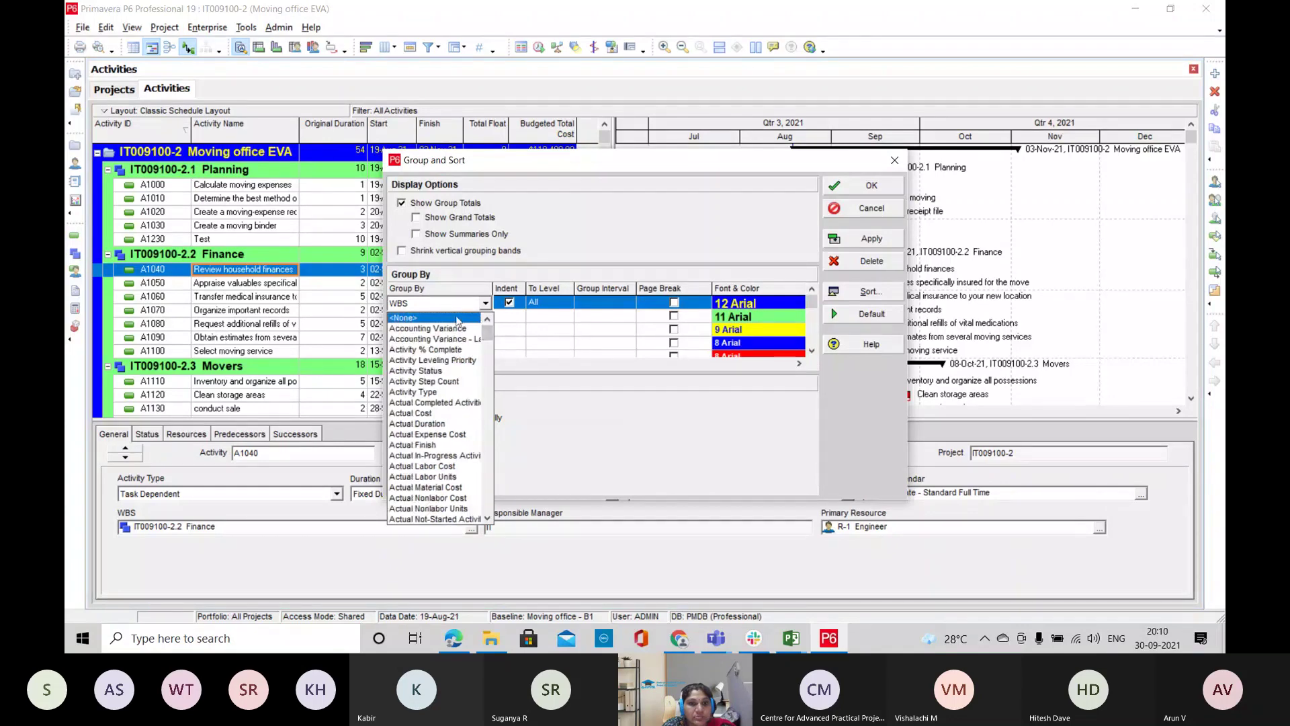
pyautogui.click(458, 318)
pyautogui.click(872, 186)
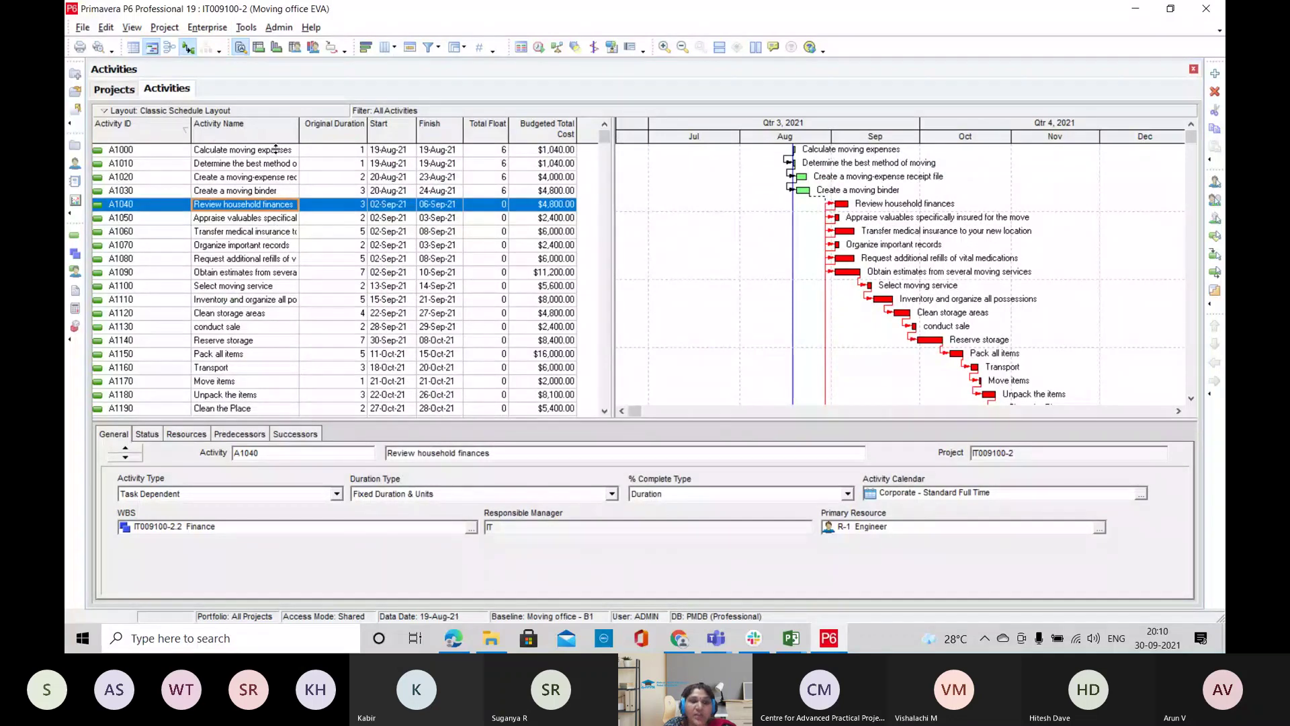
# Open the project's WBS and examine the Planning, Finance, Movers and Packers elements
pyautogui.click(164, 27)
pyautogui.click(176, 62)
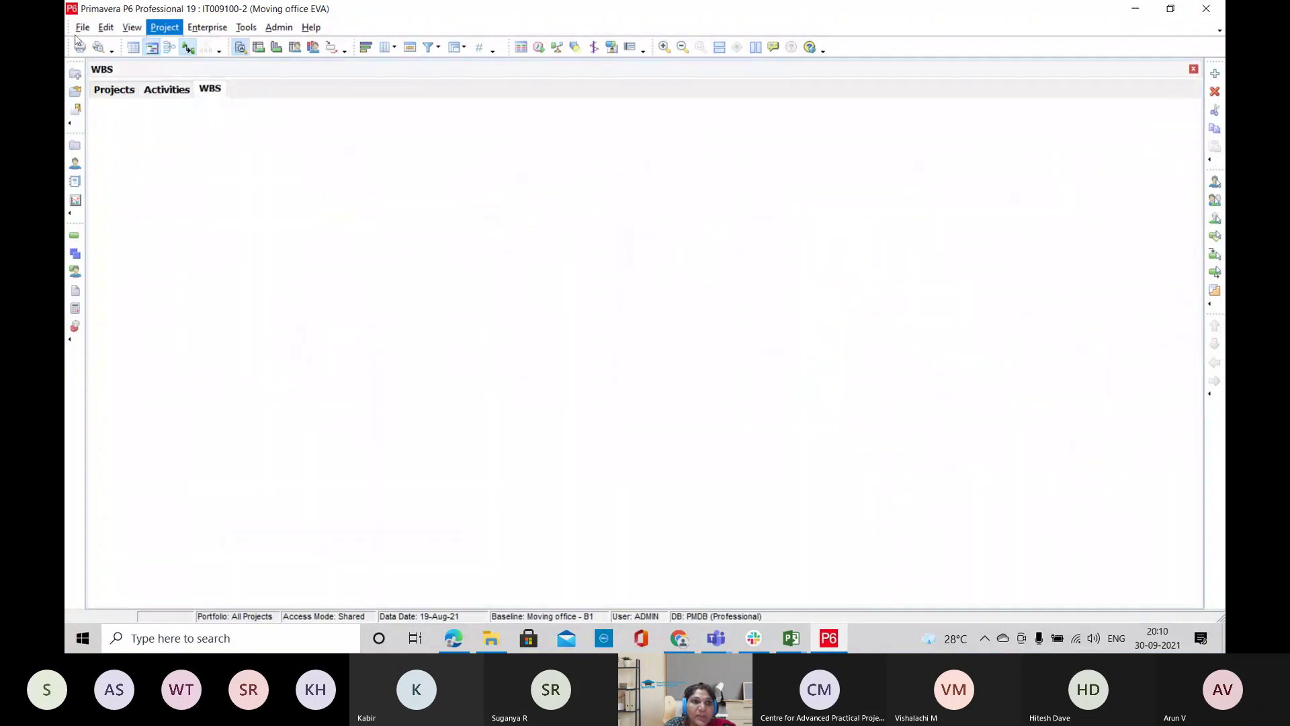
pyautogui.click(325, 154)
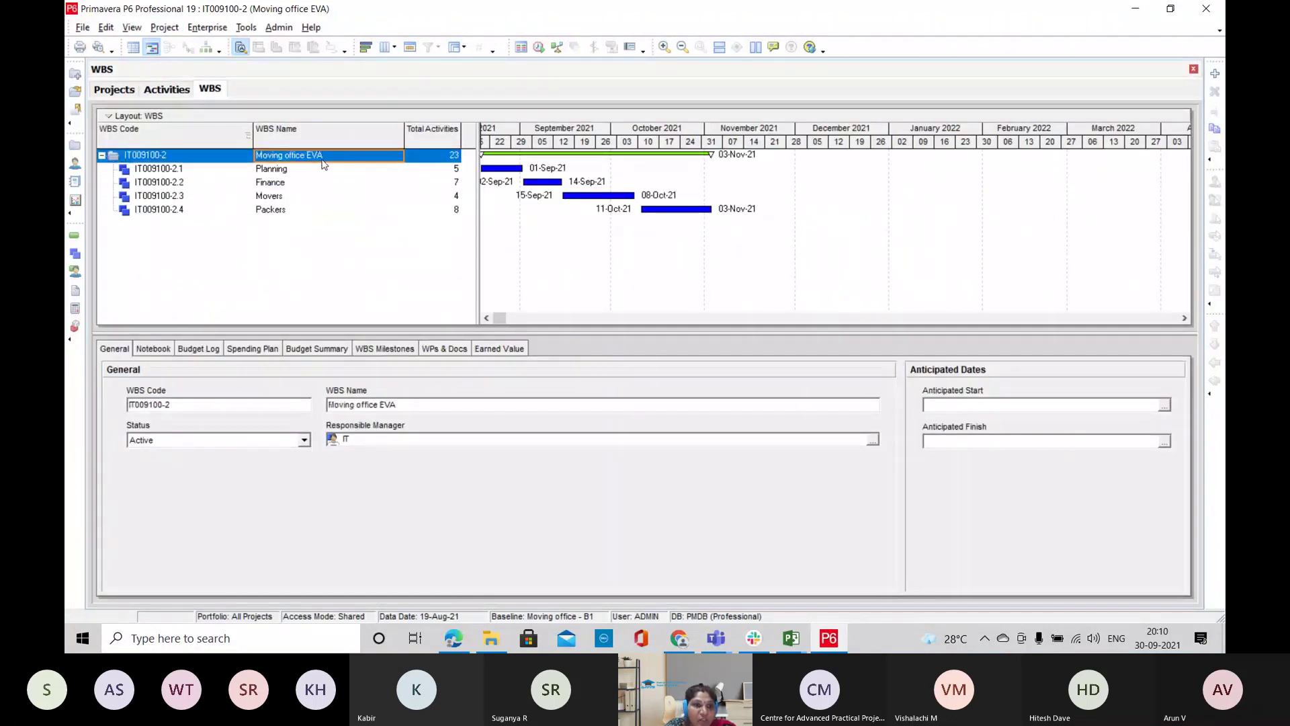
pyautogui.click(276, 170)
pyautogui.click(276, 180)
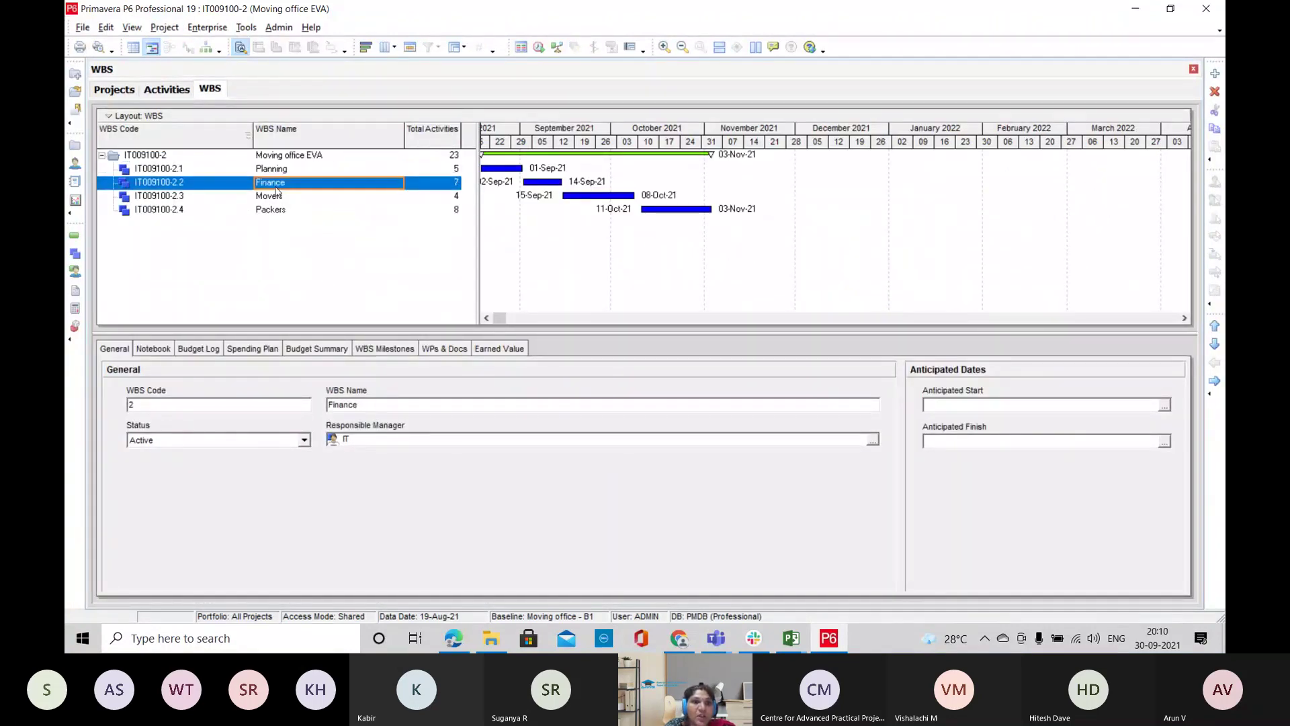
pyautogui.click(282, 196)
pyautogui.click(282, 209)
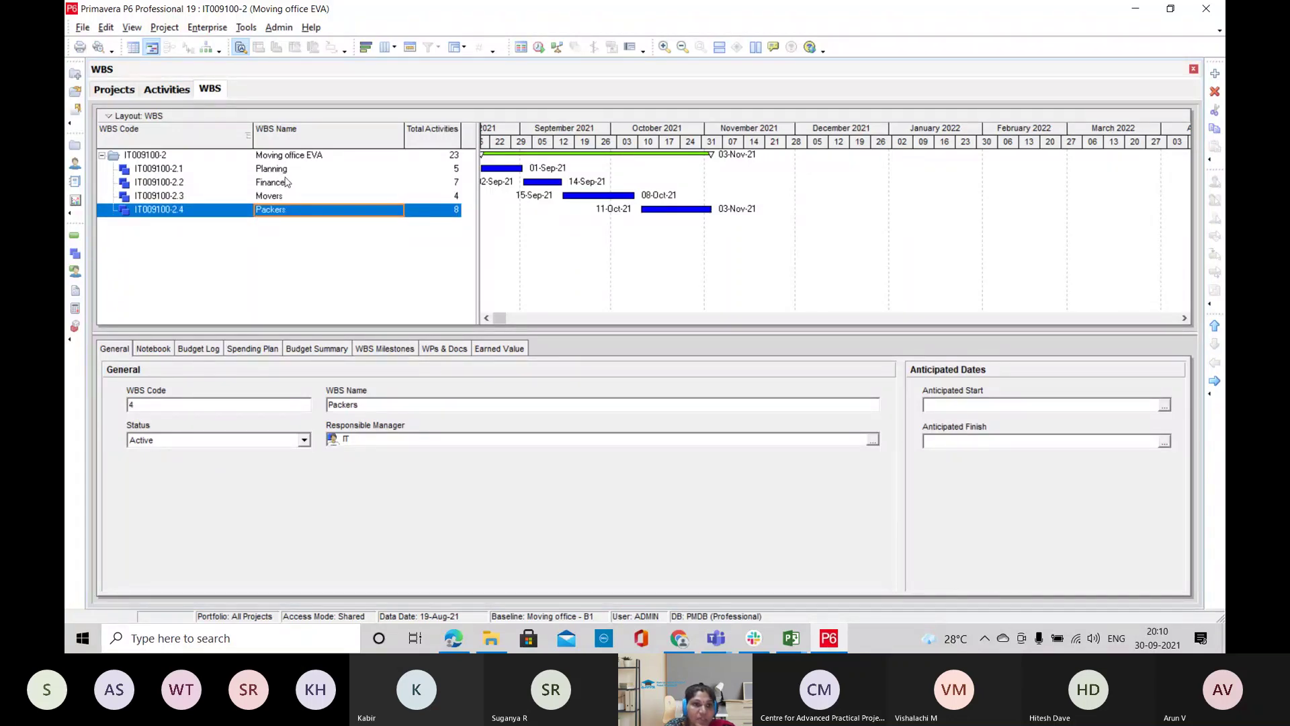
pyautogui.click(285, 181)
# Add a new WBS element beneath Planning and outdent it to the same level as Planning
pyautogui.click(283, 169)
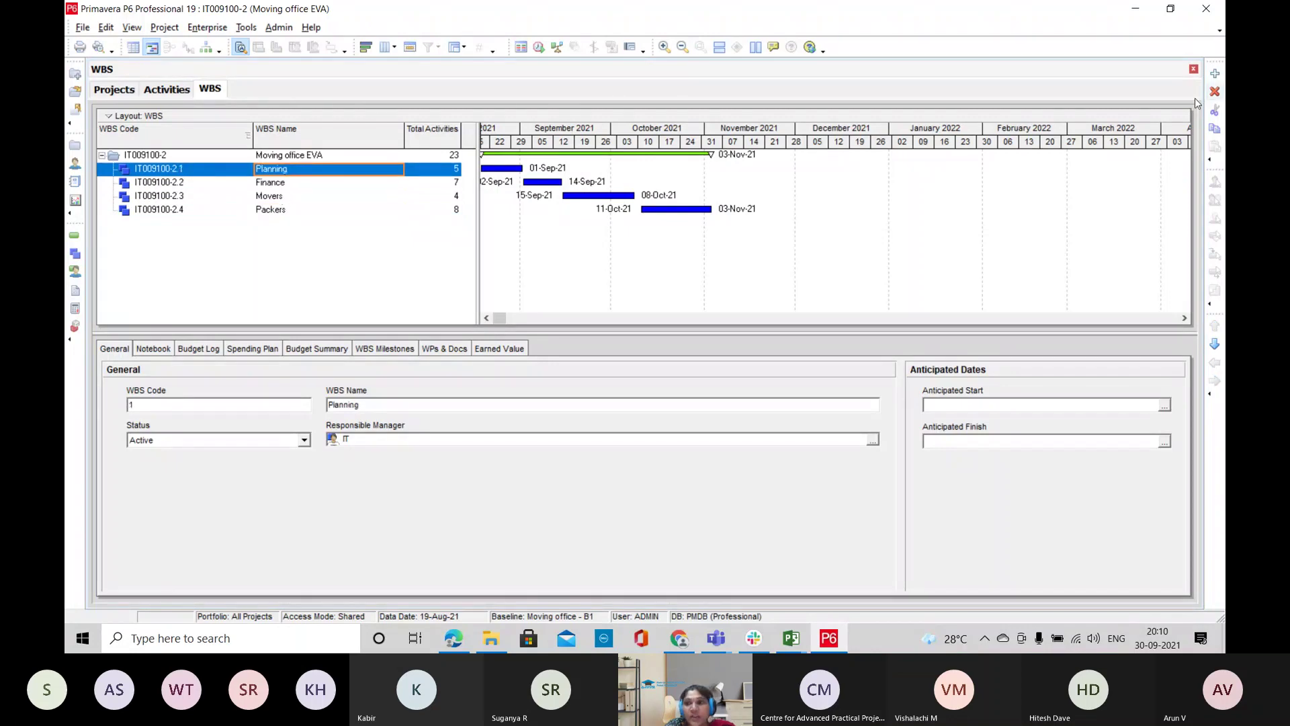
pyautogui.click(1215, 73)
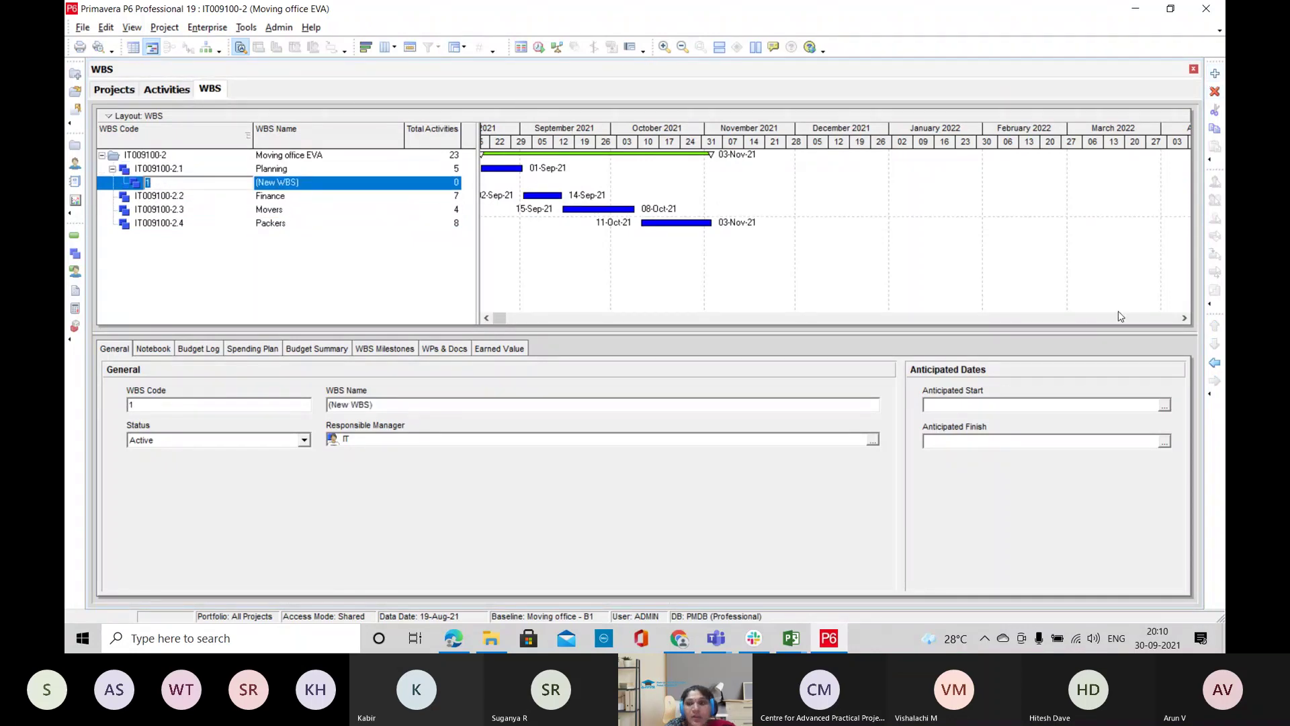
pyautogui.click(1214, 364)
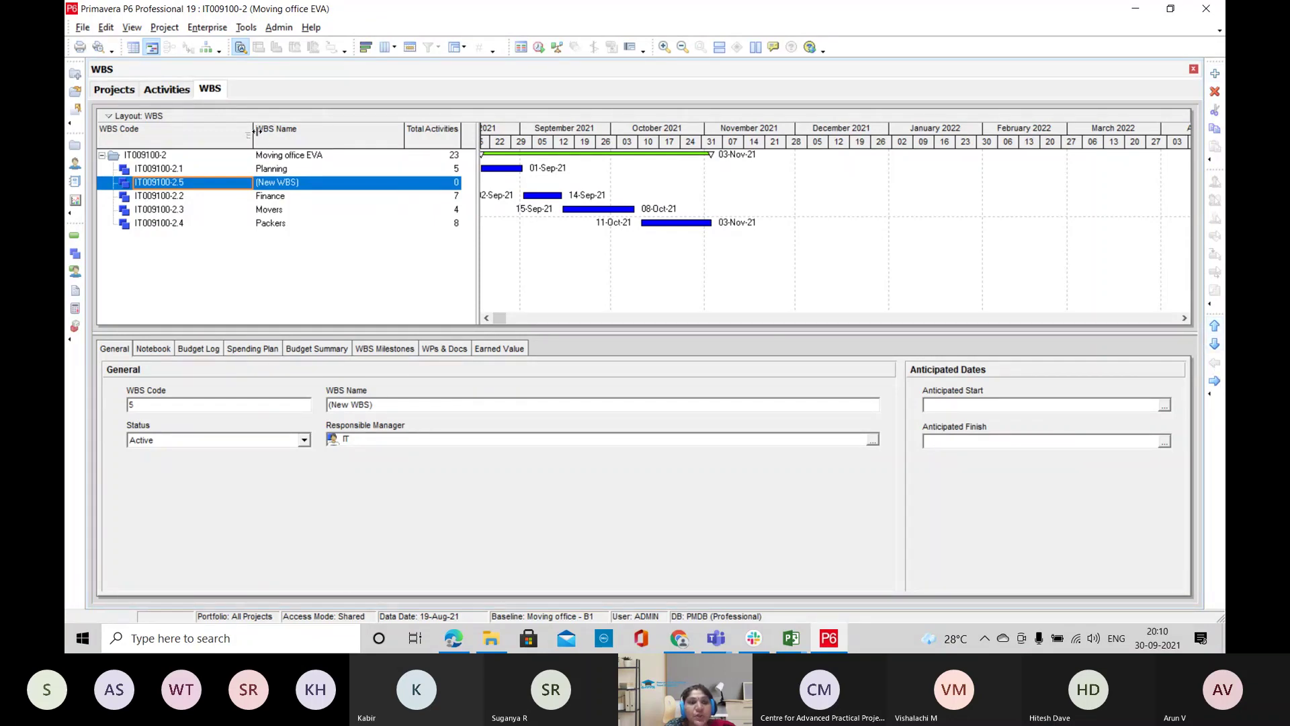
pyautogui.click(318, 187)
# Return to the activities and look up the WBS elements available for activity A1040, Review household finances
pyautogui.click(166, 89)
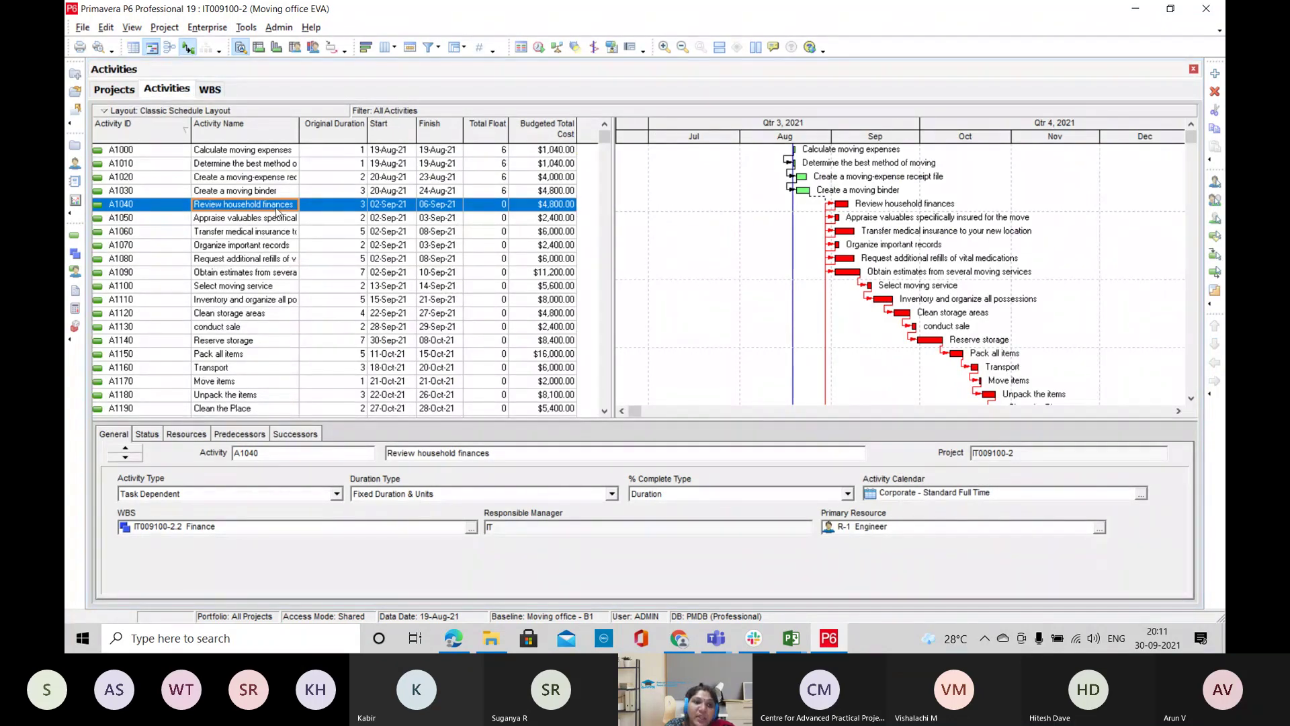
pyautogui.click(470, 529)
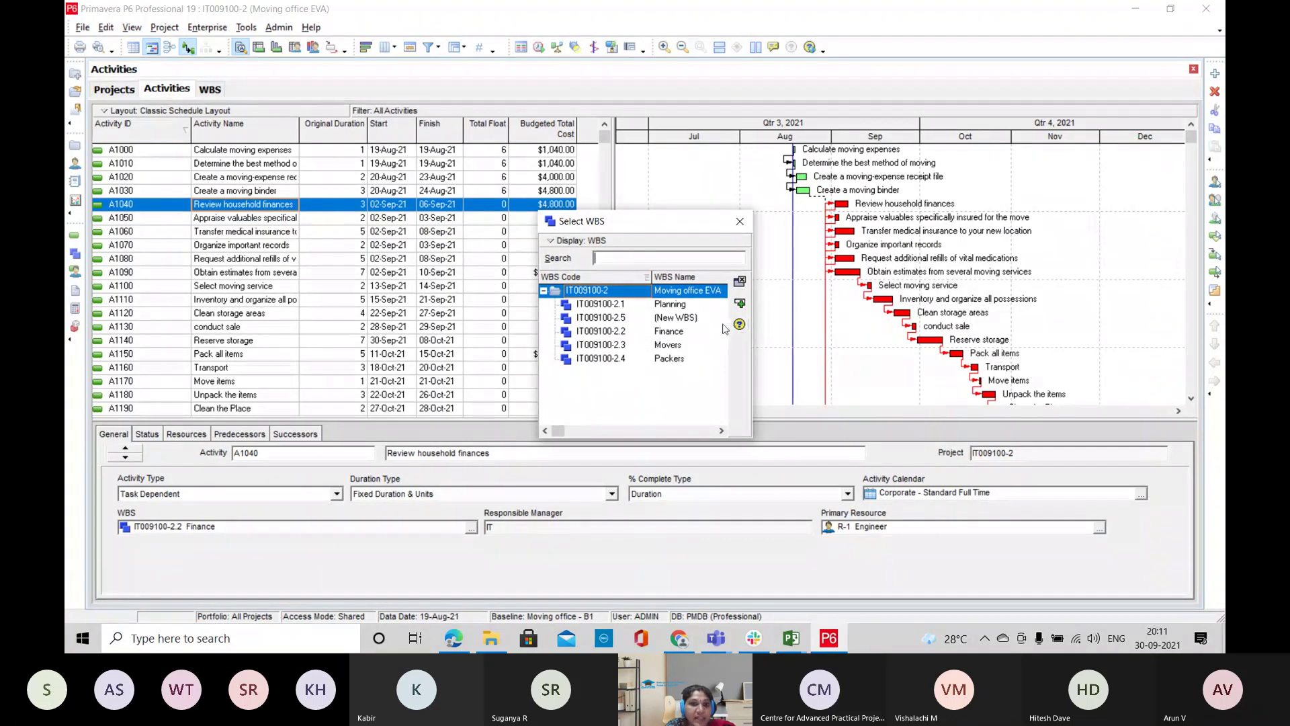
pyautogui.click(743, 288)
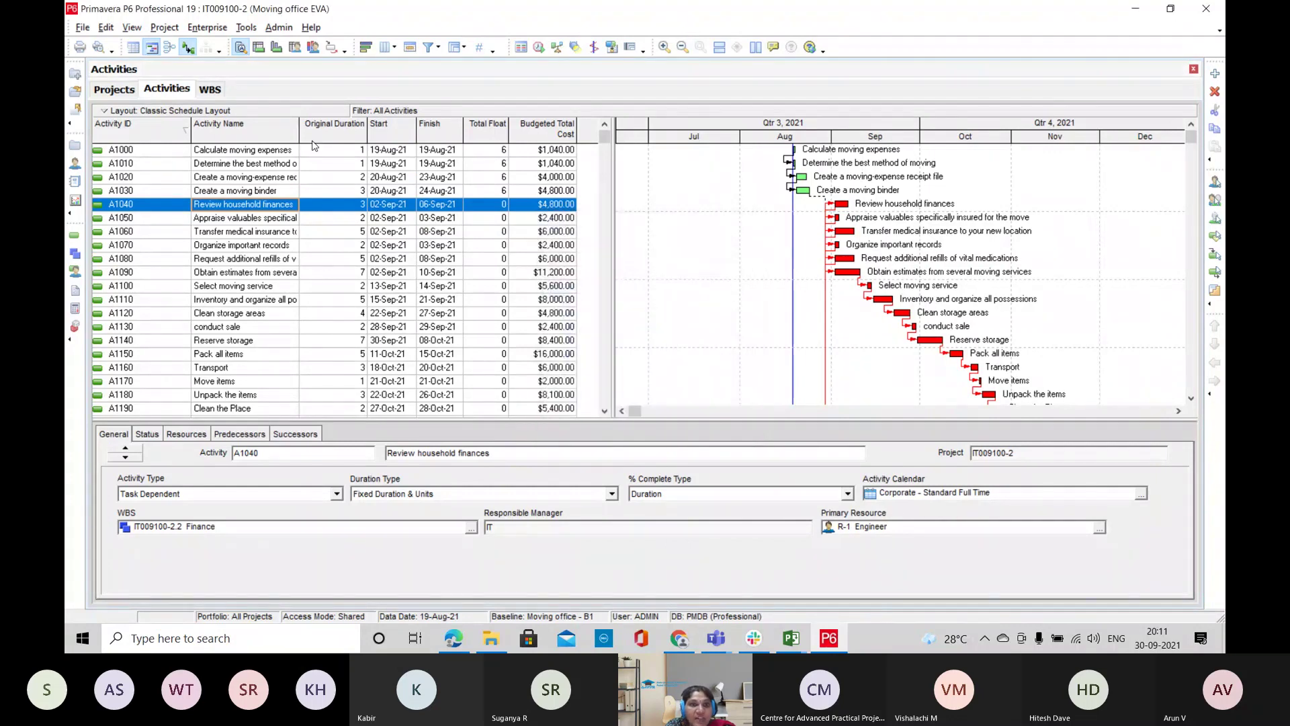
# Group the activities by WBS again and select the Planning band
pyautogui.click(132, 28)
pyautogui.click(175, 58)
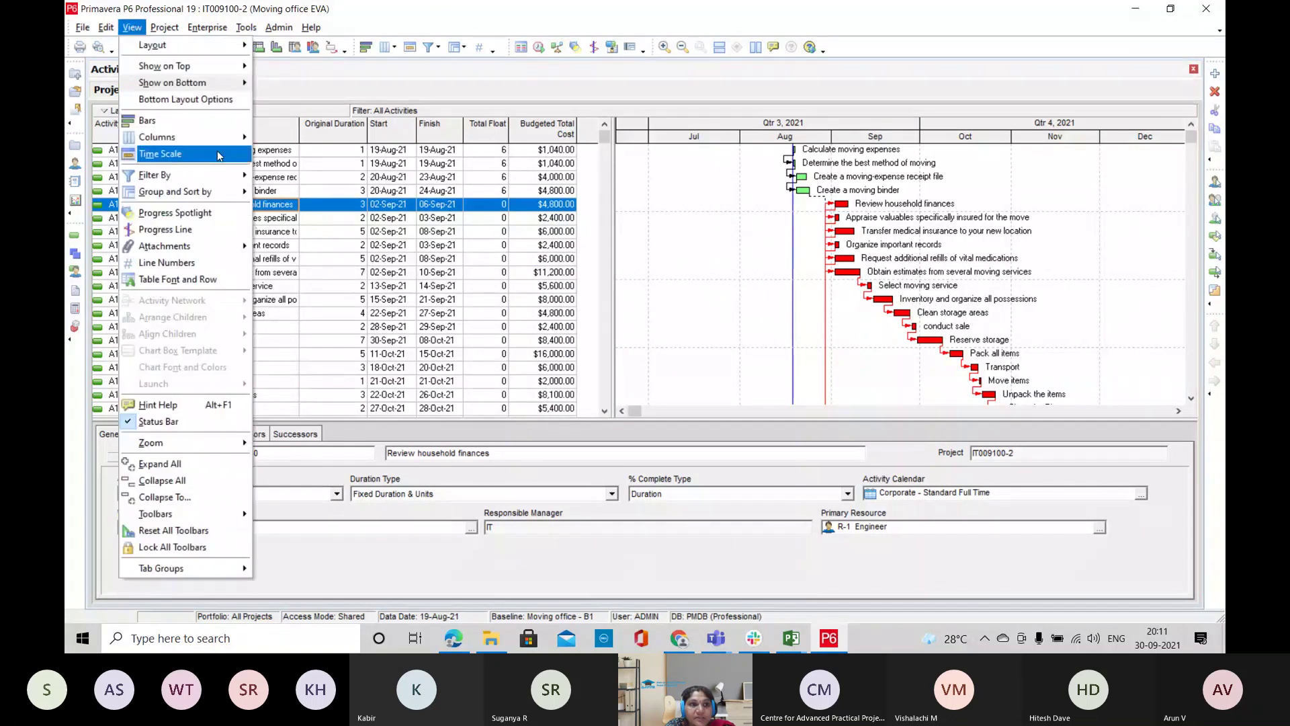
pyautogui.click(175, 191)
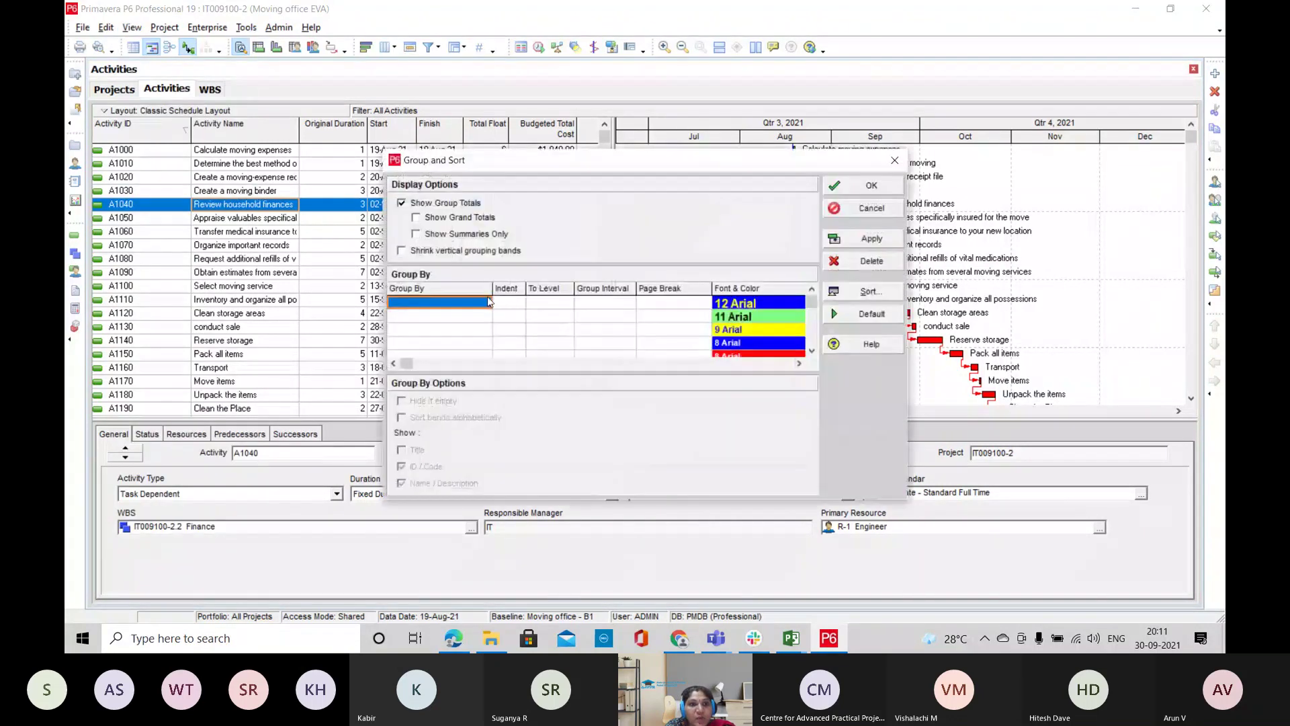
pyautogui.click(485, 303)
pyautogui.scroll(-10, 416, 389)
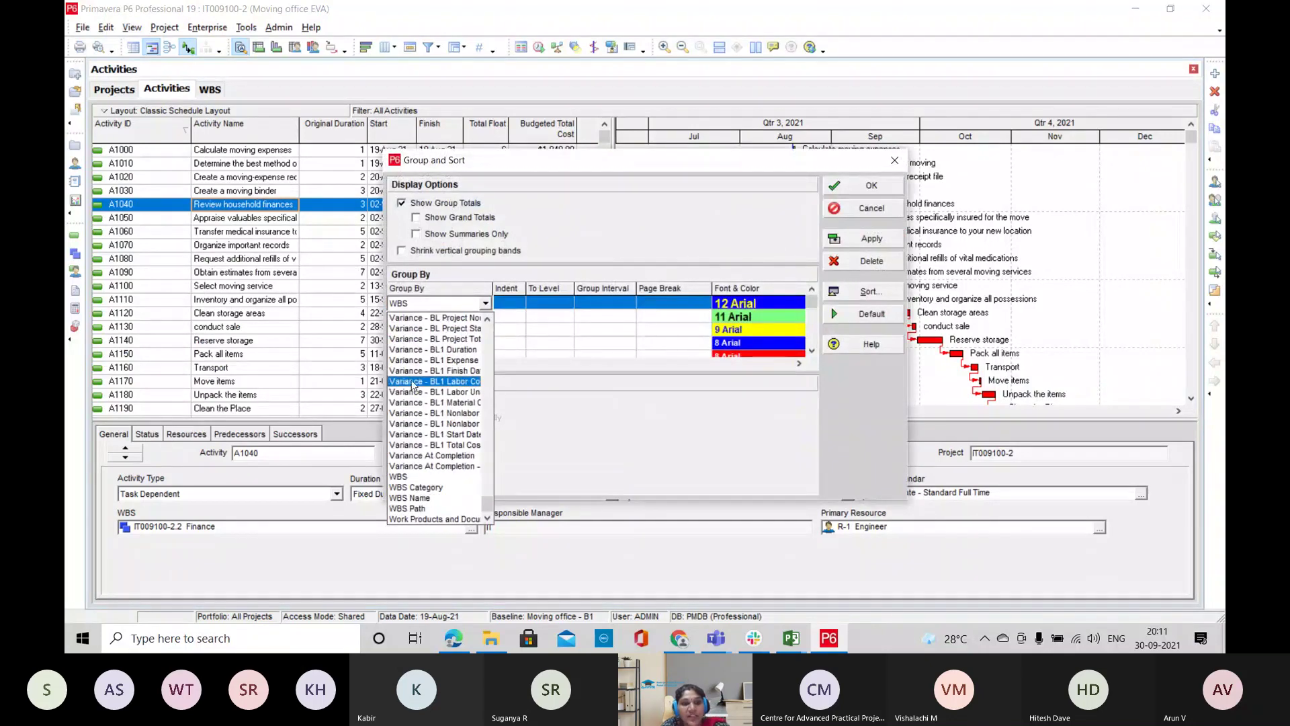
pyautogui.click(416, 478)
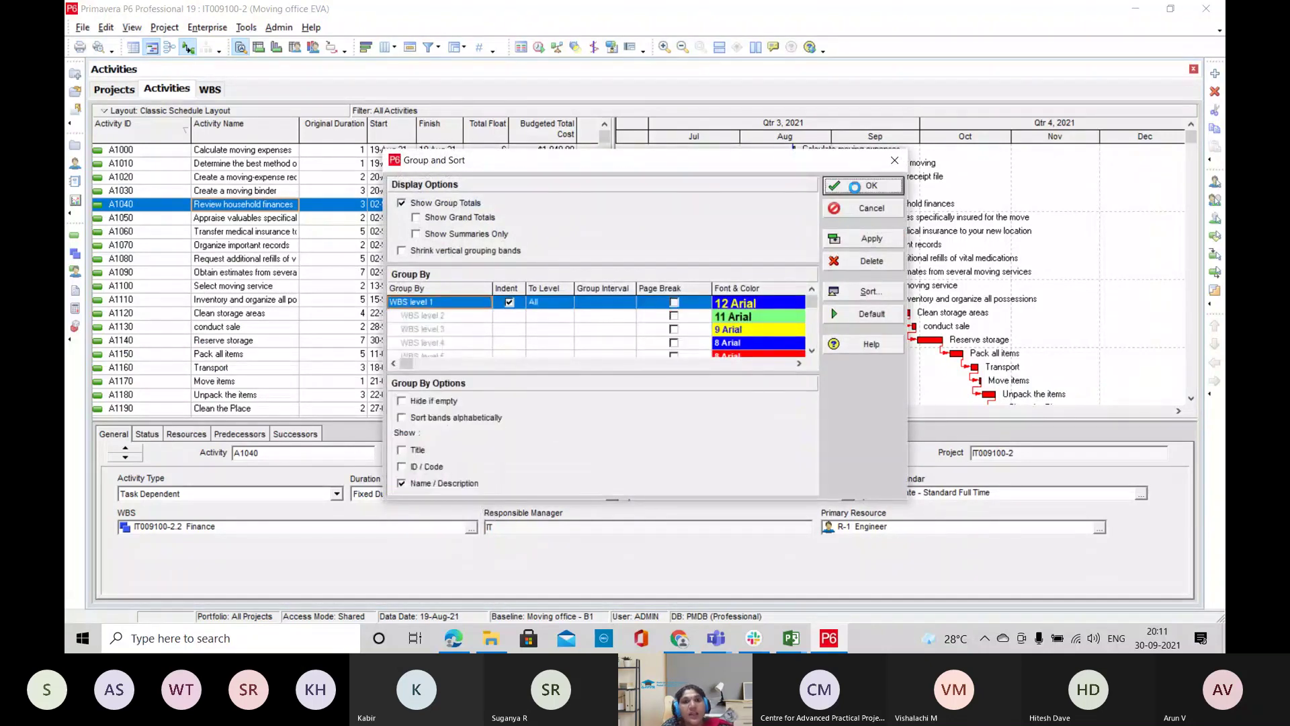
pyautogui.click(865, 185)
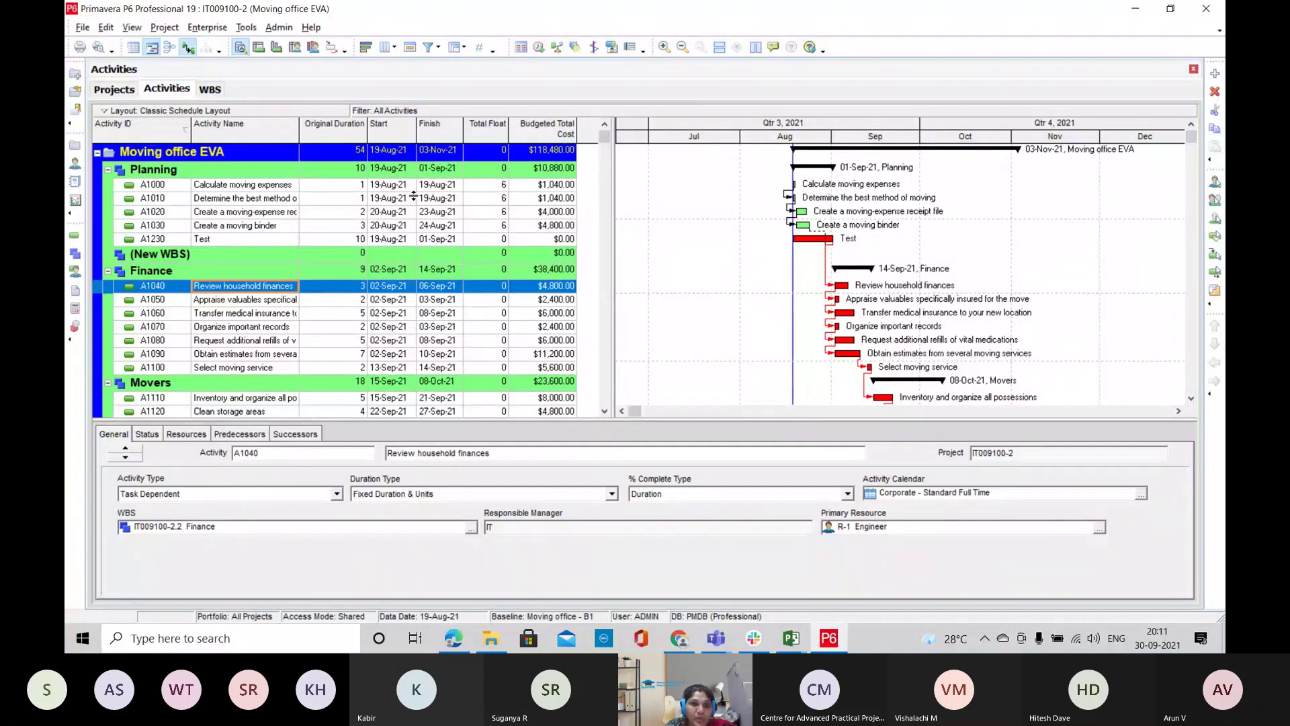
pyautogui.click(159, 173)
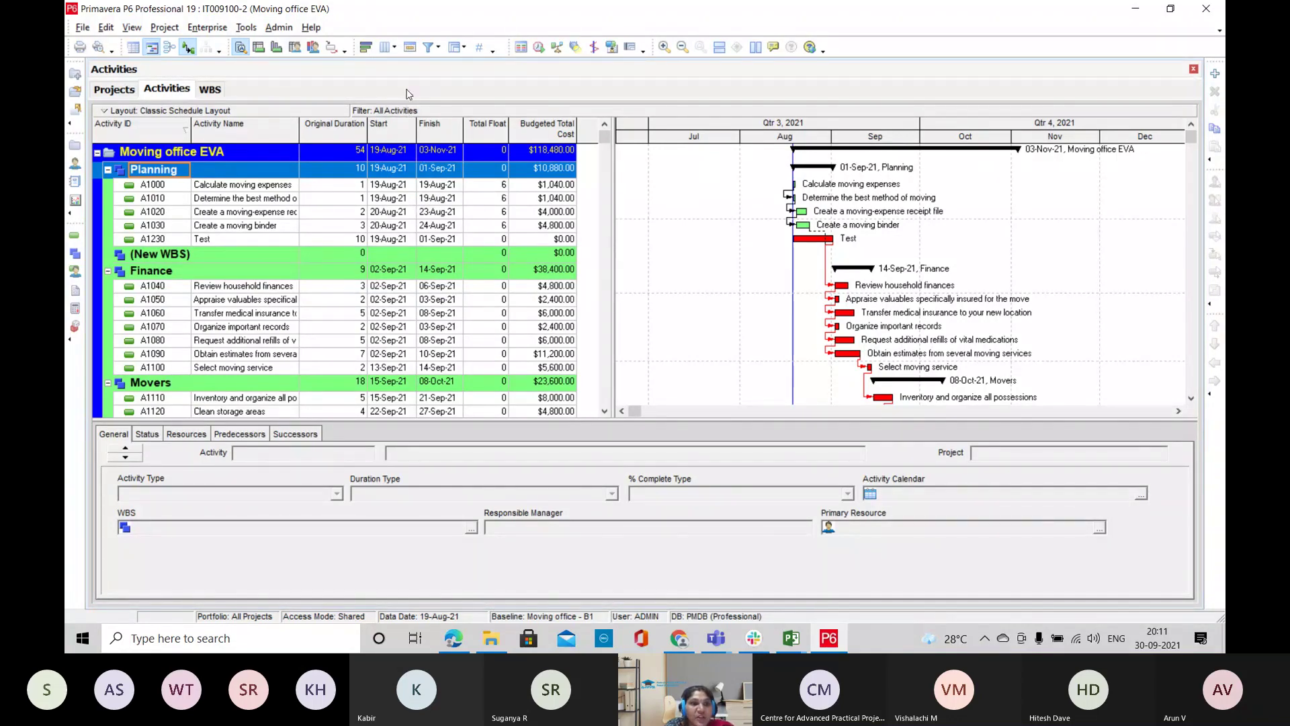
# Open the enterprise resources and filter the list to show all active resources
pyautogui.click(207, 27)
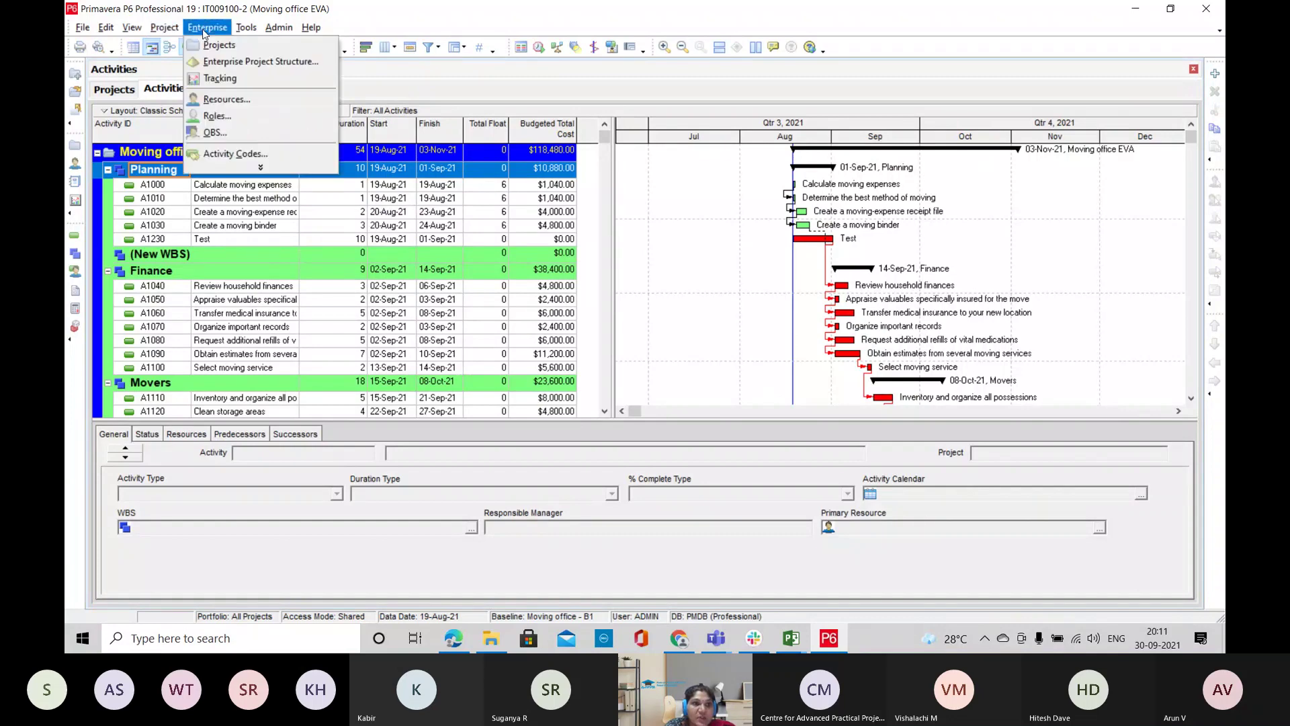
pyautogui.click(228, 99)
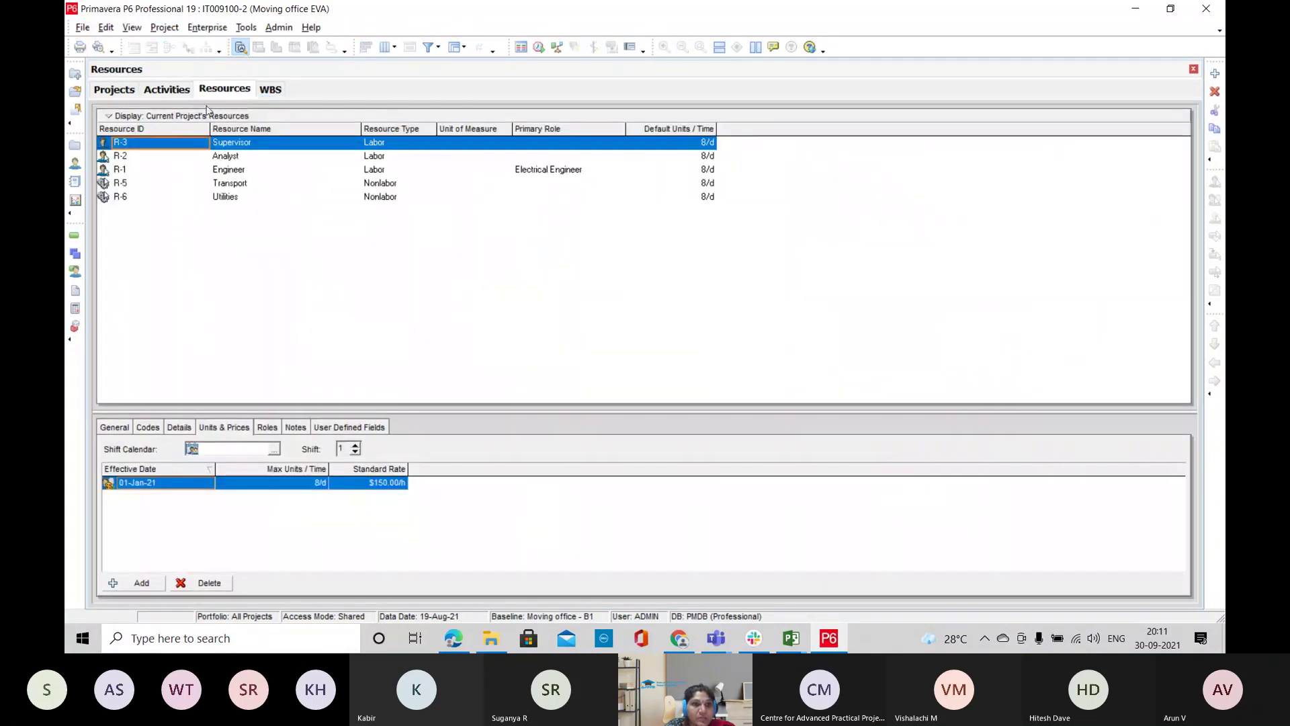
pyautogui.click(207, 113)
pyautogui.moveTo(195, 287)
pyautogui.click(286, 280)
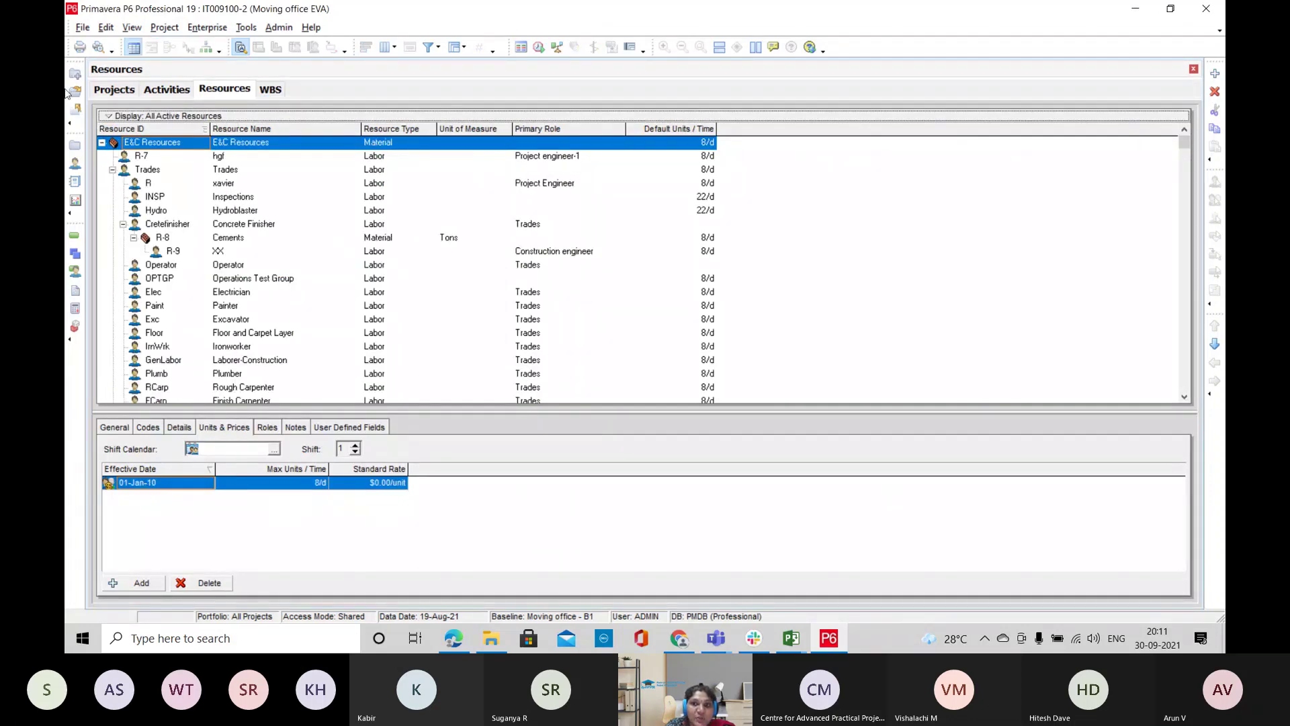
pyautogui.moveTo(1191, 146)
pyautogui.mouseDown()
pyautogui.moveTo(1183, 289)
pyautogui.moveTo(1184, 153)
pyautogui.mouseUp()
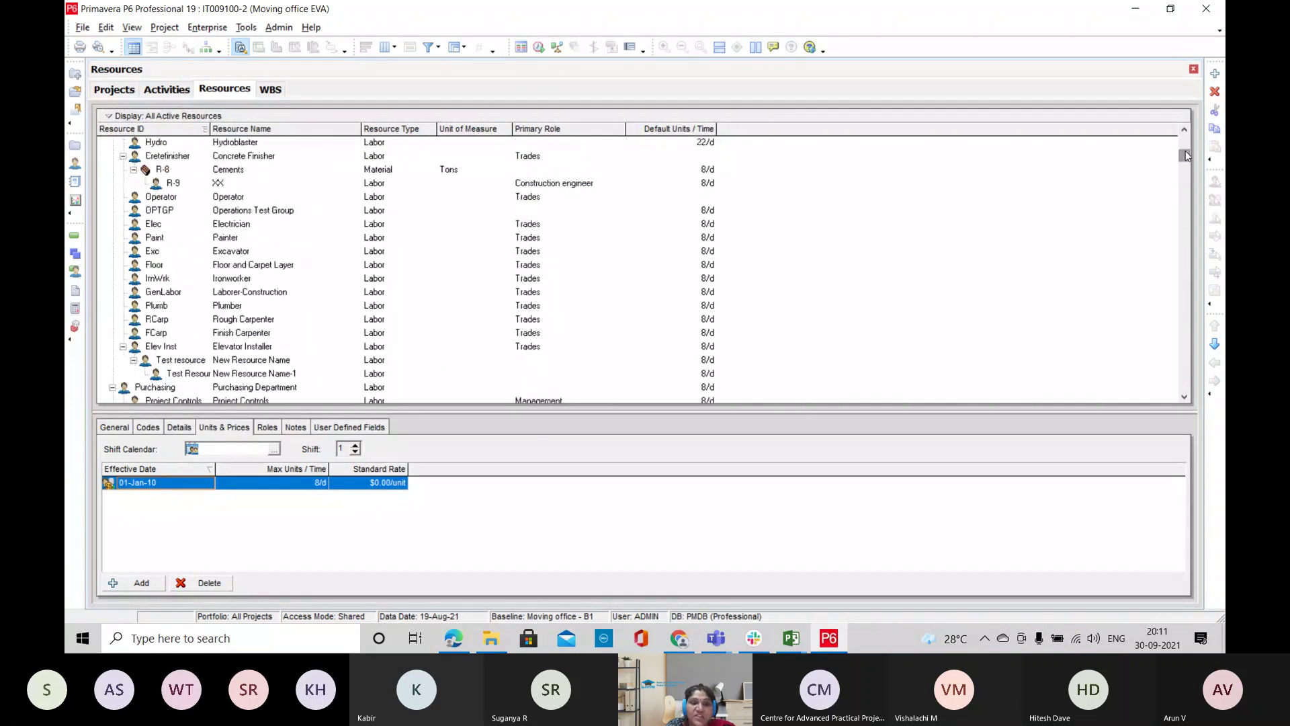
pyautogui.scroll(2, 215, 231)
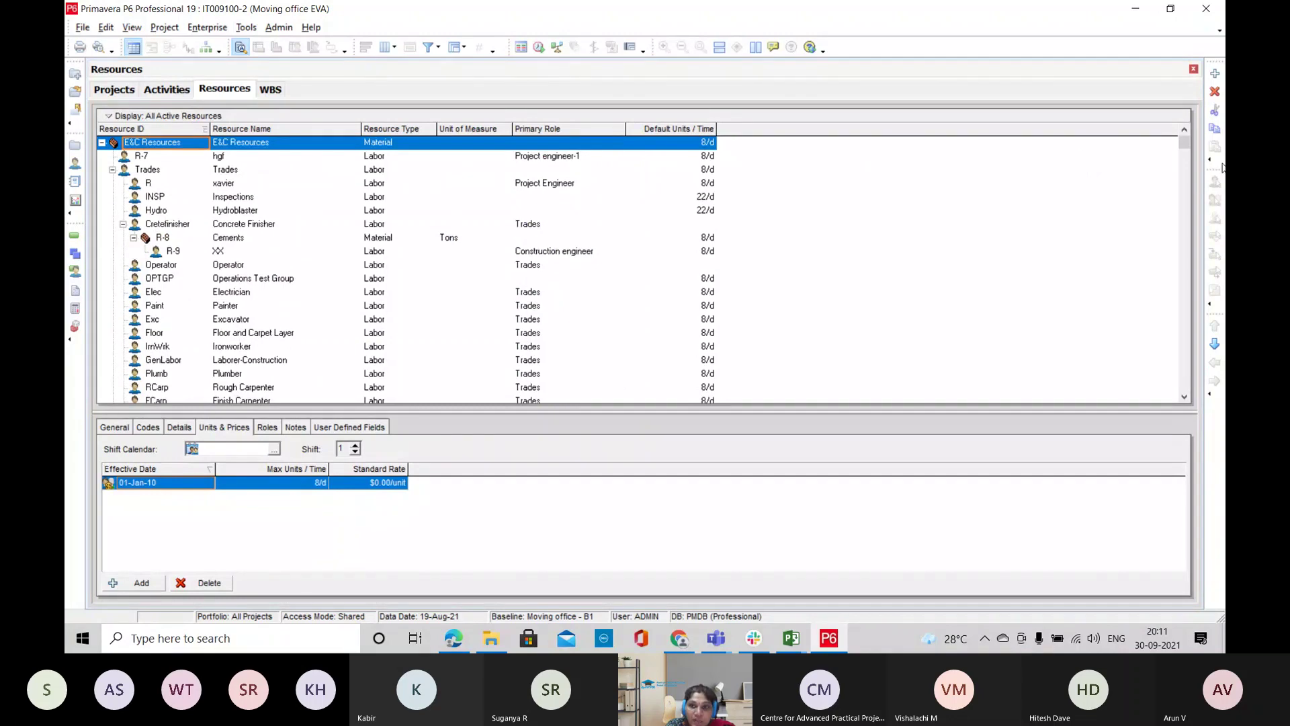
# Add a new resource beneath the R-8 Cements material resource, dismissing the creation wizard
pyautogui.click(205, 238)
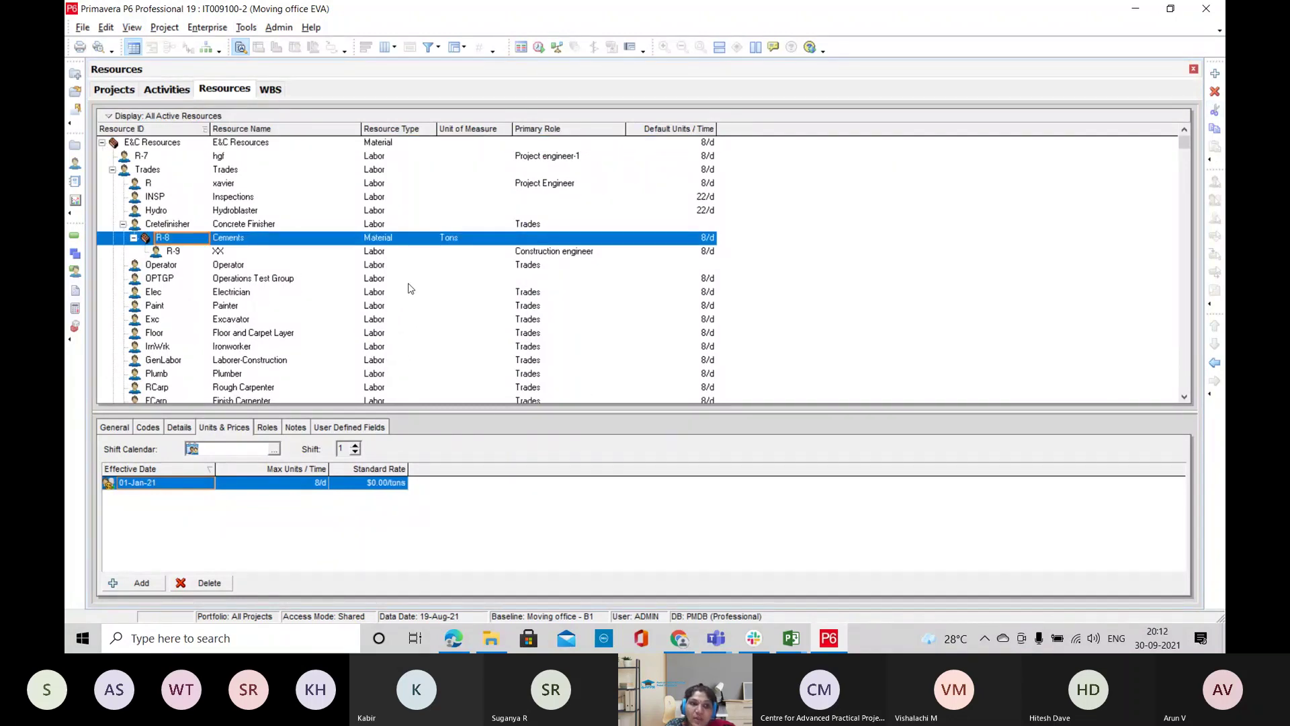
pyautogui.click(1215, 73)
pyautogui.click(612, 340)
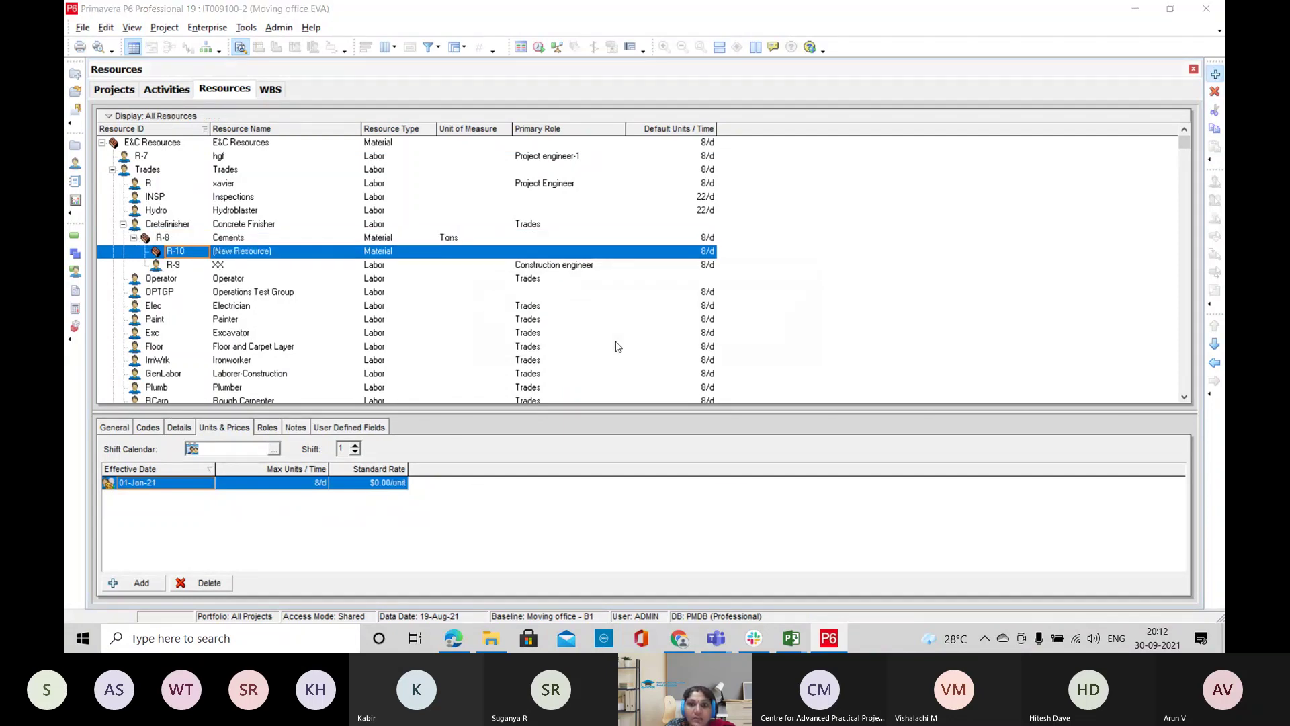
pyautogui.click(808, 465)
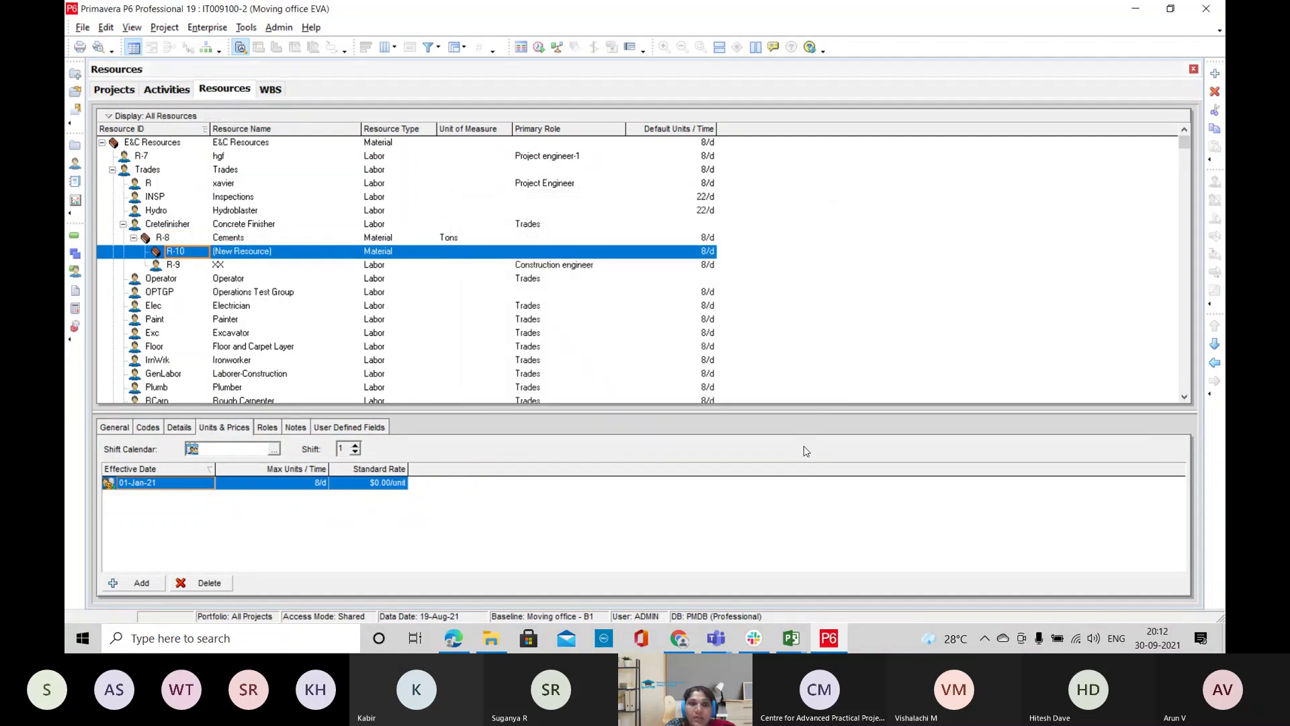
# Review the general information and the resource type details of labor resource R-9, enlarging the details area
pyautogui.click(239, 269)
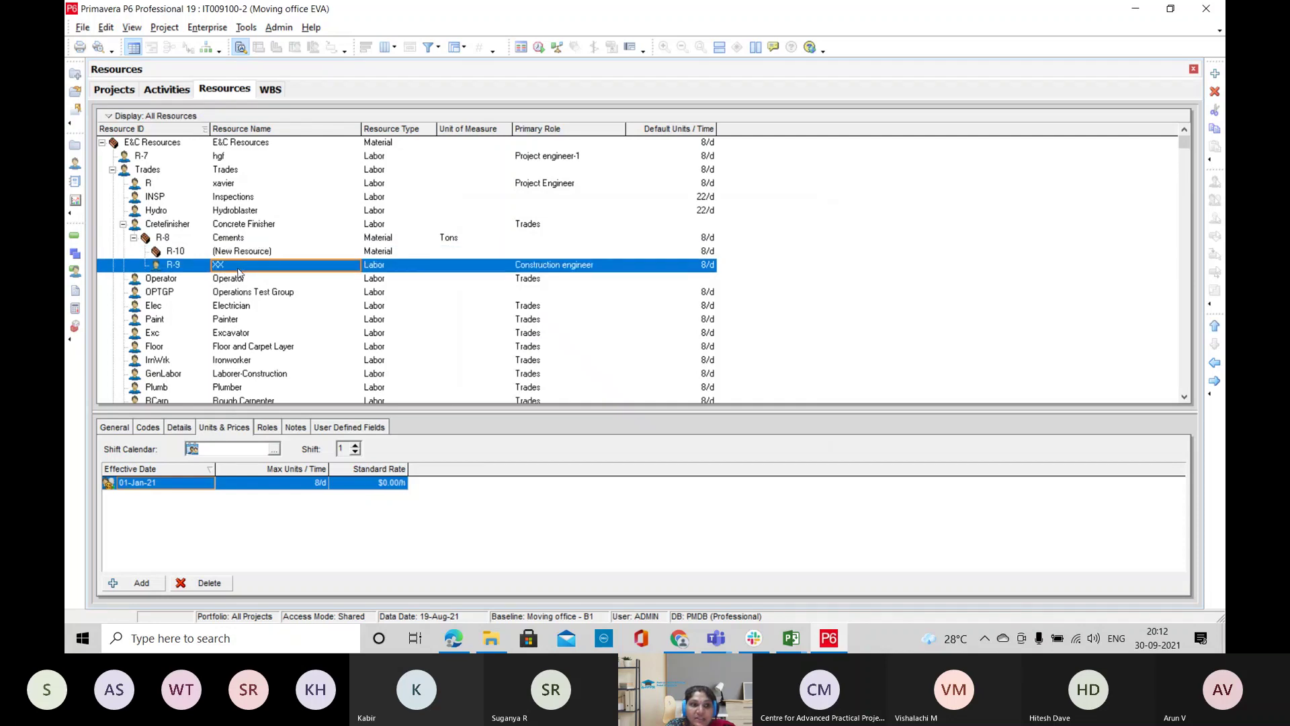
pyautogui.click(116, 428)
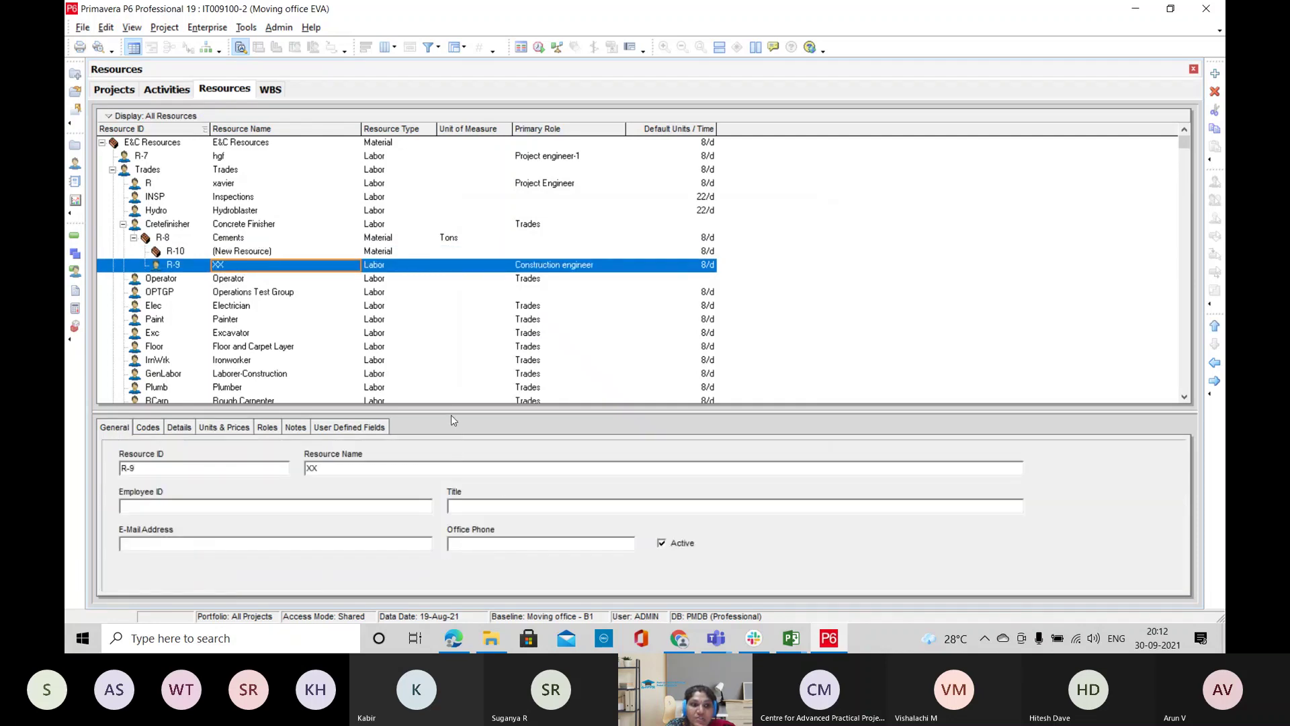
pyautogui.moveTo(457, 405); pyautogui.dragTo(459, 390)
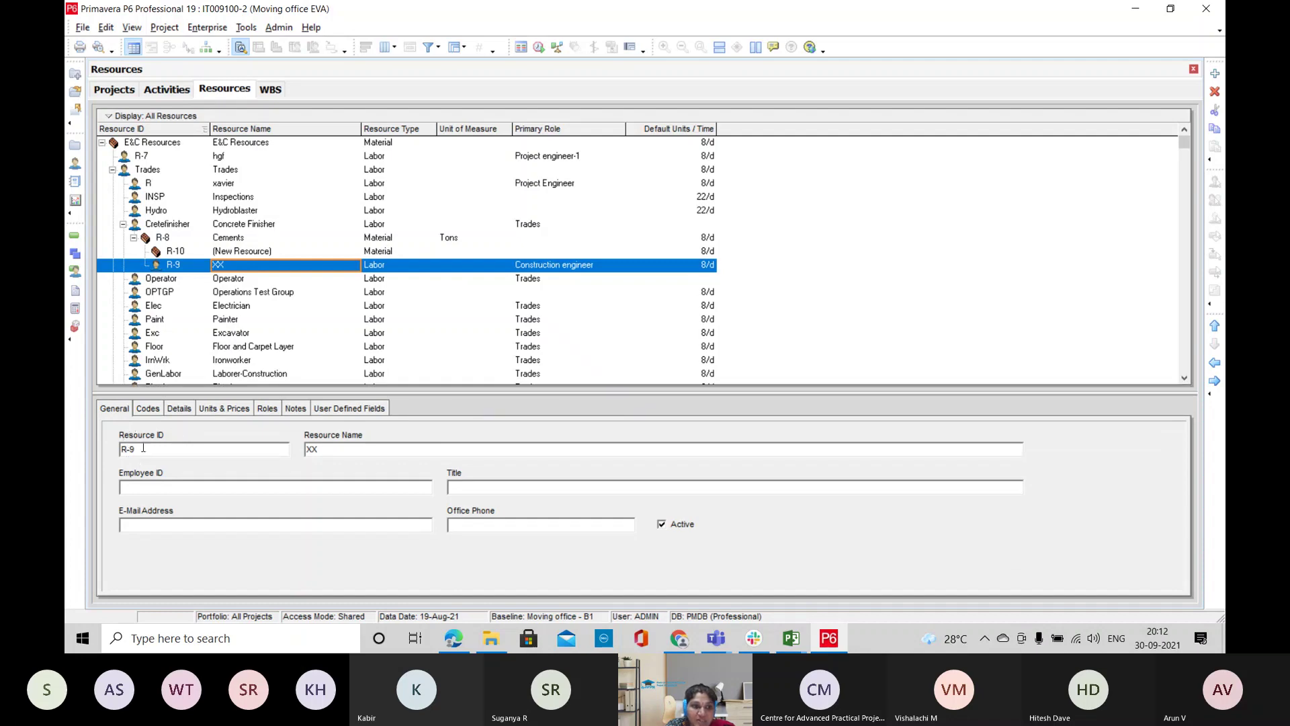
pyautogui.click(179, 409)
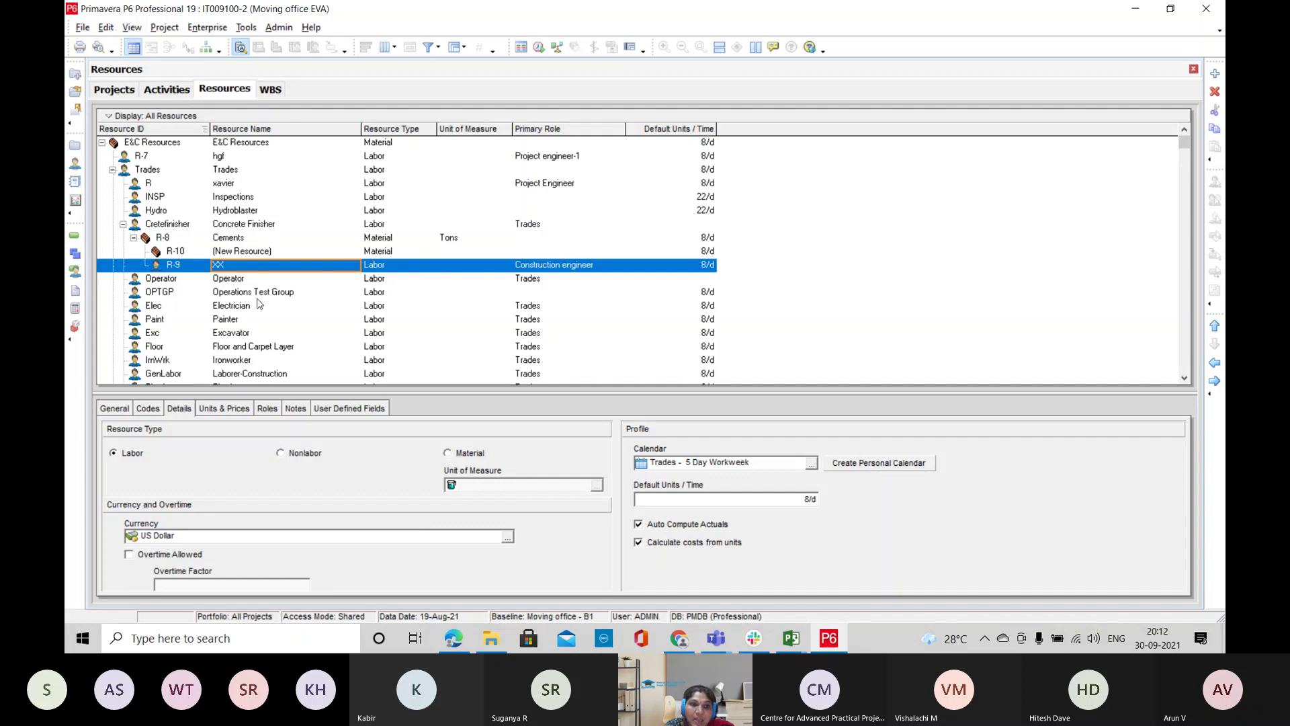
# Set the unit of measure of the new material resource R-10 to Tons
pyautogui.click(263, 254)
pyautogui.click(597, 484)
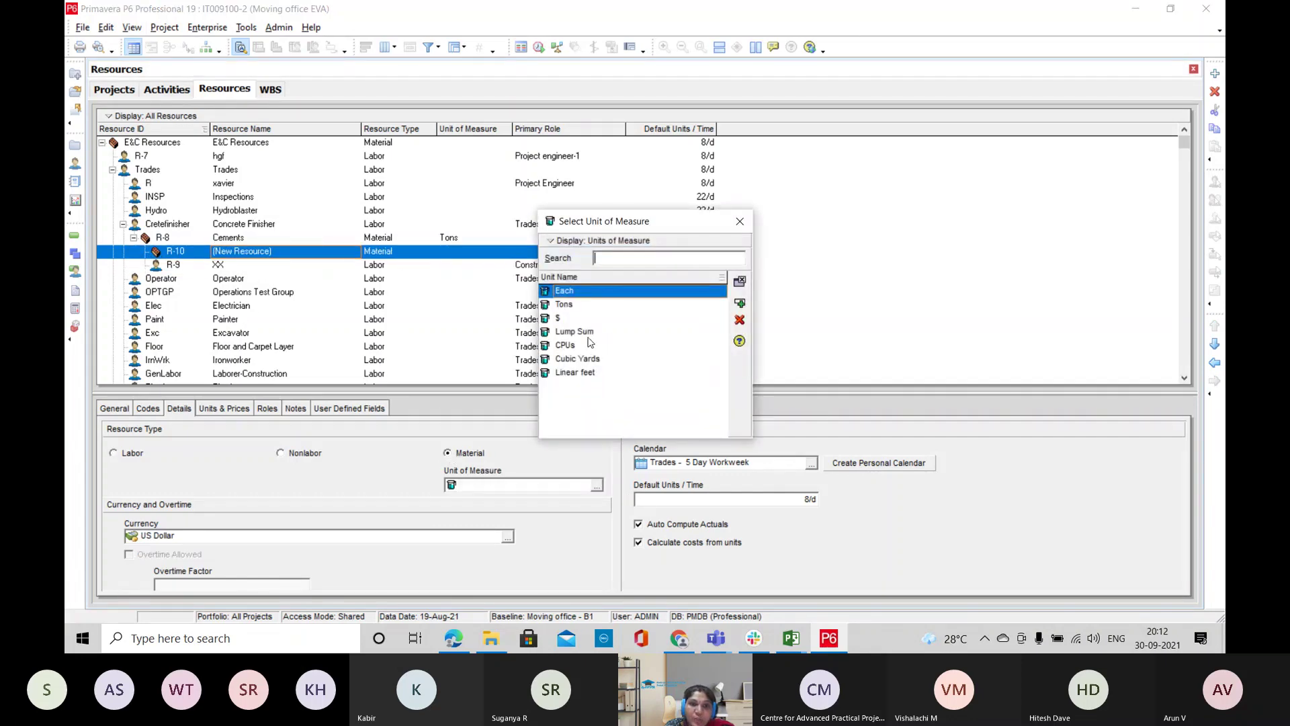
pyautogui.click(573, 347)
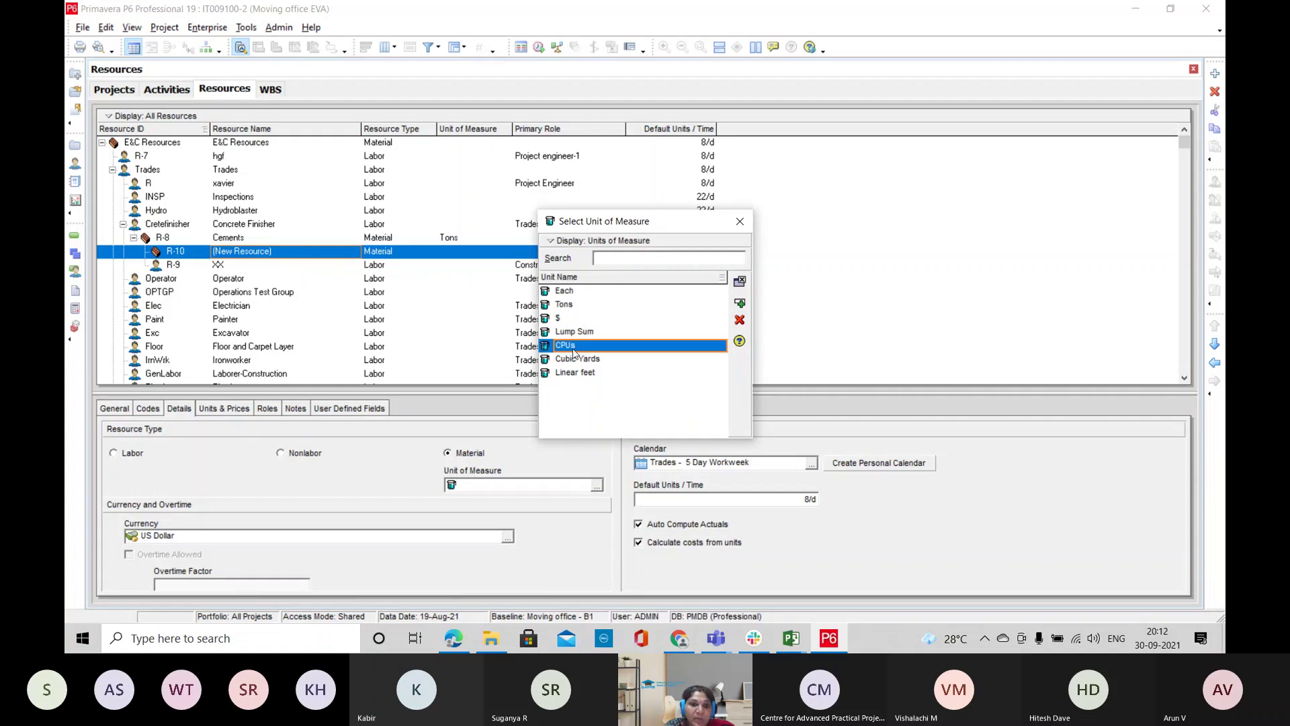
pyautogui.click(590, 304)
pyautogui.click(740, 281)
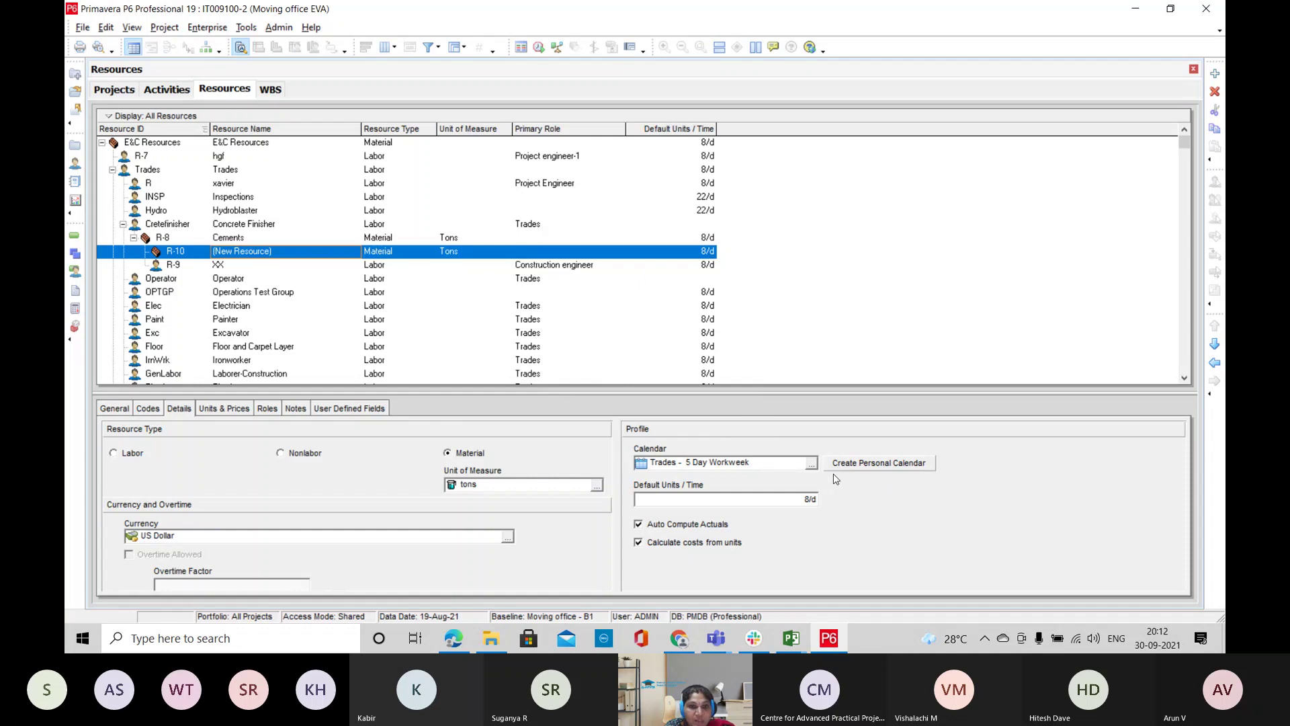
# Review the units and prices of material resource R-10, comparing its standard rate with that of labor resource R-9
pyautogui.click(248, 409)
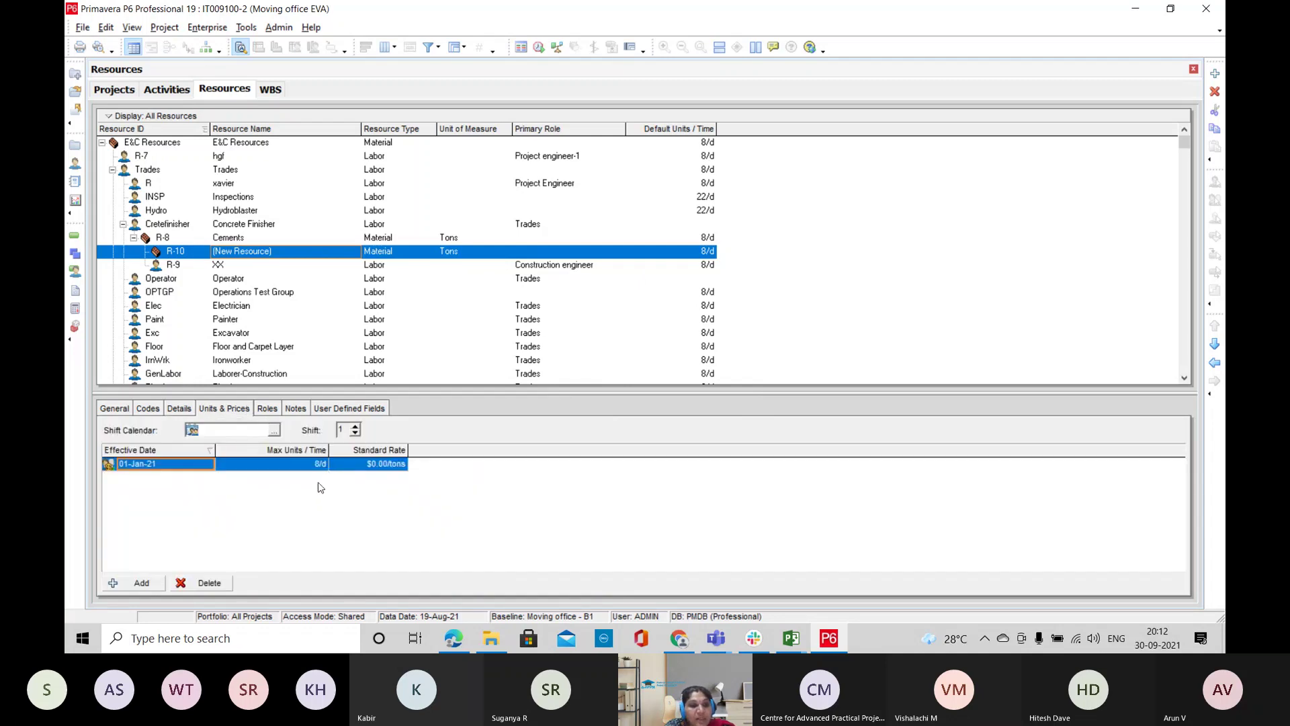
pyautogui.click(381, 465)
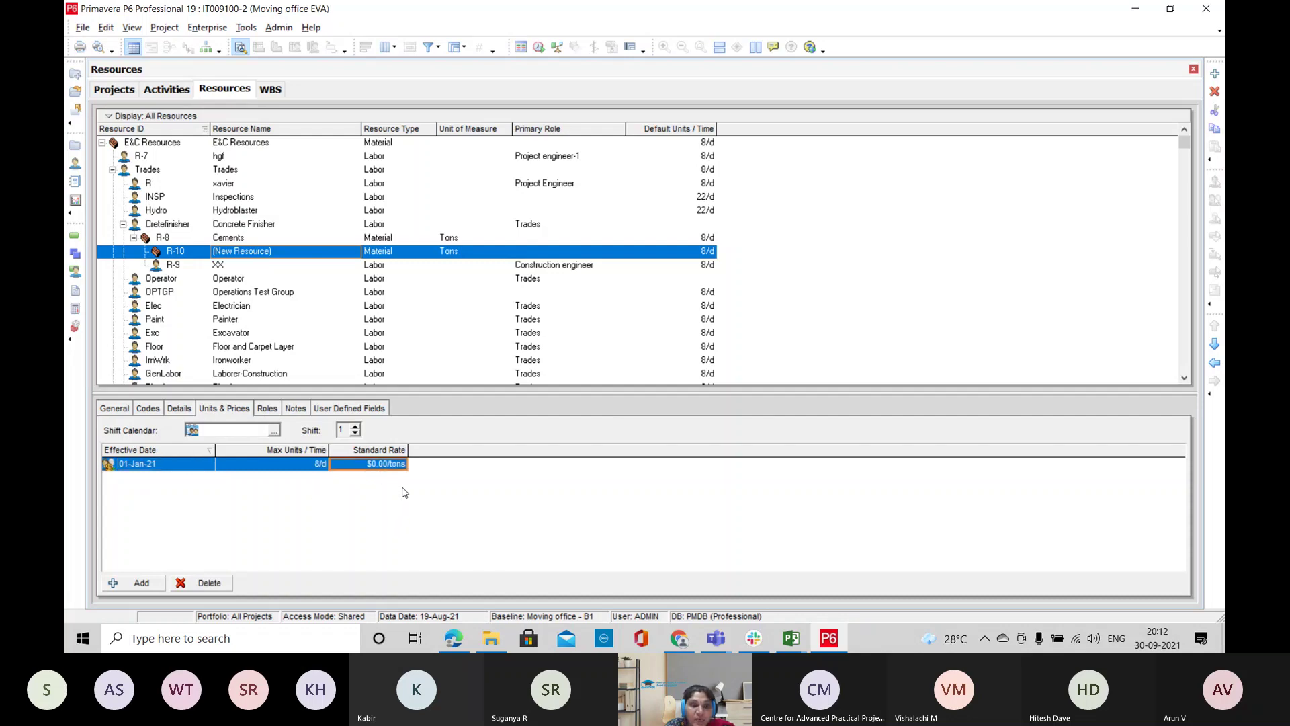
pyautogui.click(316, 266)
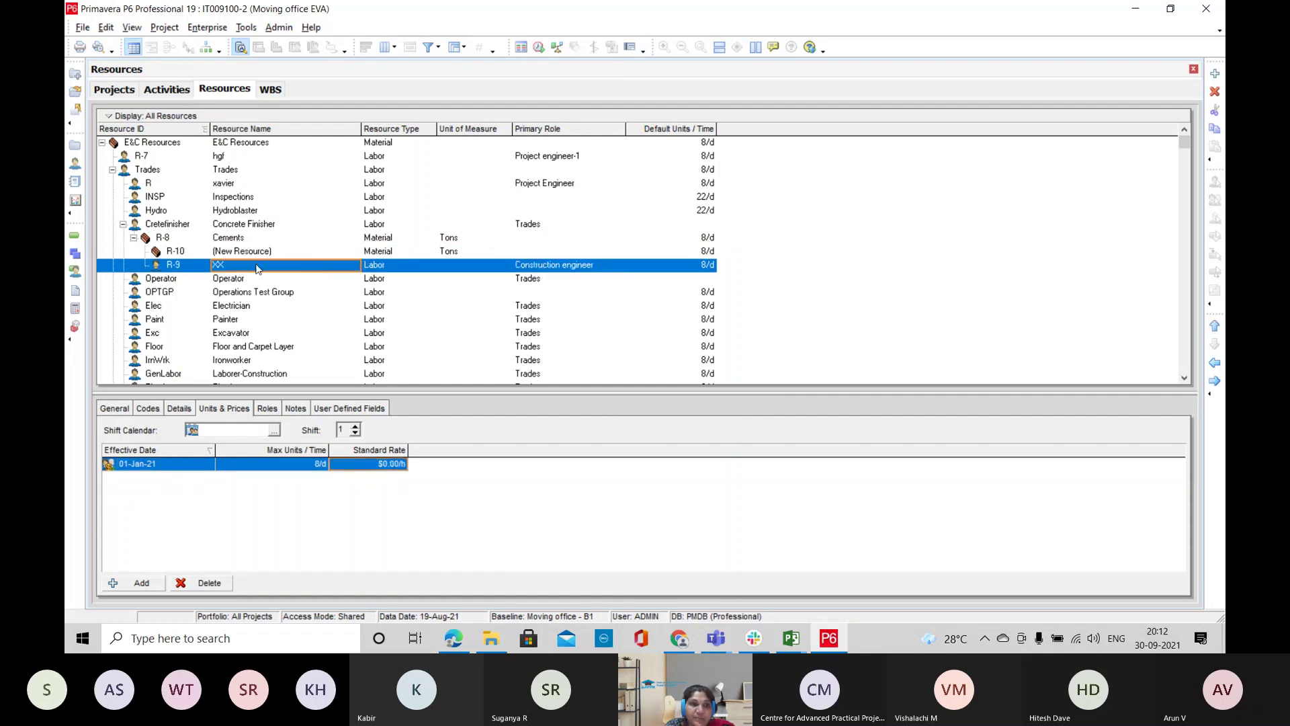
pyautogui.click(277, 254)
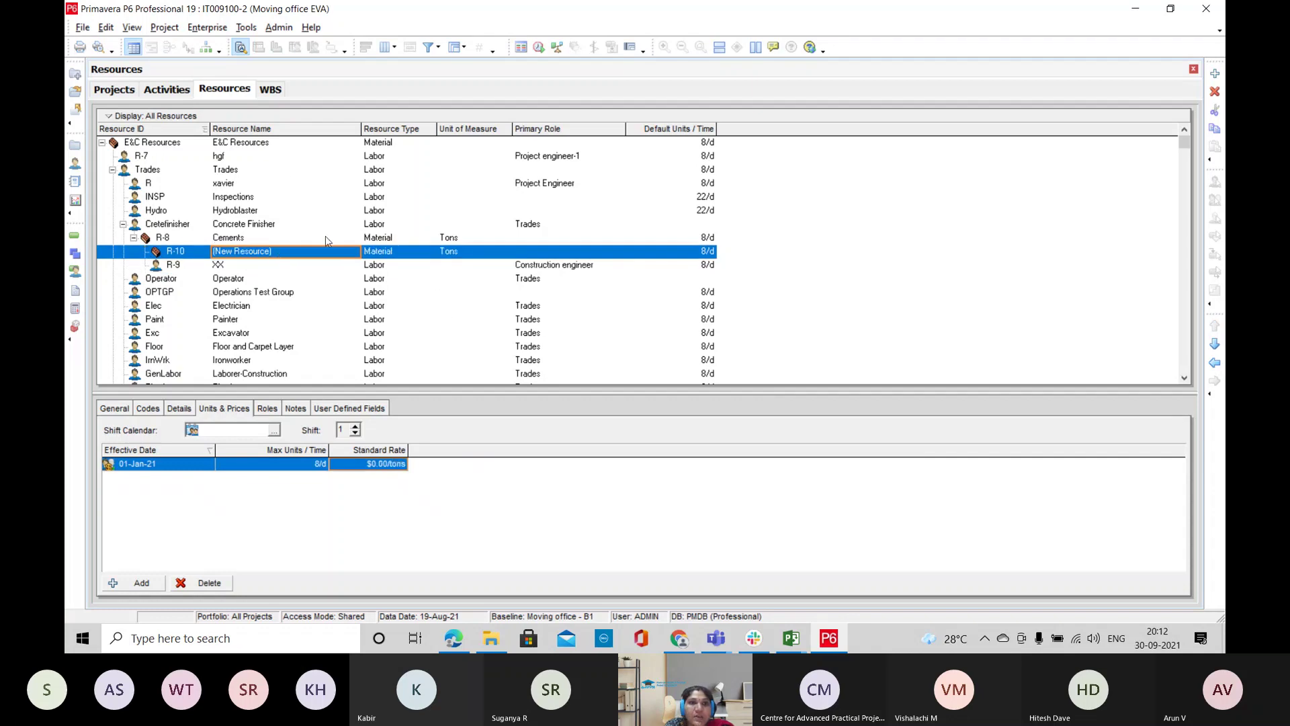
# Open the enterprise roles, filter them to show all roles, and browse the list, including the resources of the Trades role
pyautogui.click(209, 30)
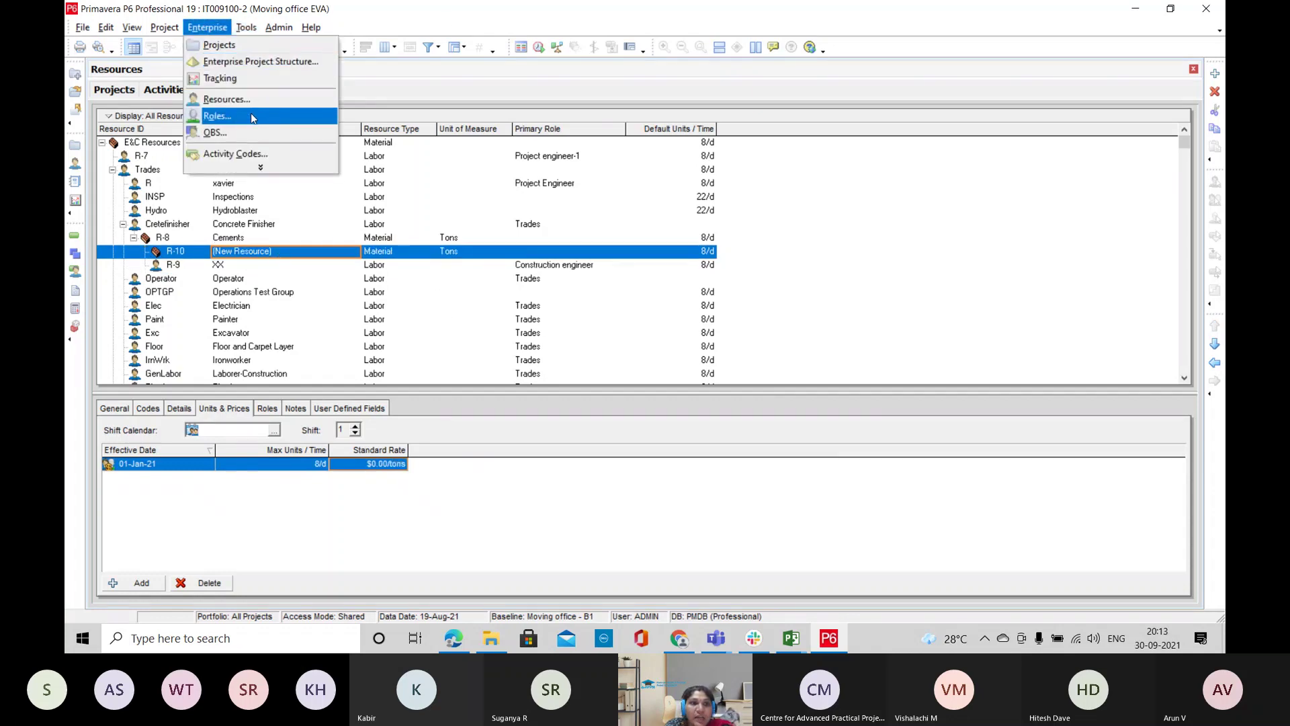
pyautogui.click(217, 115)
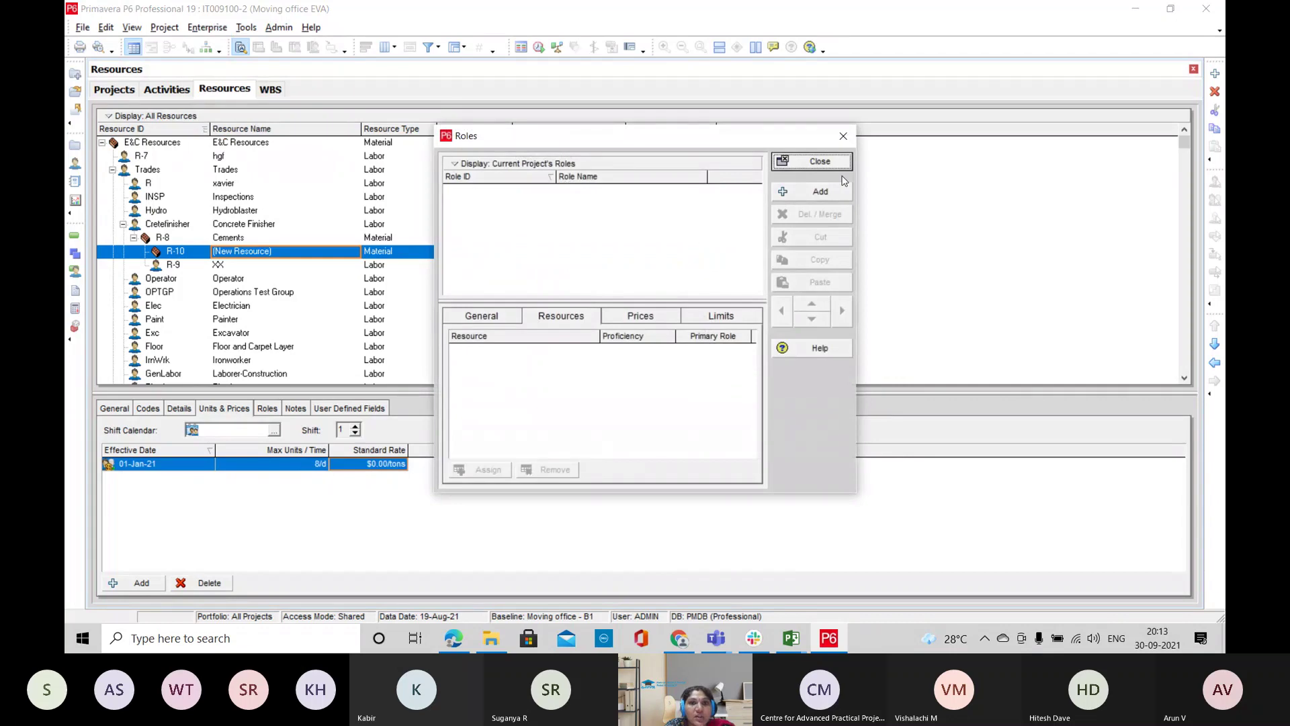
pyautogui.click(484, 163)
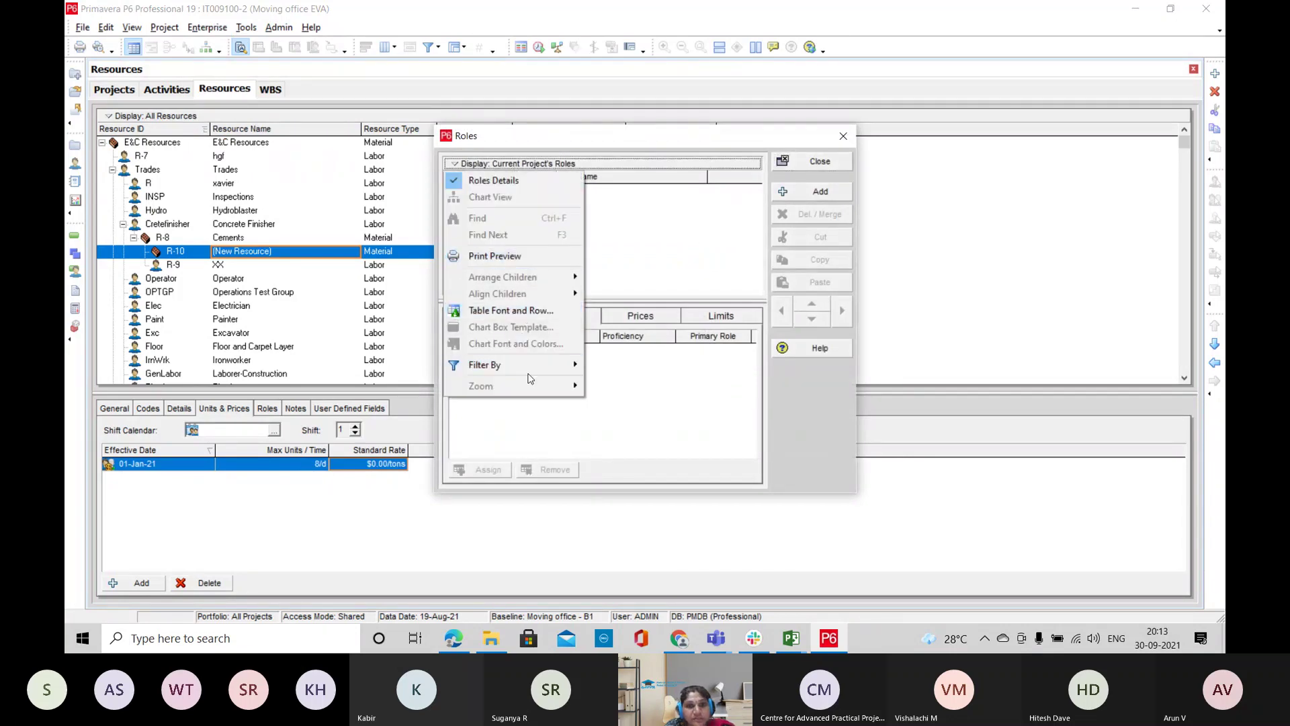
pyautogui.moveTo(534, 366)
pyautogui.click(645, 367)
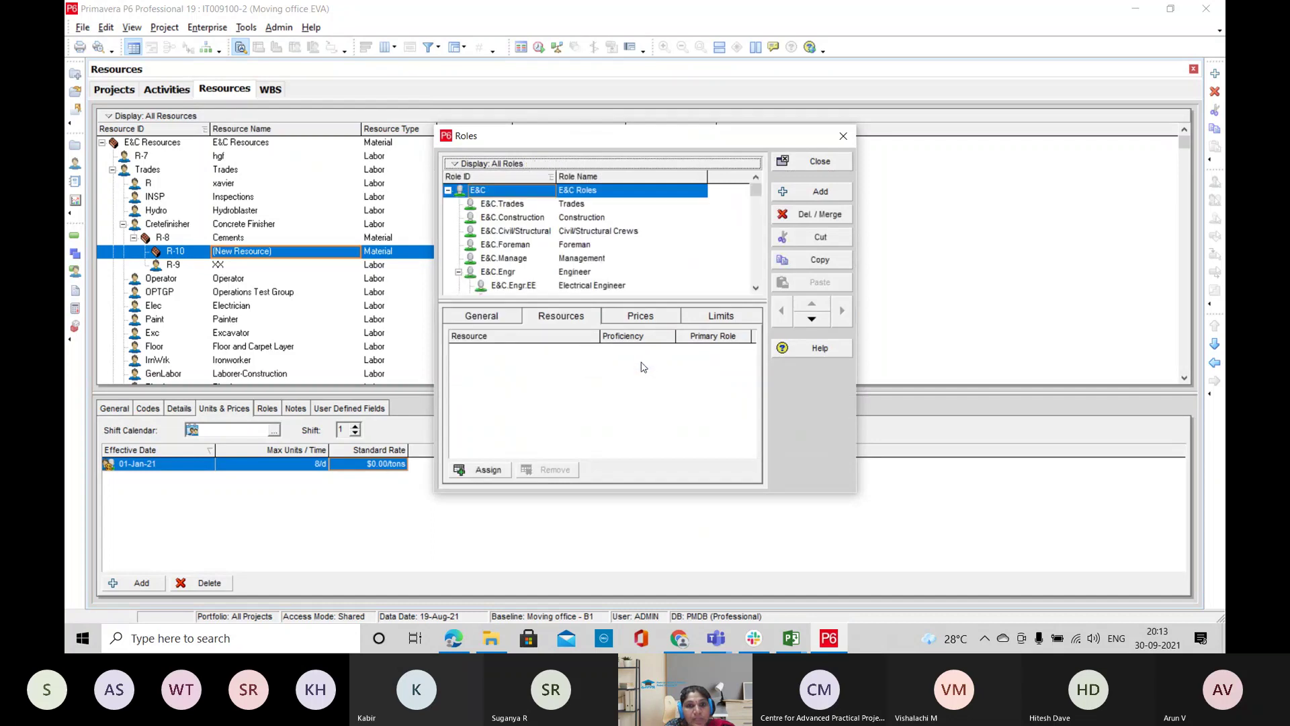
pyautogui.click(559, 206)
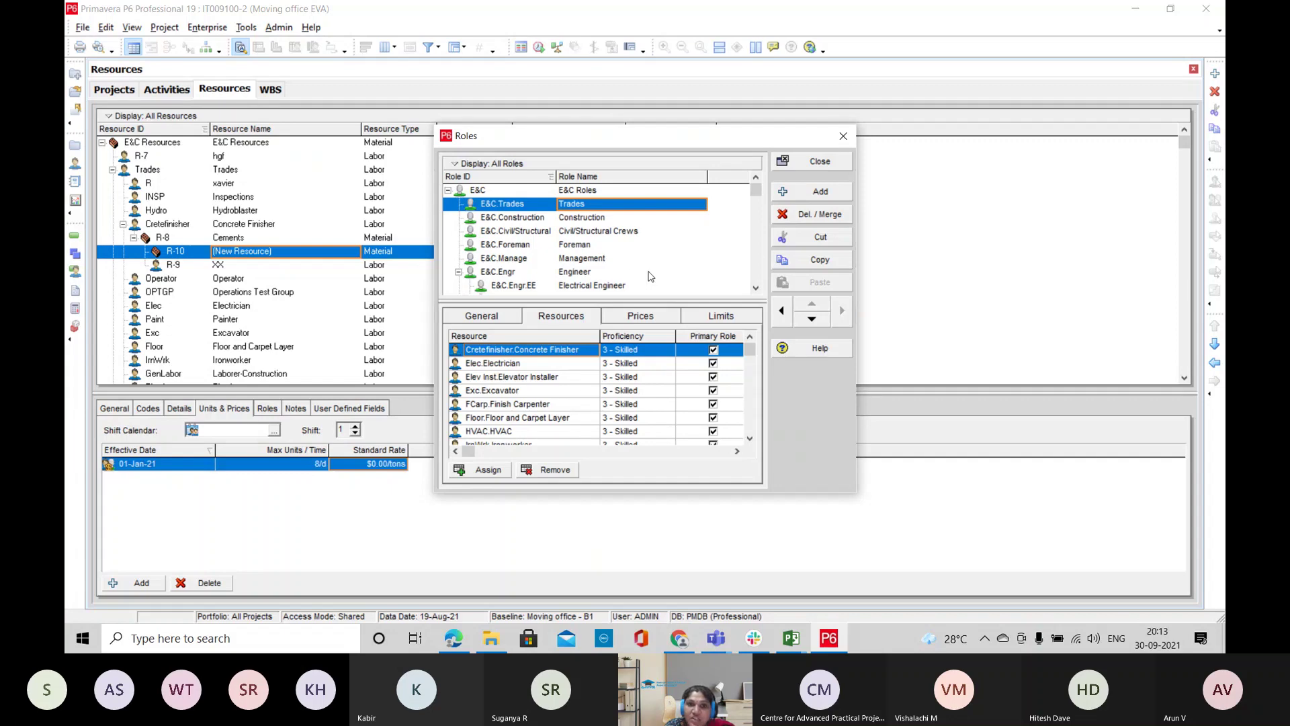
pyautogui.scroll(-6, 647, 267)
pyautogui.scroll(-3, 648, 266)
pyautogui.scroll(-3, 650, 264)
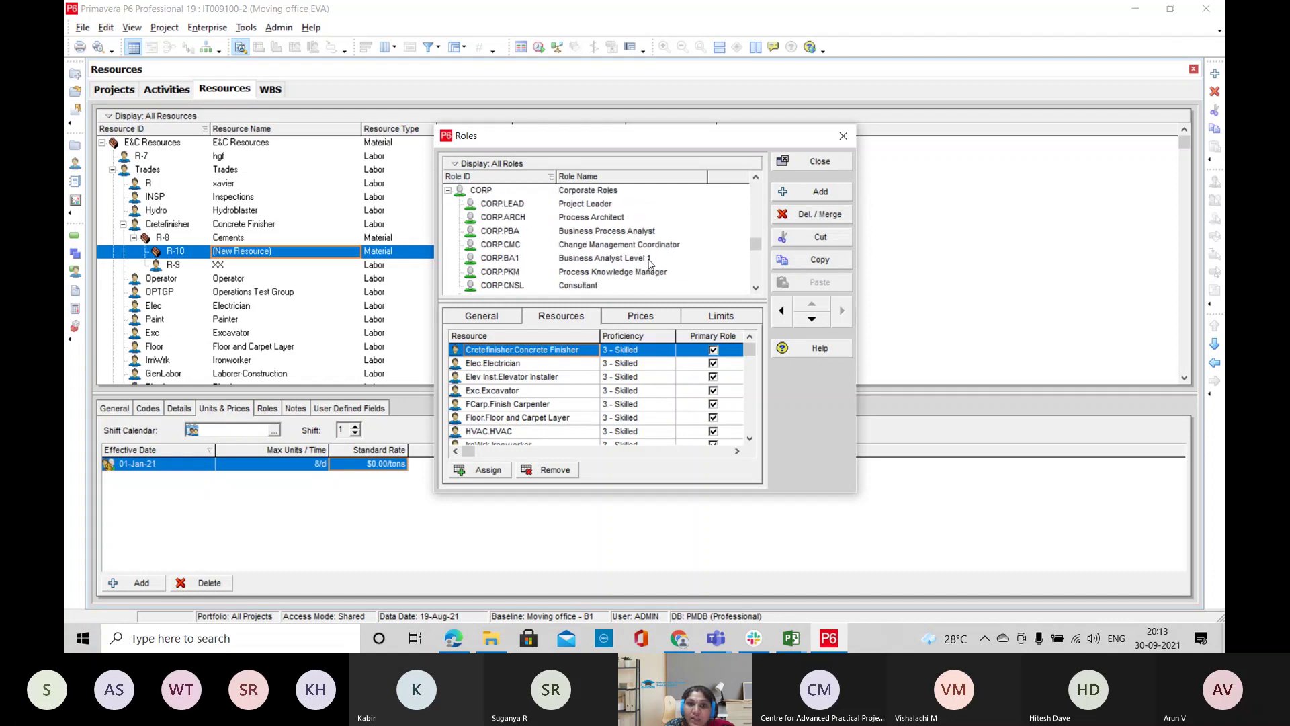
# Add a new role named Construction eng to the enterprise roles
pyautogui.click(821, 191)
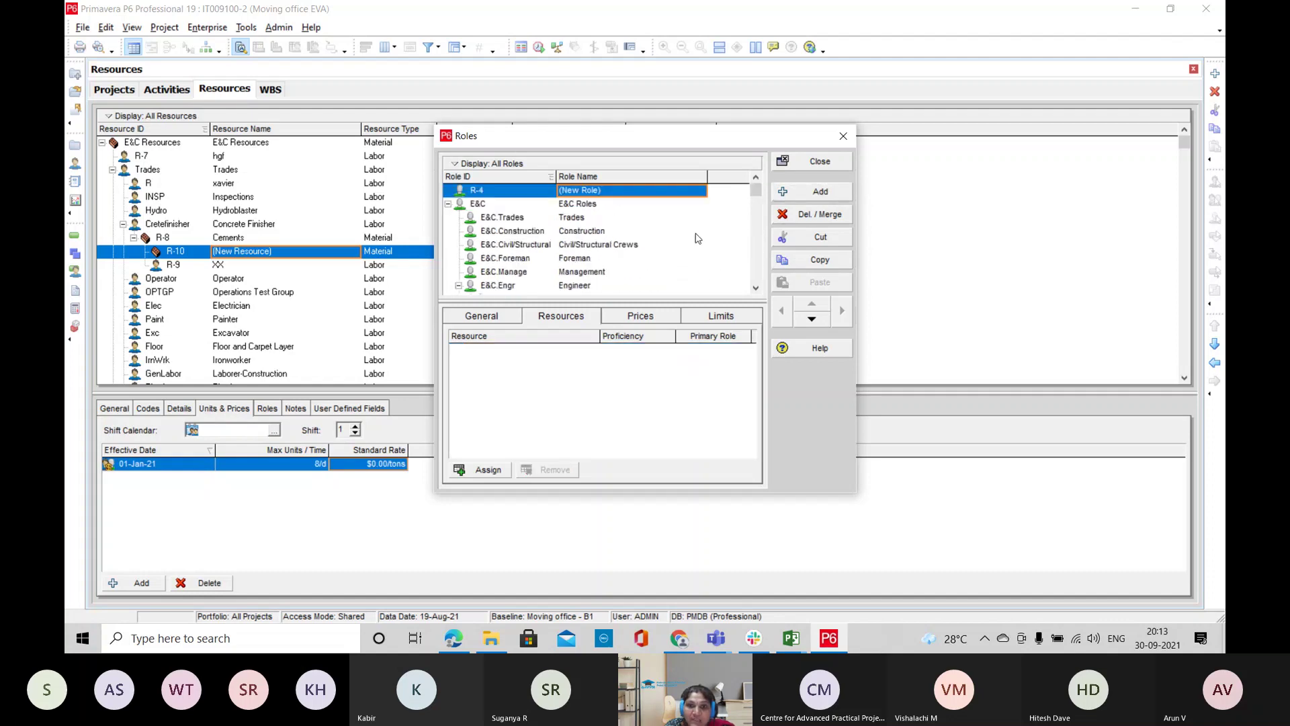
pyautogui.click(669, 187)
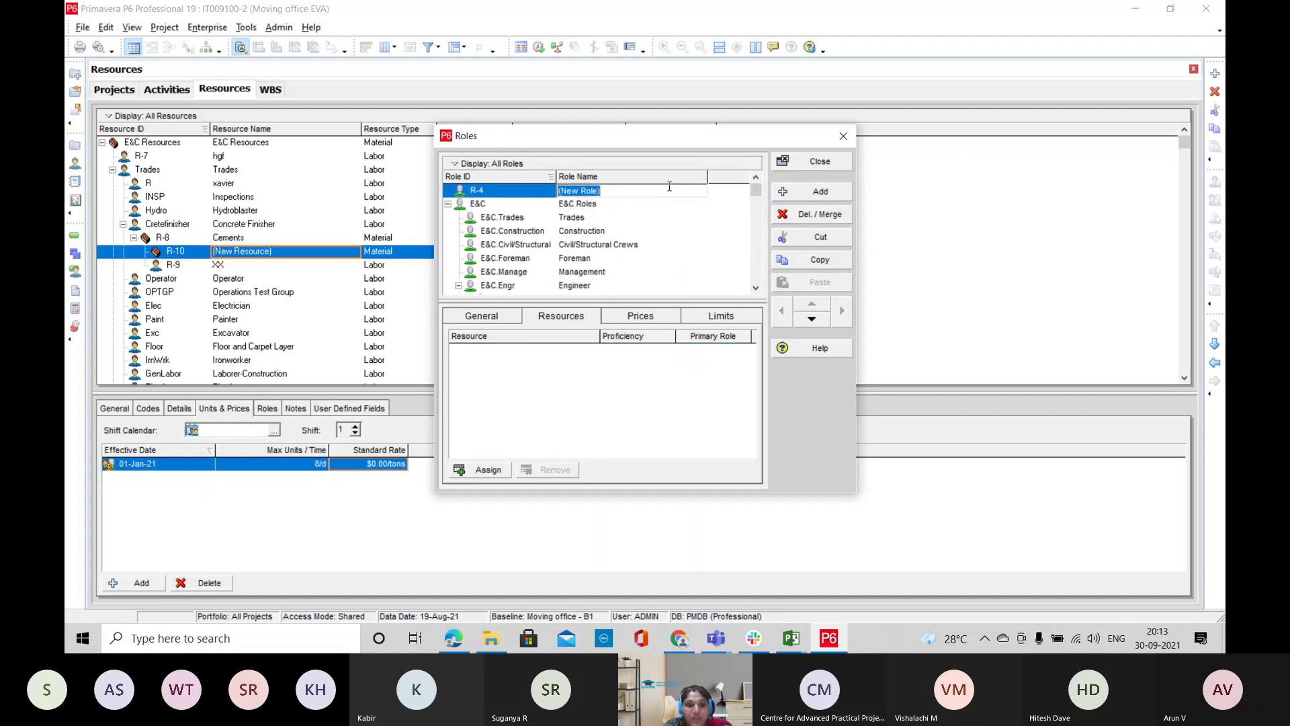
pyautogui.write('Con')
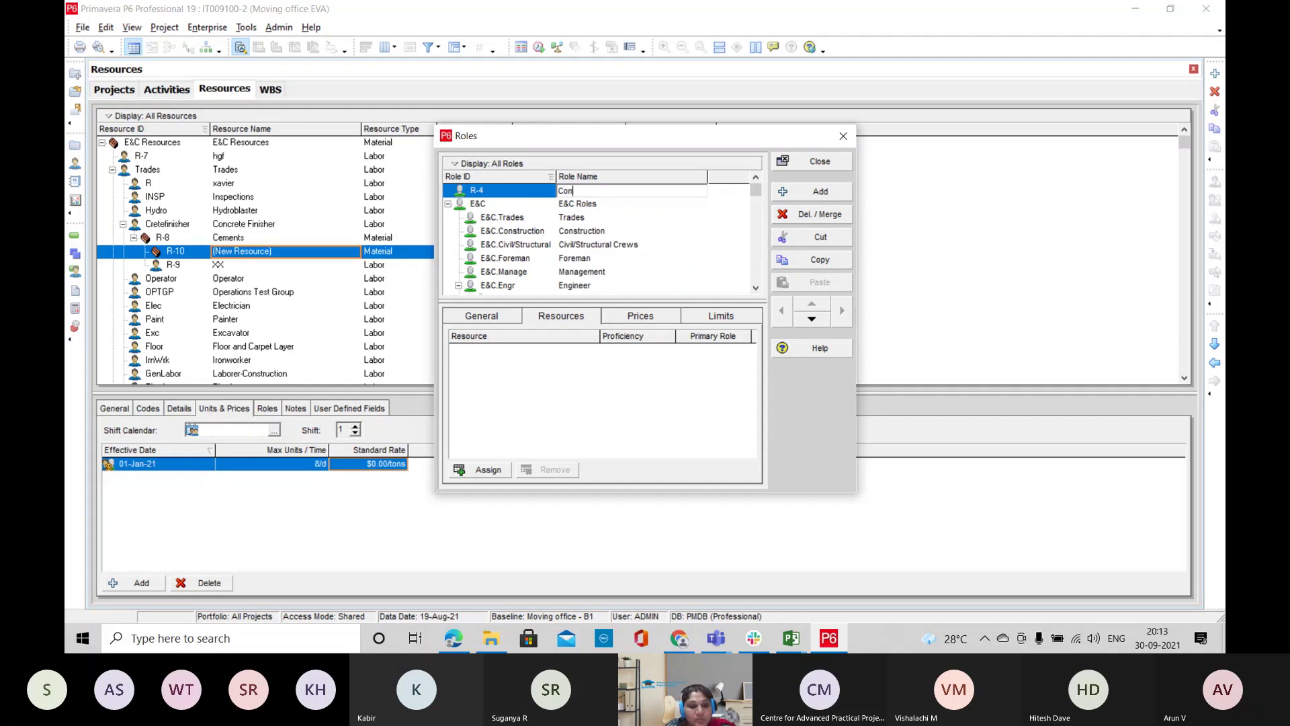
pyautogui.write('struction eng')
pyautogui.press('Return')
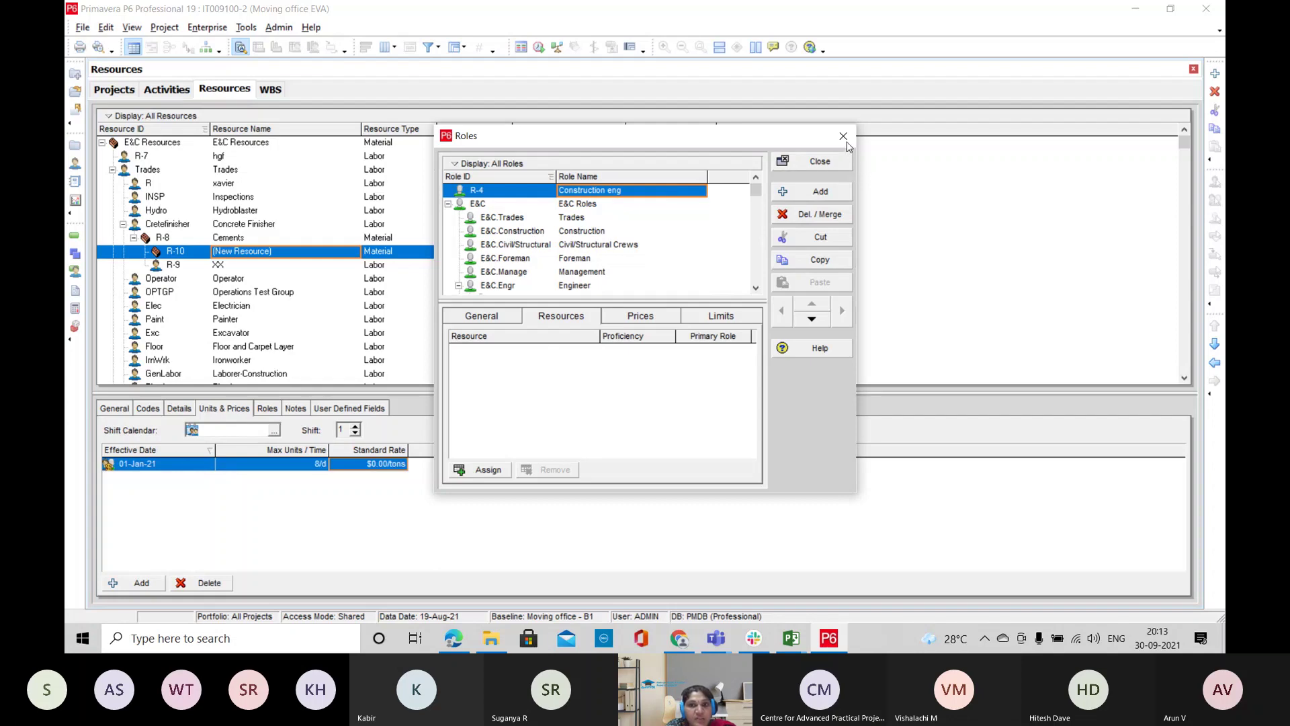
# Assign the labor resource R, found beneath Trades, to the Construction eng role
pyautogui.click(499, 472)
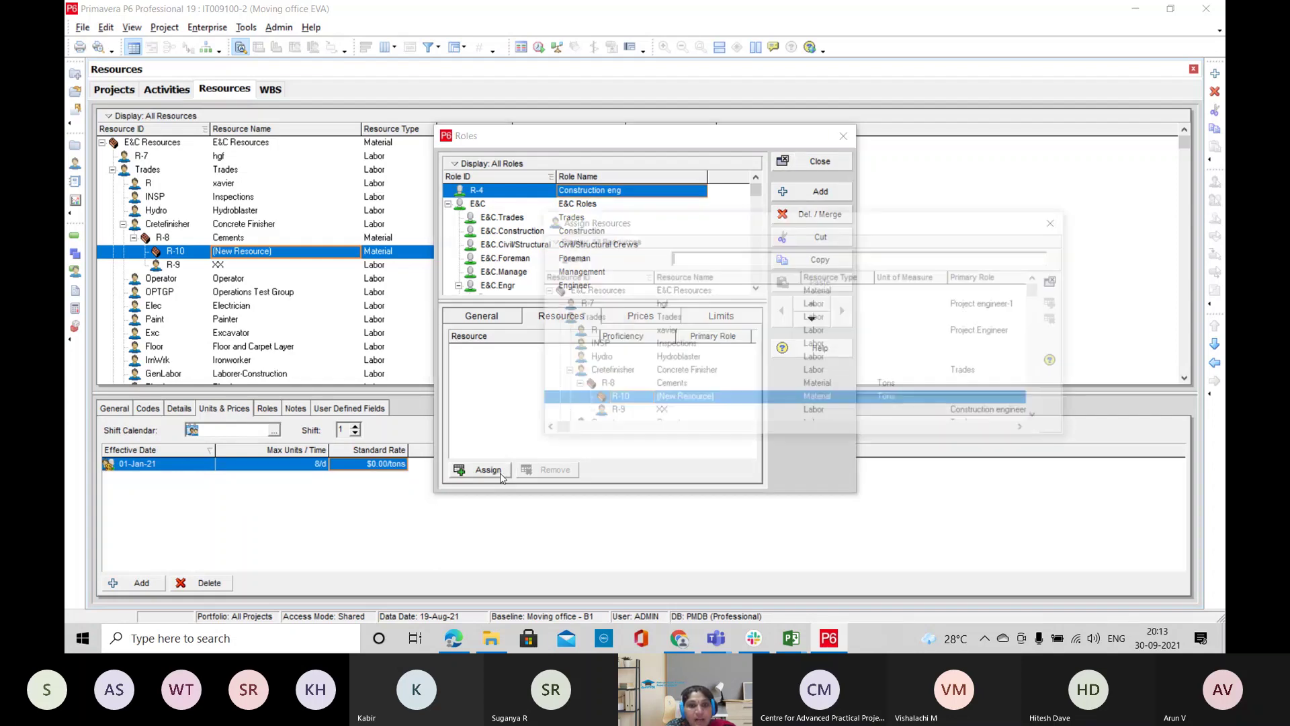
pyautogui.click(710, 335)
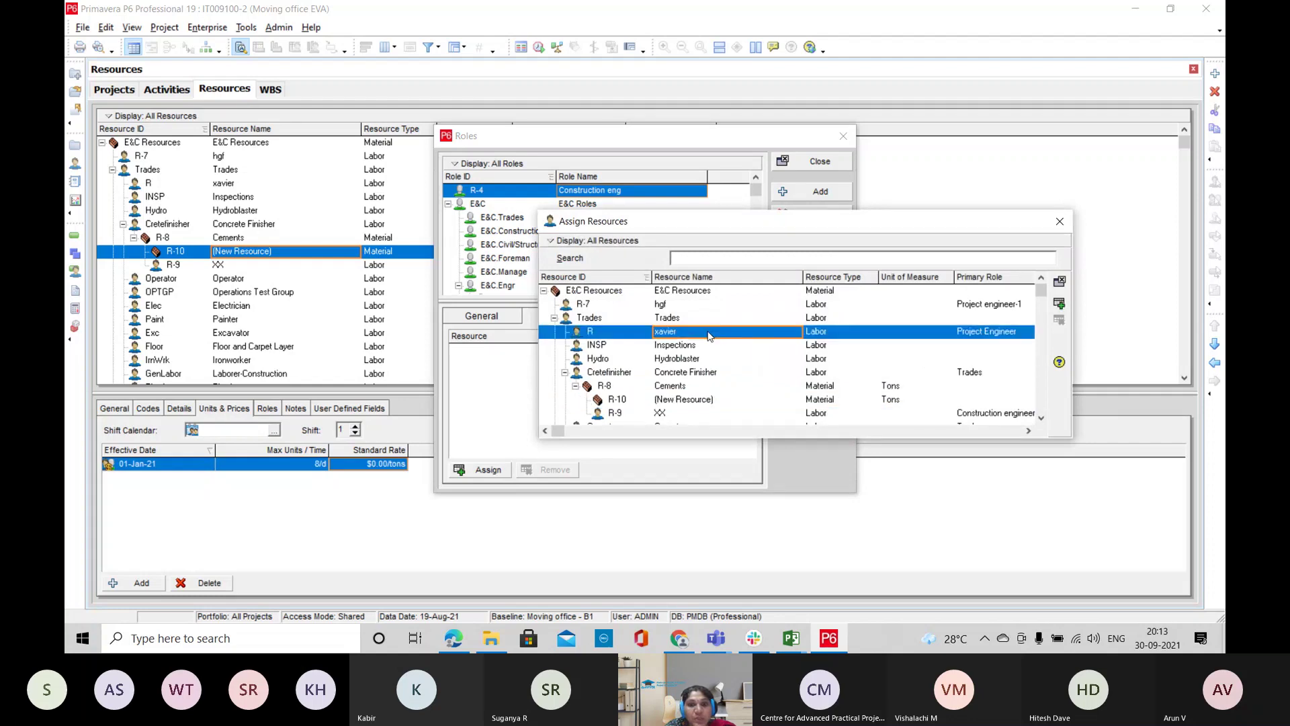
pyautogui.click(1059, 303)
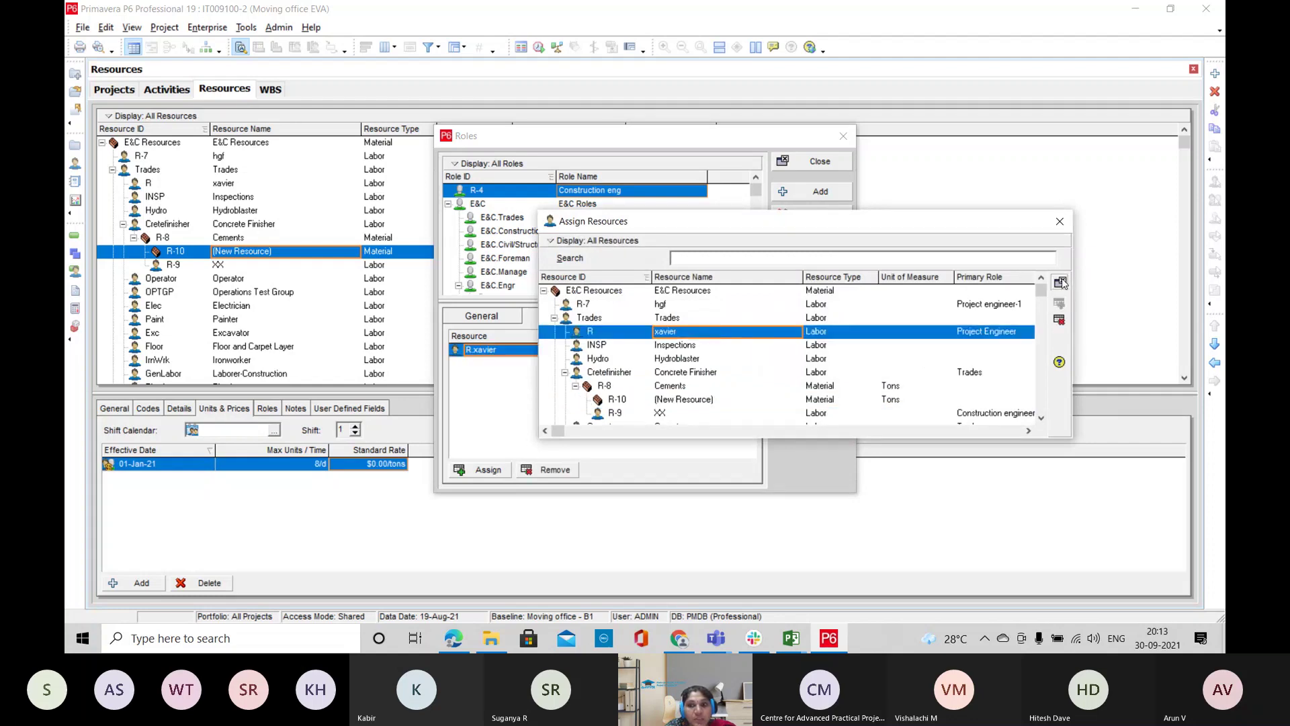
pyautogui.click(1060, 281)
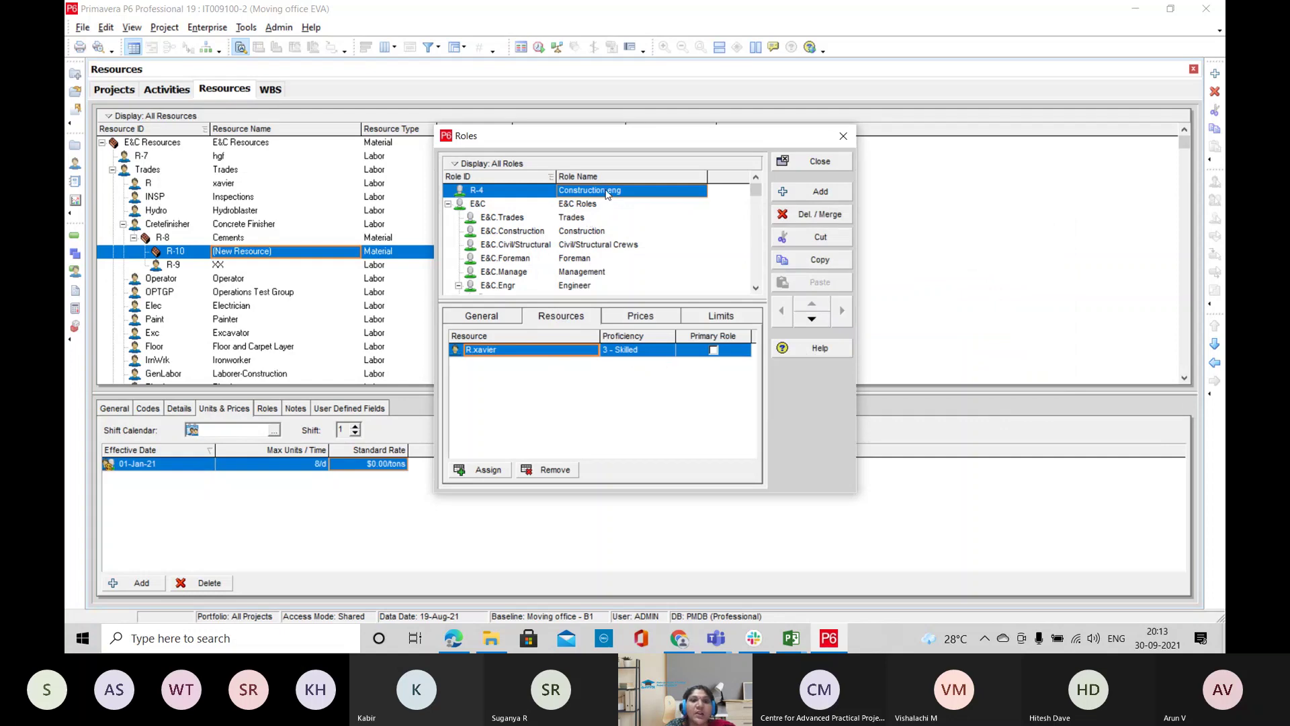
# Close the roles dialog and review the roles assigned to labor resource R
pyautogui.click(810, 164)
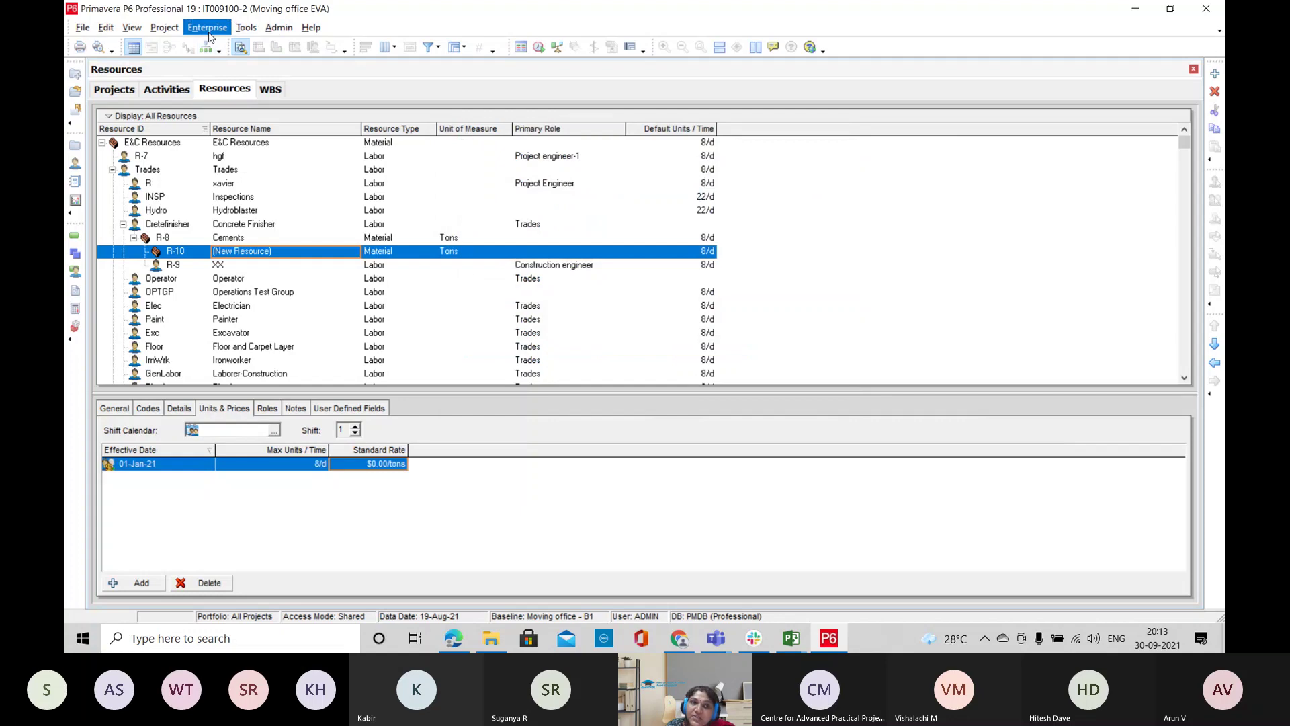
pyautogui.click(231, 186)
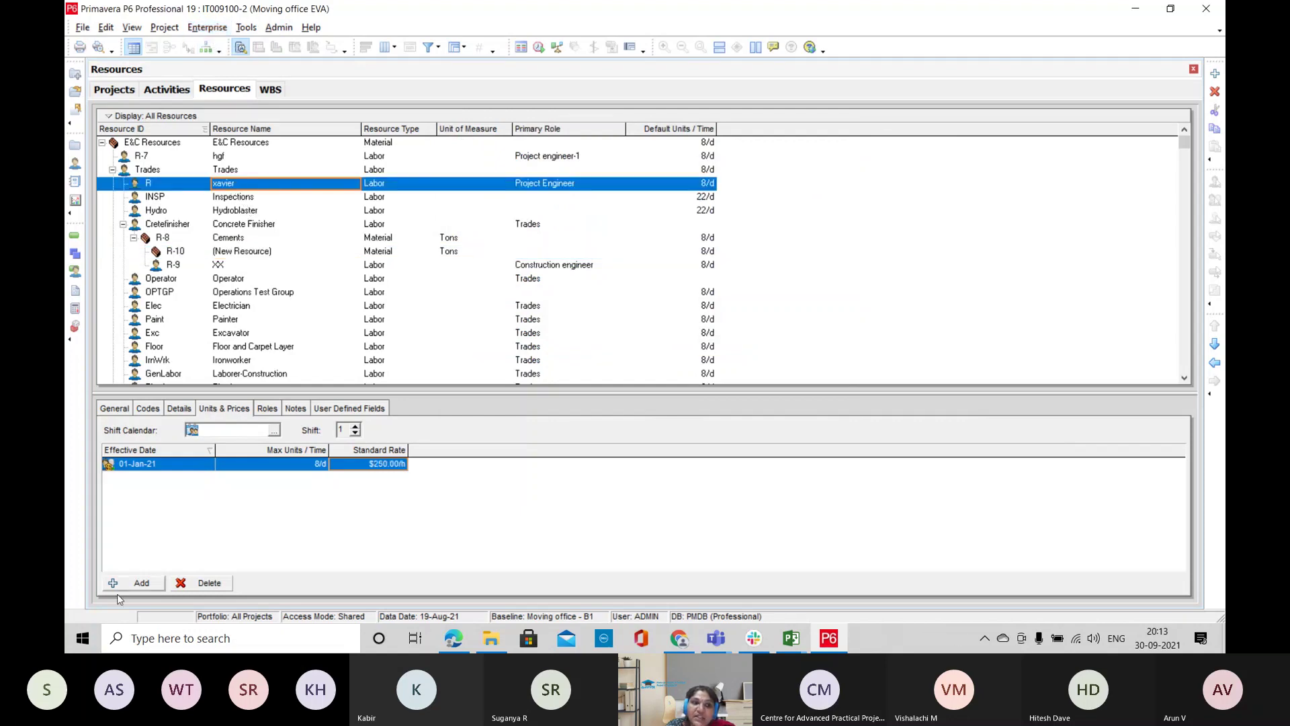
pyautogui.click(267, 409)
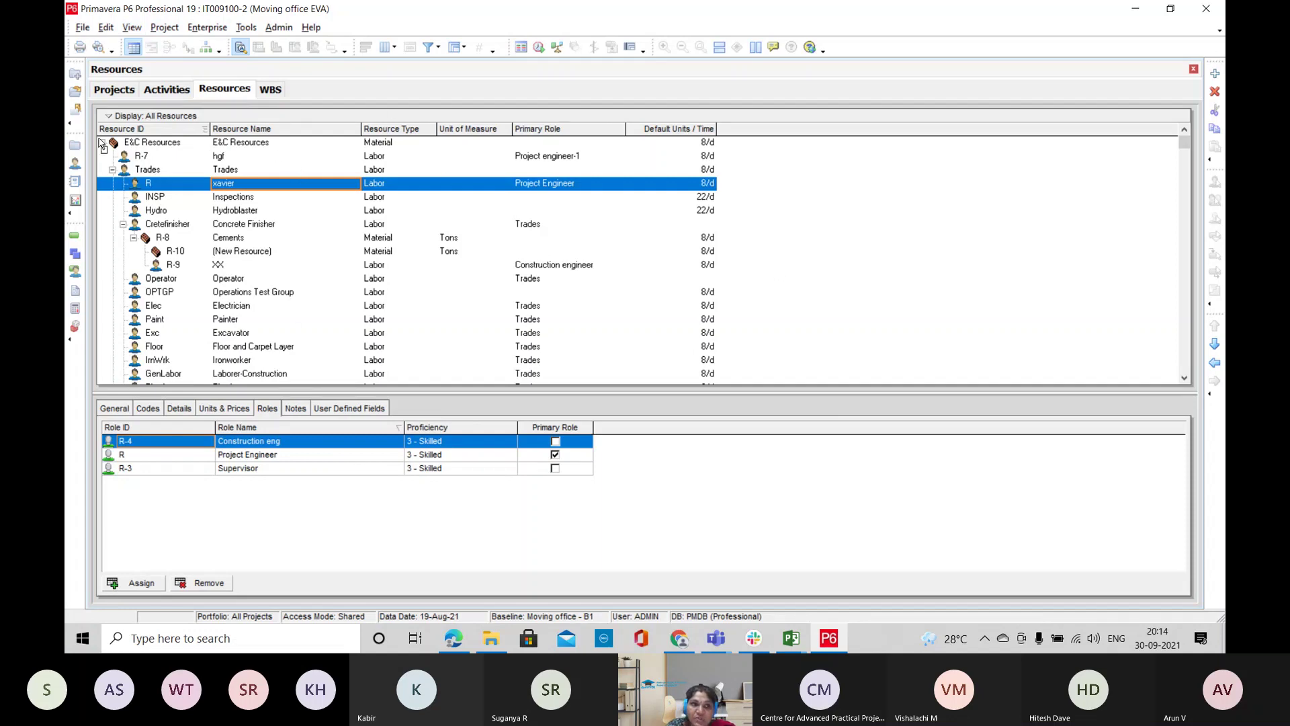
# Return to the project activities and show the resource assignments of activity A1000 Calculate moving expenses, enlarging the details area
pyautogui.click(166, 91)
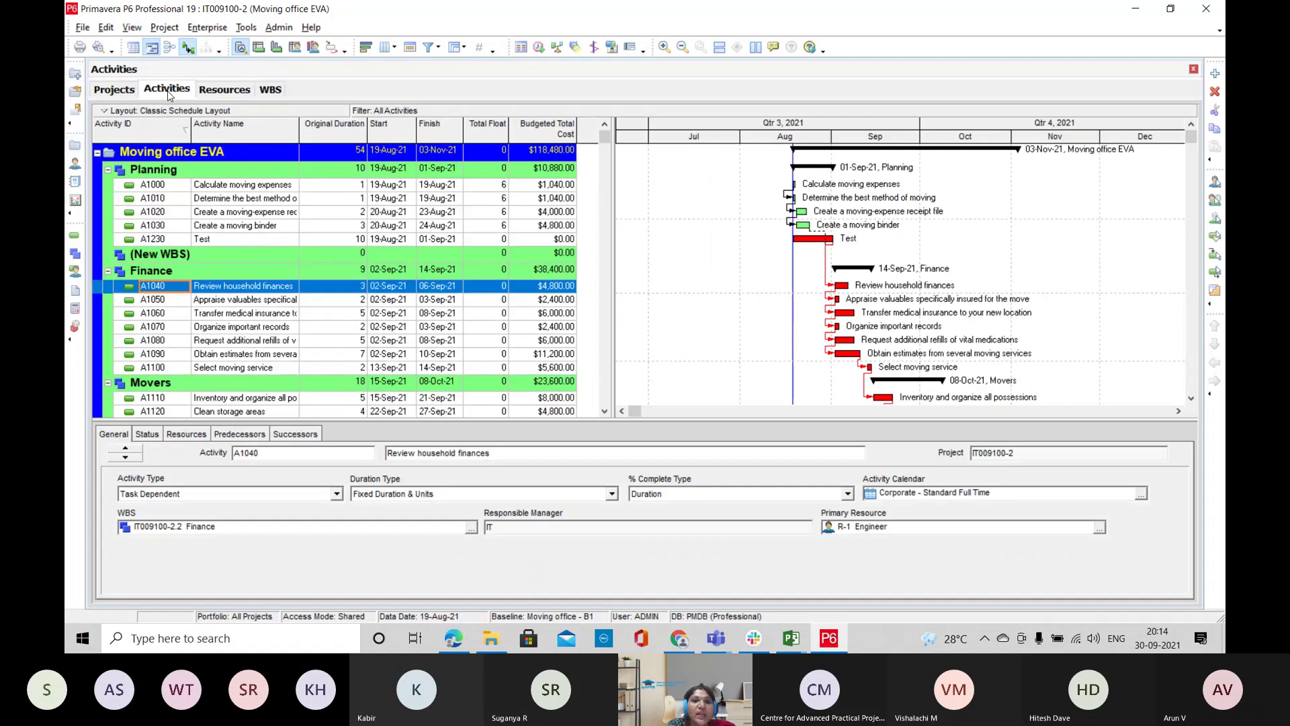
pyautogui.click(252, 186)
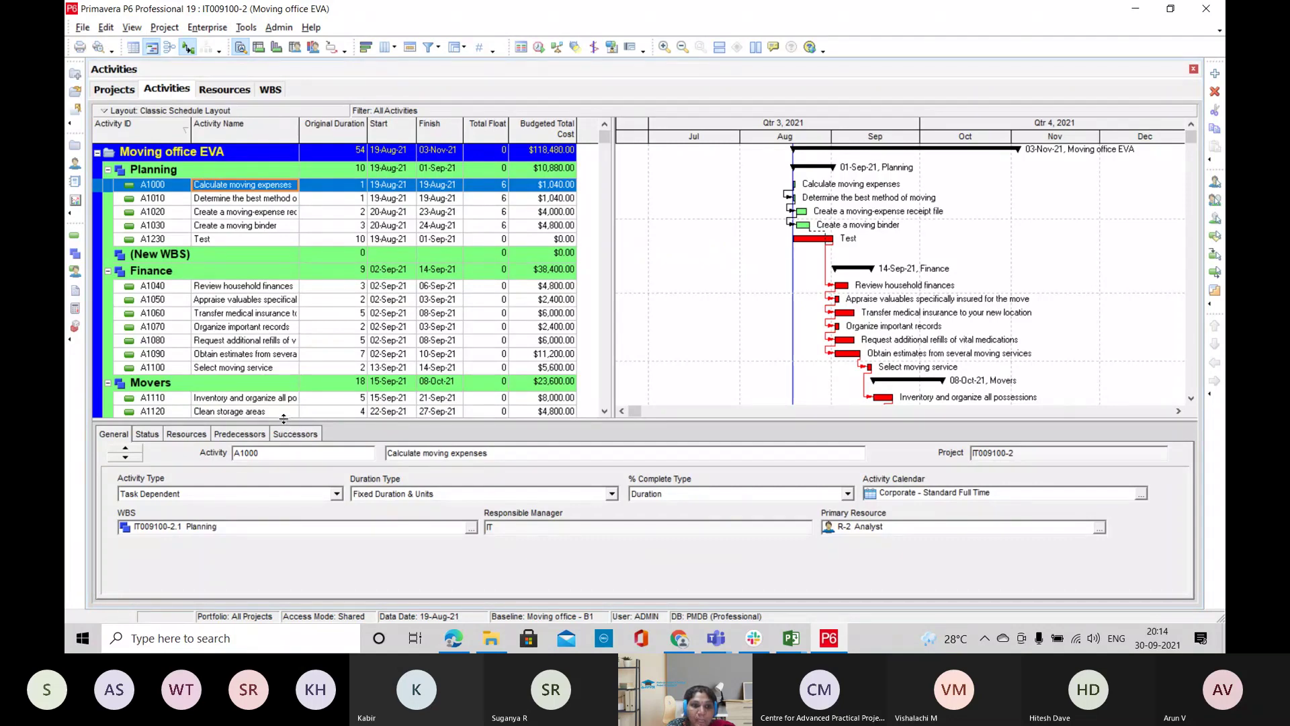
pyautogui.moveTo(283, 418); pyautogui.dragTo(289, 389)
pyautogui.click(185, 403)
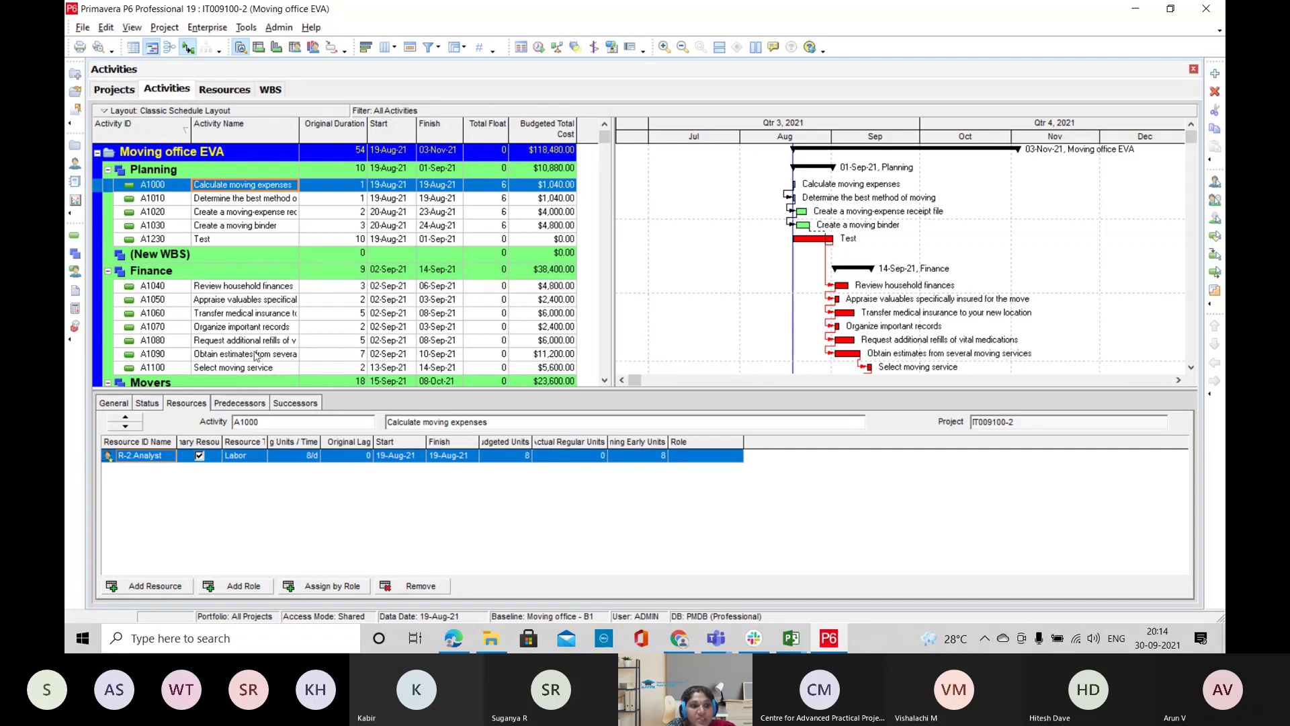
# Browse the resources available for assignment to activity A1000, closing the list without assigning any
pyautogui.click(164, 588)
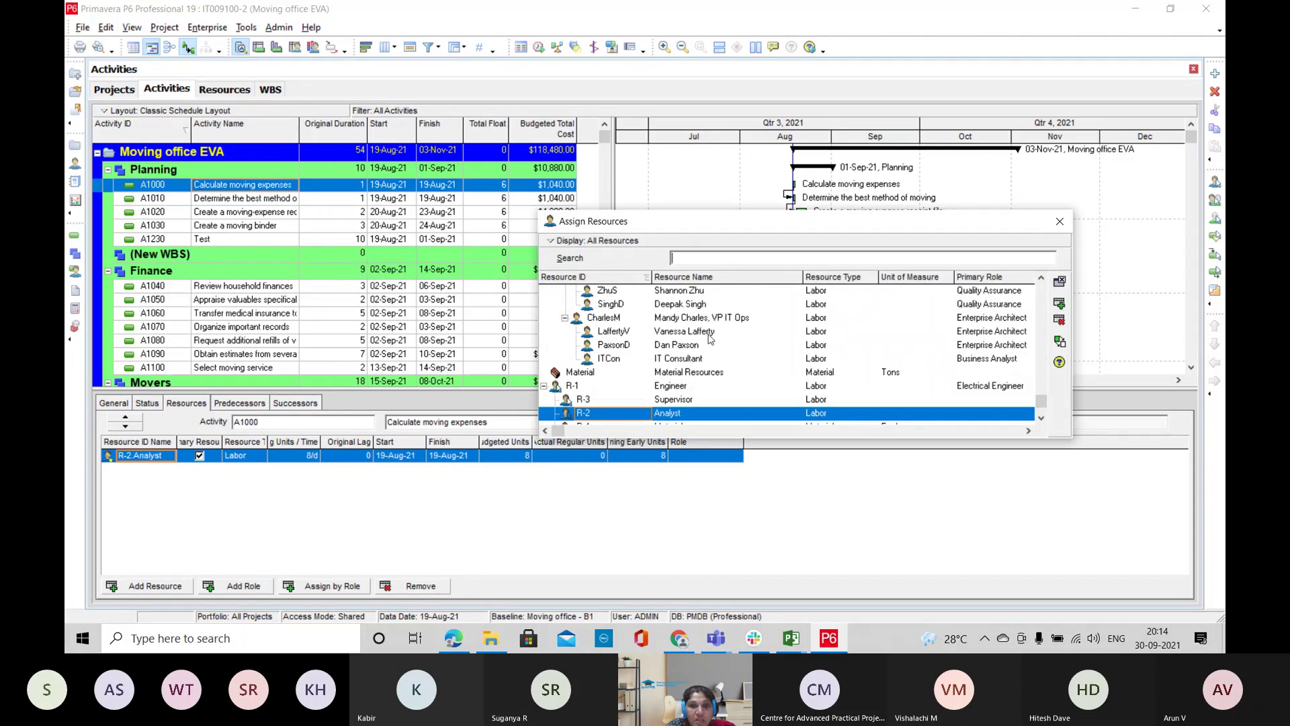
pyautogui.moveTo(1047, 412); pyautogui.dragTo(1044, 363)
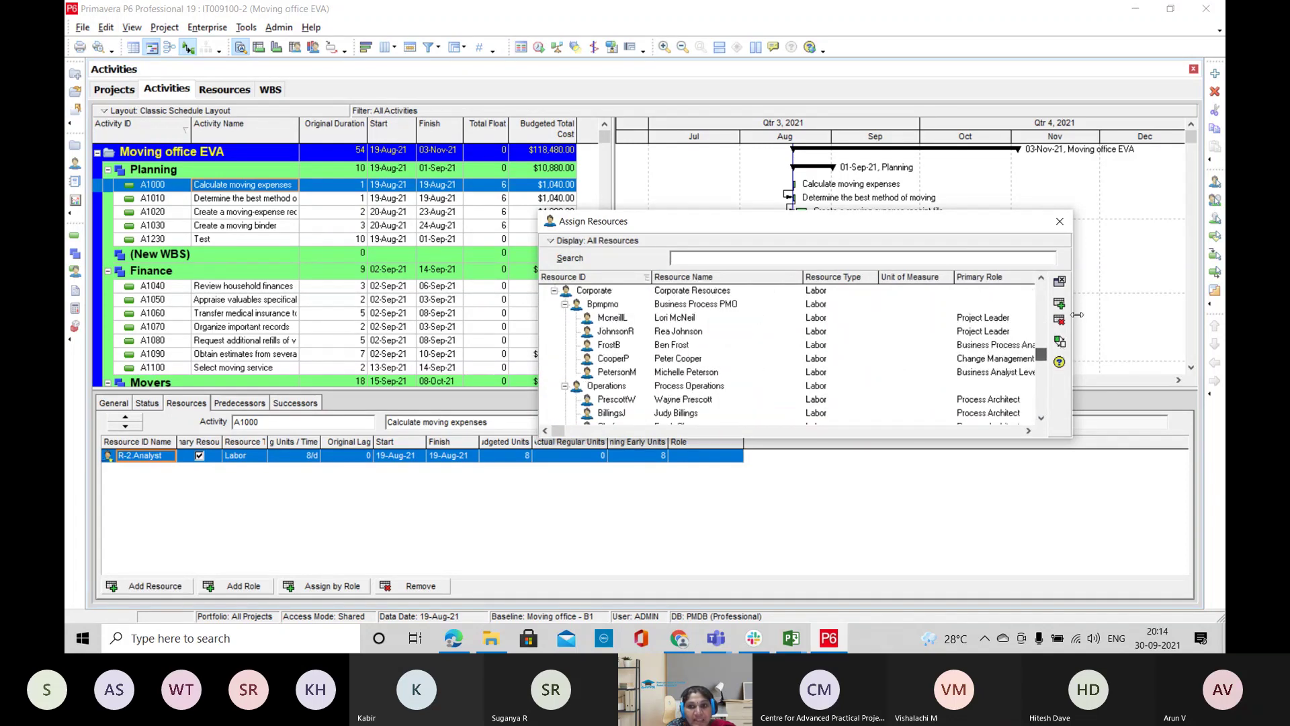
pyautogui.click(1060, 280)
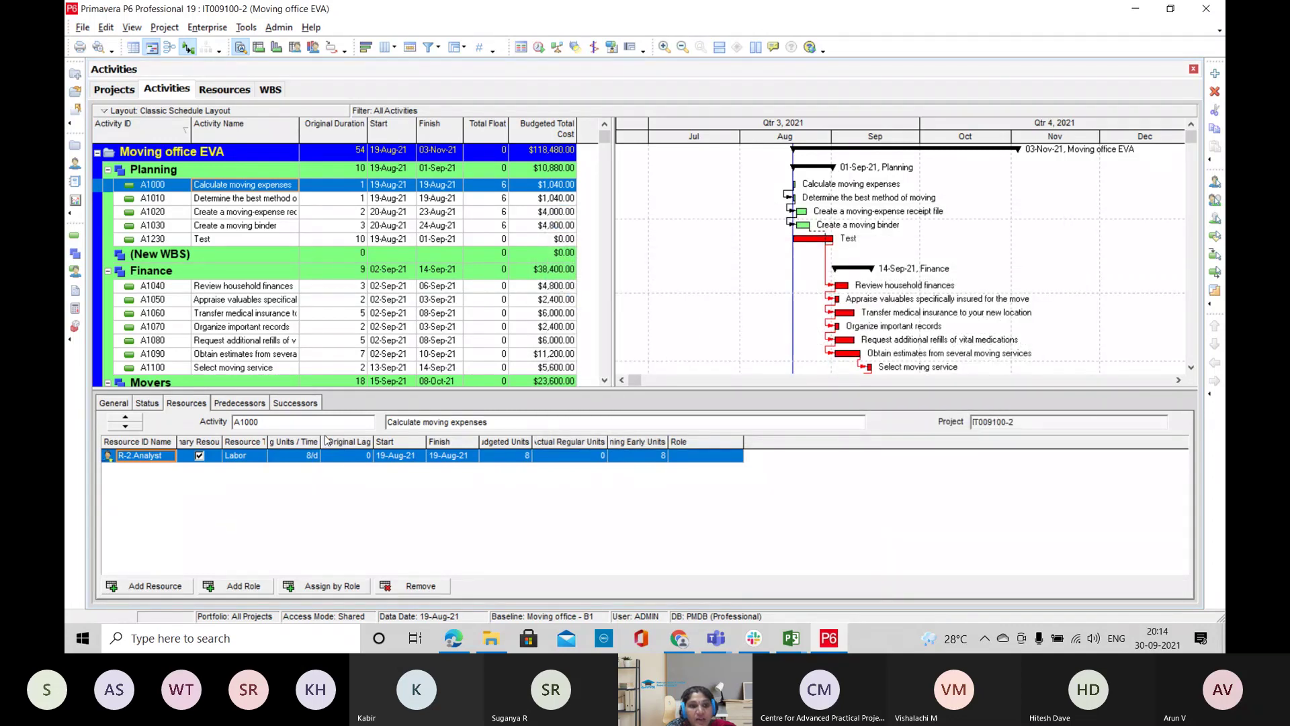
# Widen the Remaining Units / Time column of the resource assignments and show the assignments of activity A1010
pyautogui.moveTo(320, 437); pyautogui.dragTo(372, 438)
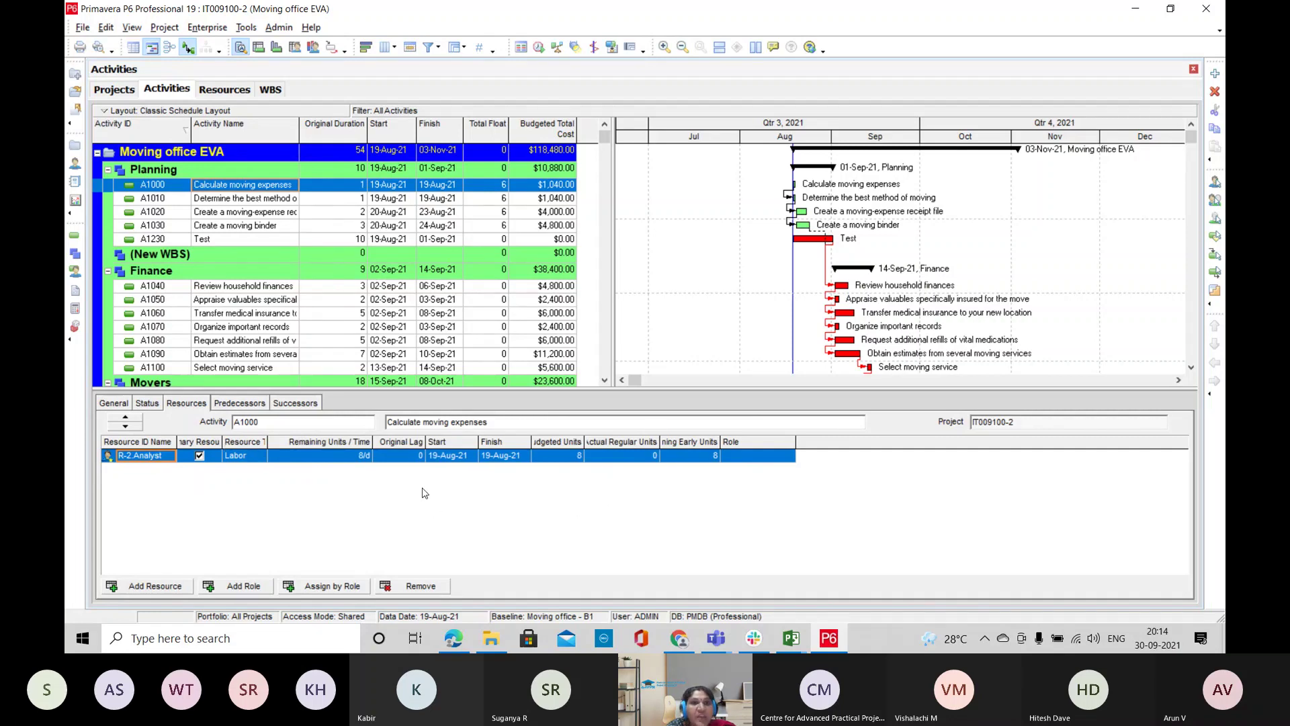
pyautogui.click(388, 200)
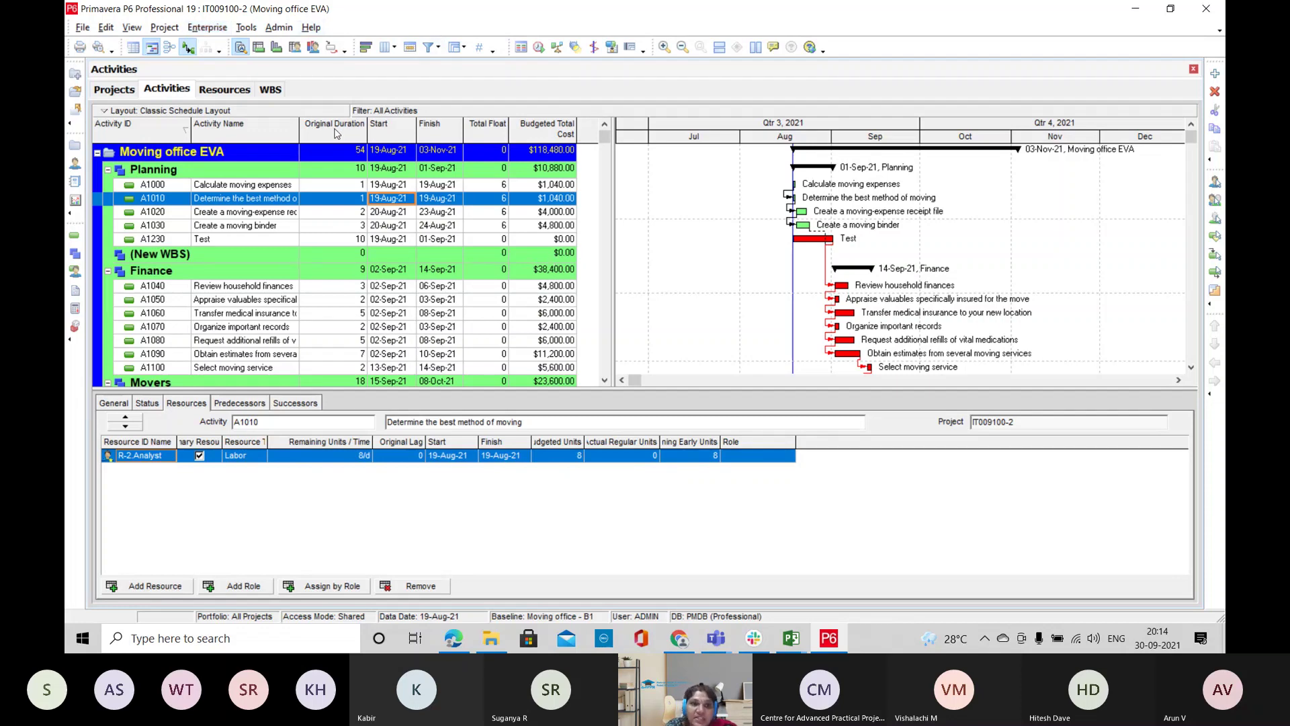
# Show the resource usage profile for the current project's resources and chart R-3 Supervisor, moving the legend clear of the bars
pyautogui.click(314, 49)
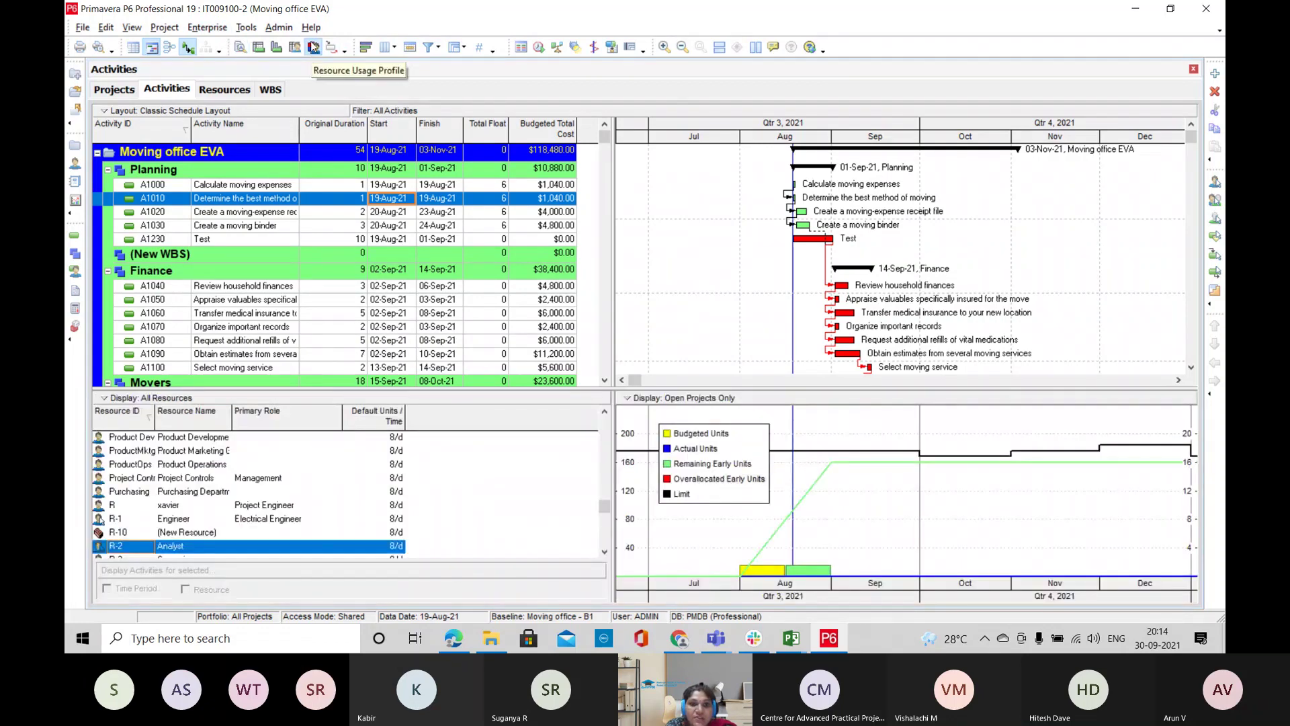
pyautogui.click(148, 400)
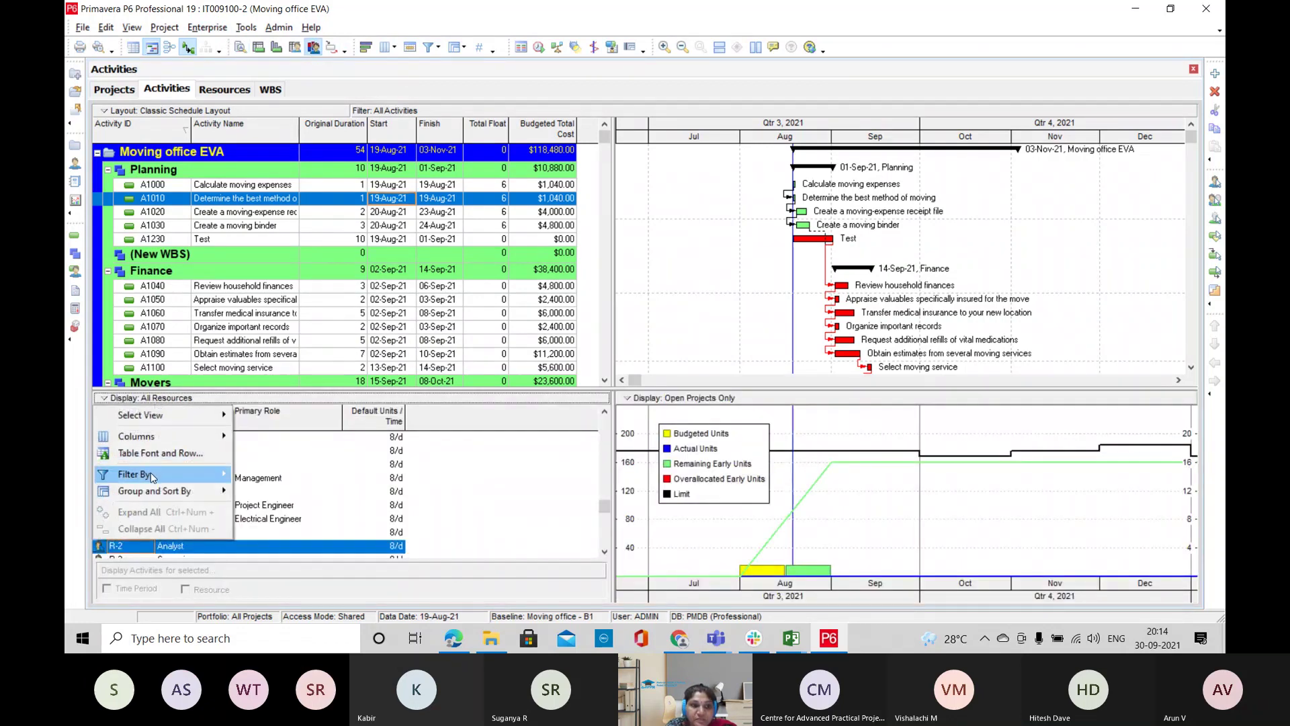
pyautogui.moveTo(202, 479)
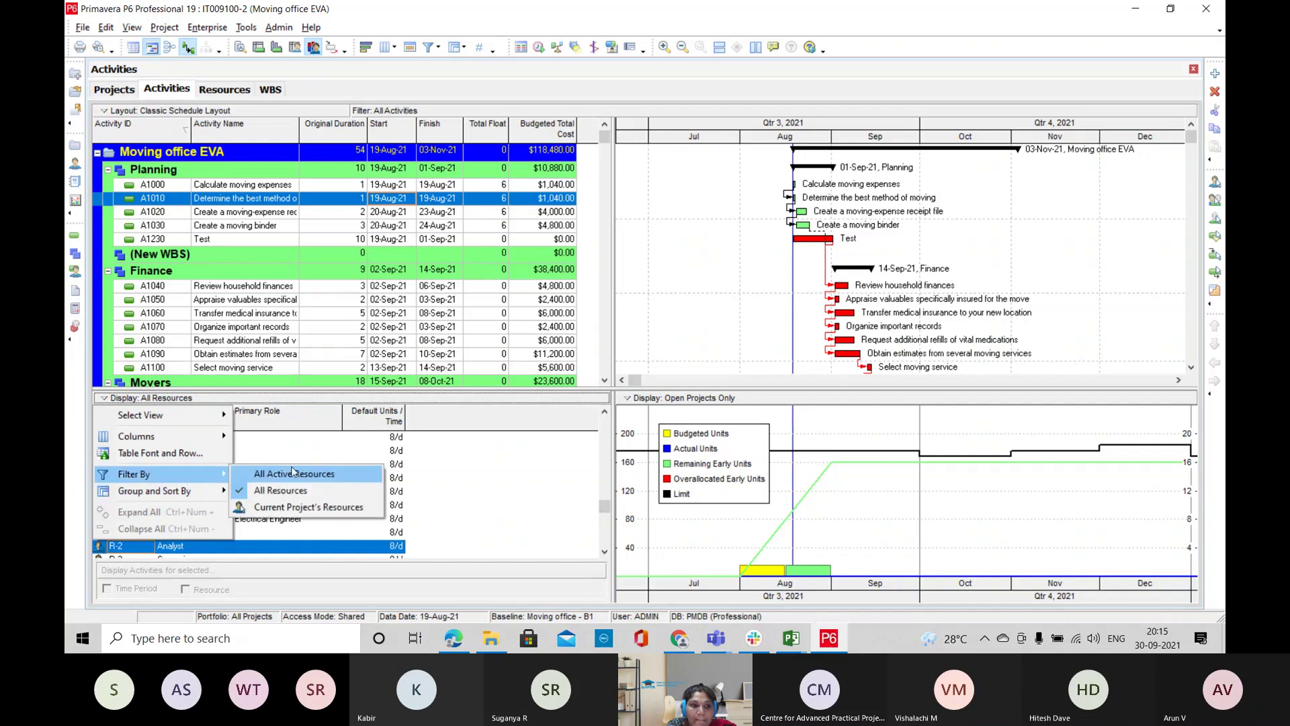
pyautogui.click(295, 508)
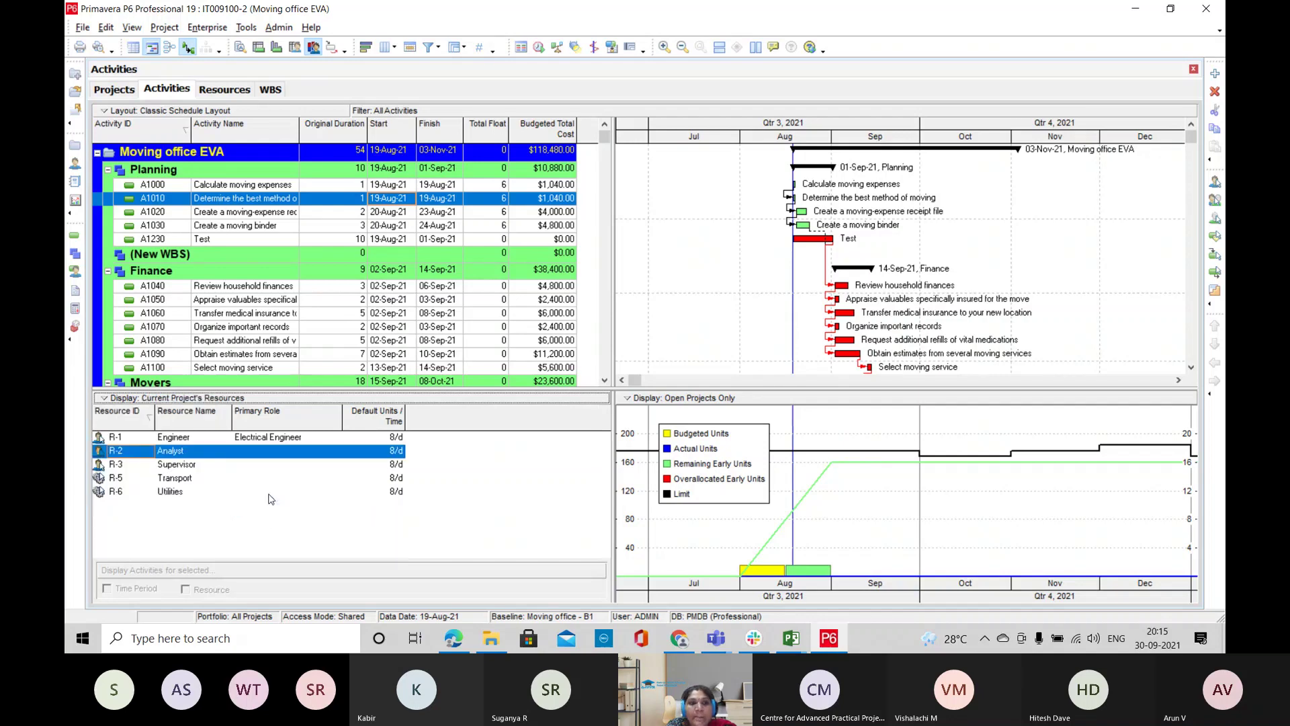
pyautogui.click(199, 471)
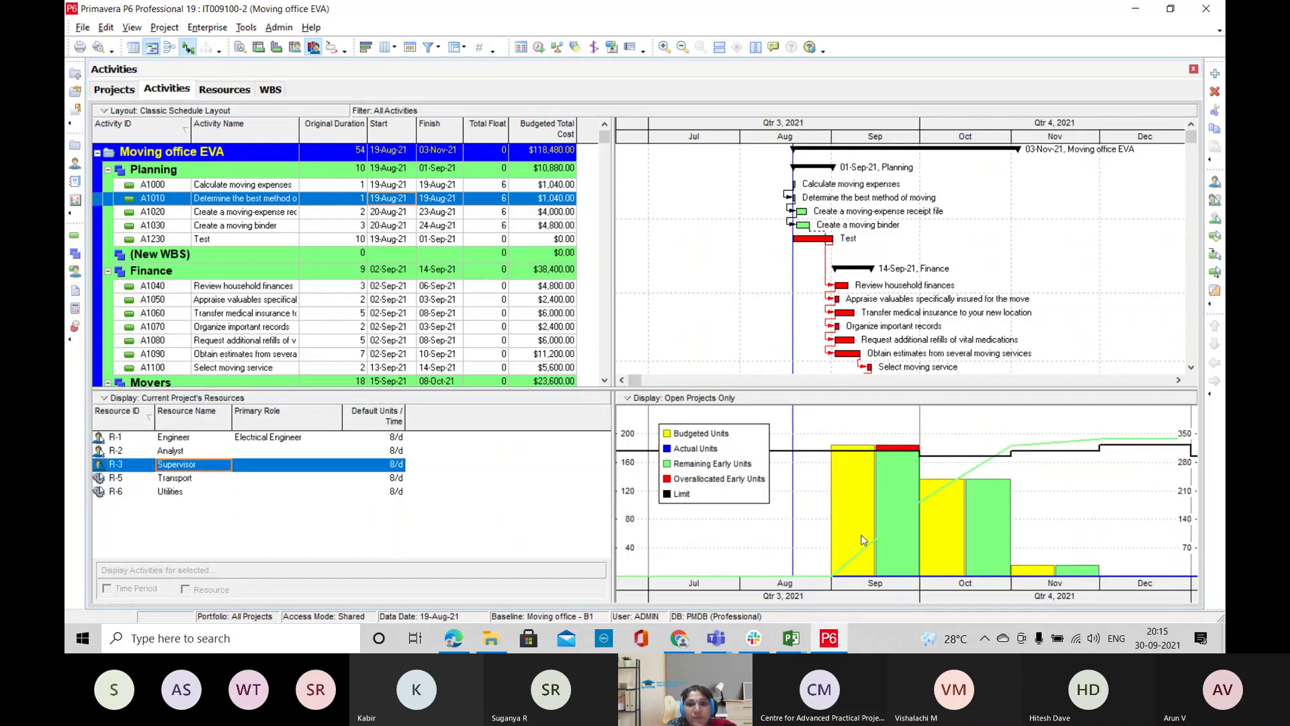
pyautogui.click(740, 487)
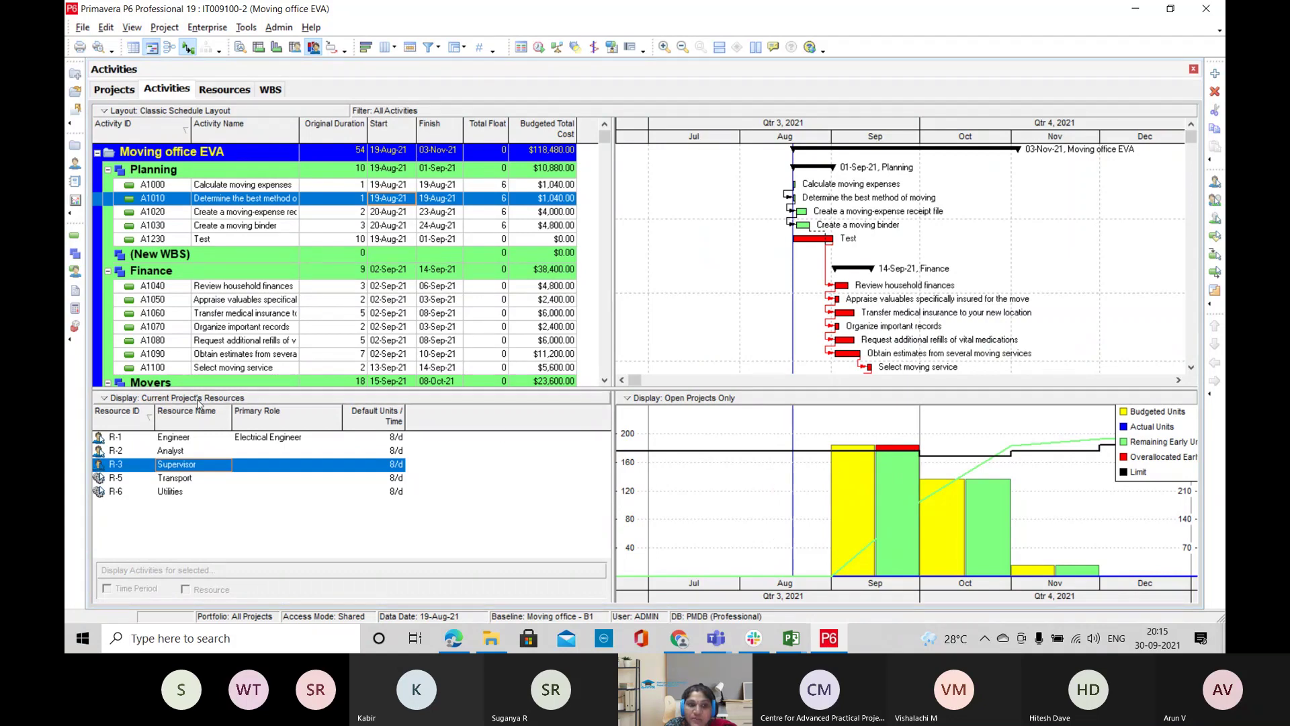
# View the Supervisor's resource usage spreadsheet, and return to the activity details to show the resource assignments of activity A1050
pyautogui.click(296, 52)
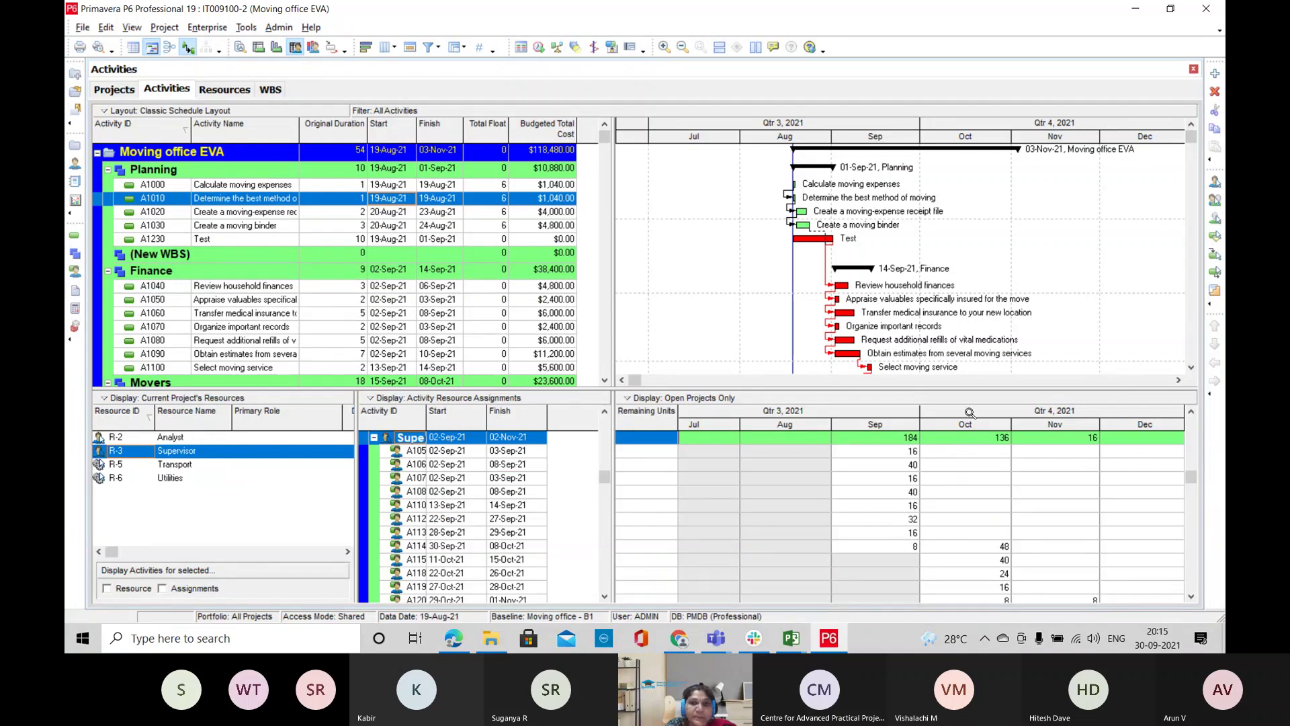
pyautogui.click(240, 51)
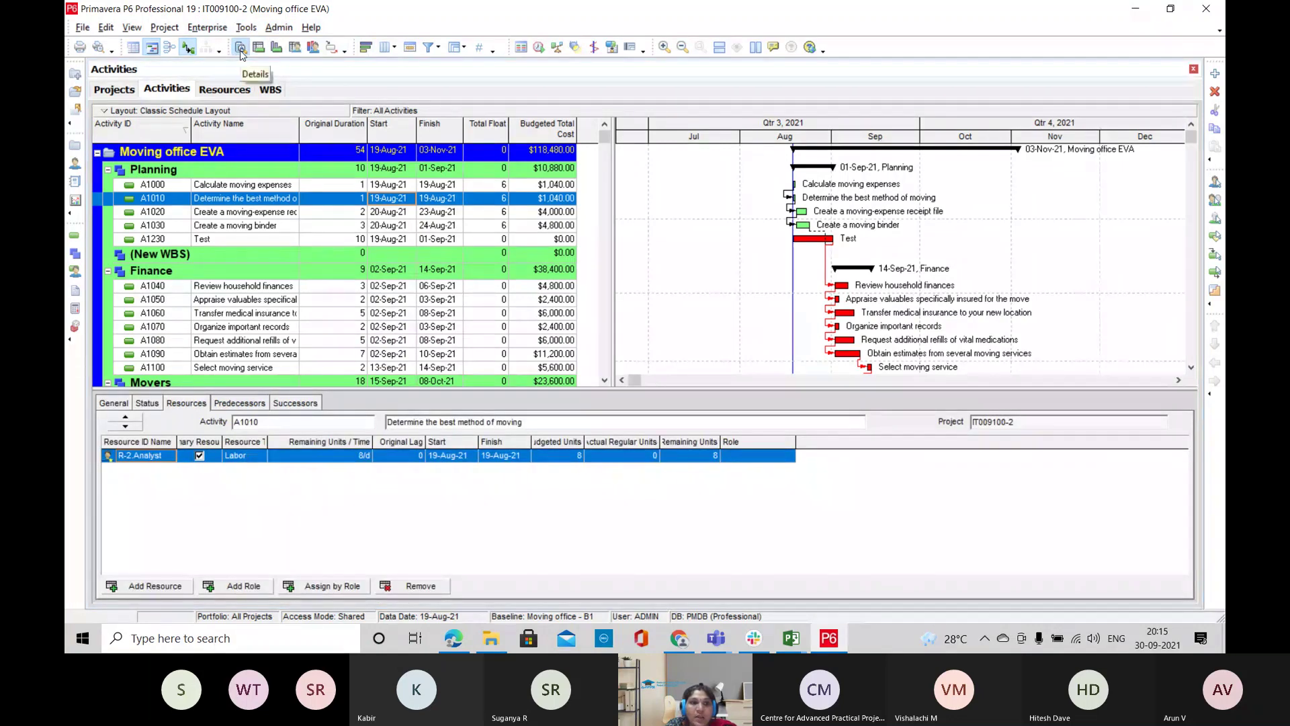
pyautogui.click(341, 299)
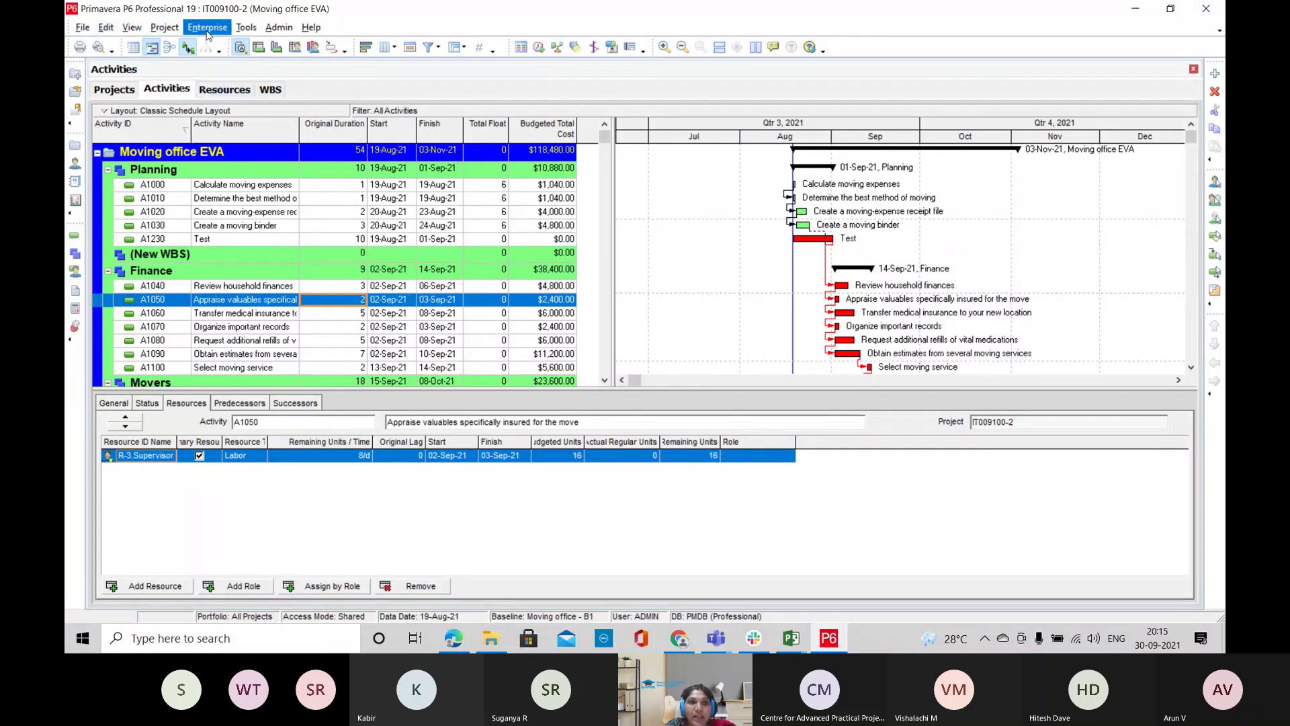
# Add a project expense item named Transport to activity A1060 and view its general and cost details
pyautogui.click(163, 31)
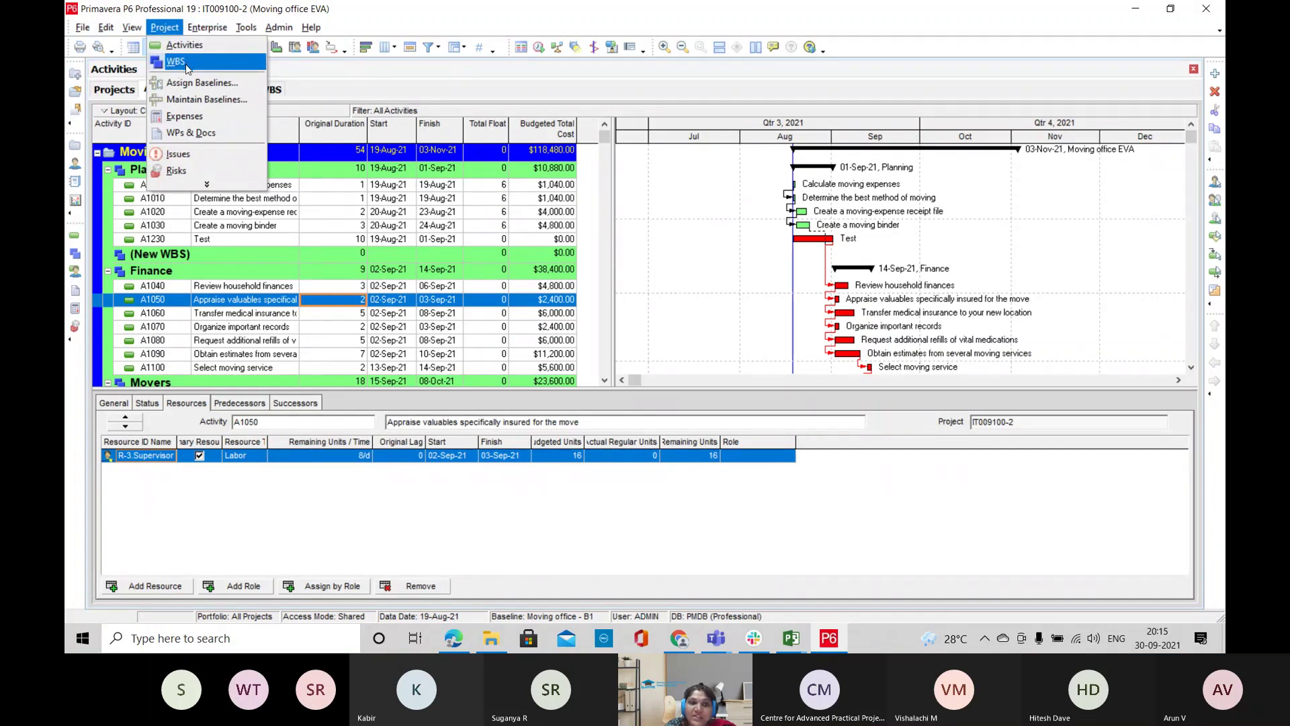
pyautogui.click(192, 116)
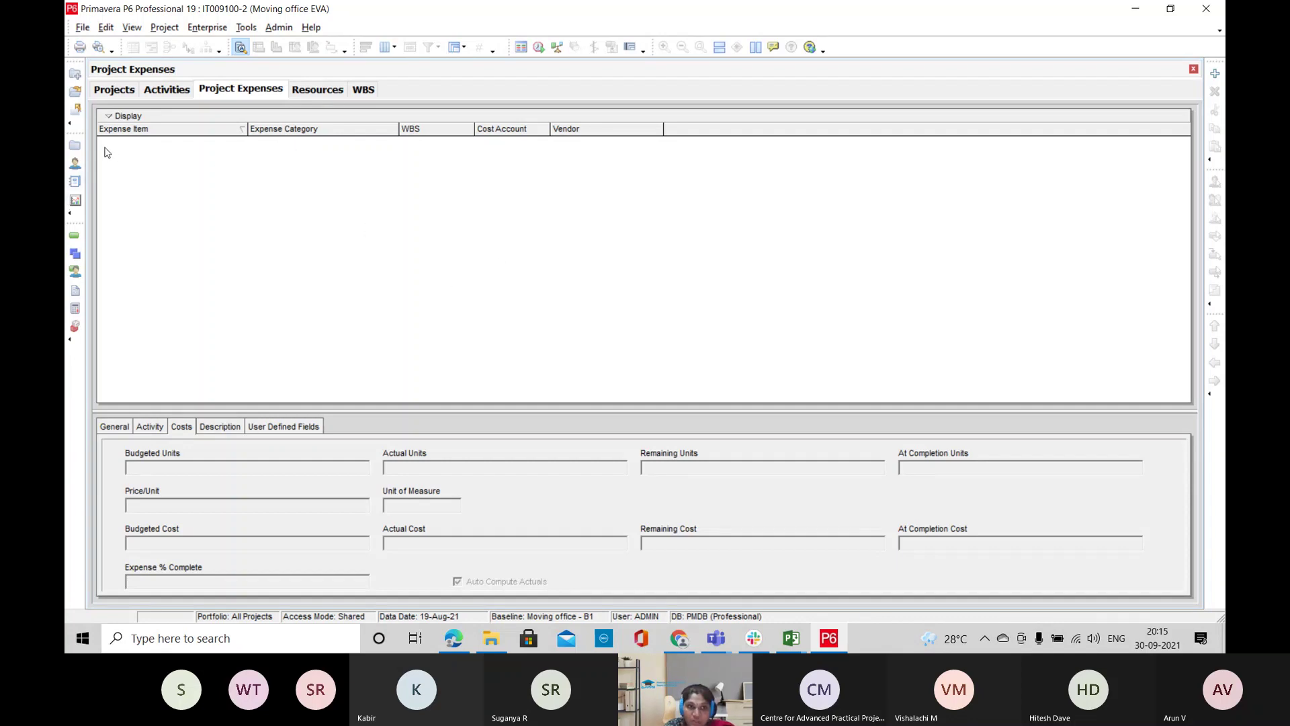
pyautogui.click(1215, 73)
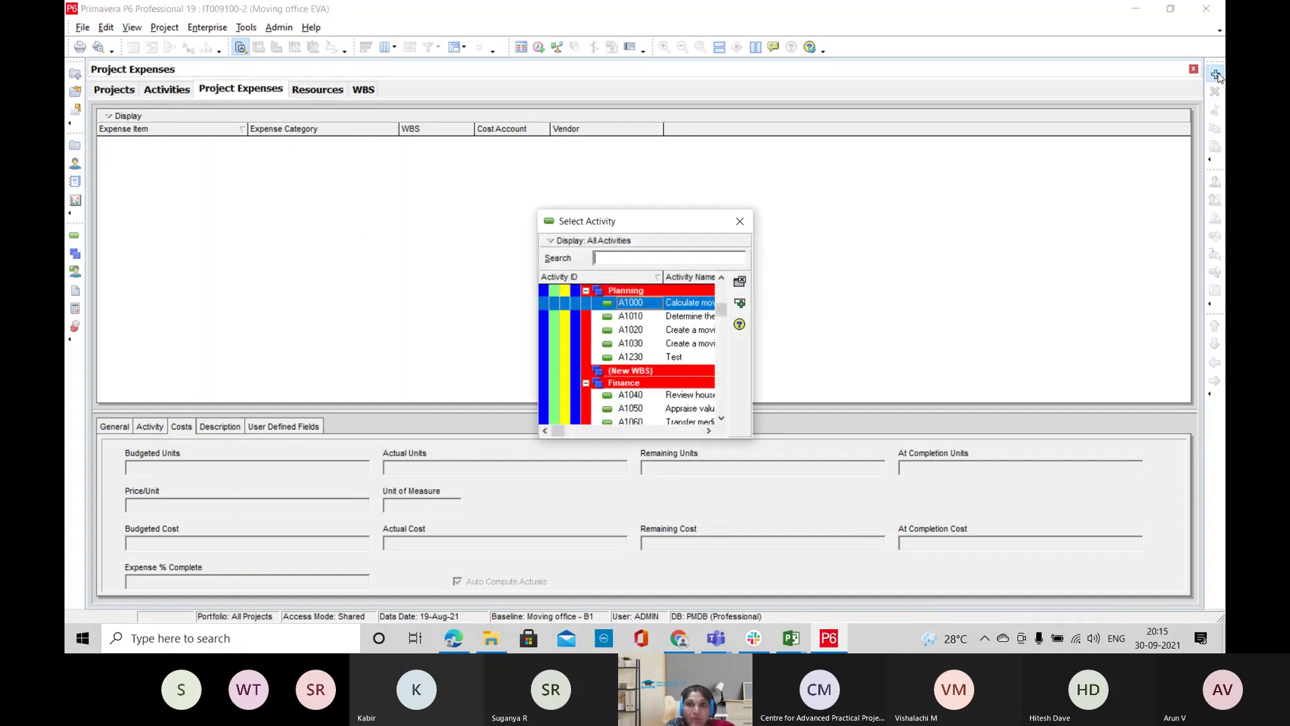
pyautogui.click(722, 419)
pyautogui.click(723, 418)
pyautogui.click(723, 419)
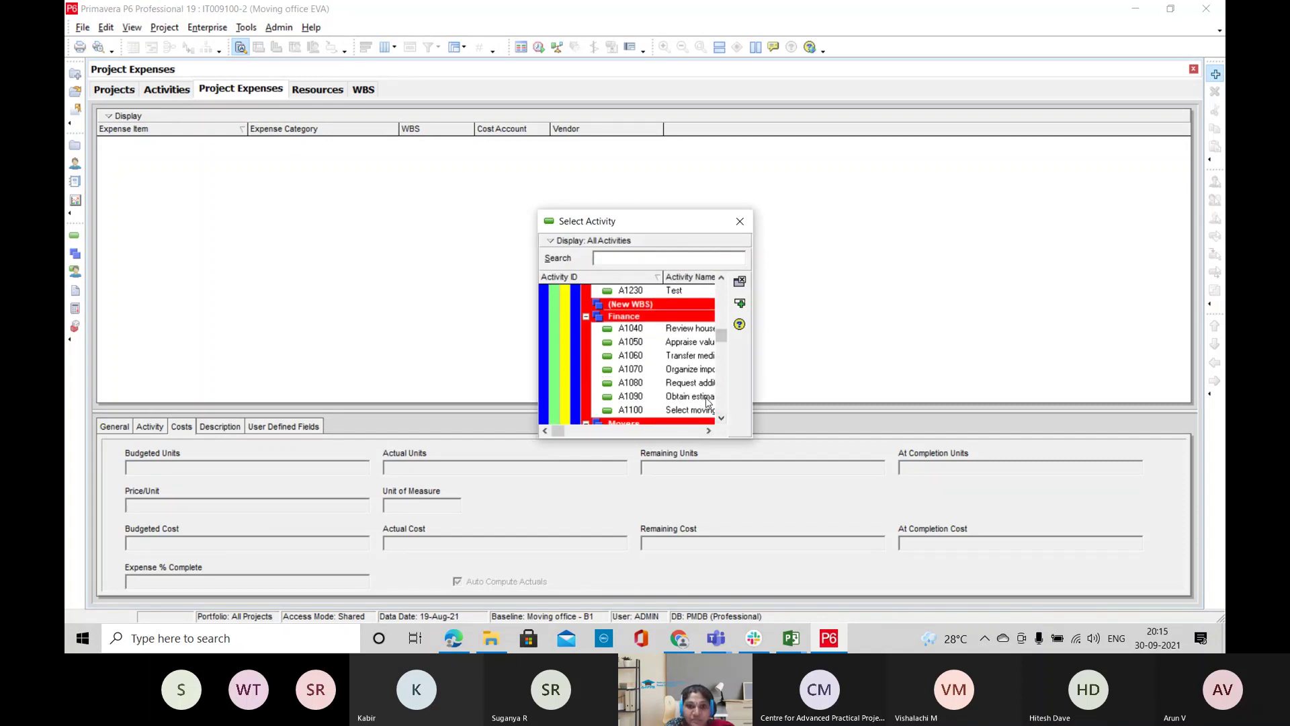
pyautogui.click(701, 359)
pyautogui.click(740, 282)
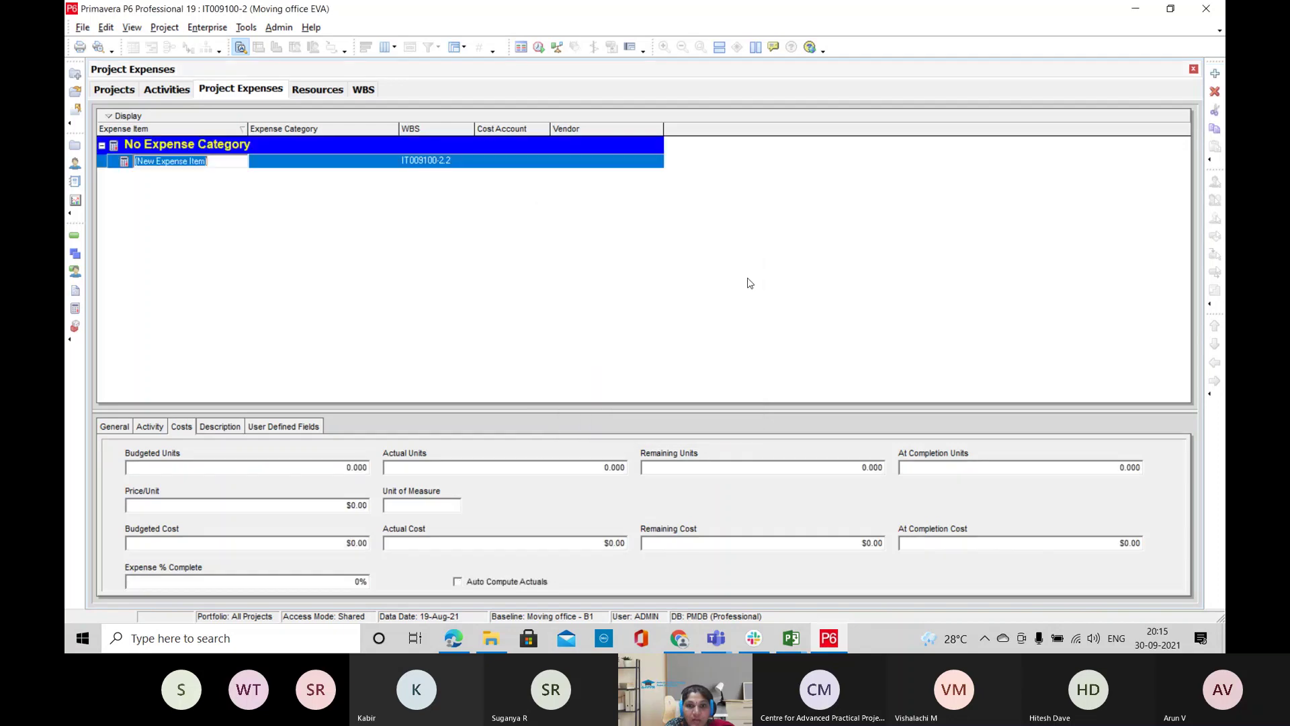
pyautogui.write('Transport')
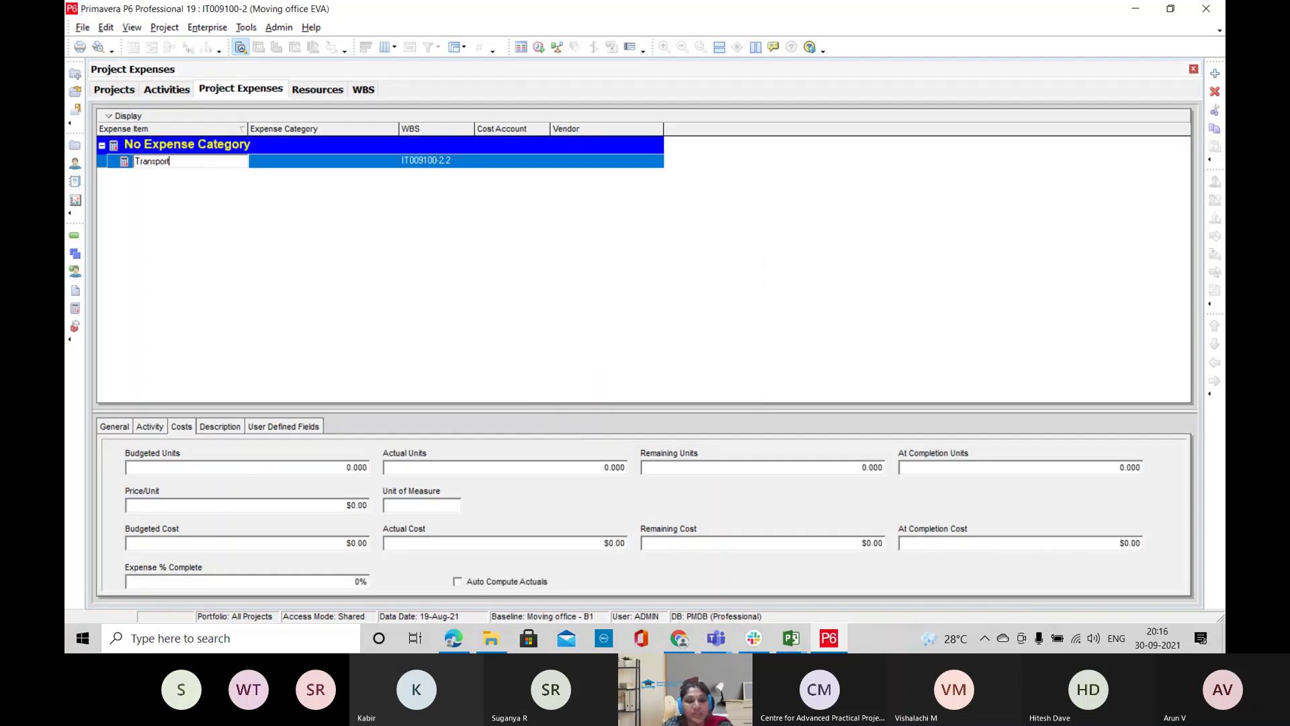
pyautogui.press('Return')
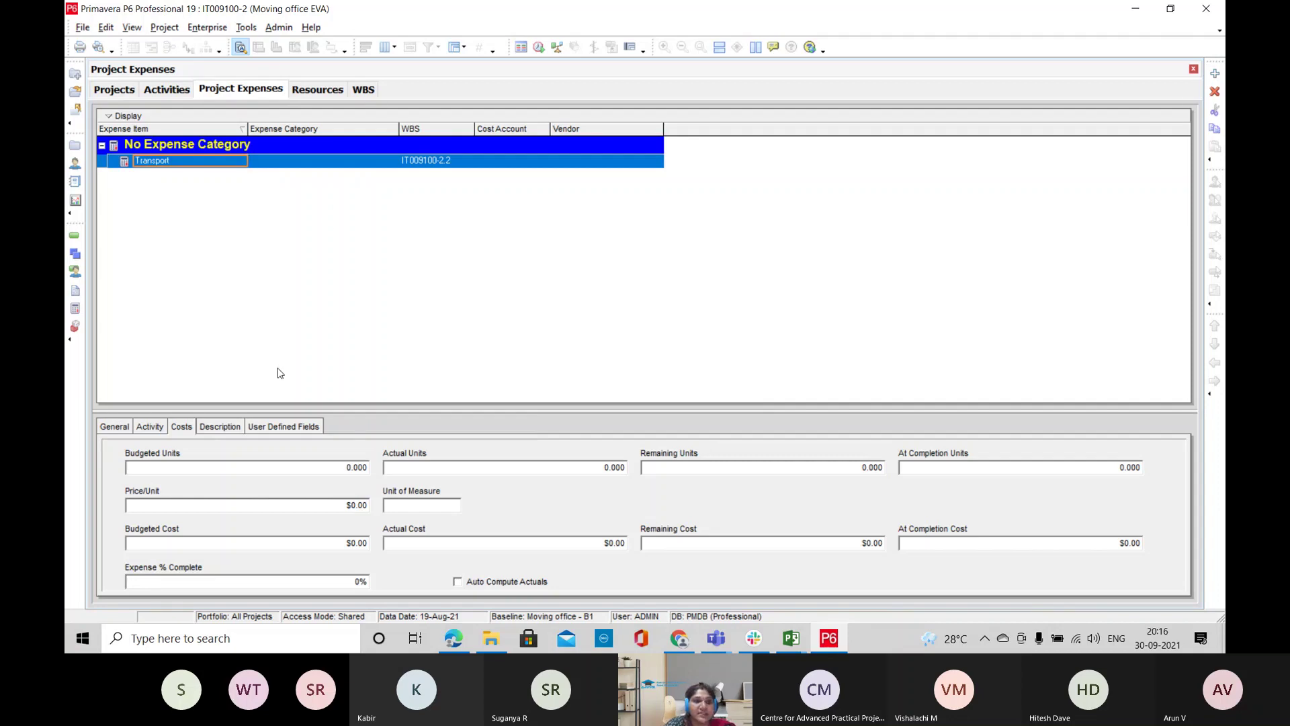
pyautogui.click(116, 427)
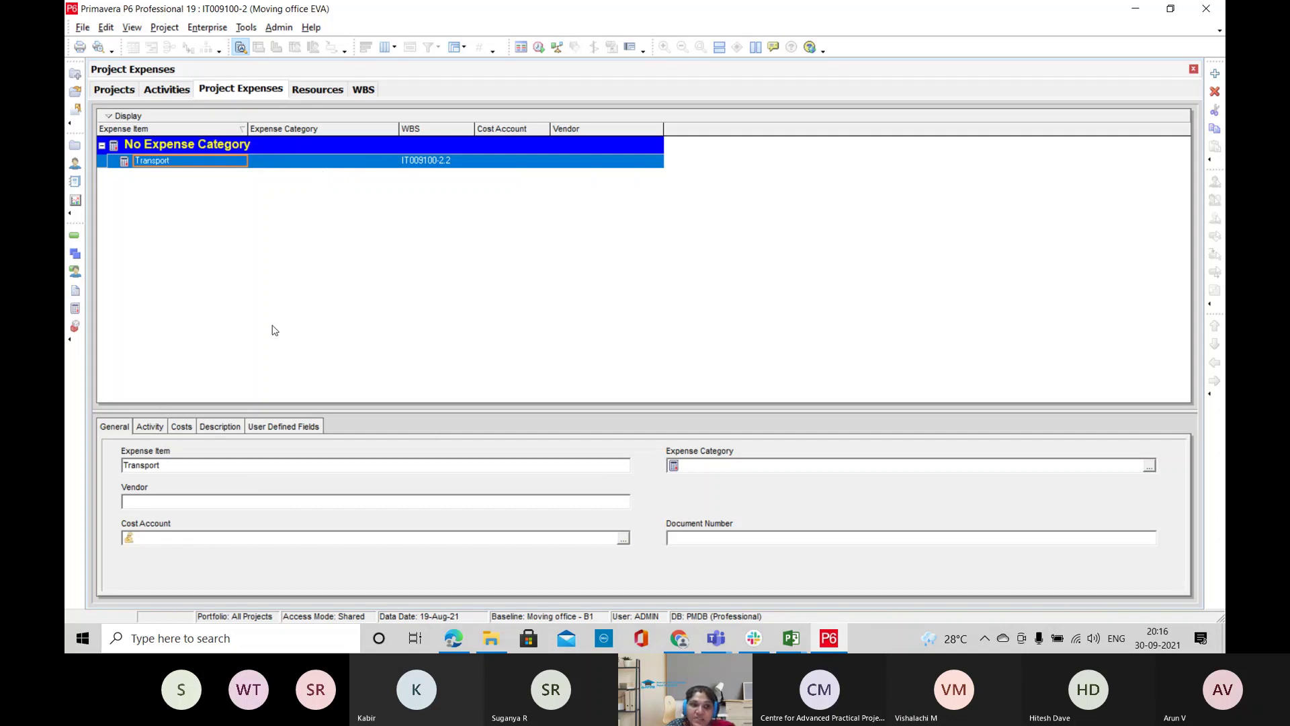
pyautogui.click(182, 428)
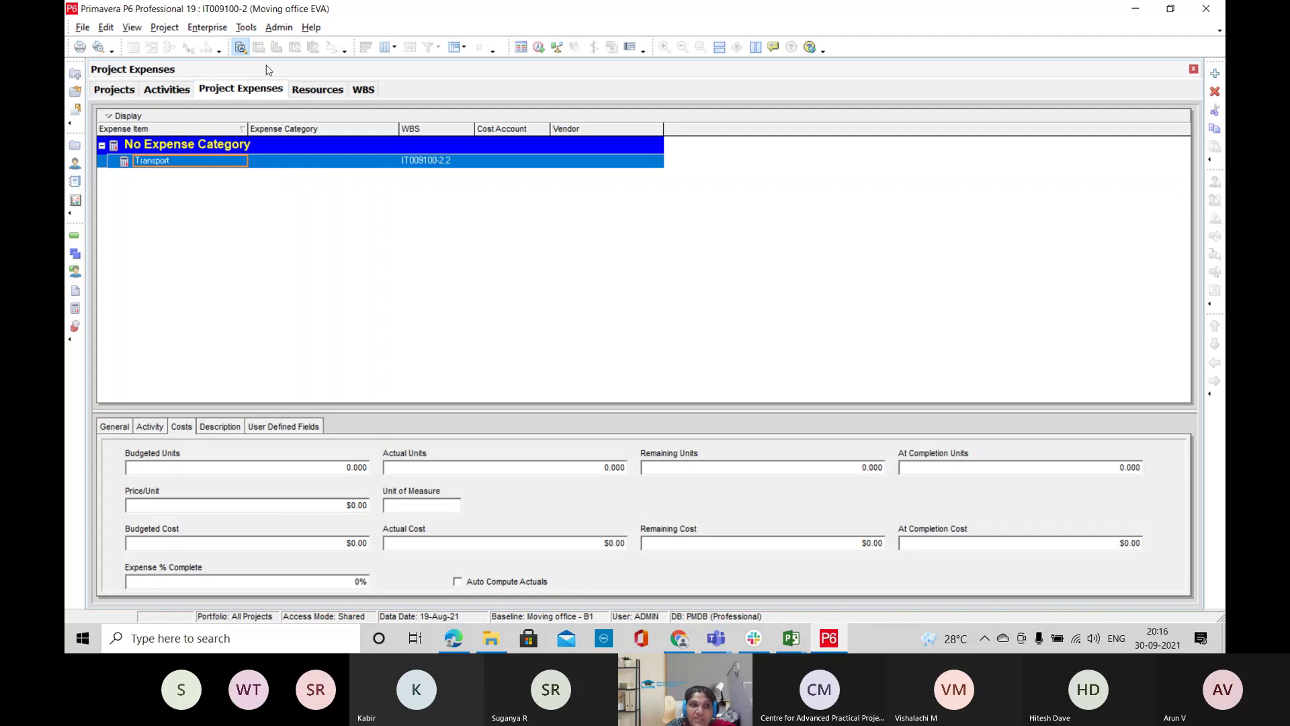
# Add a document titled RFq to the project's work products and documents
pyautogui.click(164, 28)
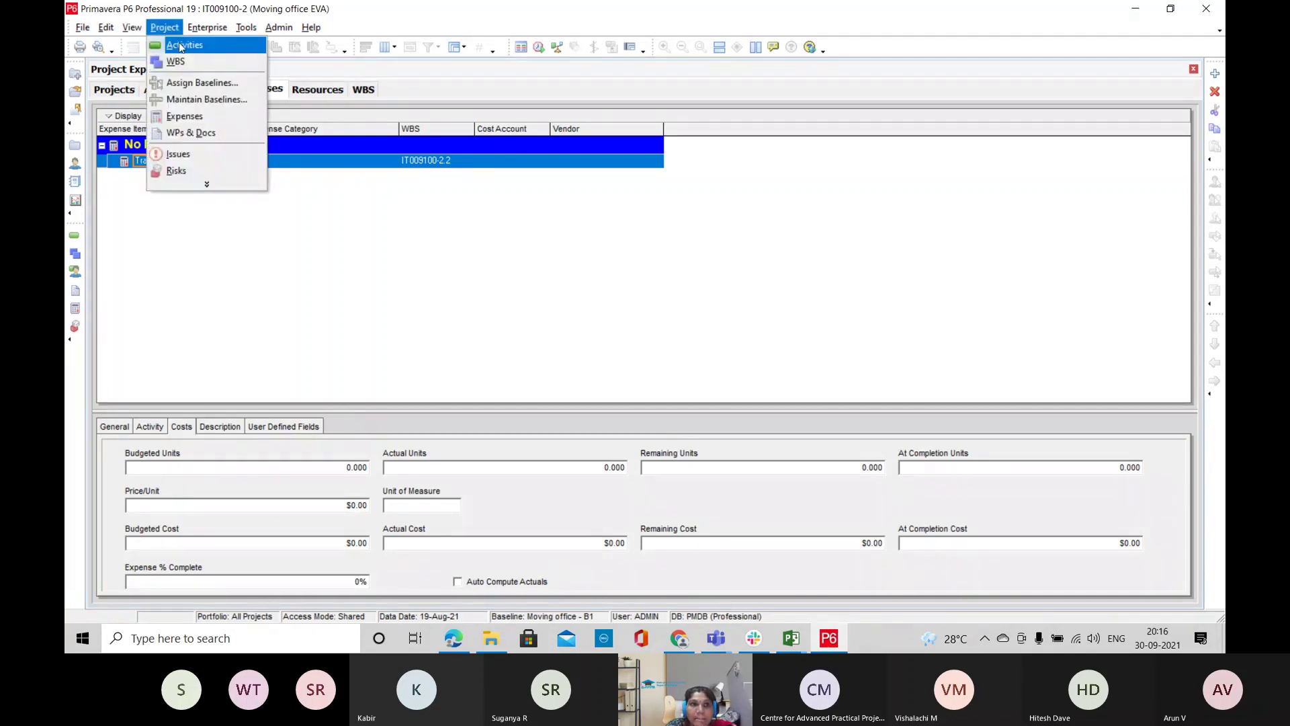
pyautogui.click(194, 133)
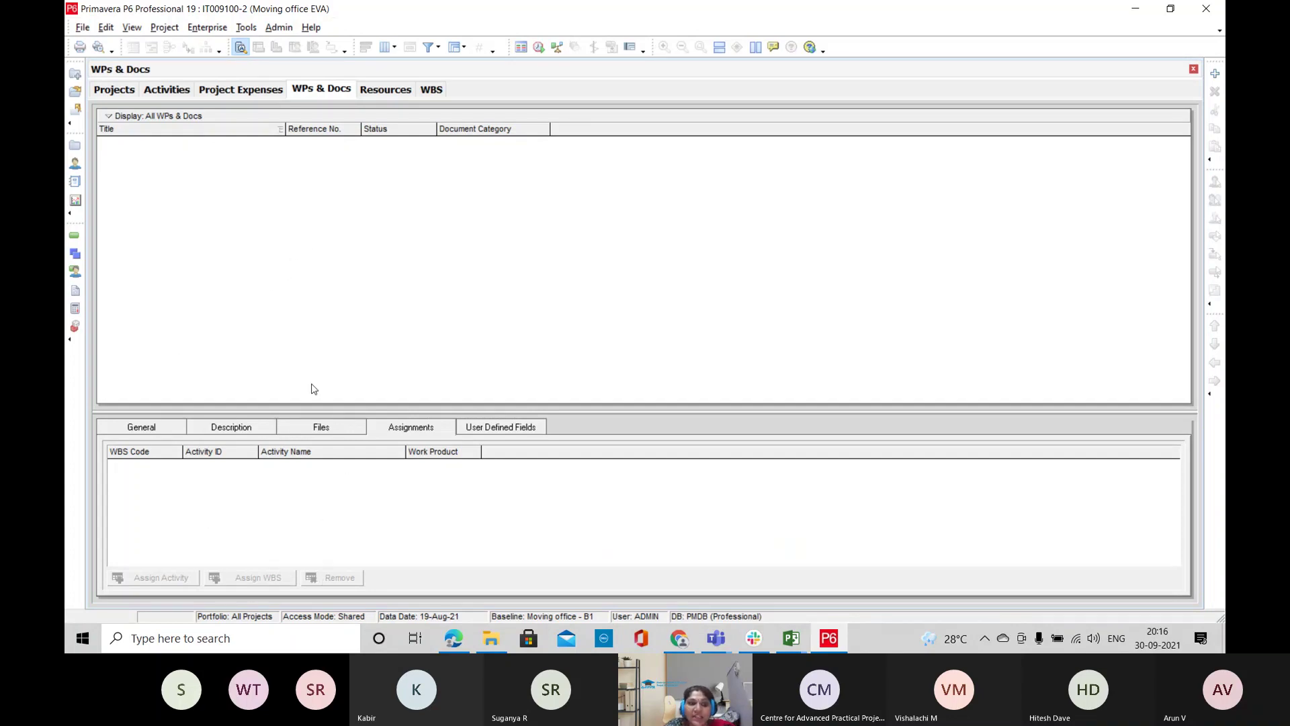
pyautogui.click(1215, 73)
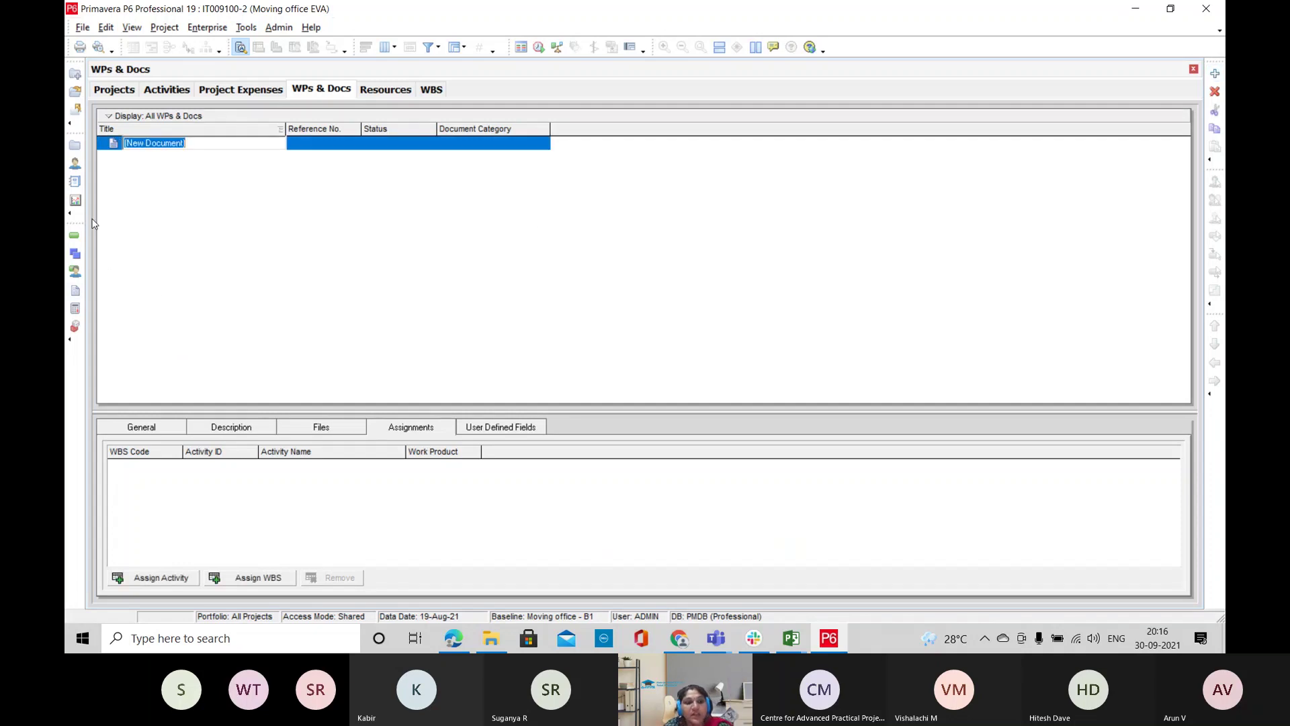
pyautogui.write('R')
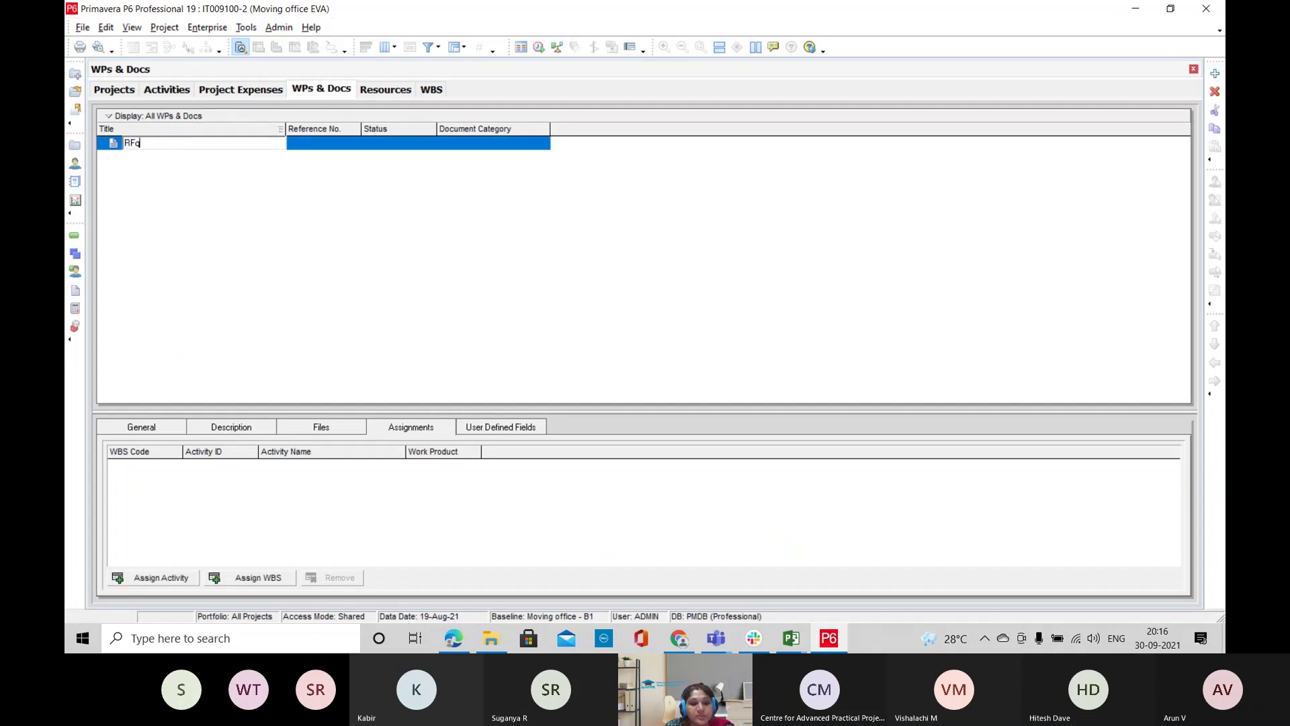
pyautogui.write('Fq')
pyautogui.press('Return')
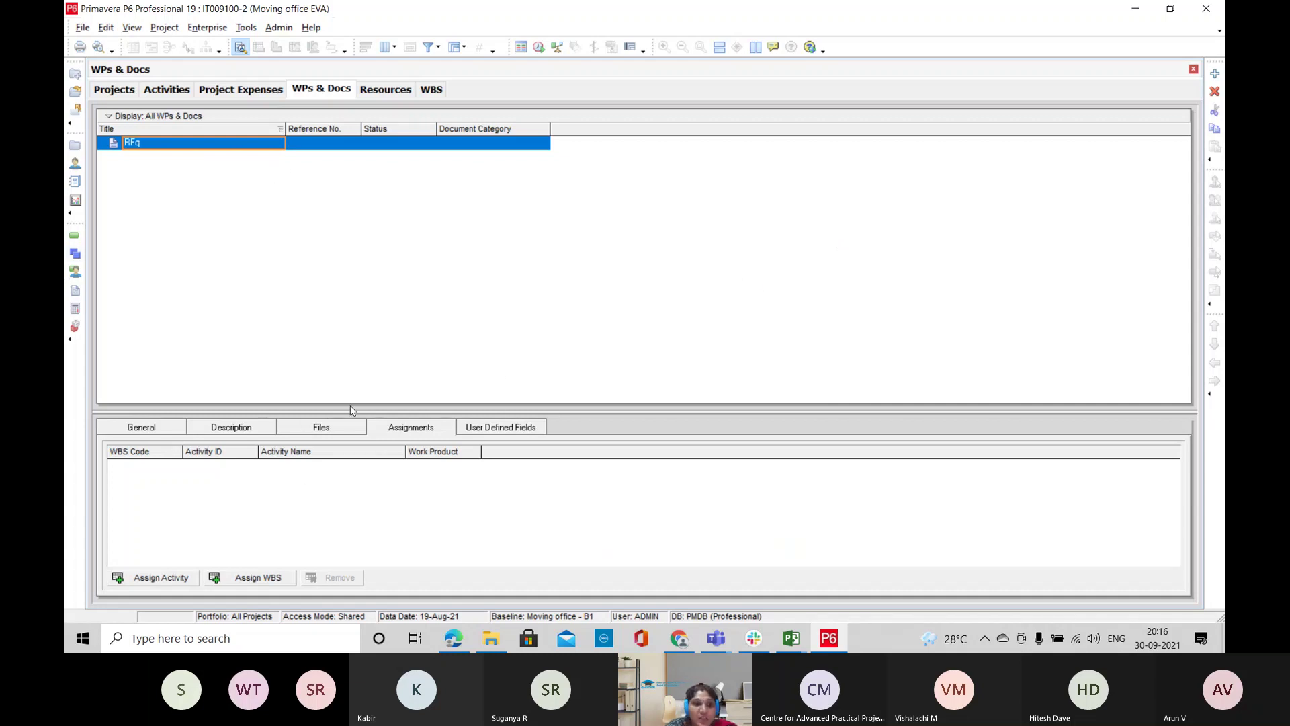
# View the file location fields of the RFq document and assign the document to activity A1050
pyautogui.click(323, 430)
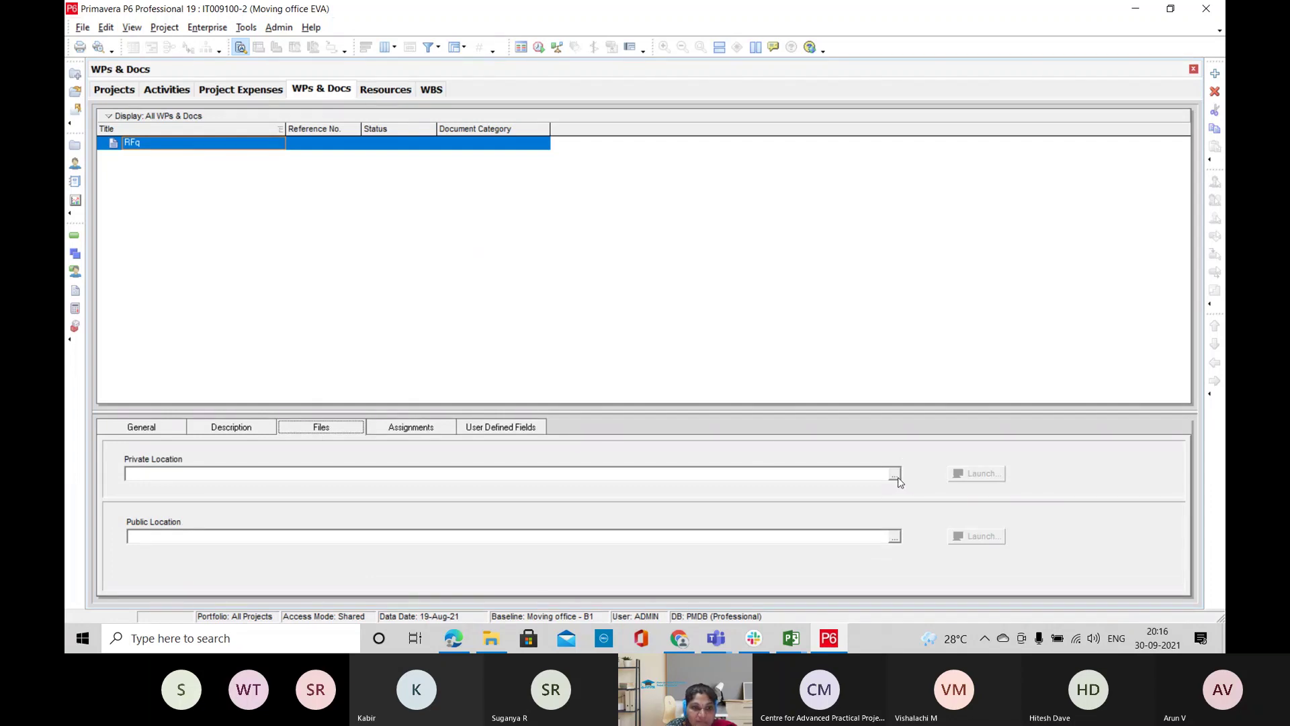
pyautogui.click(381, 427)
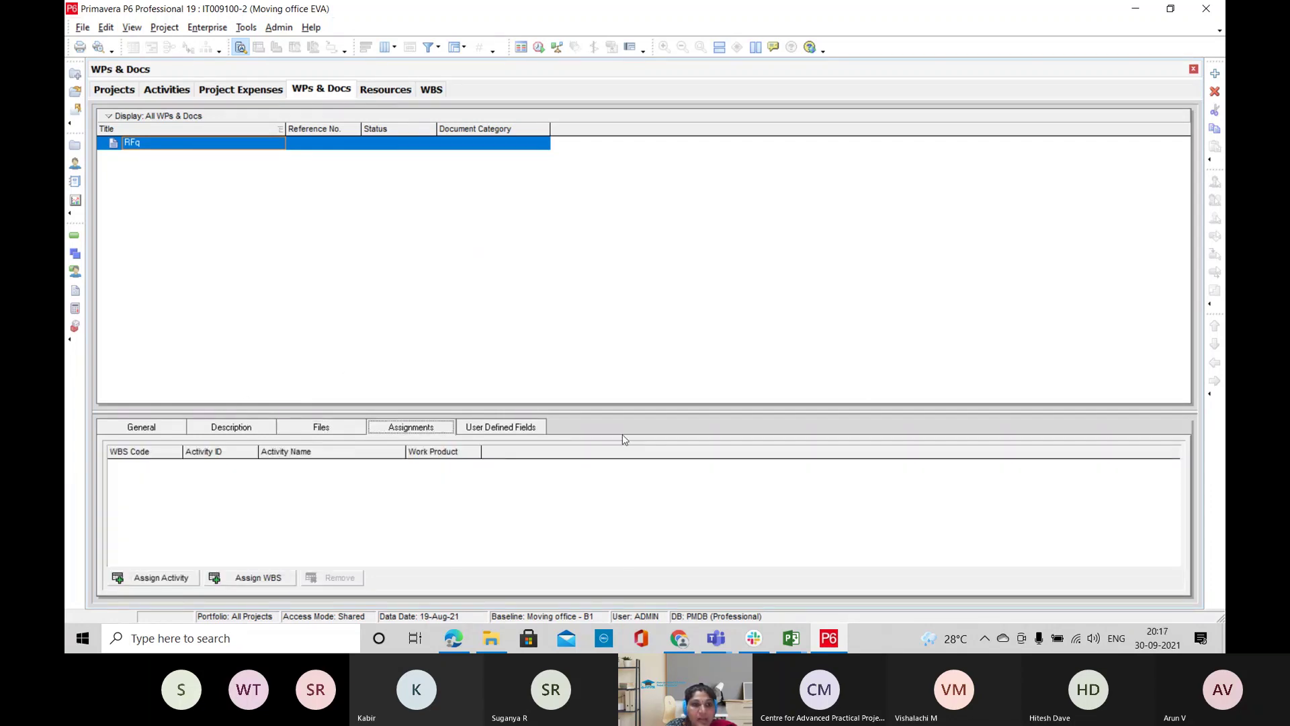
pyautogui.click(158, 577)
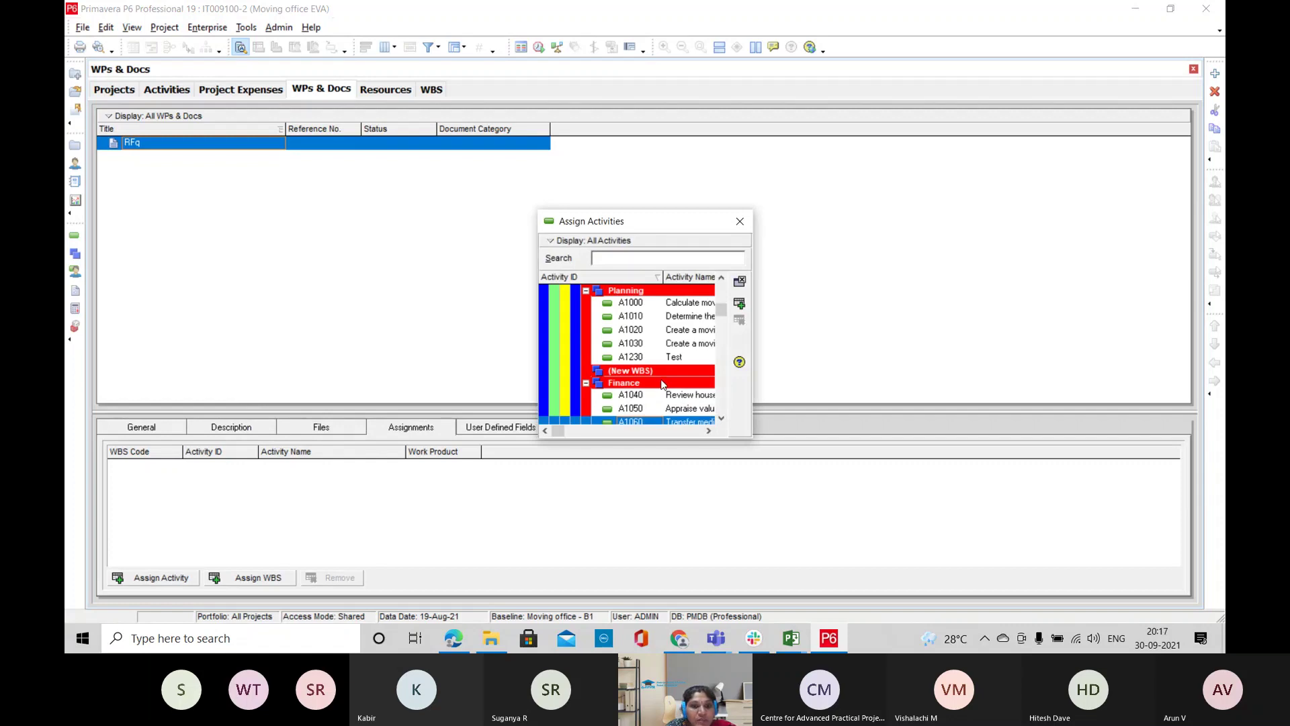
pyautogui.click(703, 408)
pyautogui.click(739, 303)
pyautogui.click(739, 280)
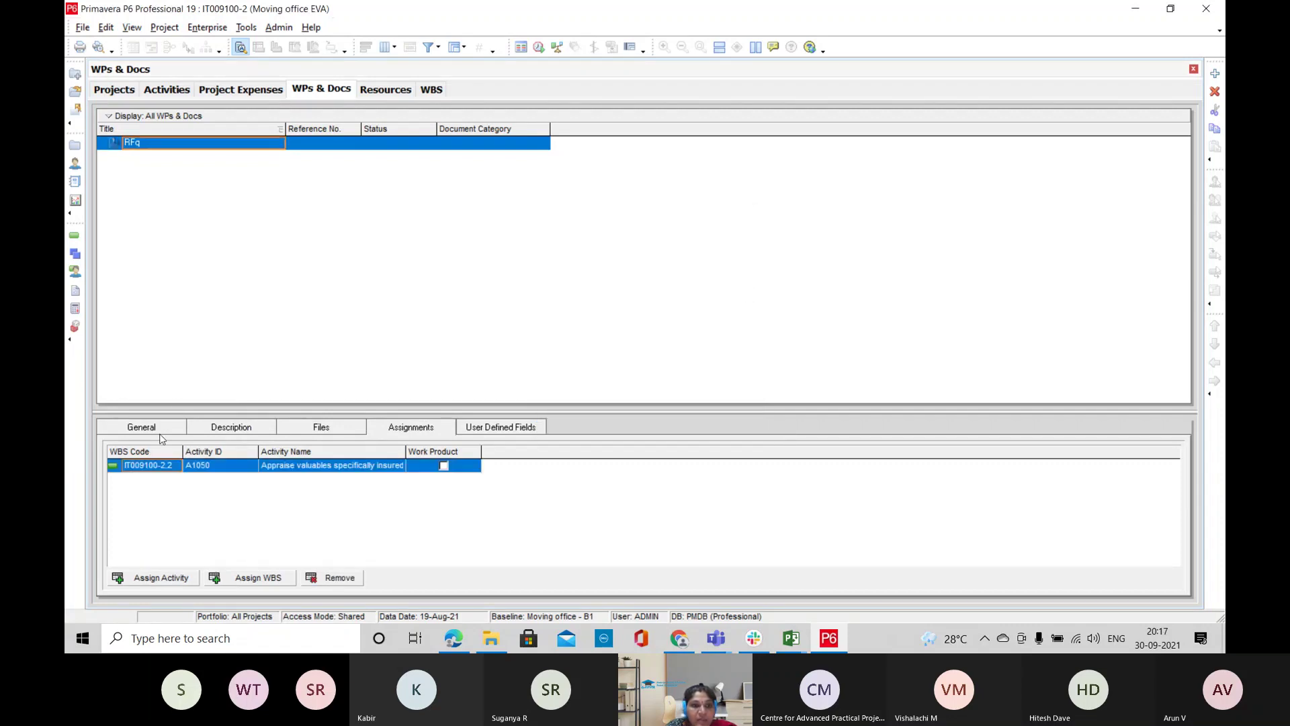
# Review the description and general details of the RFq document
pyautogui.click(202, 428)
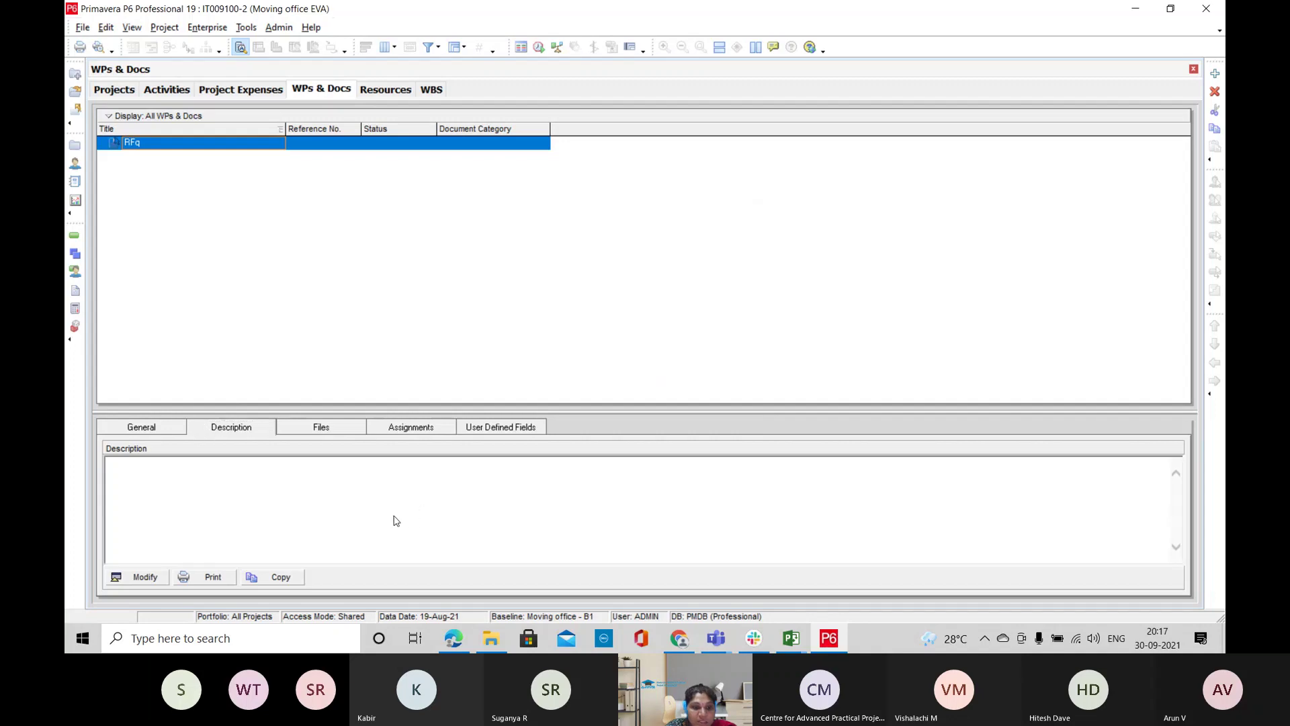
pyautogui.click(160, 428)
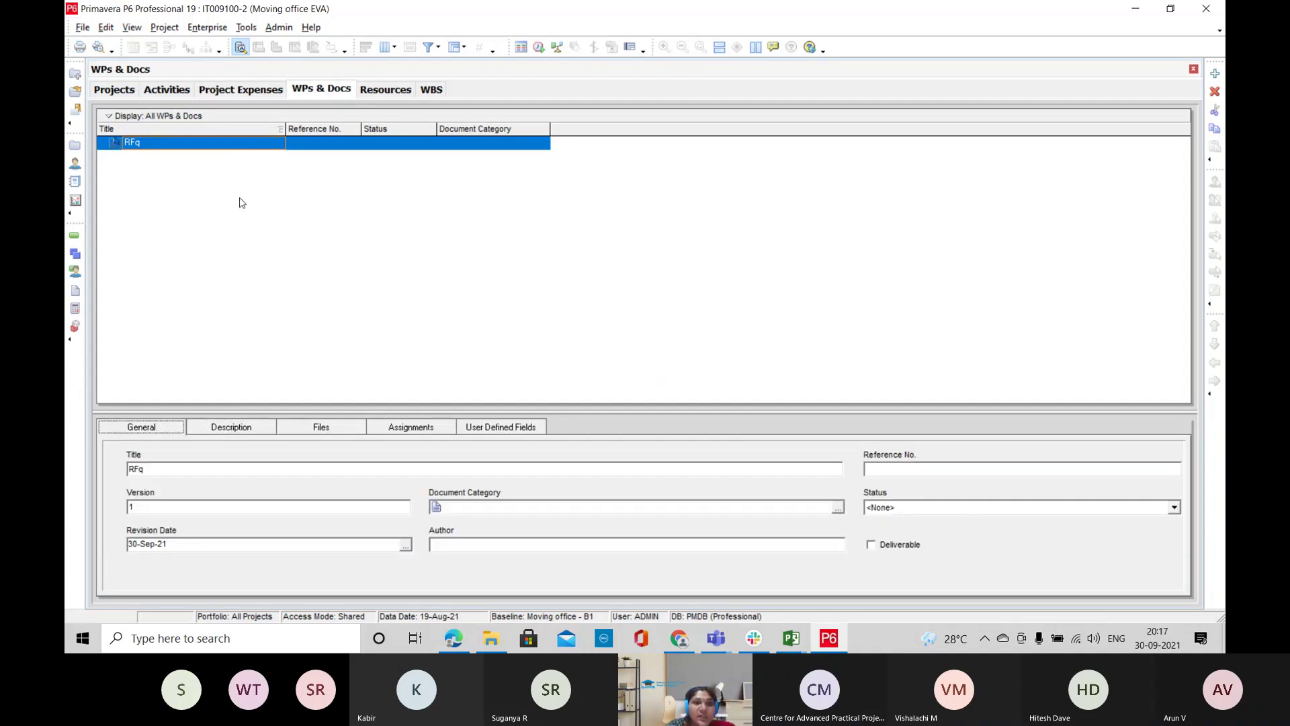
# Add a risk named Risk 1 to the project's risk register
pyautogui.click(153, 27)
pyautogui.click(199, 177)
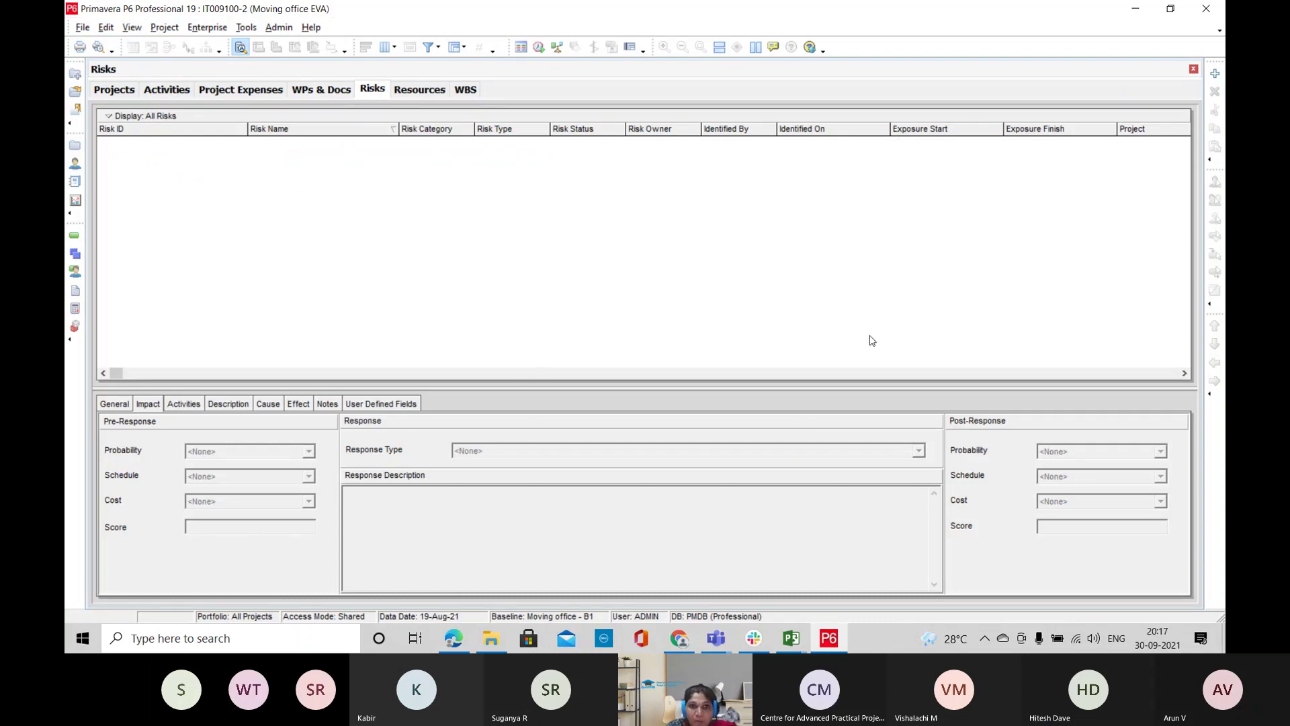
pyautogui.click(1215, 73)
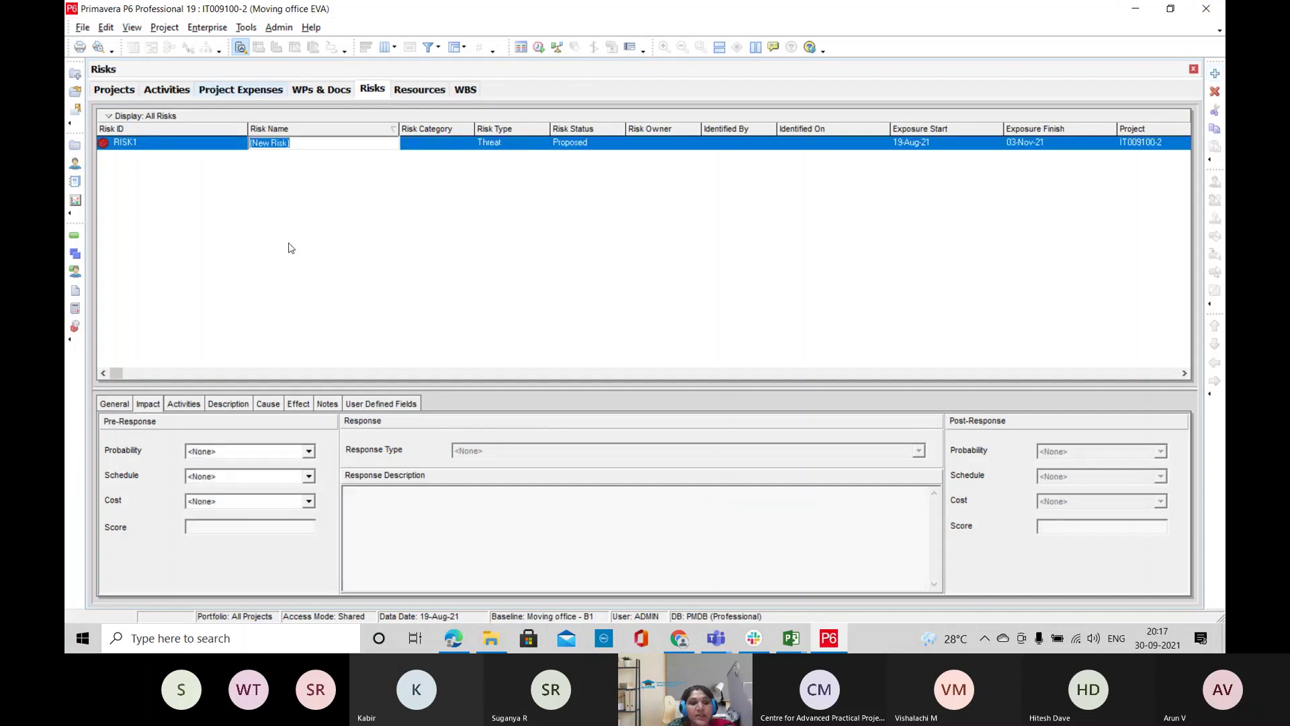
pyautogui.write('Risk 1')
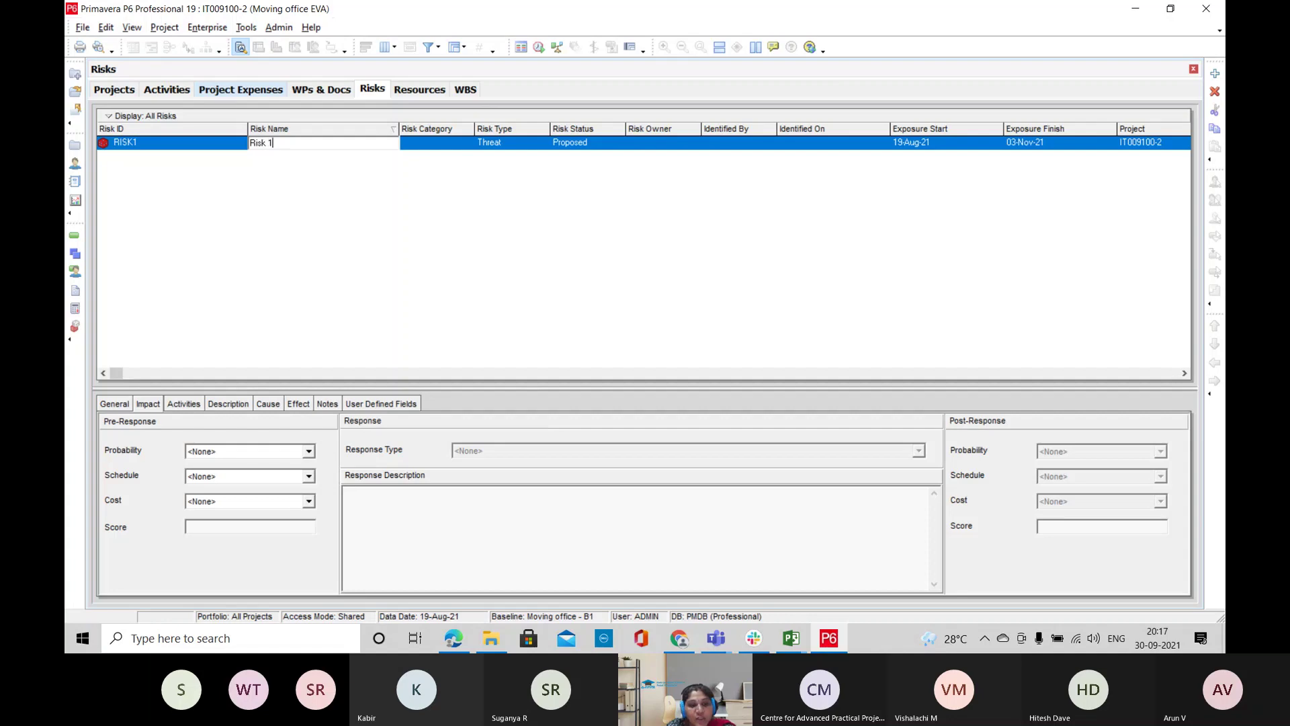
pyautogui.press('Return')
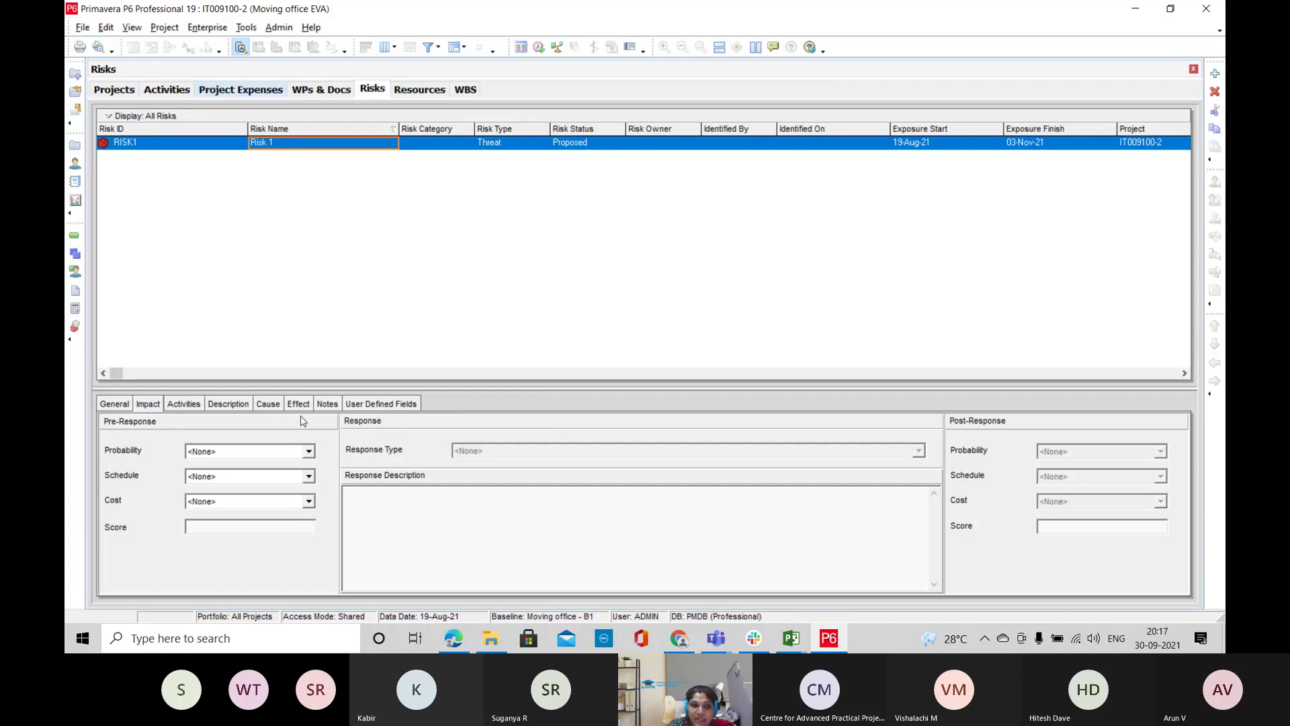
# View the general details of Risk 1 and browse the available risk owners, closing the list without choosing one
pyautogui.click(124, 405)
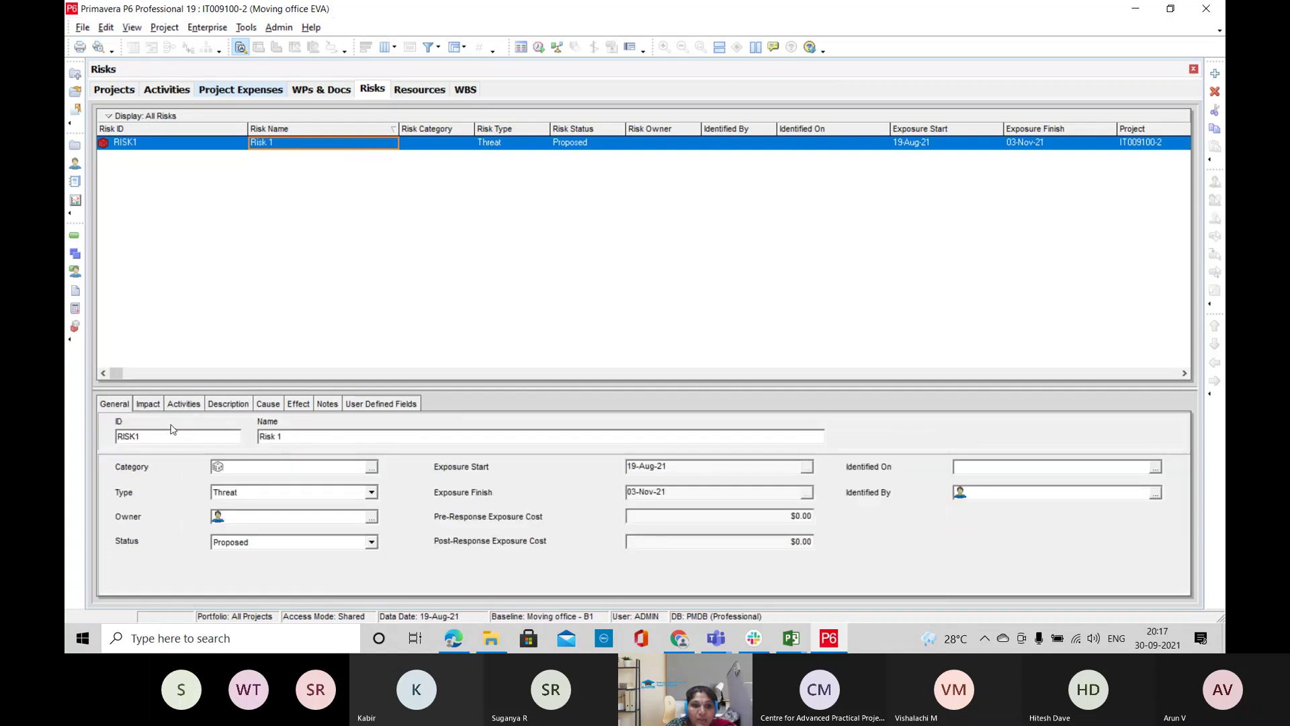
pyautogui.click(372, 517)
pyautogui.click(740, 221)
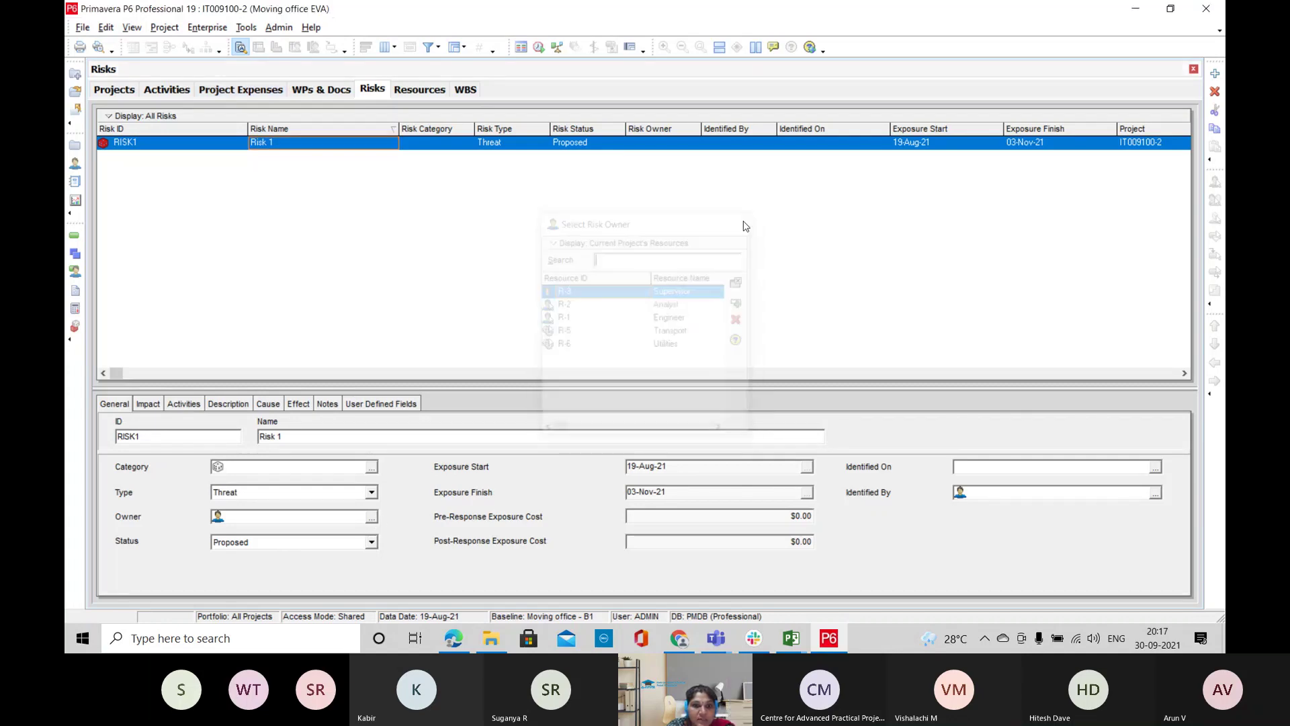
# Review the impact, assigned activities, description, cause and effect details of Risk 1
pyautogui.click(150, 406)
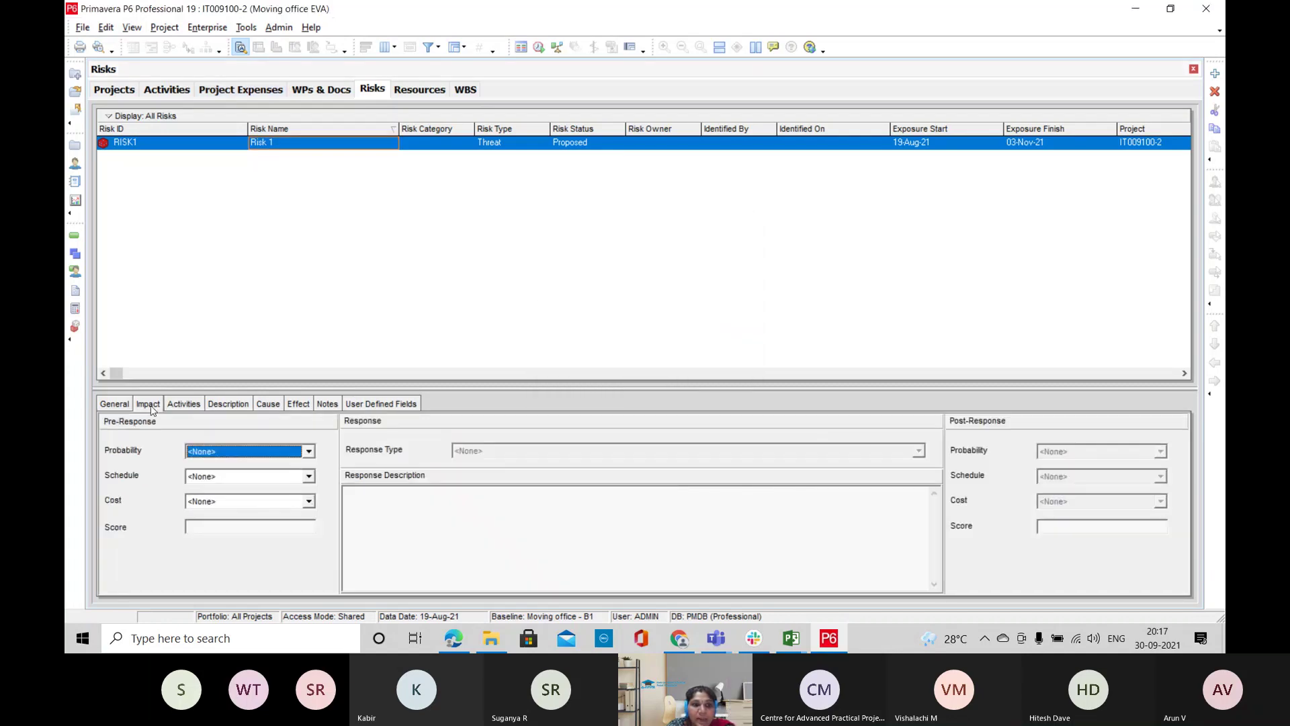
pyautogui.click(178, 406)
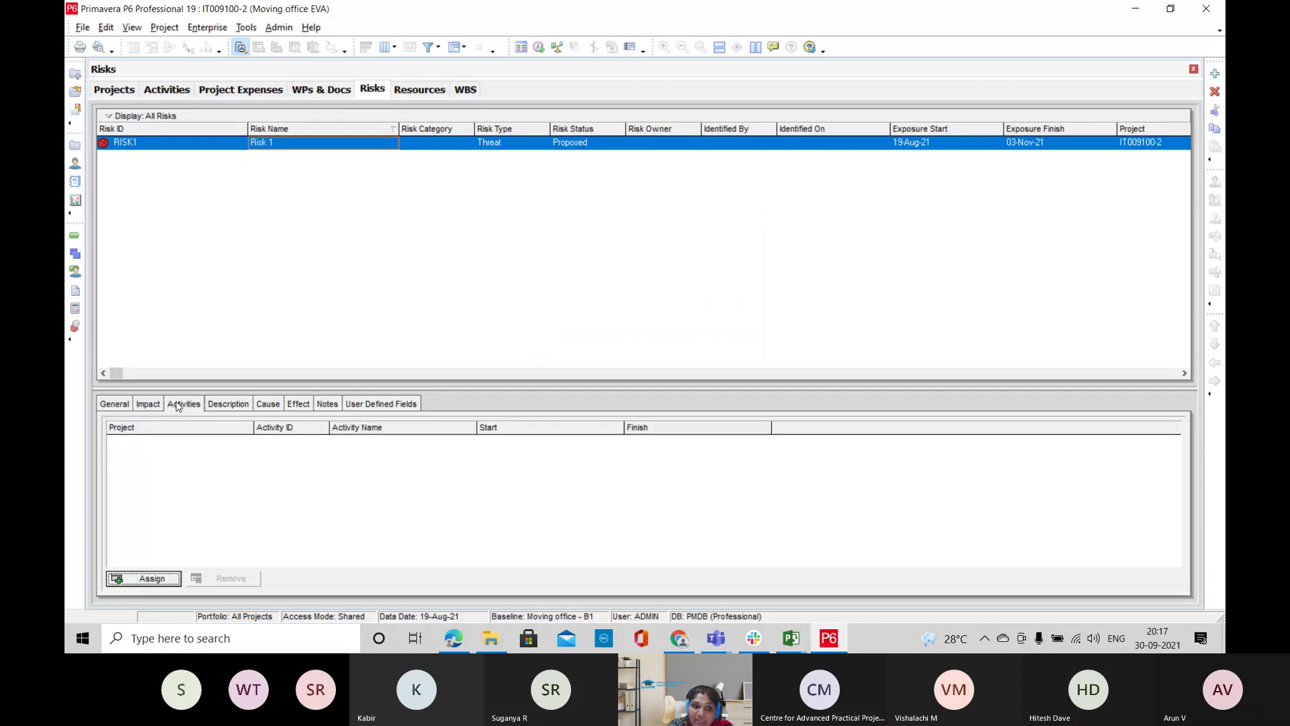
pyautogui.click(229, 404)
pyautogui.click(268, 404)
pyautogui.click(298, 404)
# Browse the pre-response probability and schedule impact options of Risk 1, leaving both set to none
pyautogui.click(149, 406)
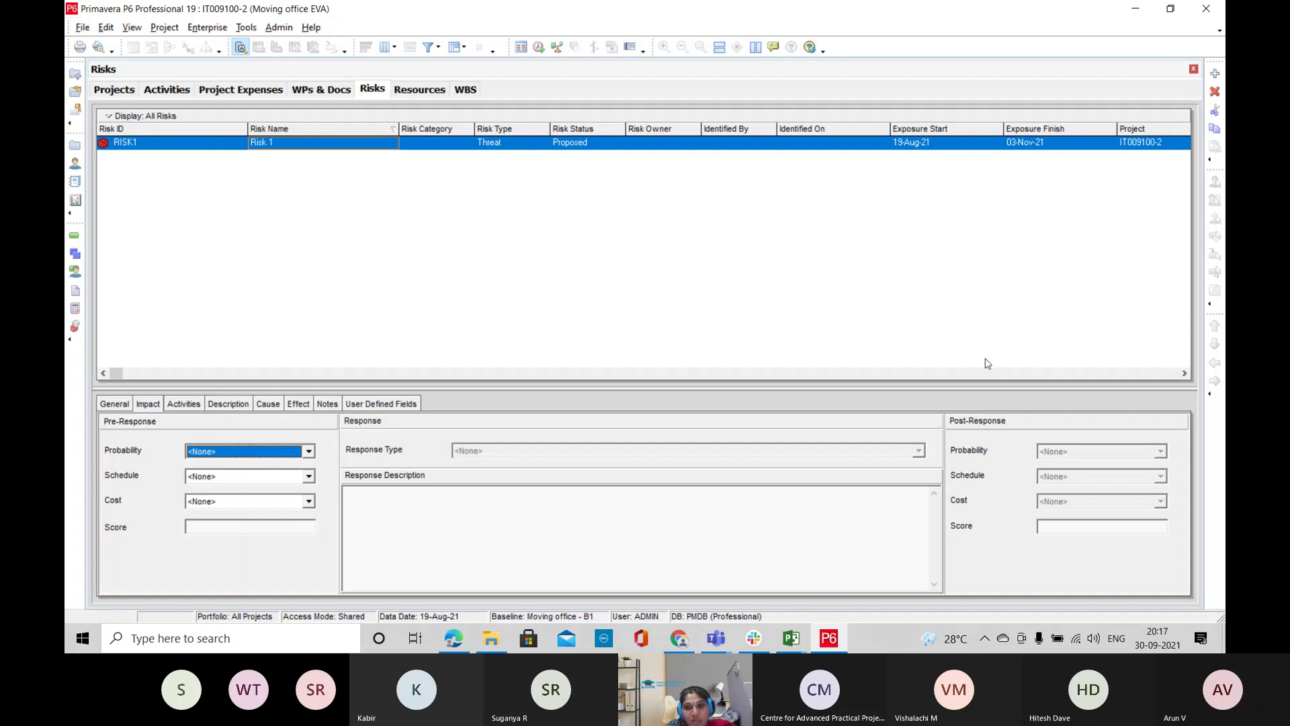
pyautogui.click(268, 456)
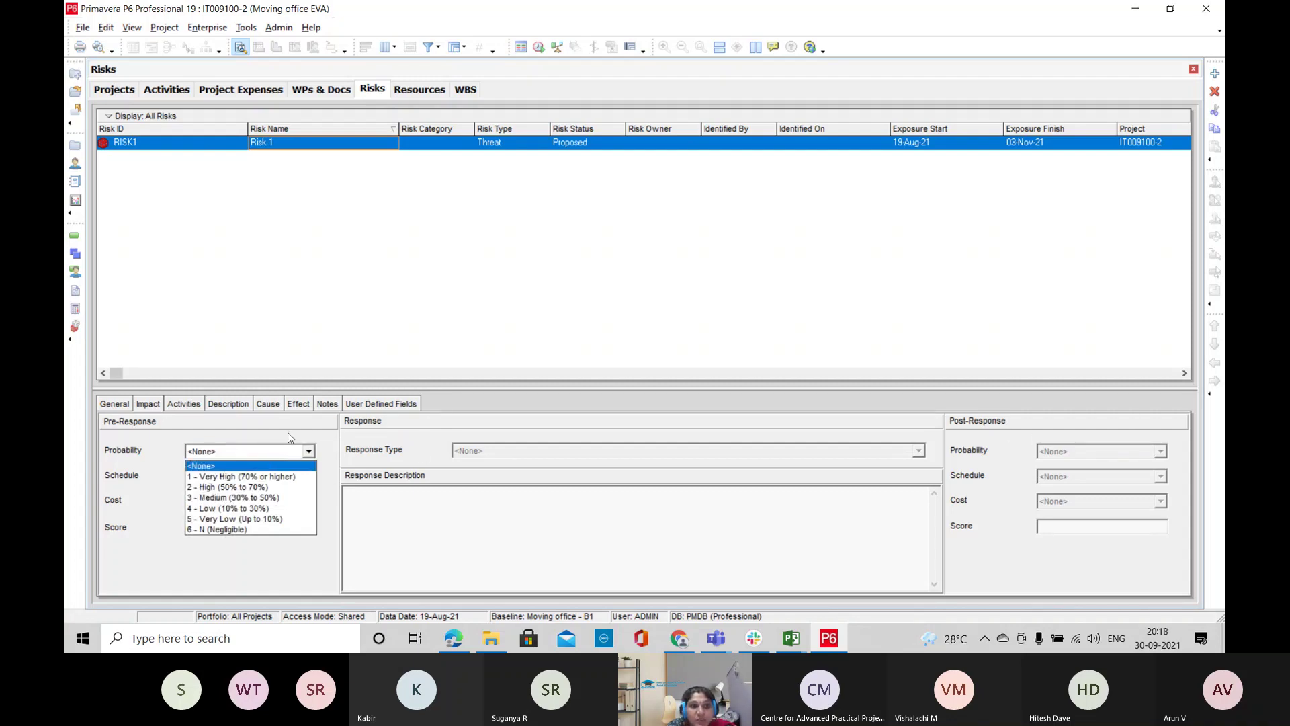
pyautogui.click(293, 432)
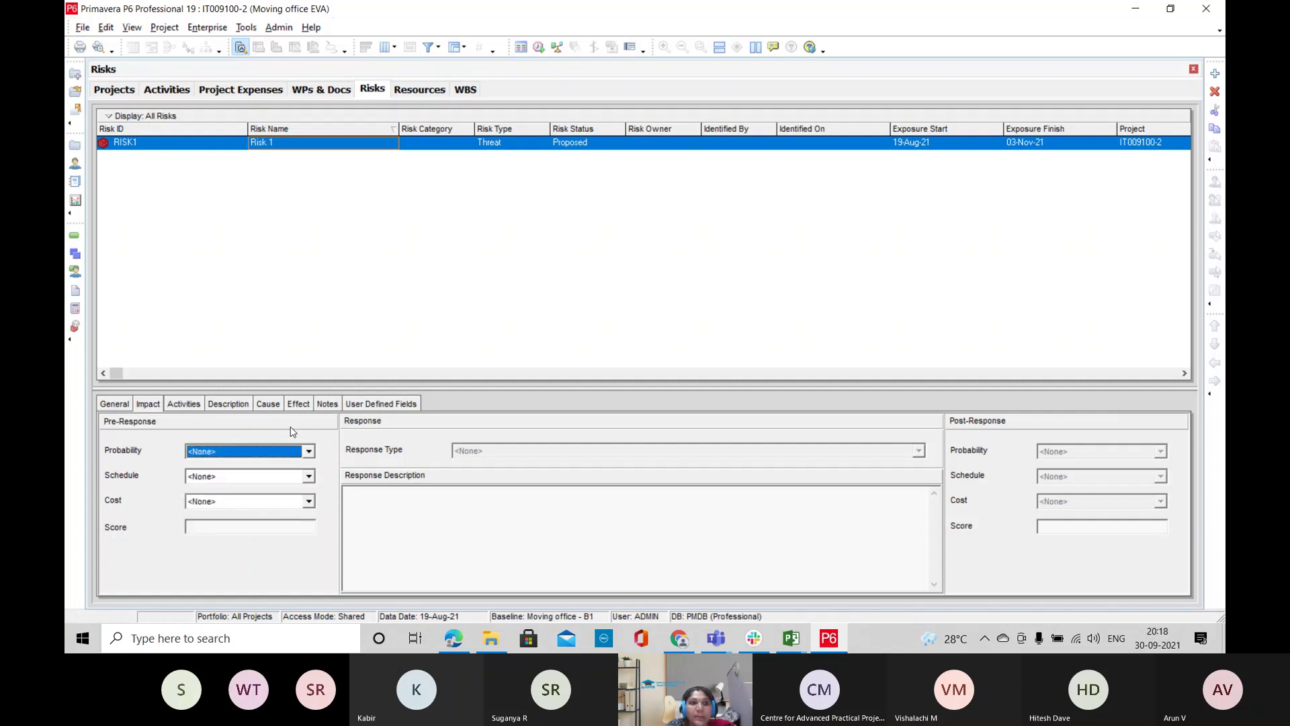
pyautogui.click(219, 477)
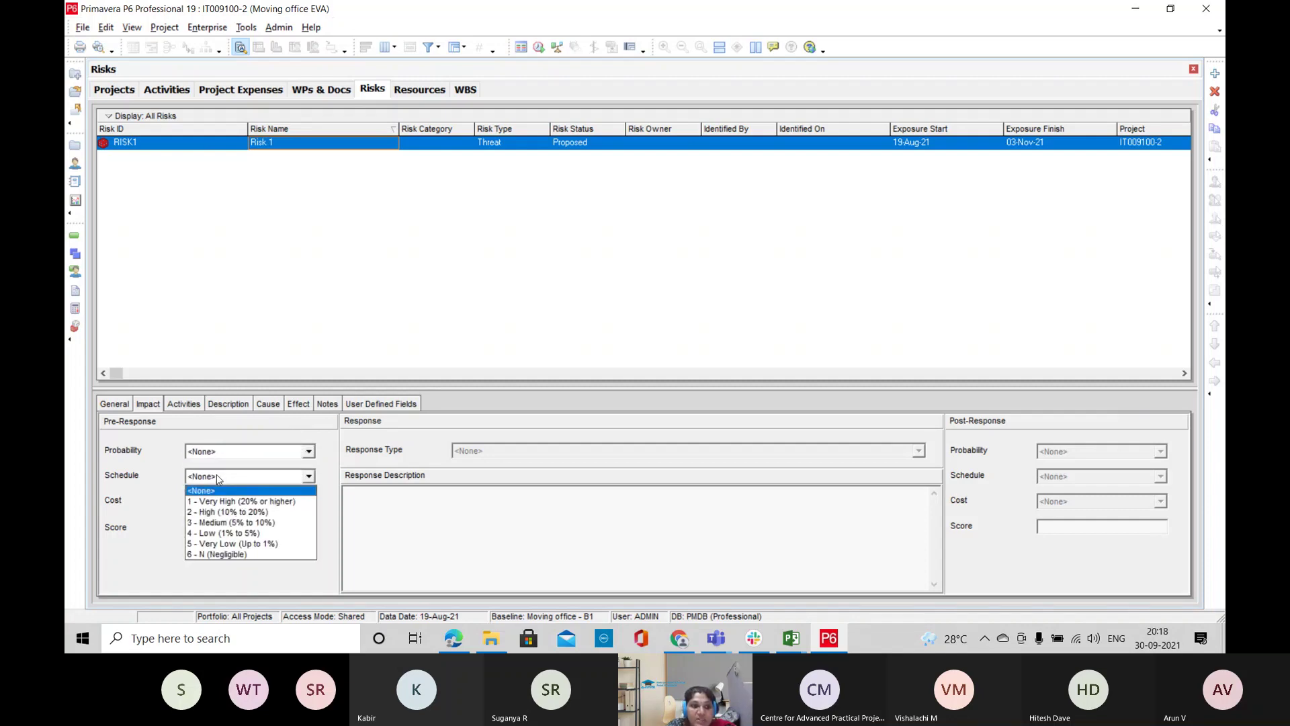
pyautogui.click(242, 428)
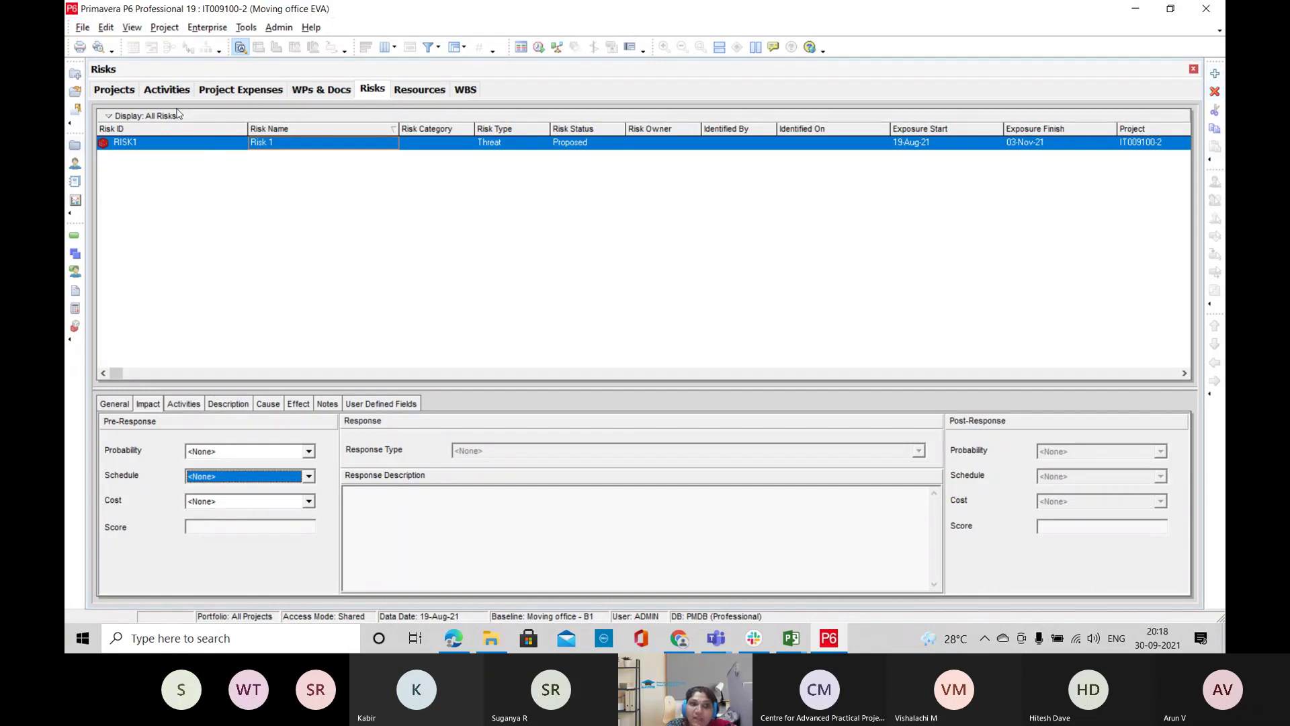
pyautogui.click(164, 32)
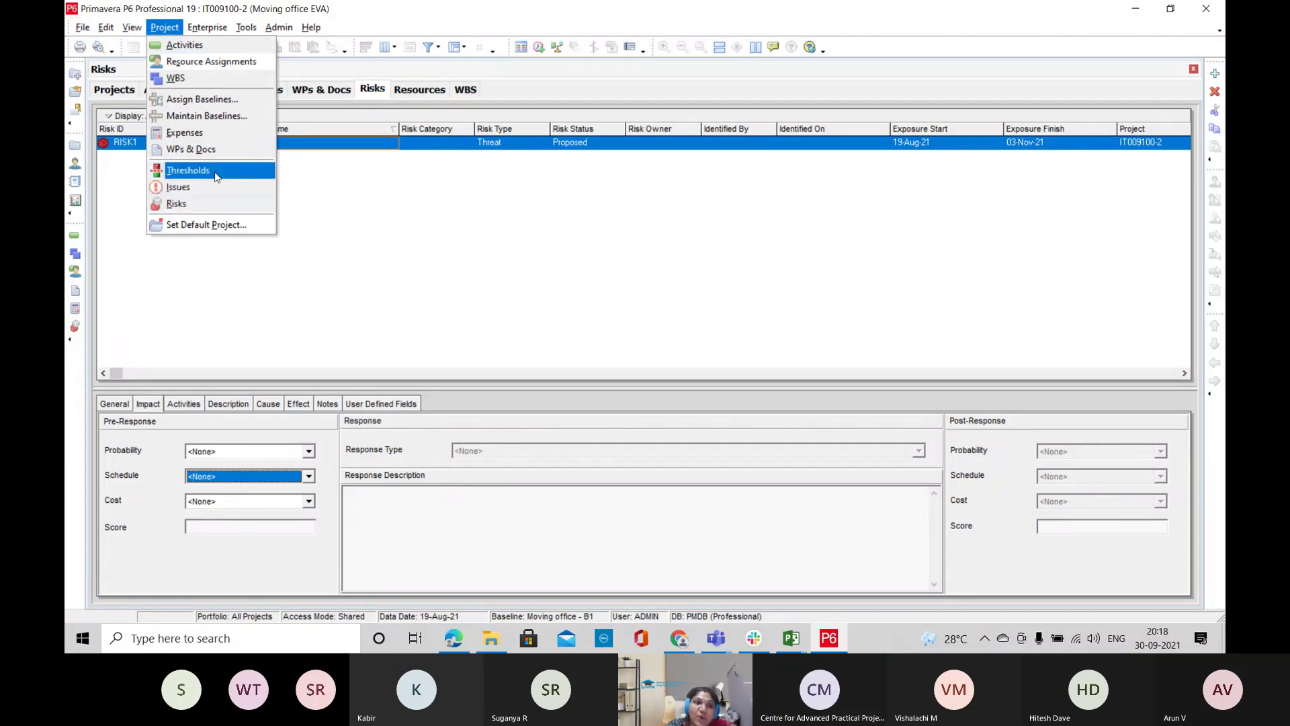
pyautogui.click(383, 231)
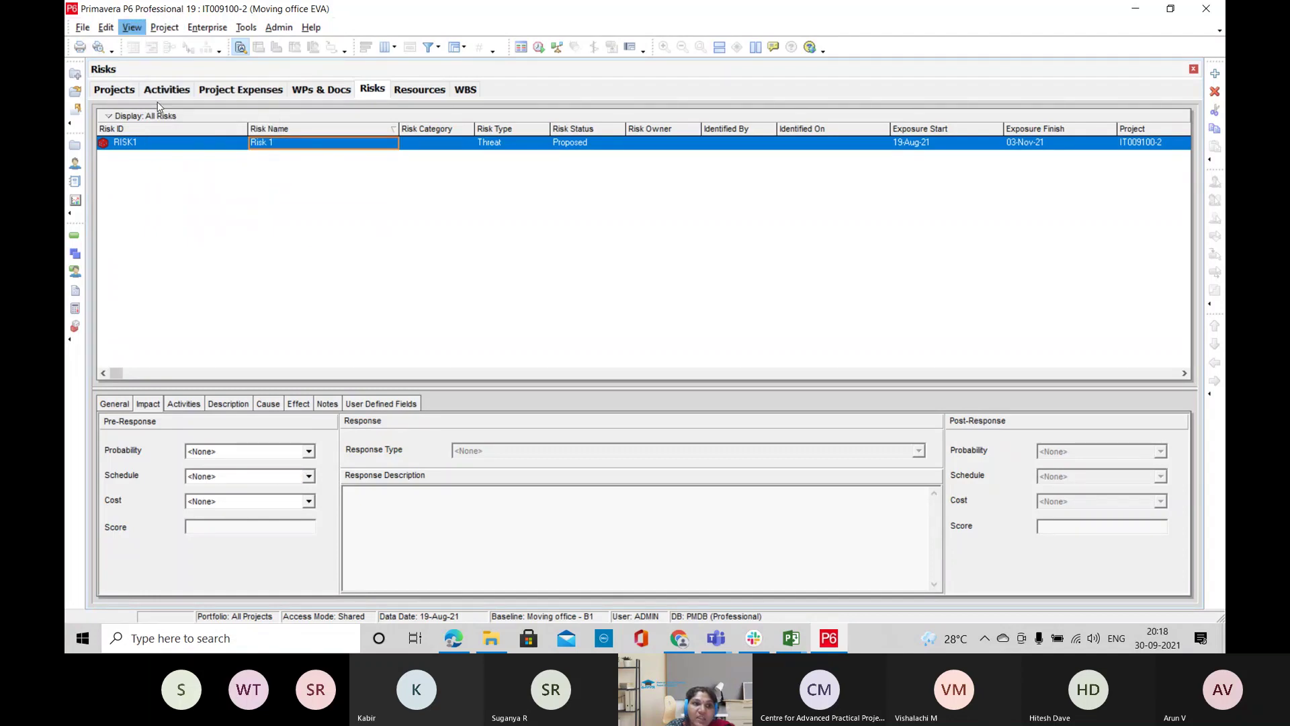
# View the project-level activity codes of the Moving office EVA project and close the activity codes window
pyautogui.click(207, 27)
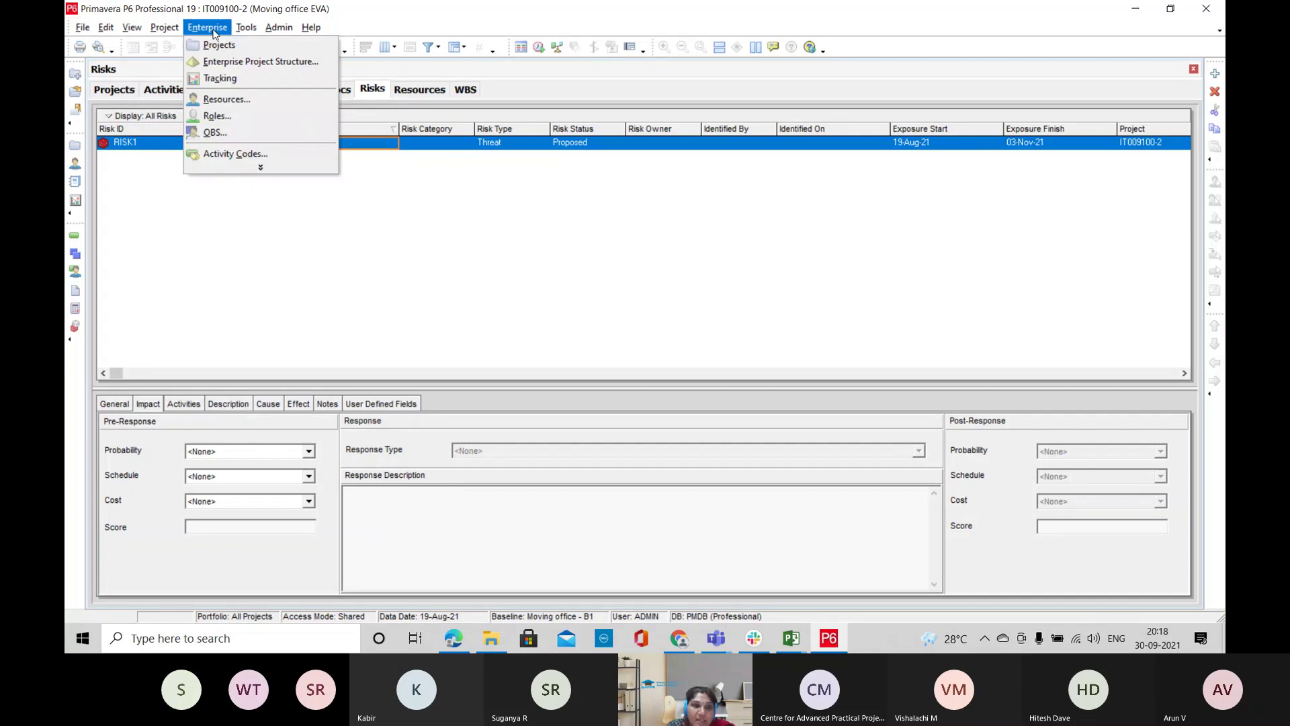
pyautogui.click(271, 168)
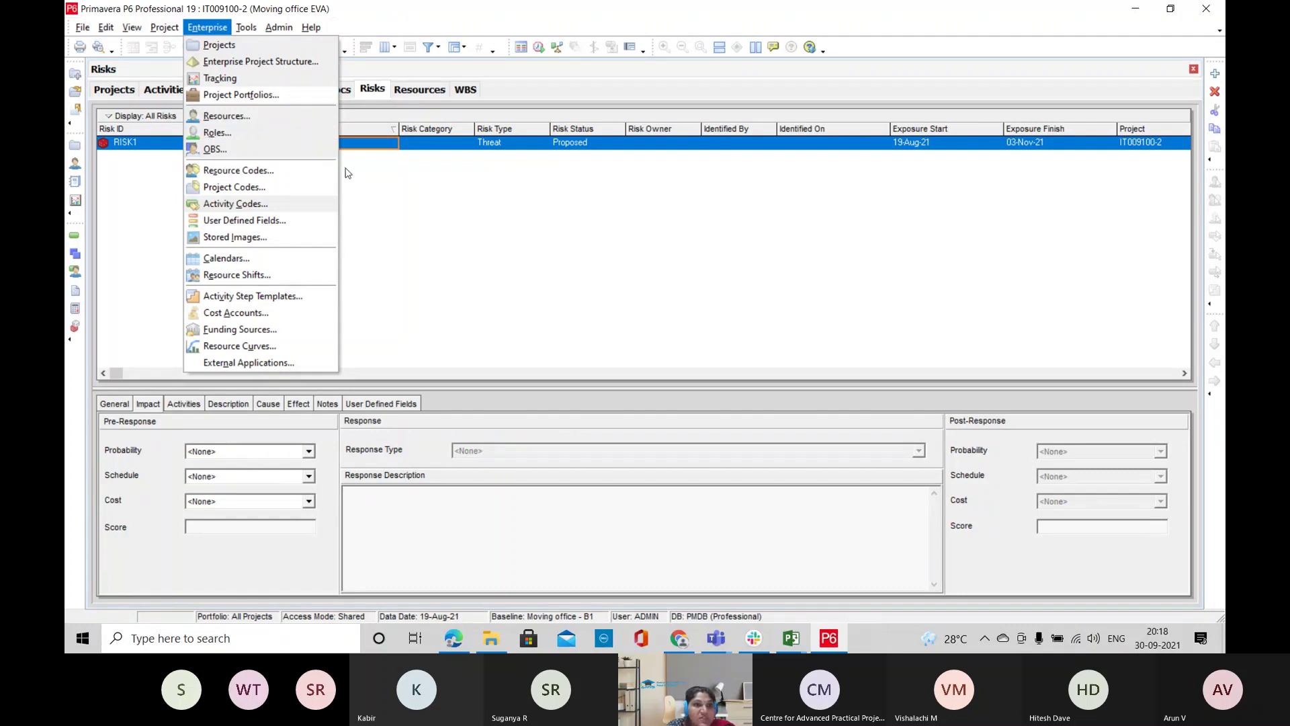
pyautogui.click(276, 203)
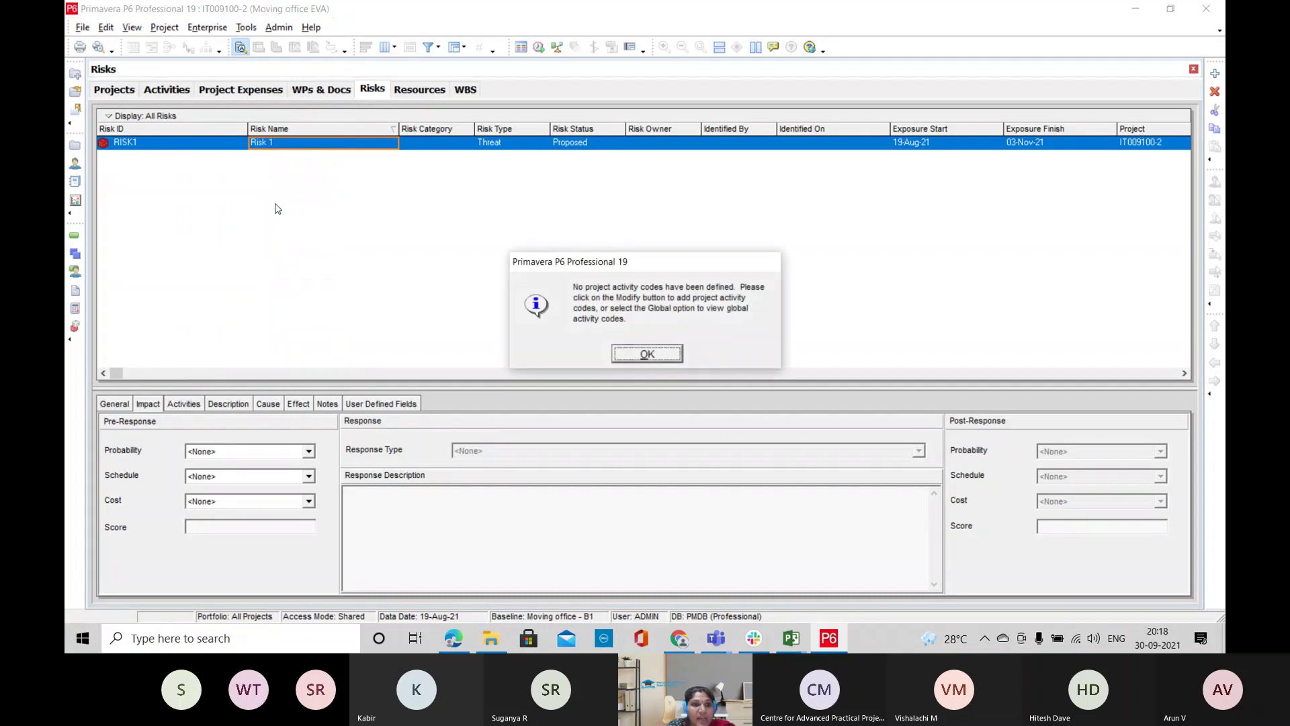
pyautogui.click(645, 354)
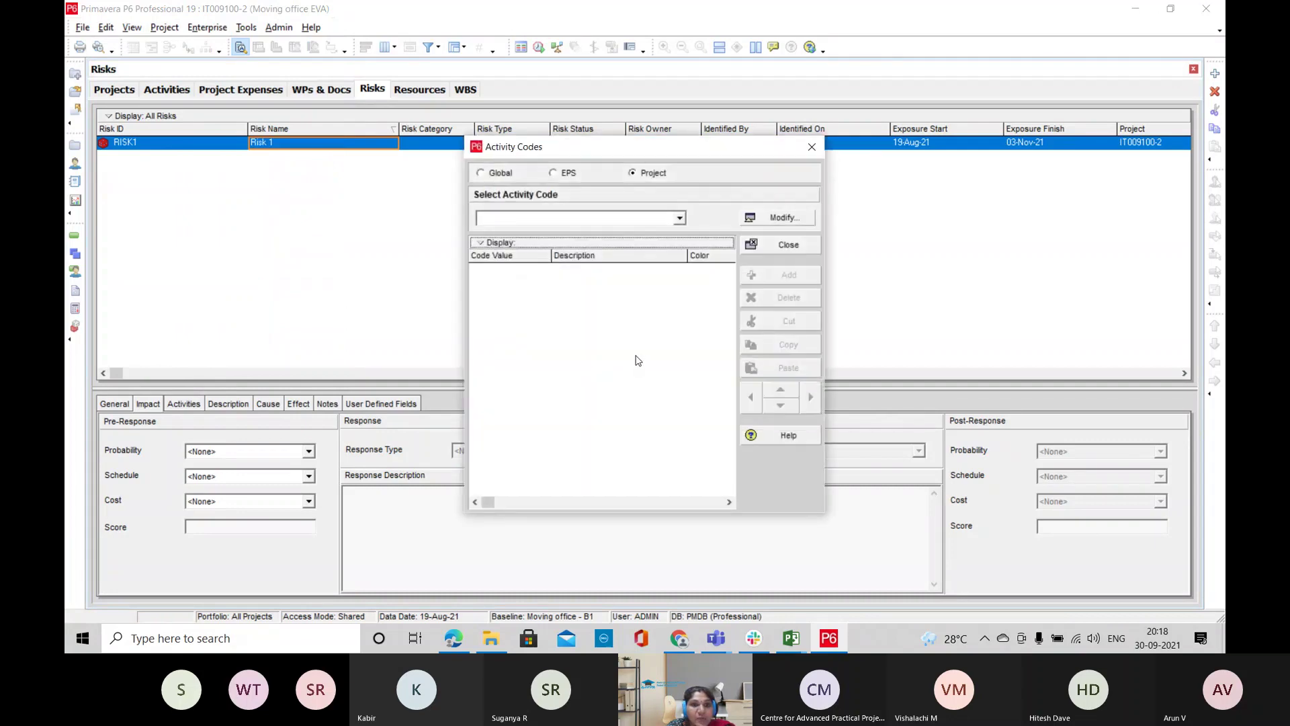
pyautogui.click(812, 147)
# Open the New retail store sch project (IT009101-4) and display its project-level activity codes
pyautogui.click(112, 93)
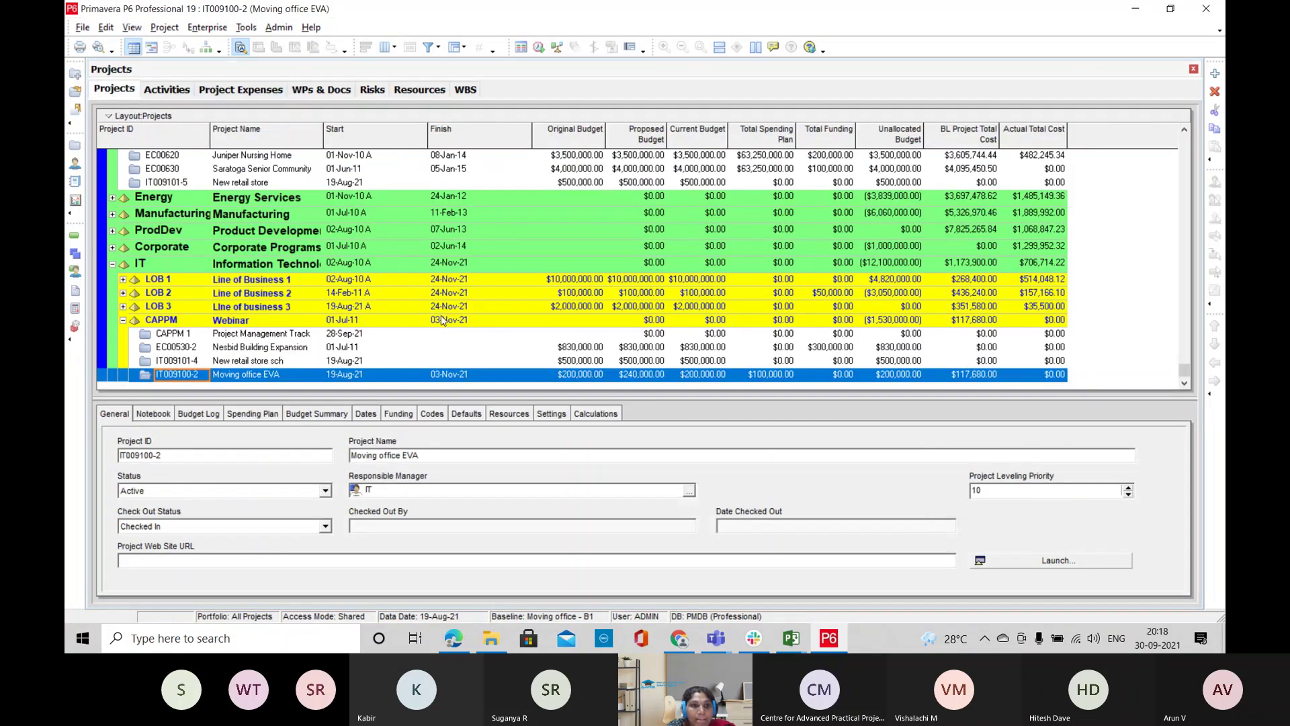
pyautogui.rightClick(279, 360)
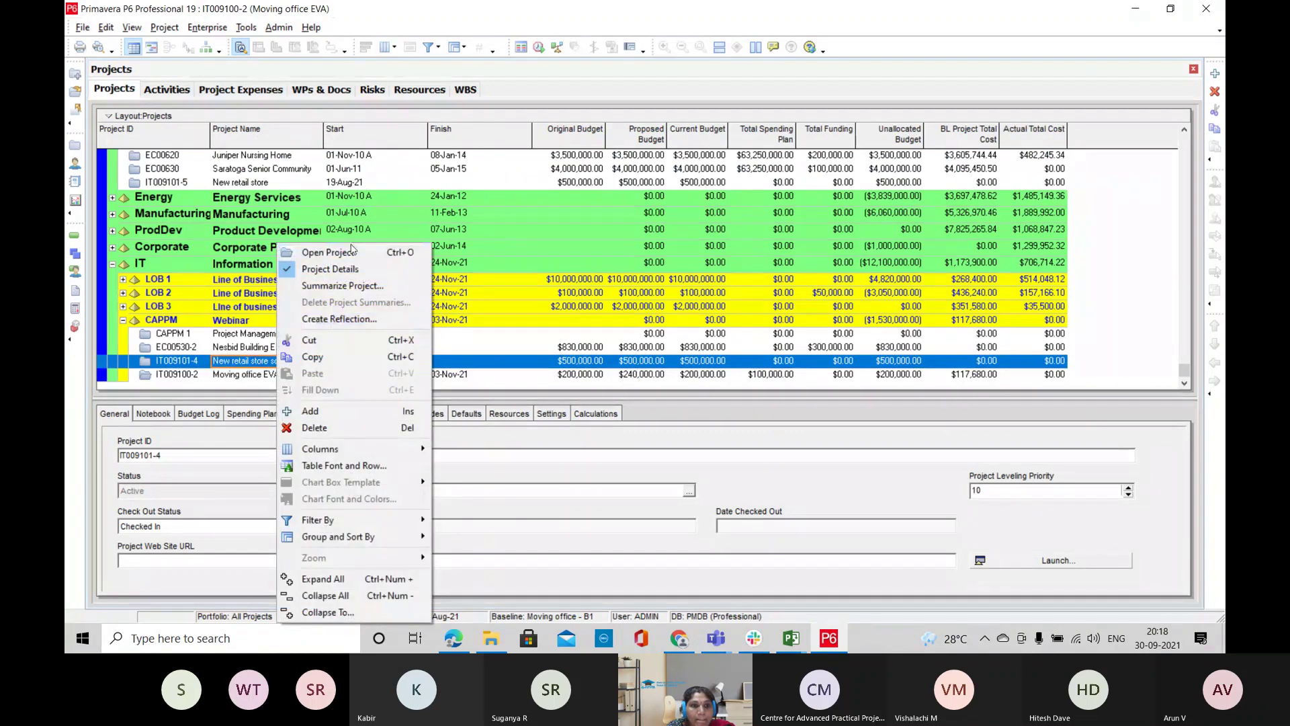
pyautogui.click(351, 254)
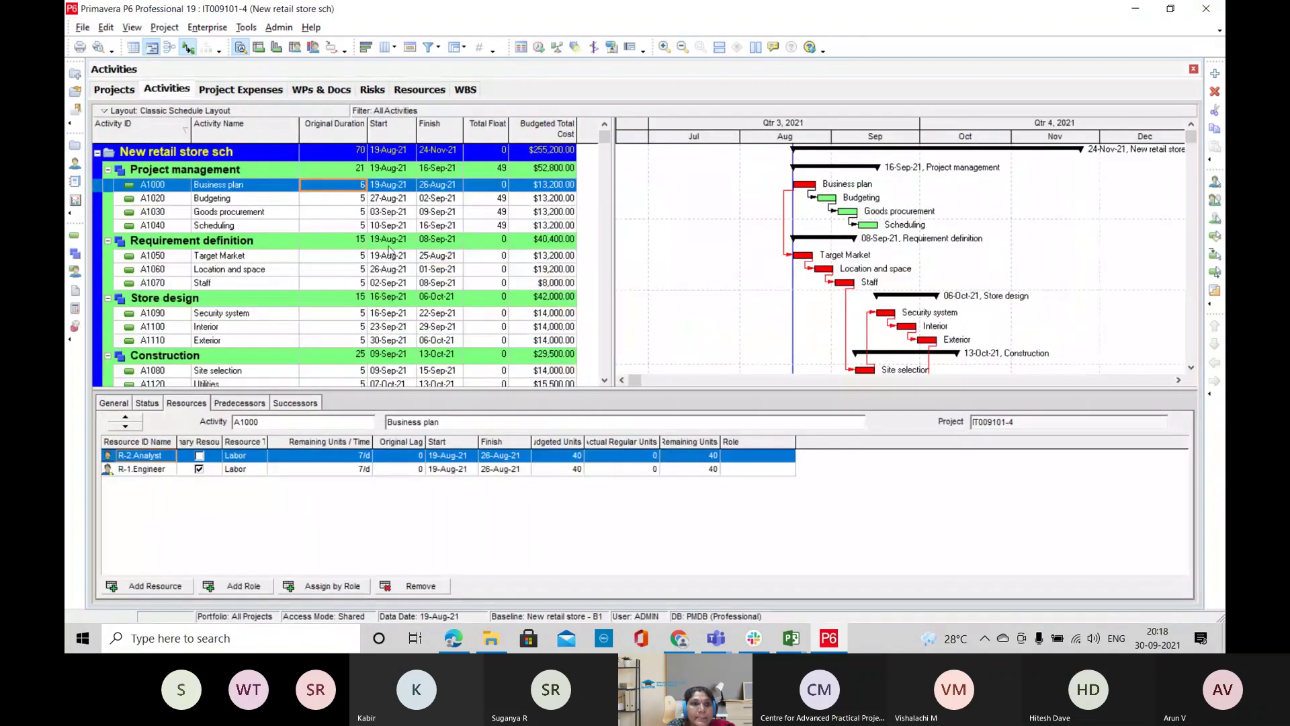
pyautogui.click(207, 26)
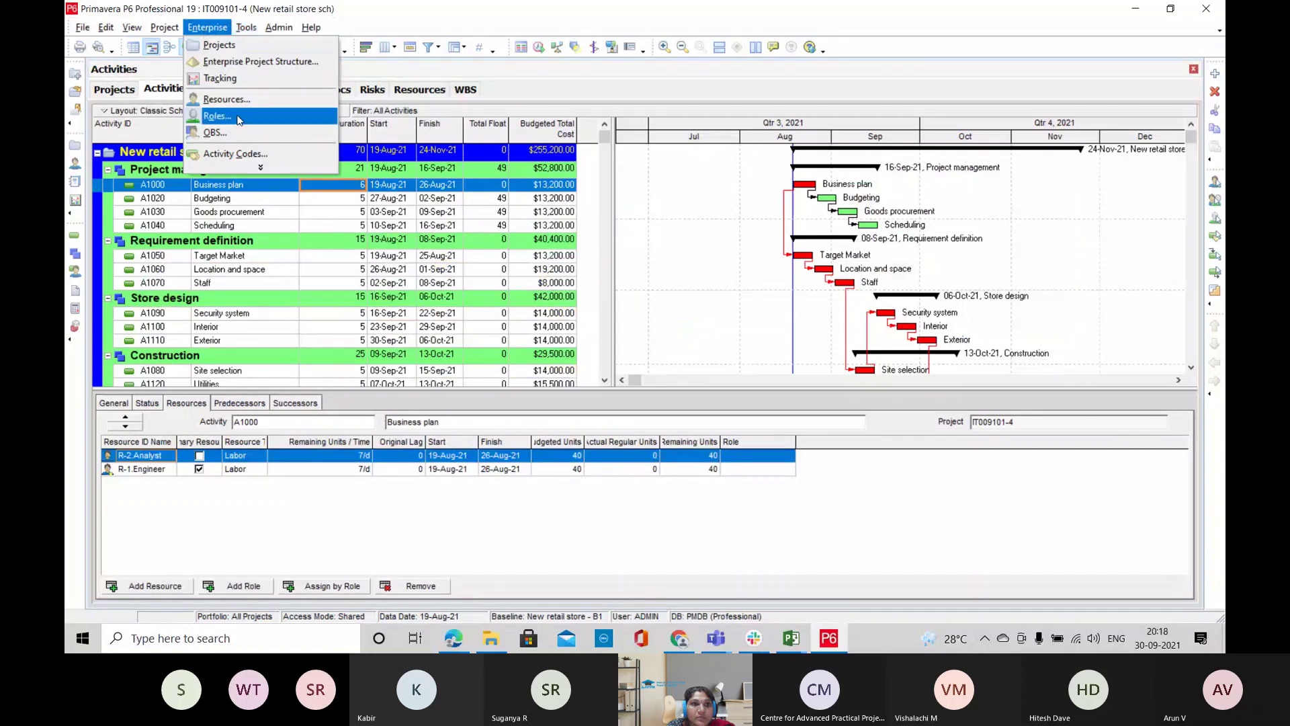
pyautogui.click(250, 156)
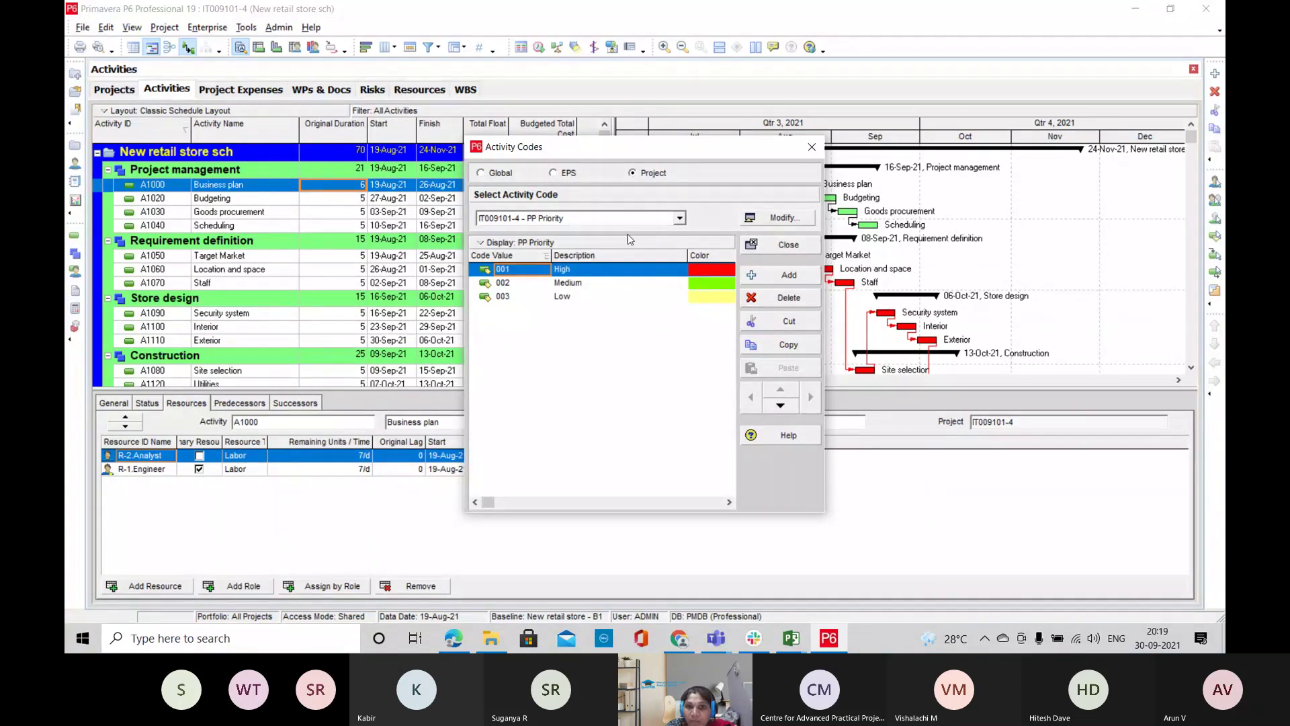
pyautogui.click(782, 273)
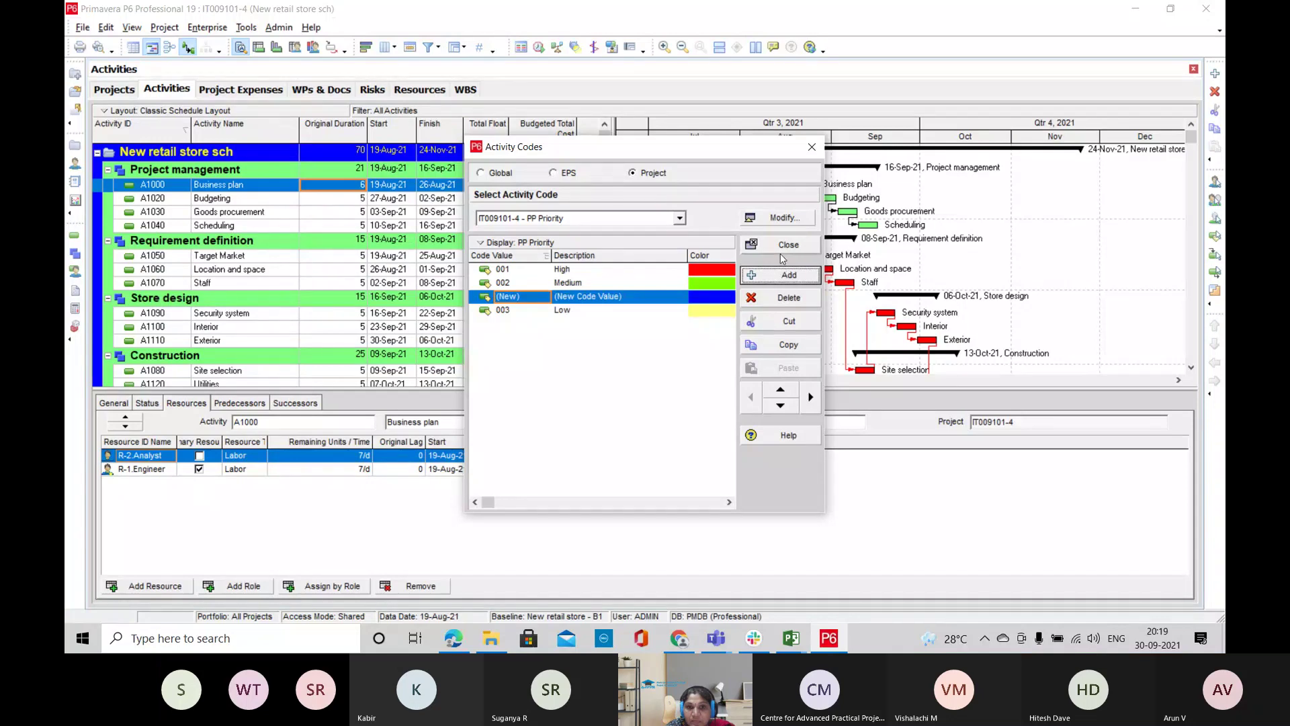
pyautogui.click(789, 297)
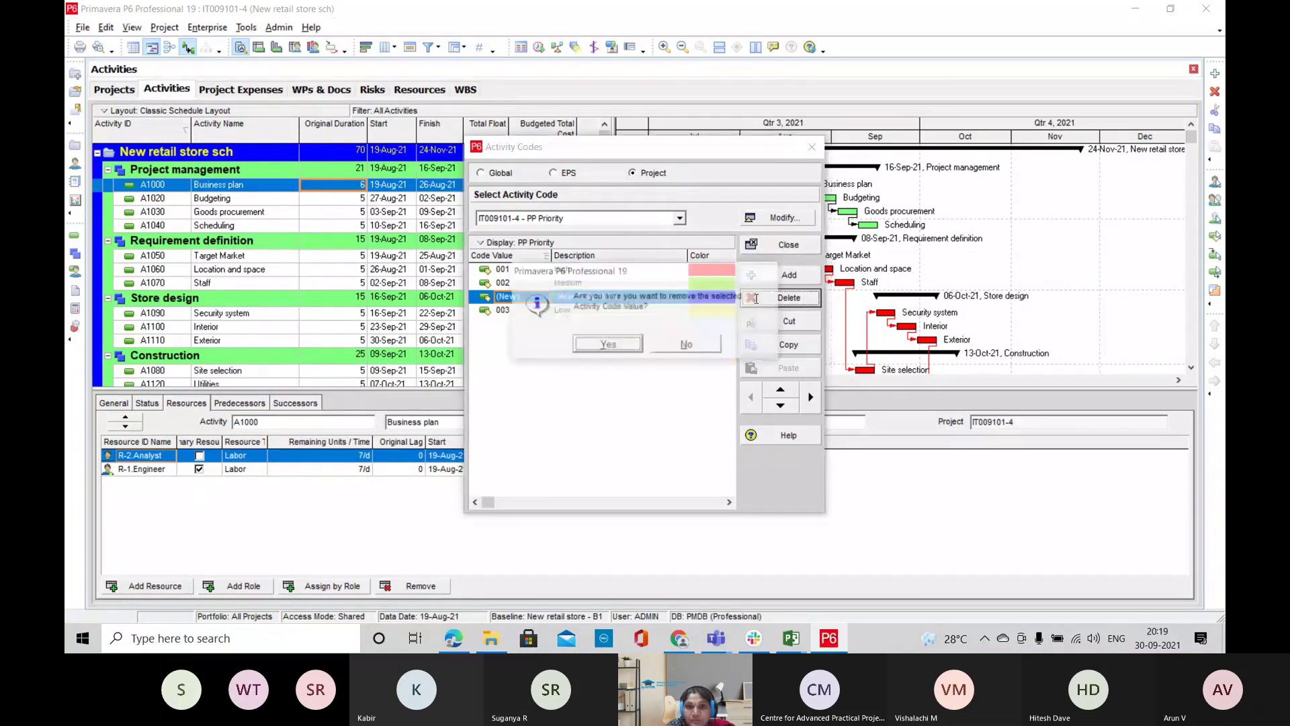
pyautogui.click(613, 346)
# Define a new project-level activity code named Budget and close the activity code windows
pyautogui.click(780, 217)
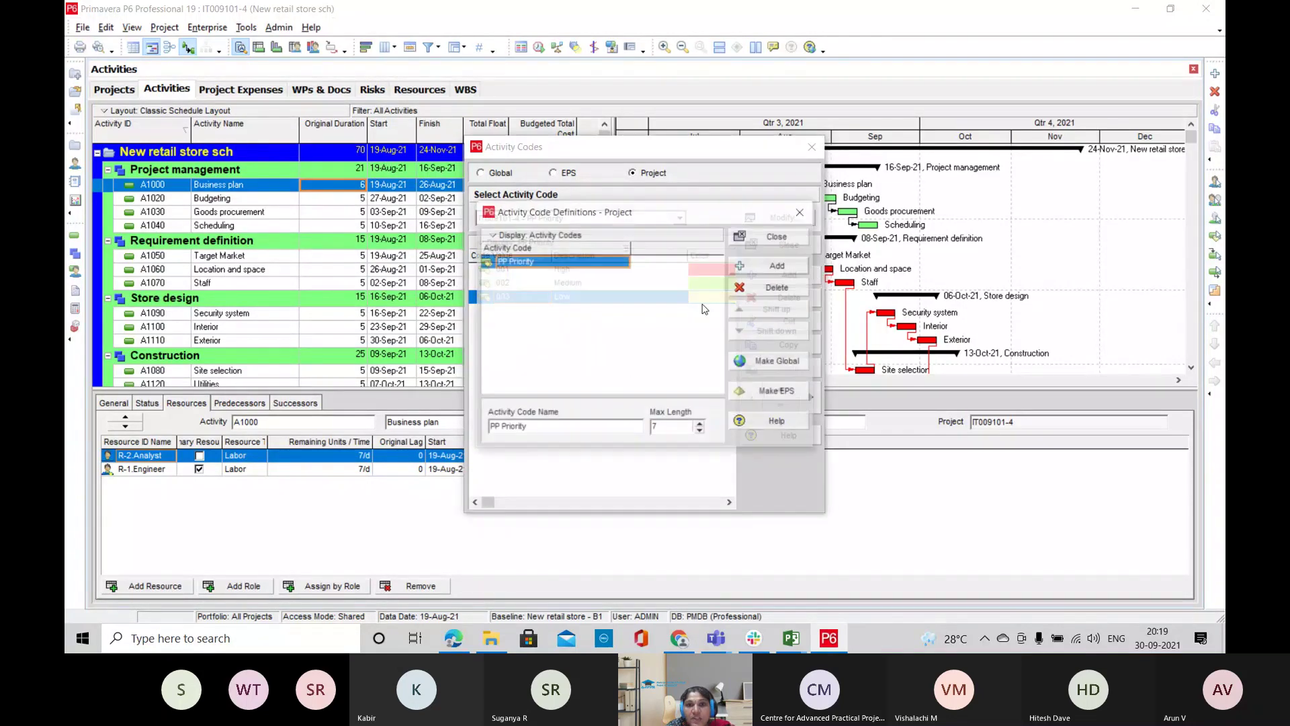
pyautogui.click(779, 265)
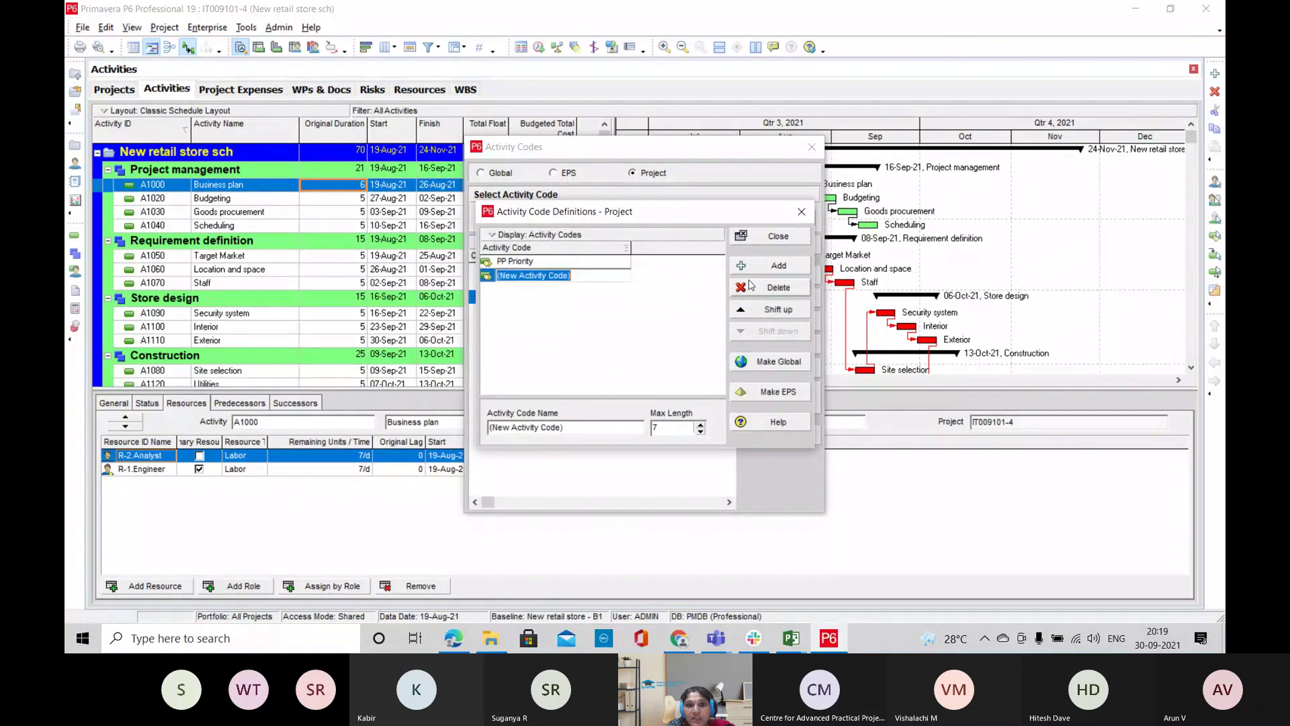
pyautogui.write('Budget')
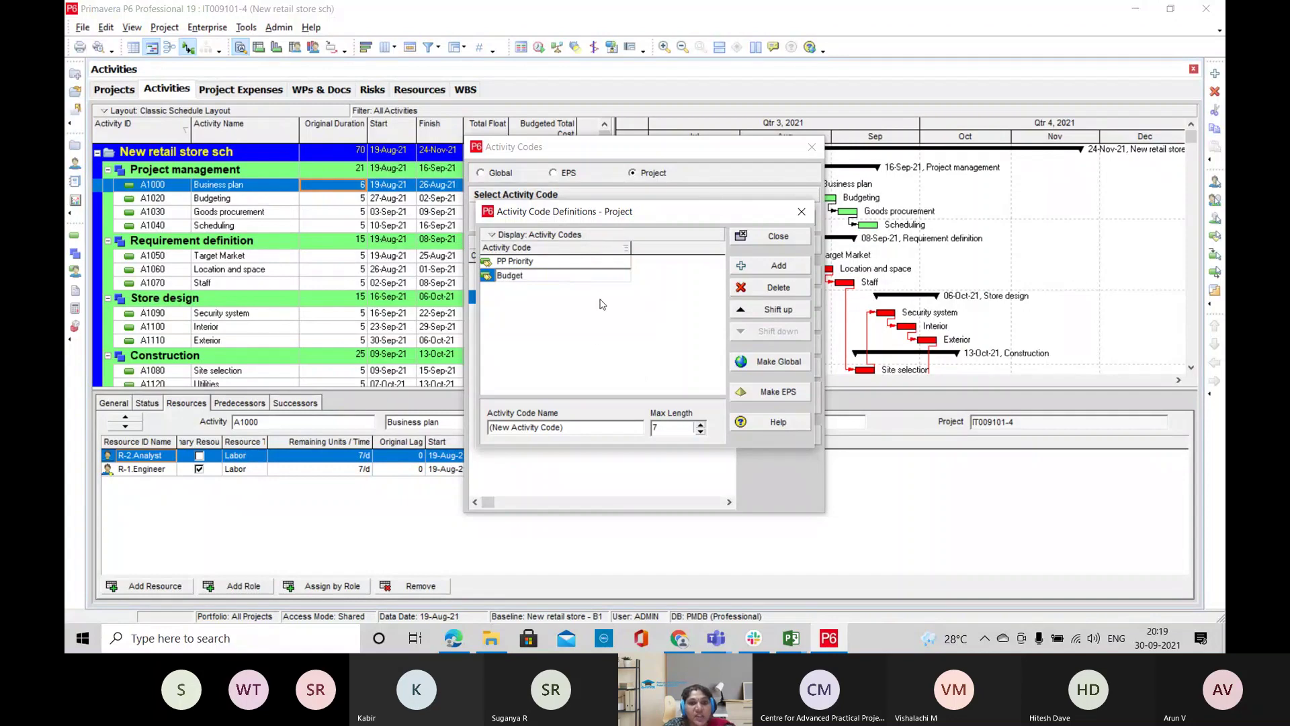
pyautogui.click(598, 338)
pyautogui.click(783, 237)
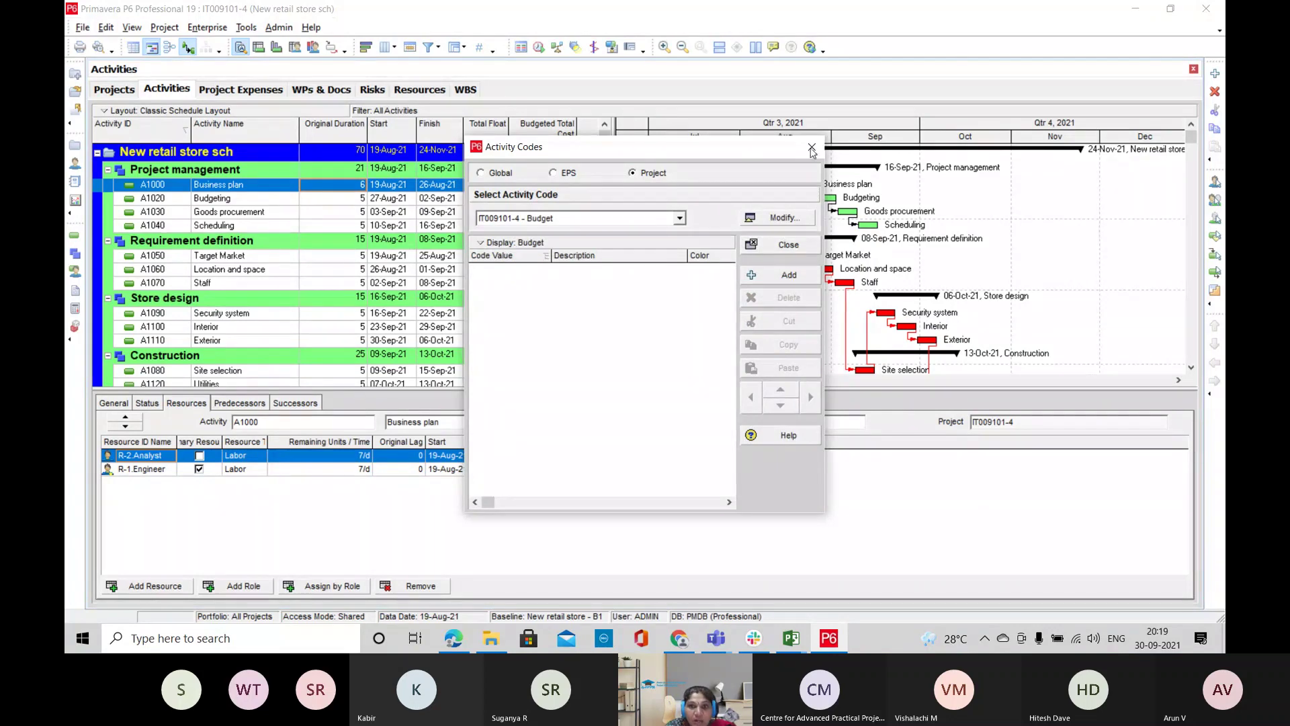
pyautogui.click(788, 246)
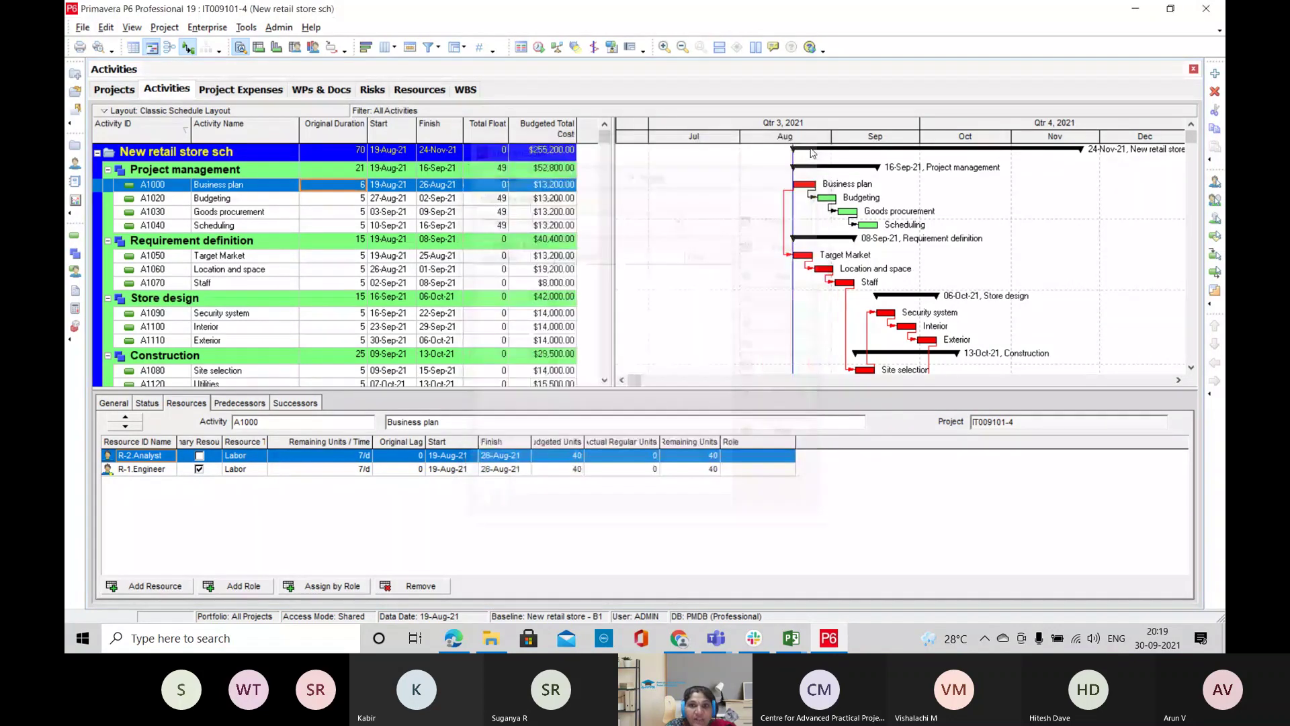
# Select the Budgeting activity and add Codes to the displayed activity detail pages
pyautogui.click(262, 204)
pyautogui.rightClick(417, 403)
pyautogui.click(458, 428)
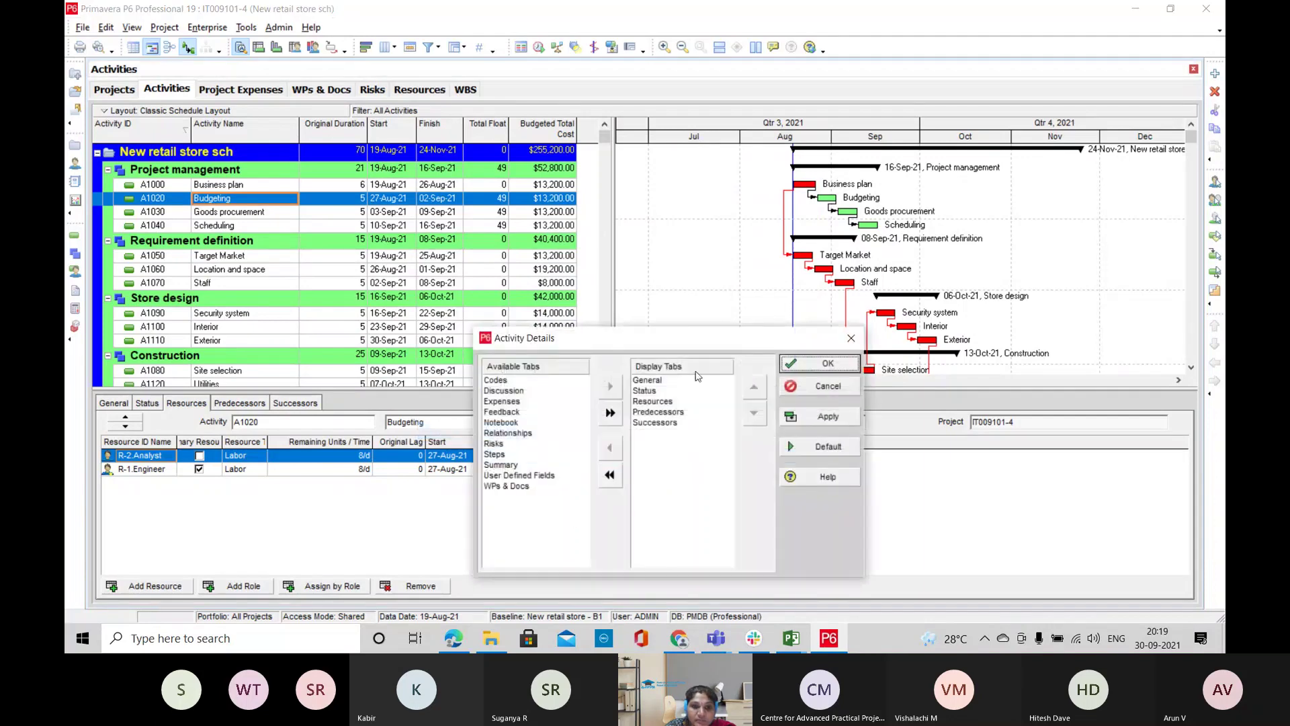
pyautogui.click(560, 379)
pyautogui.click(610, 387)
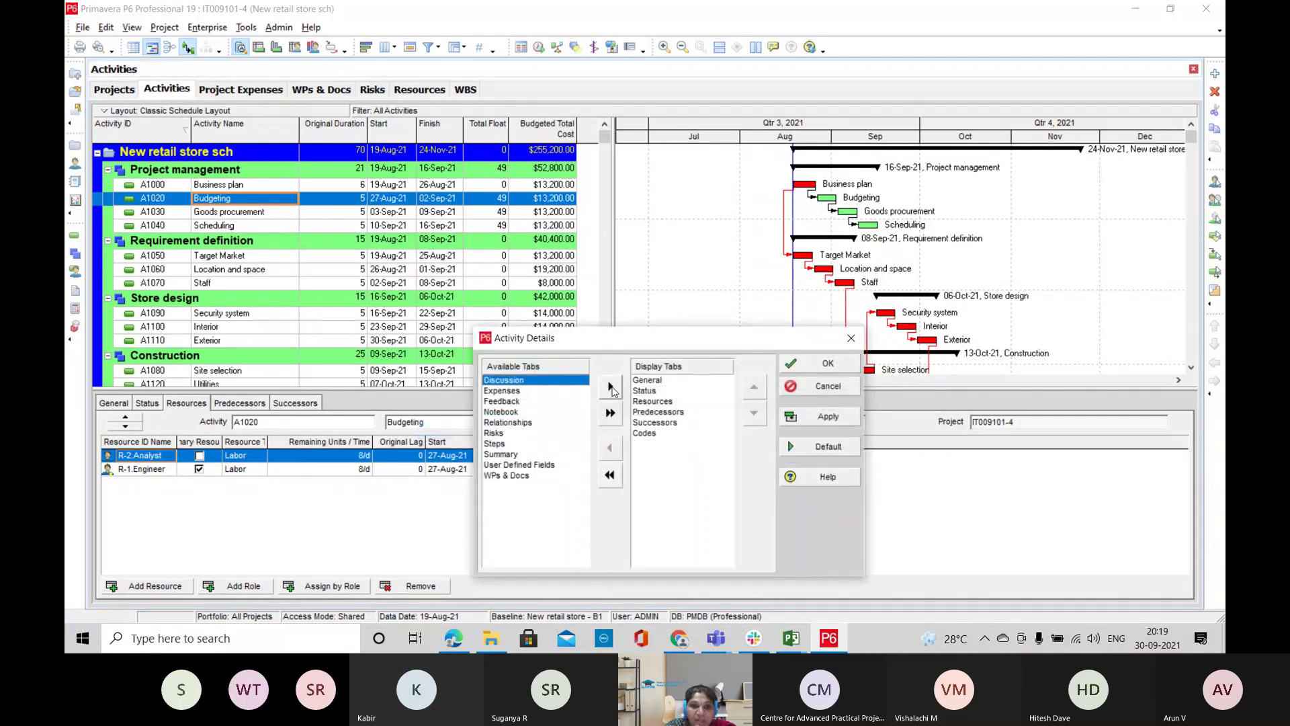
pyautogui.click(824, 364)
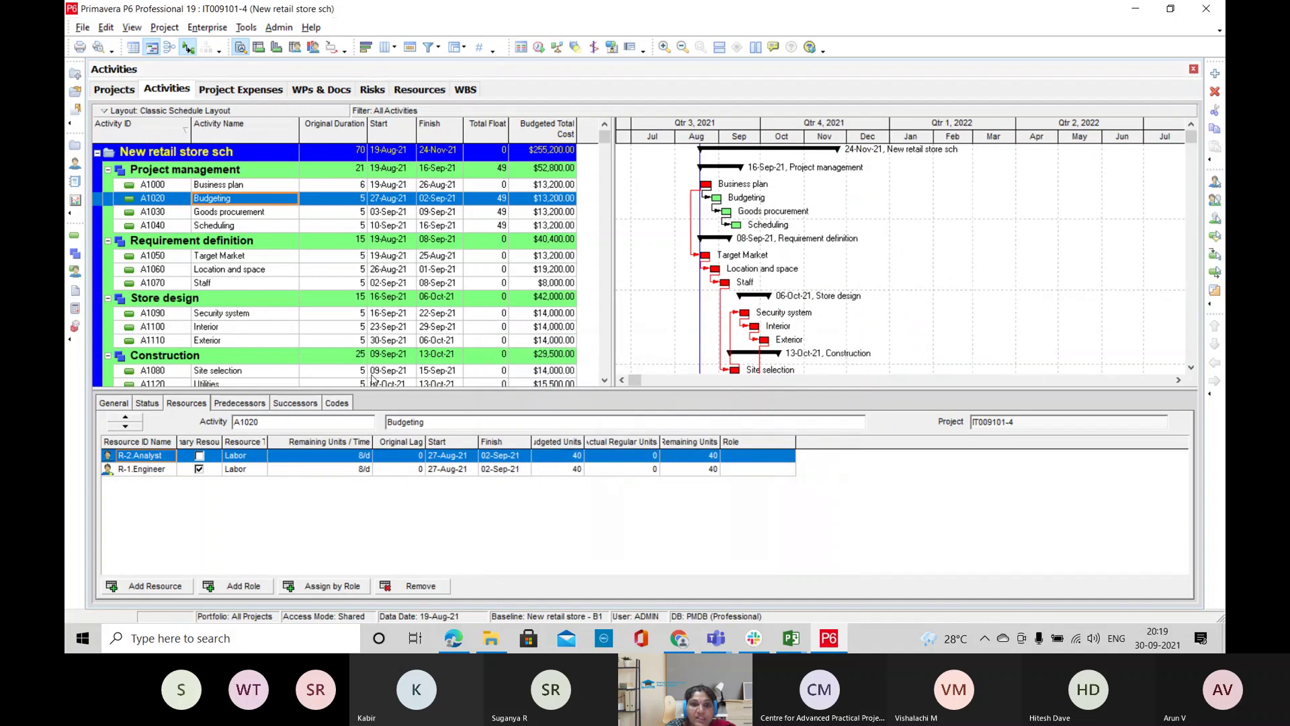
# Review the codes assigned to Budgeting, Goods procurement and Target Market, and browse the assignable project codes without assigning any
pyautogui.click(337, 403)
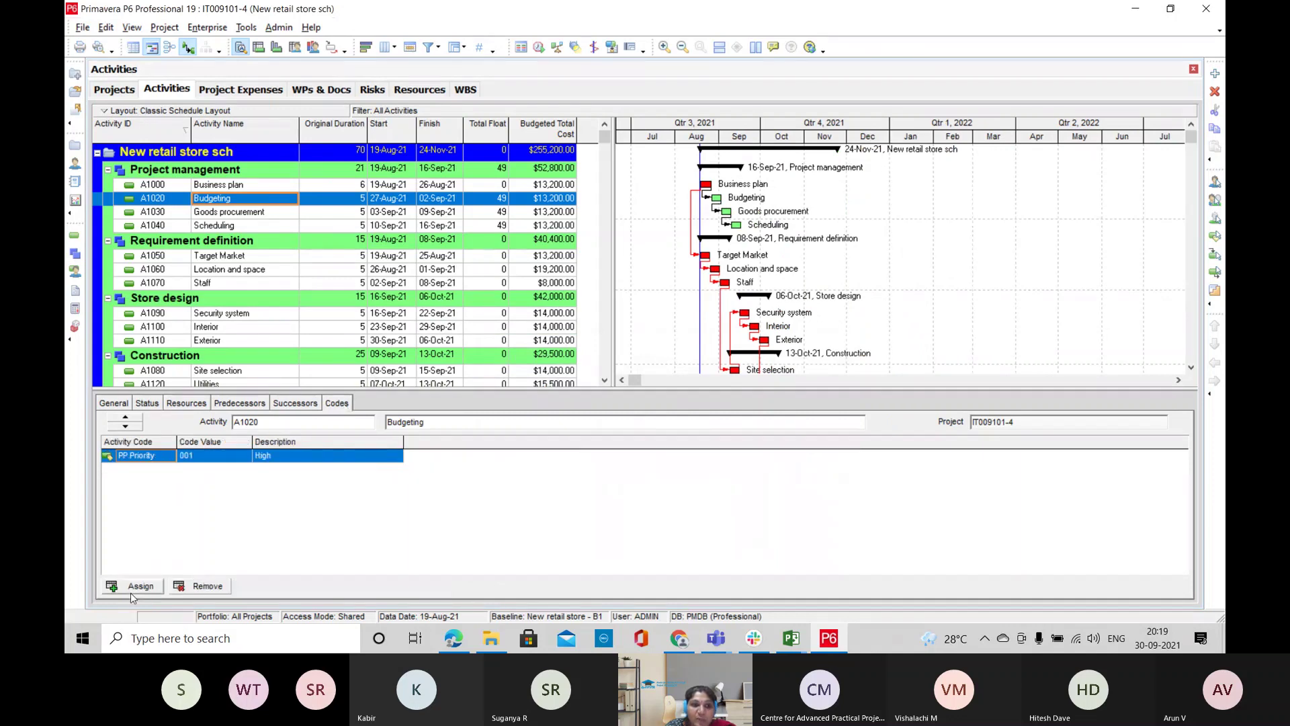
pyautogui.click(252, 212)
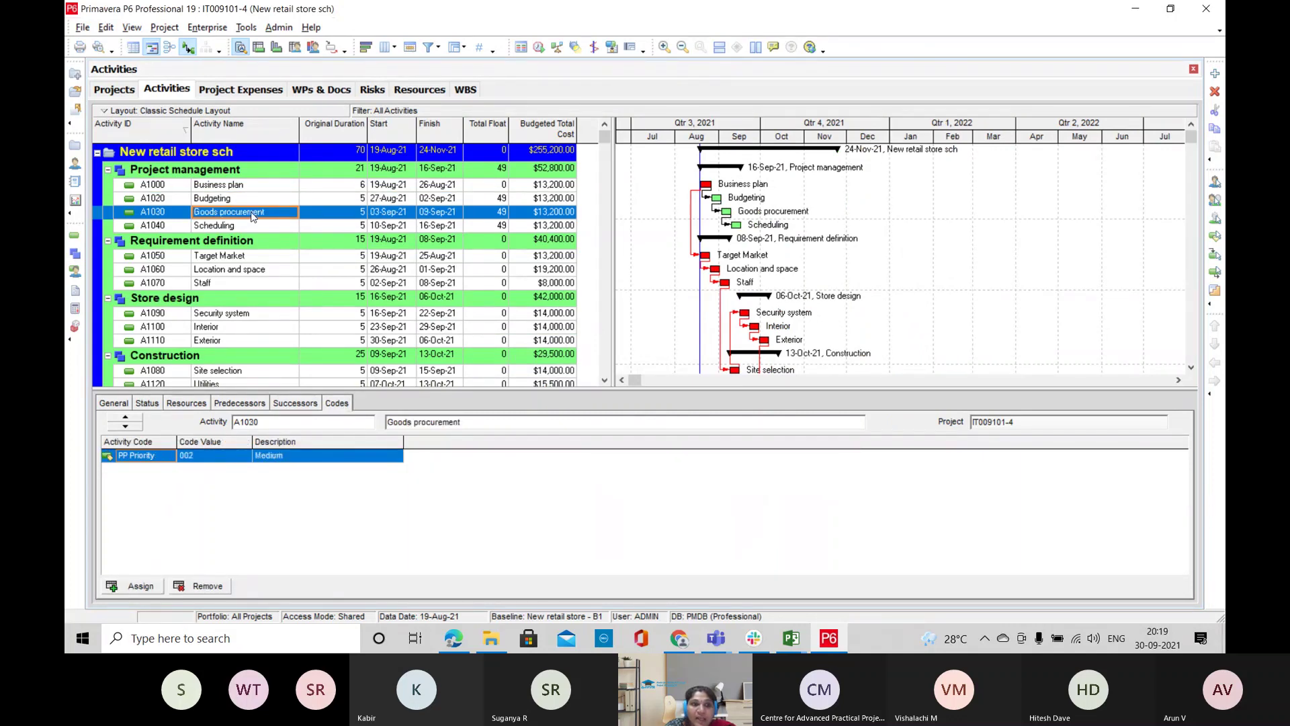
pyautogui.click(140, 586)
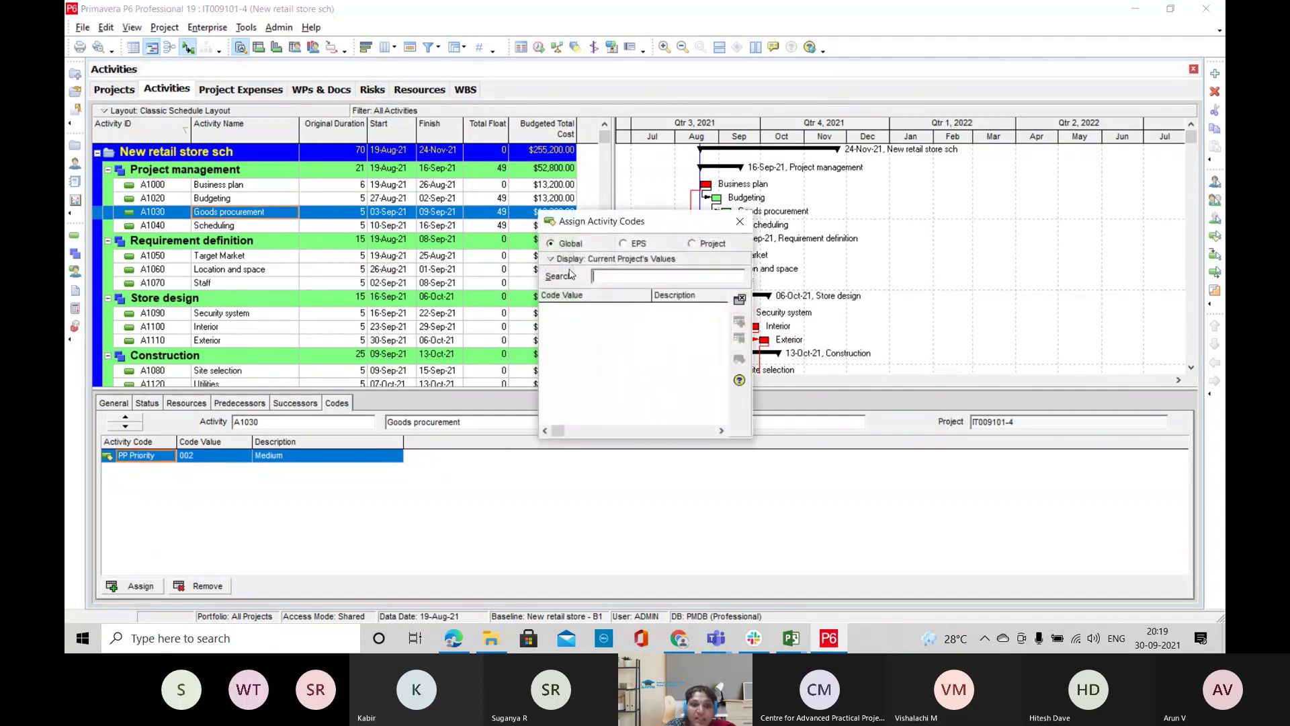
pyautogui.click(693, 244)
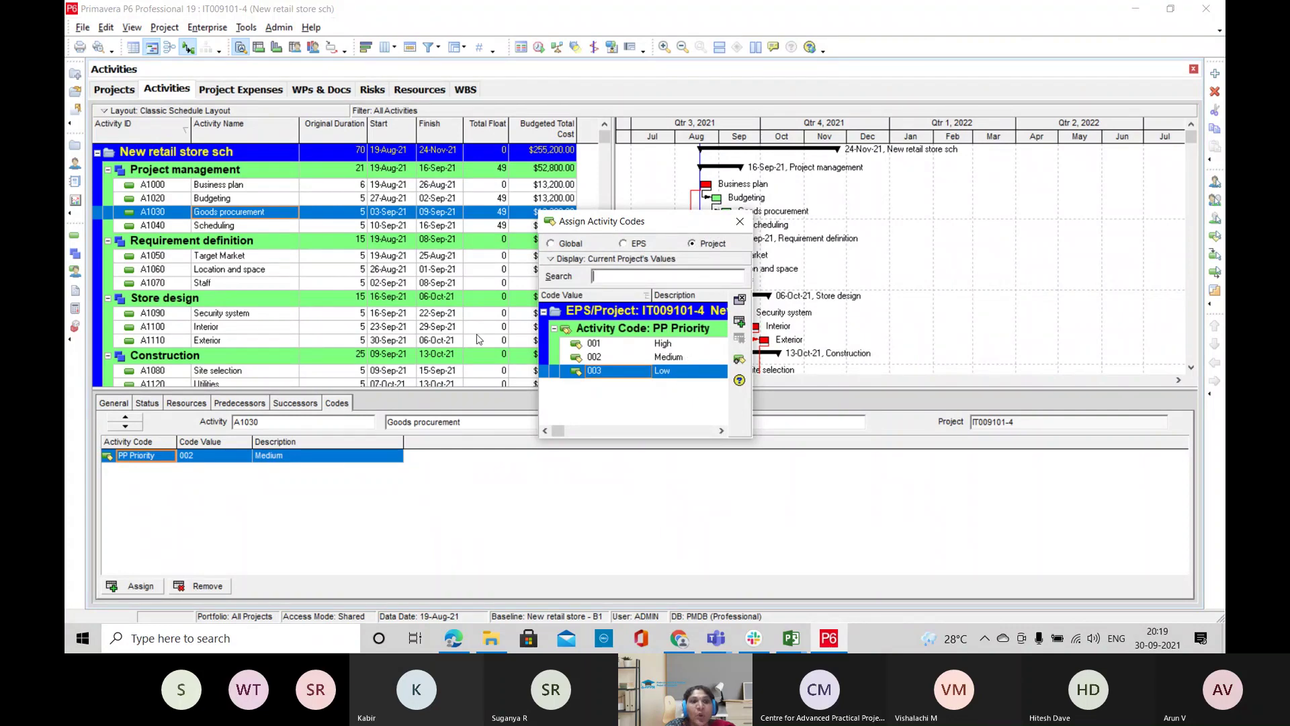
pyautogui.click(265, 259)
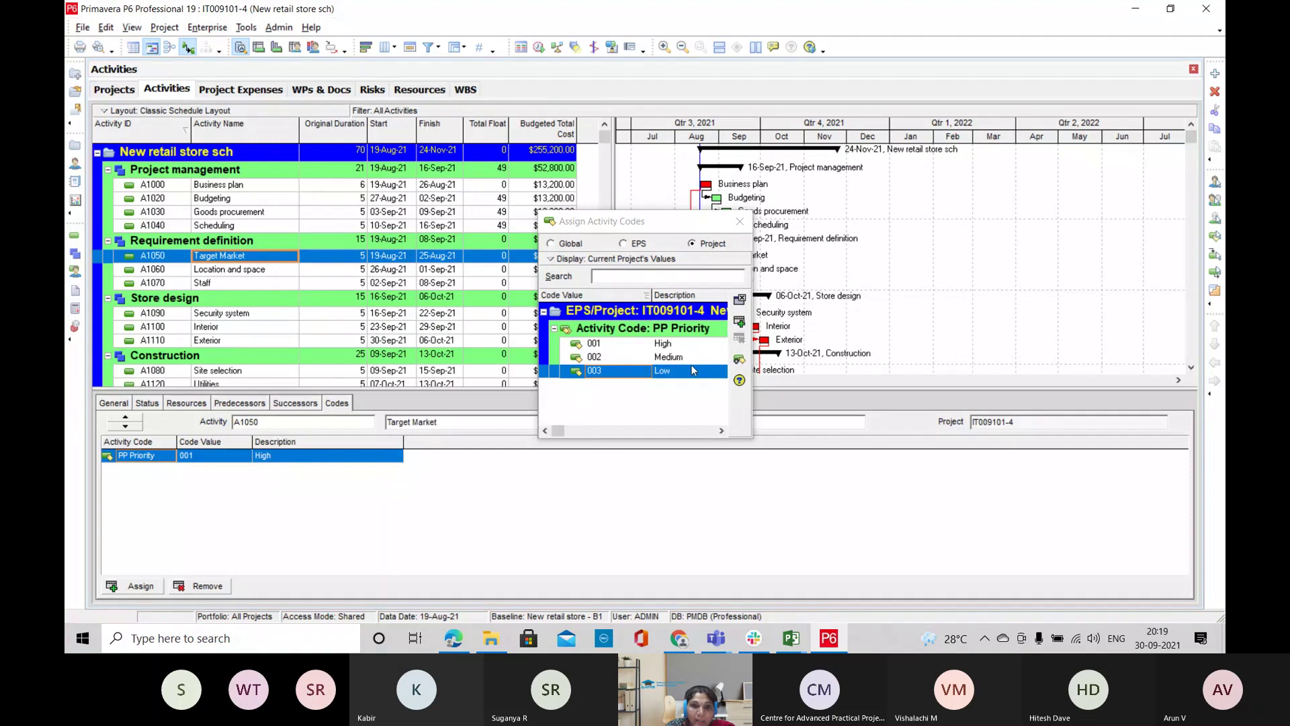
pyautogui.click(739, 299)
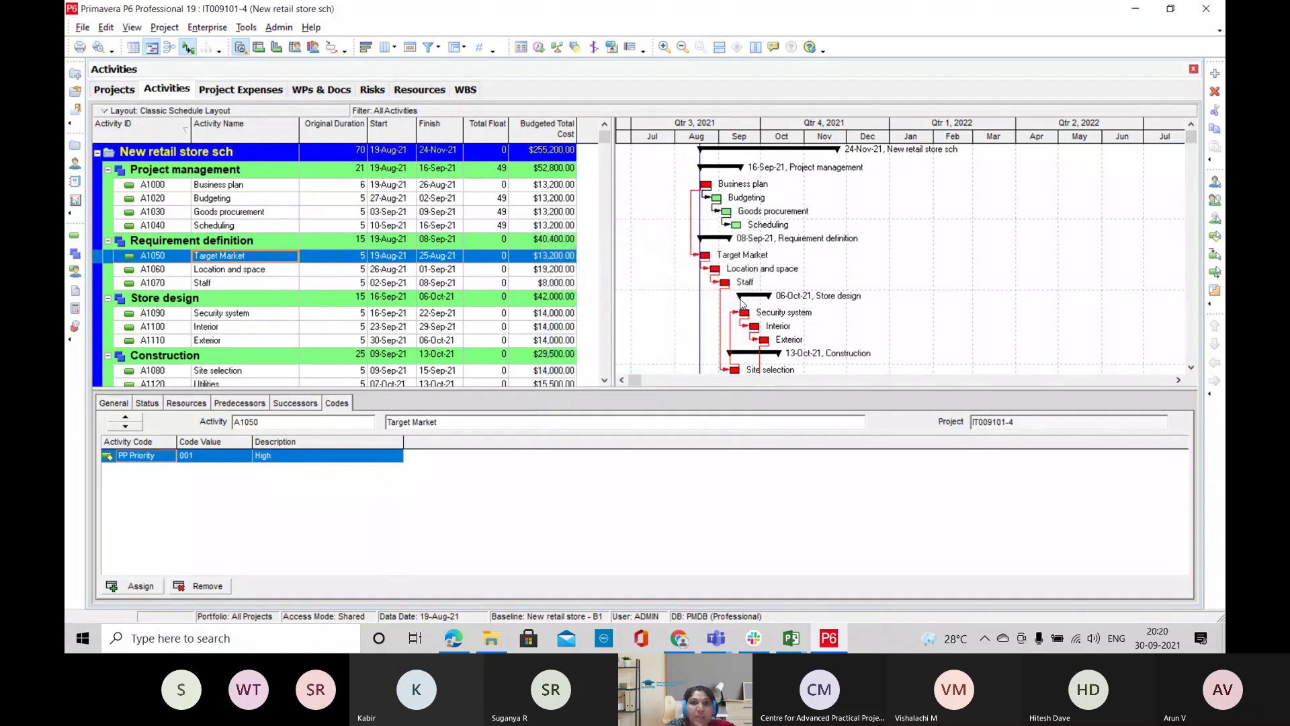
# Group the New retail store sch activities by the PP Priority activity code and review the resulting bands
pyautogui.click(165, 27)
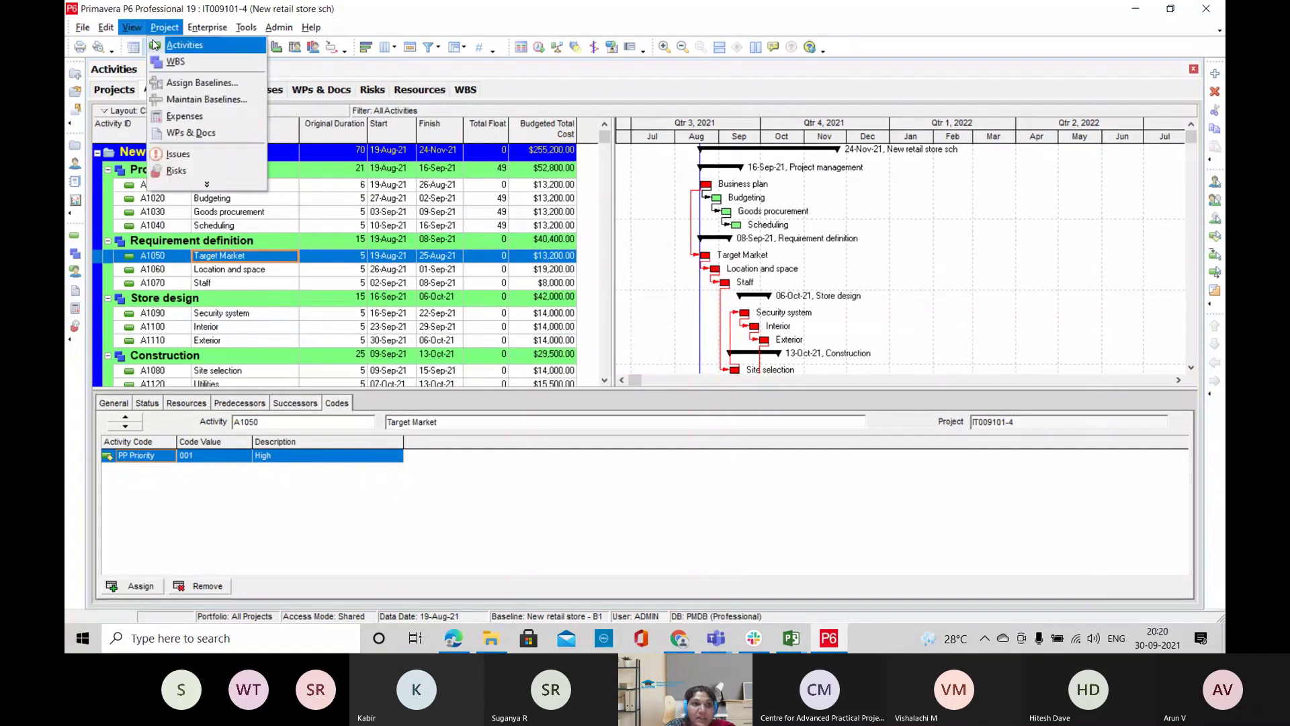
pyautogui.click(131, 27)
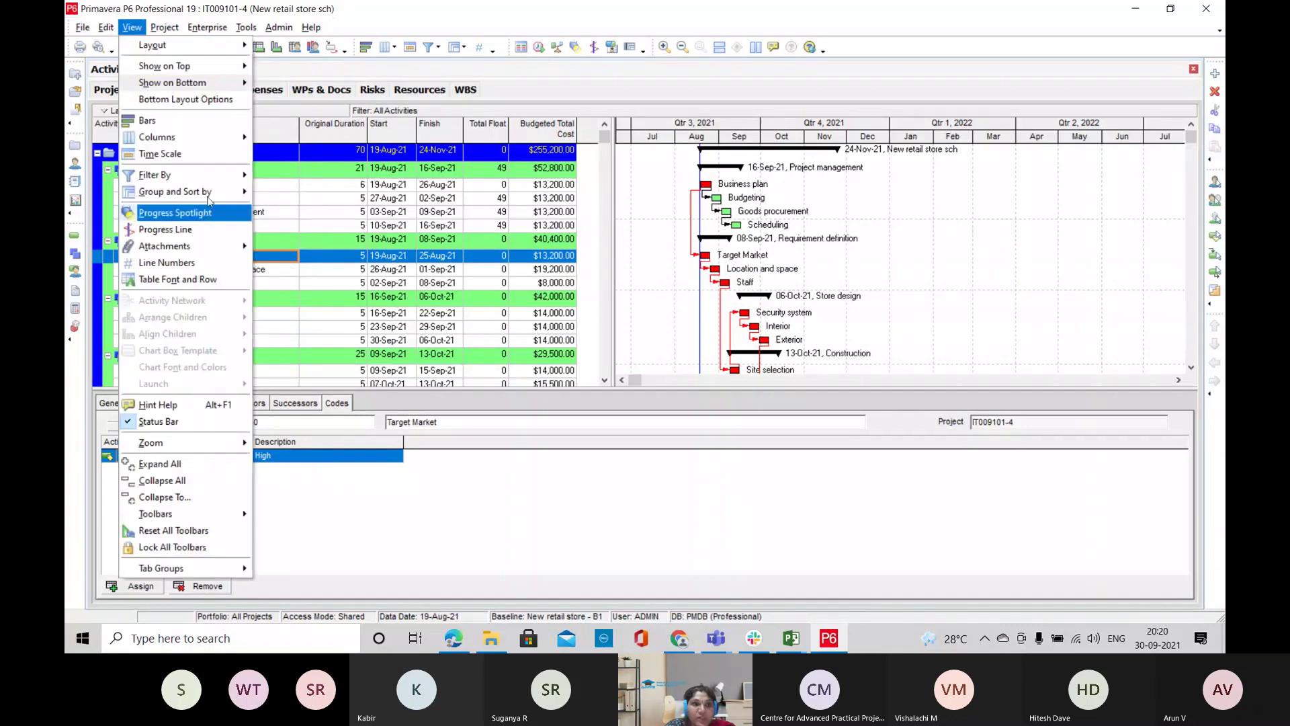
pyautogui.click(175, 191)
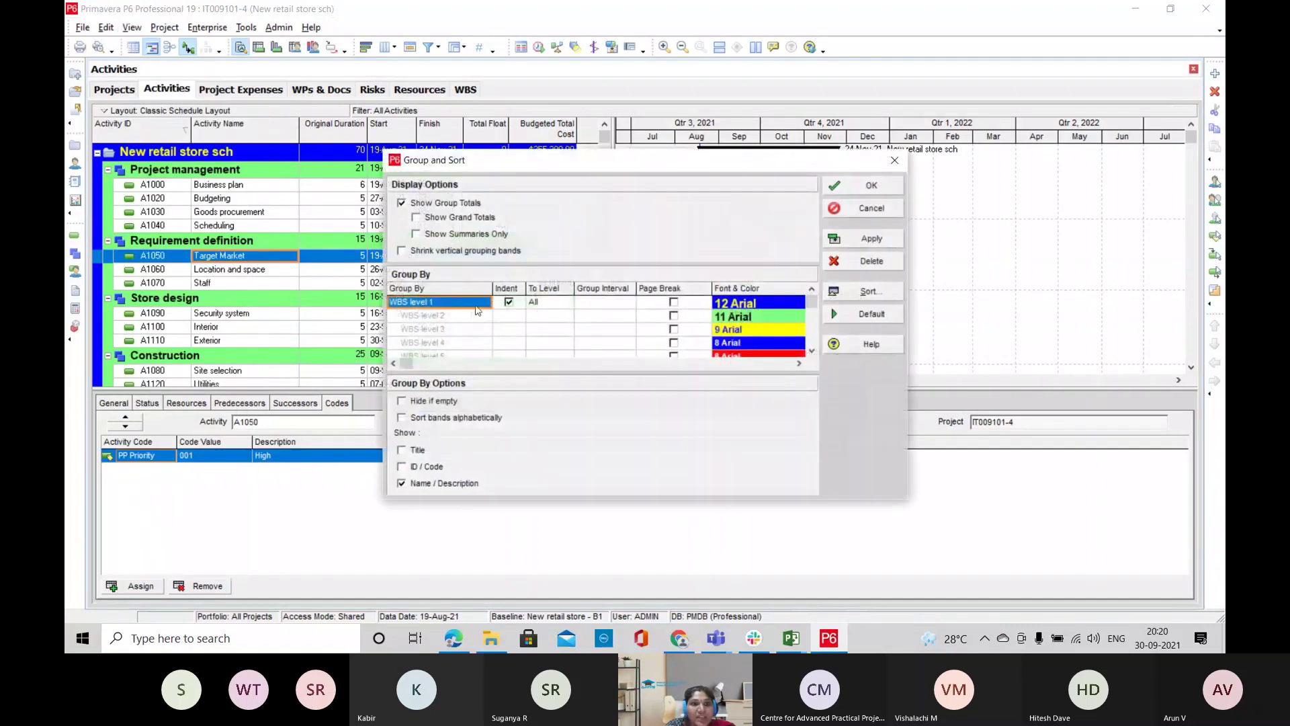
pyautogui.click(485, 303)
pyautogui.press('p')
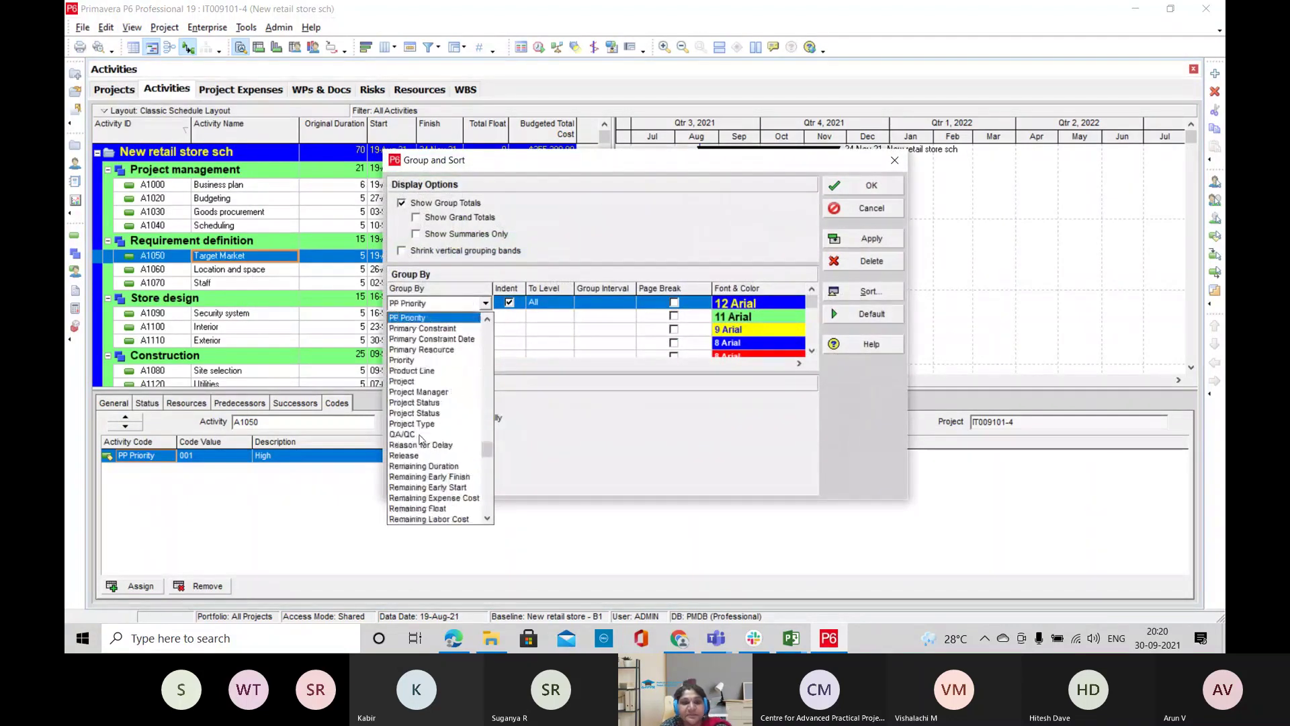
pyautogui.click(407, 317)
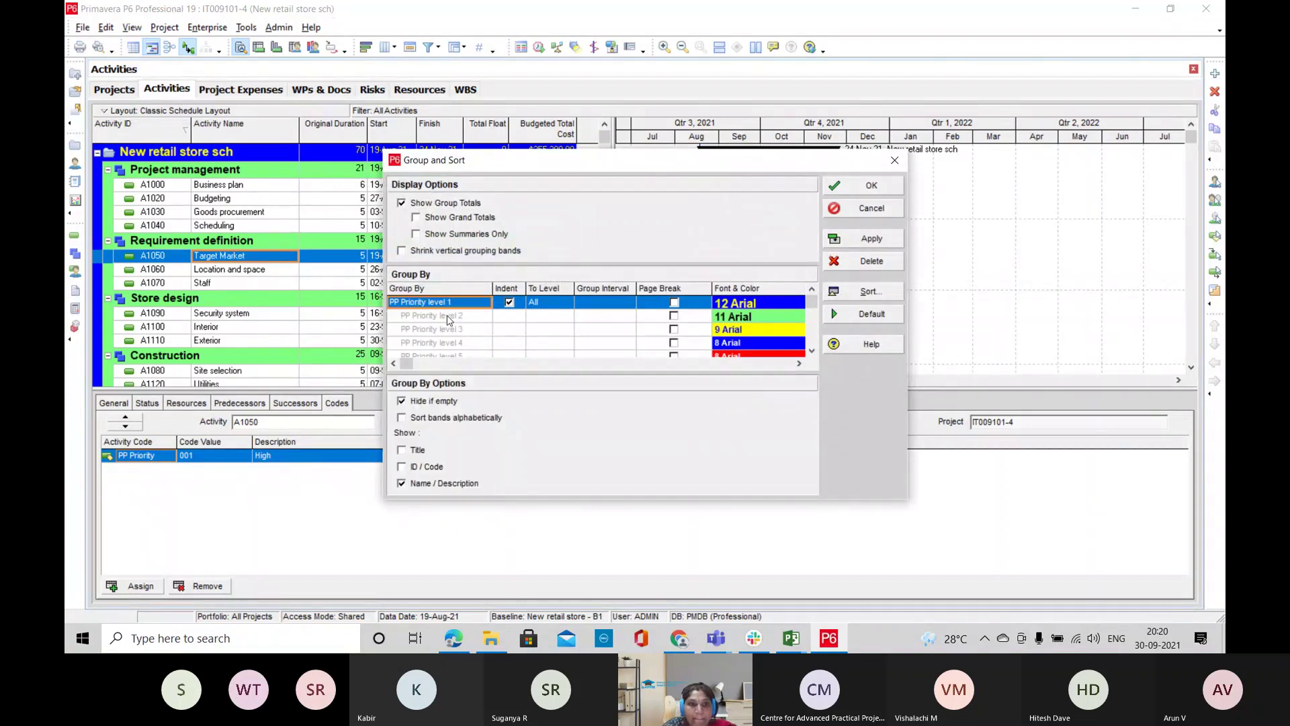
pyautogui.click(833, 189)
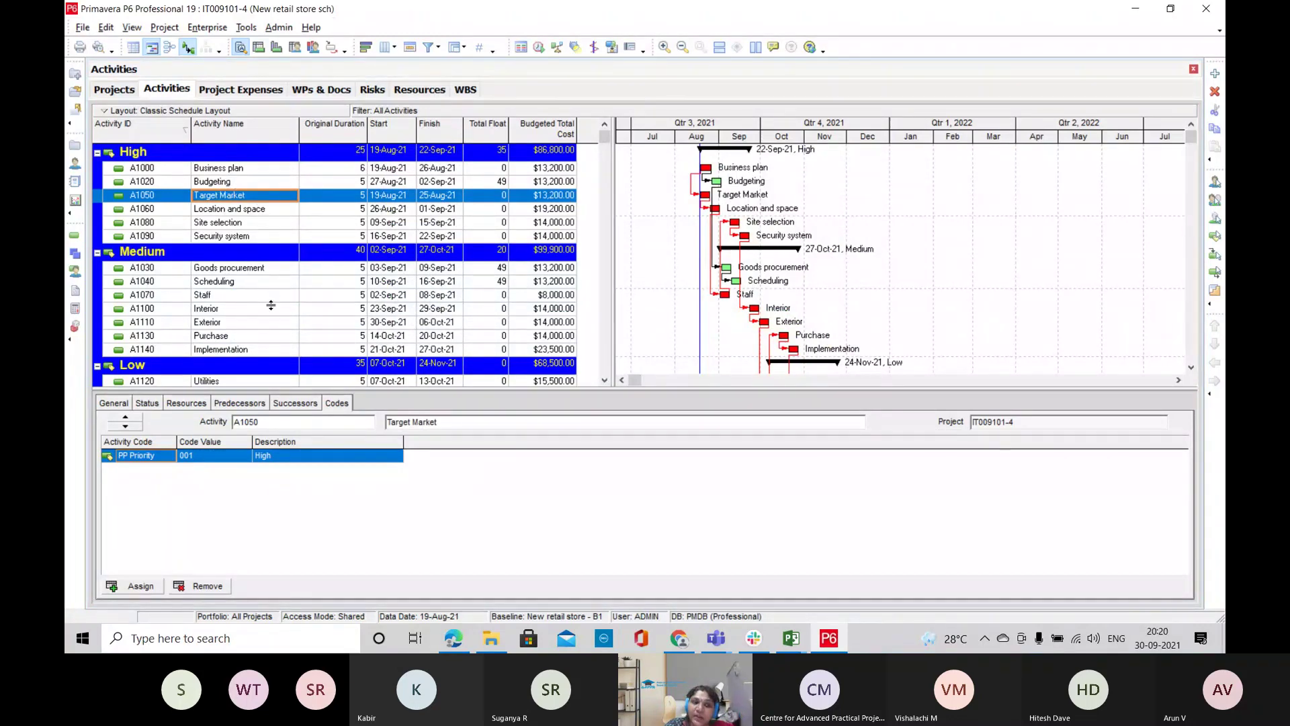
pyautogui.scroll(-1, 271, 305)
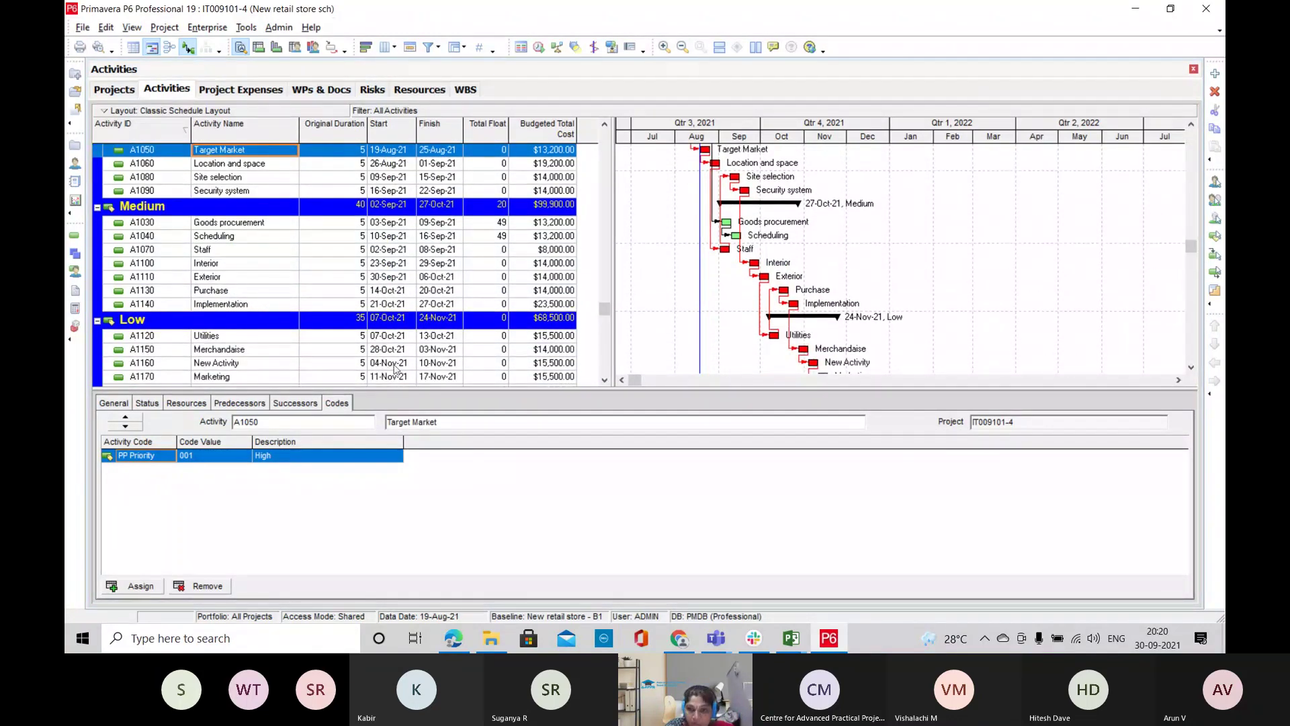
pyautogui.scroll(1, 312, 316)
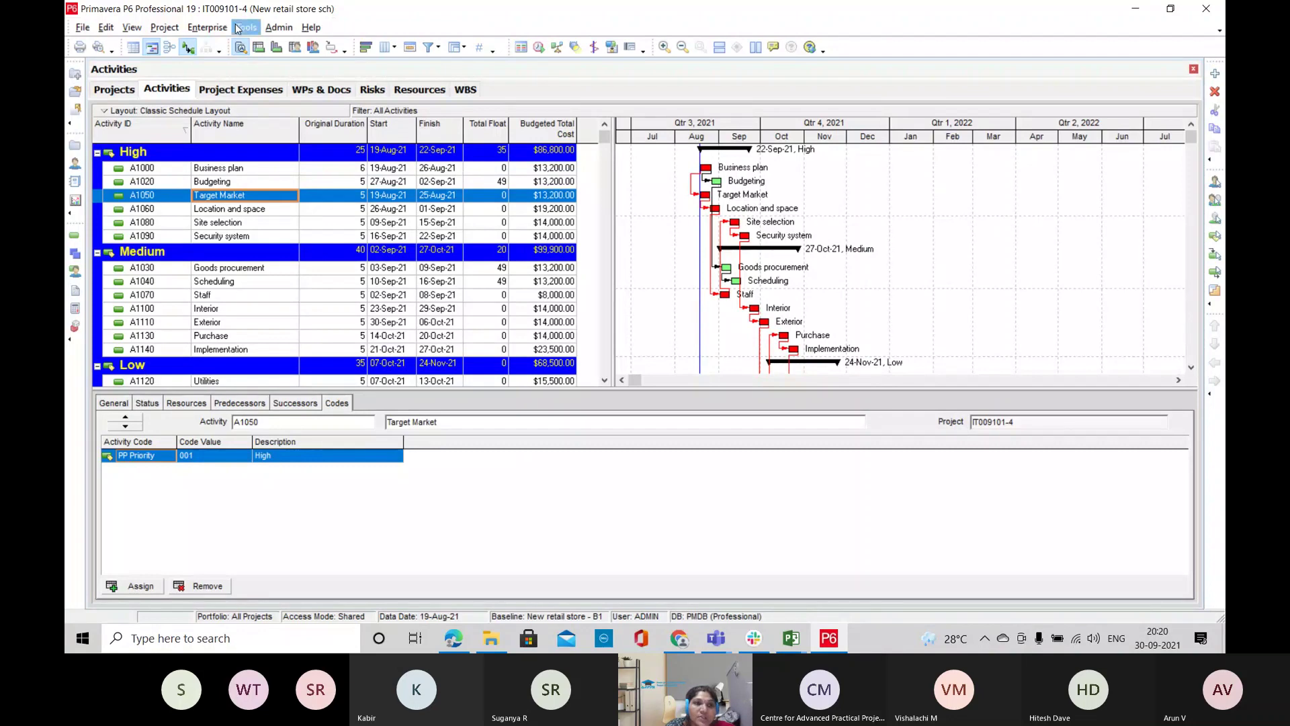
pyautogui.click(207, 27)
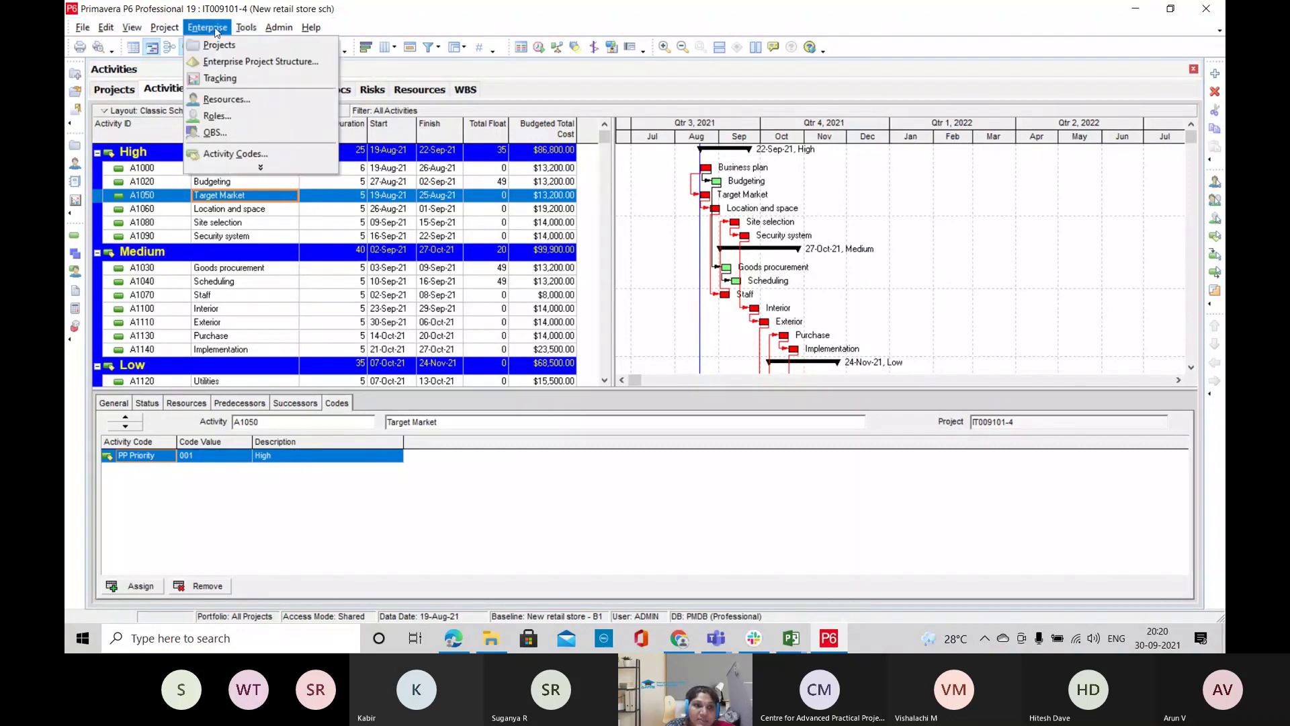
pyautogui.click(260, 167)
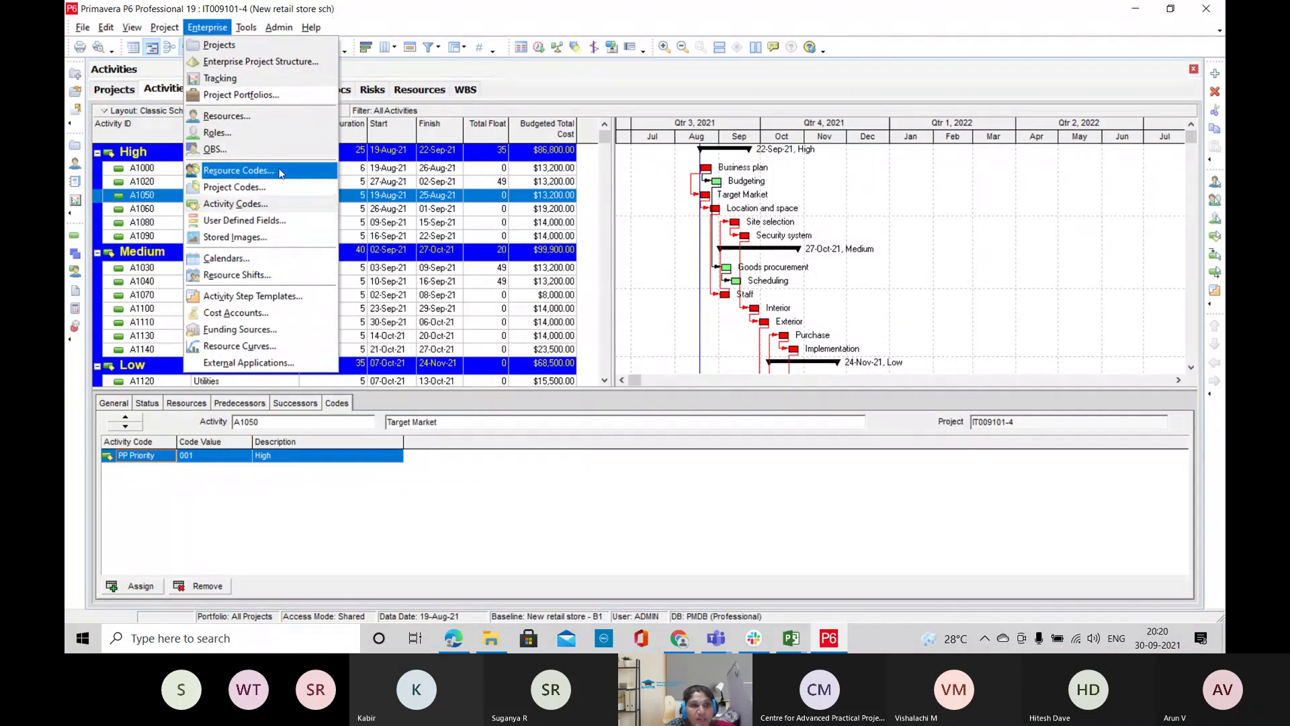
pyautogui.click(387, 183)
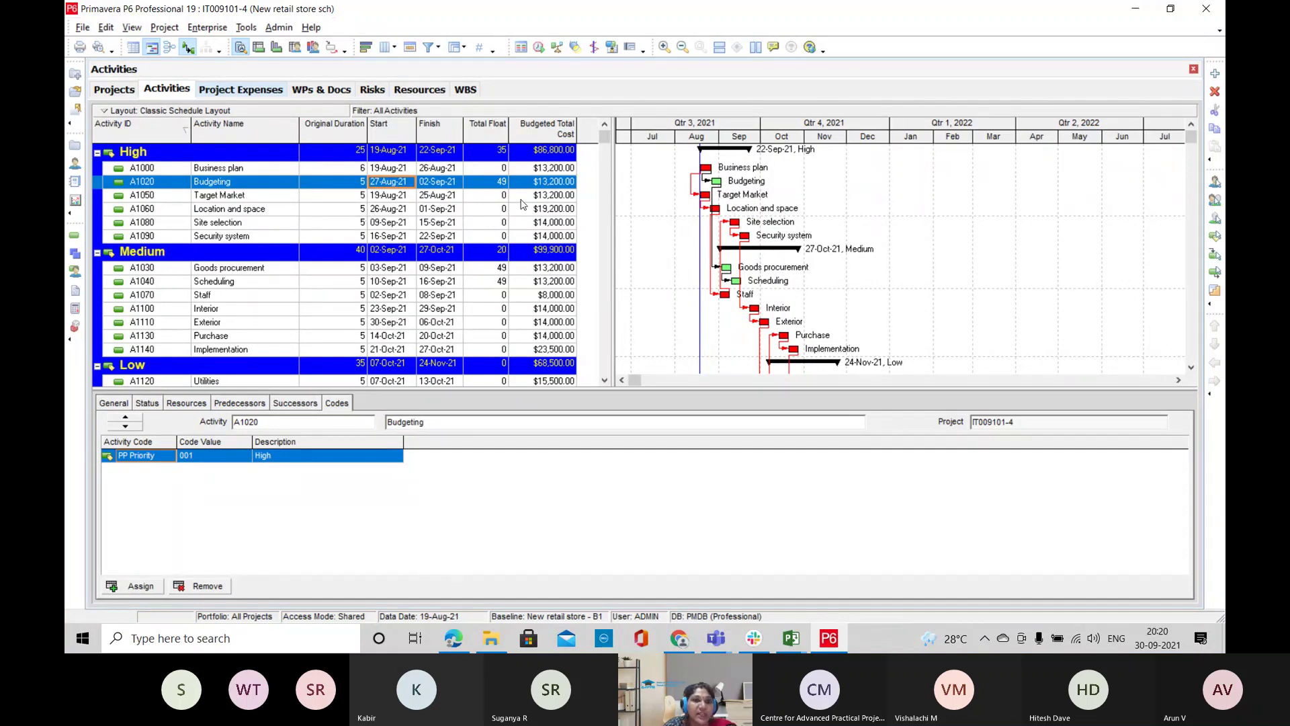
# Open the Moving office EVA project (IT009100-2) from the CAPPM Webinar group in the projects list
pyautogui.click(114, 89)
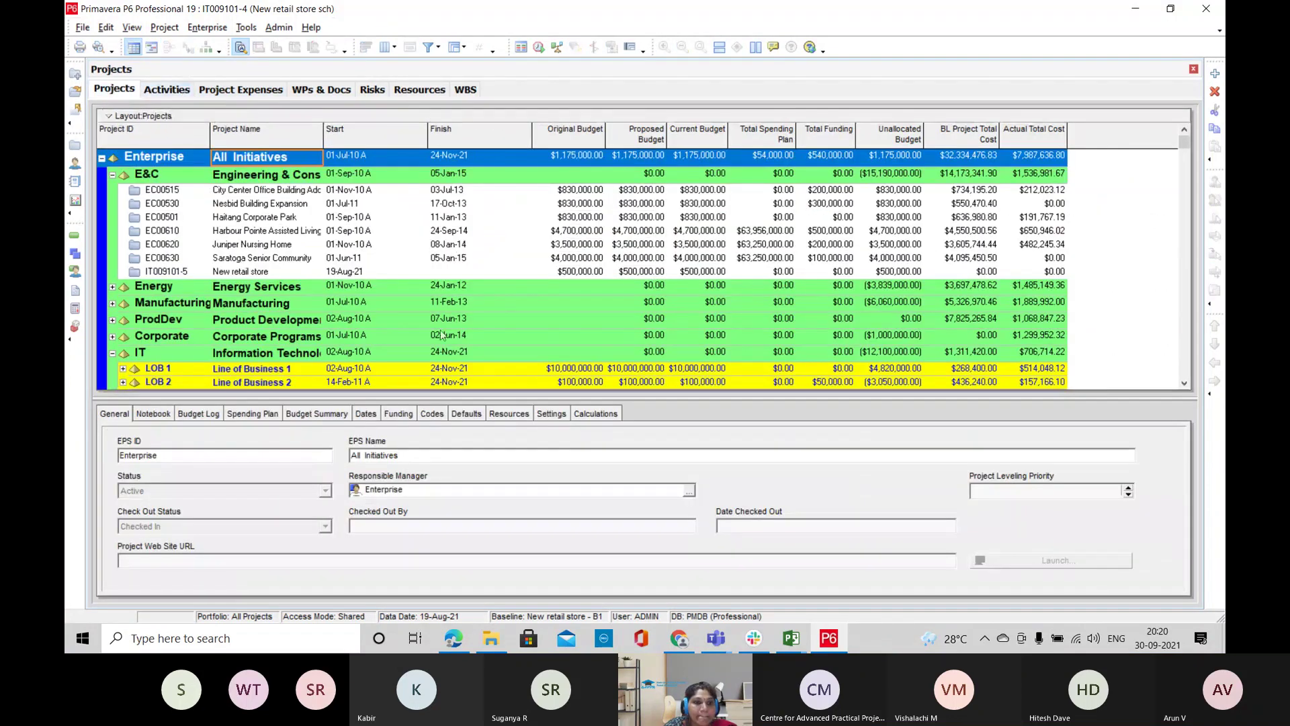
pyautogui.scroll(-2, 287, 320)
pyautogui.scroll(-1, 287, 320)
pyautogui.click(279, 376)
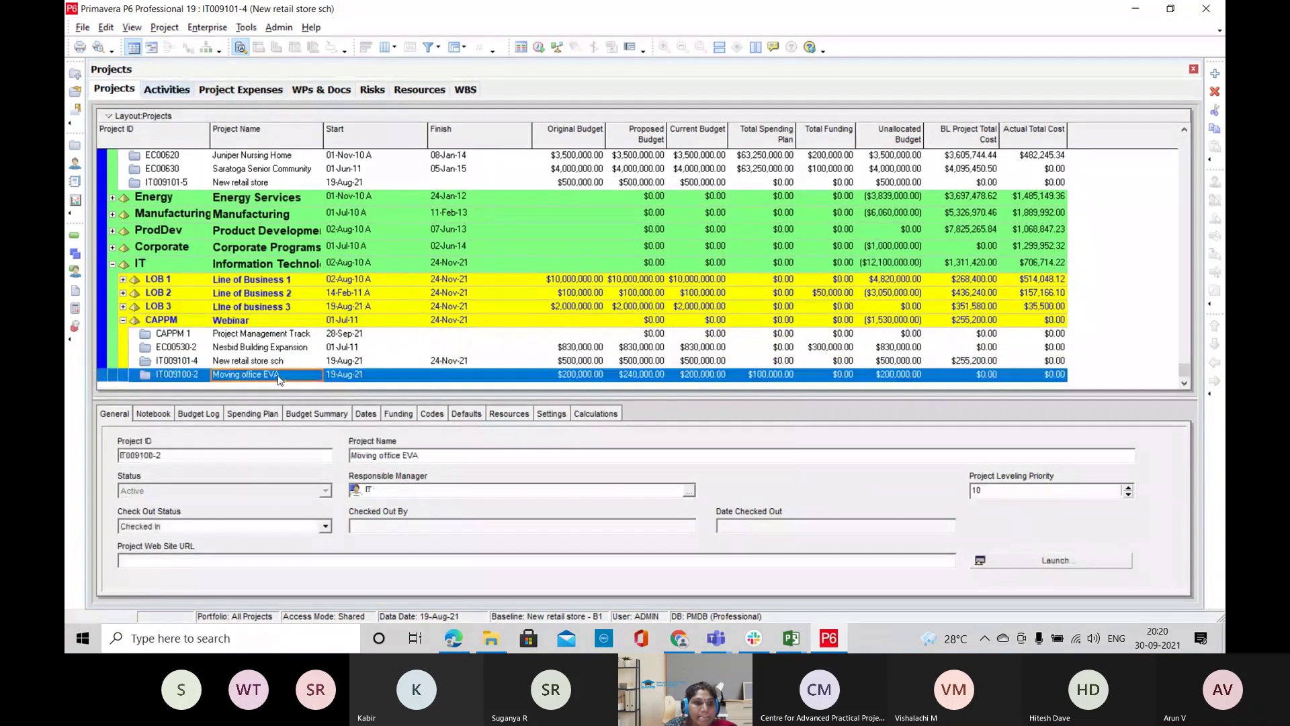
pyautogui.rightClick(279, 380)
pyautogui.click(329, 254)
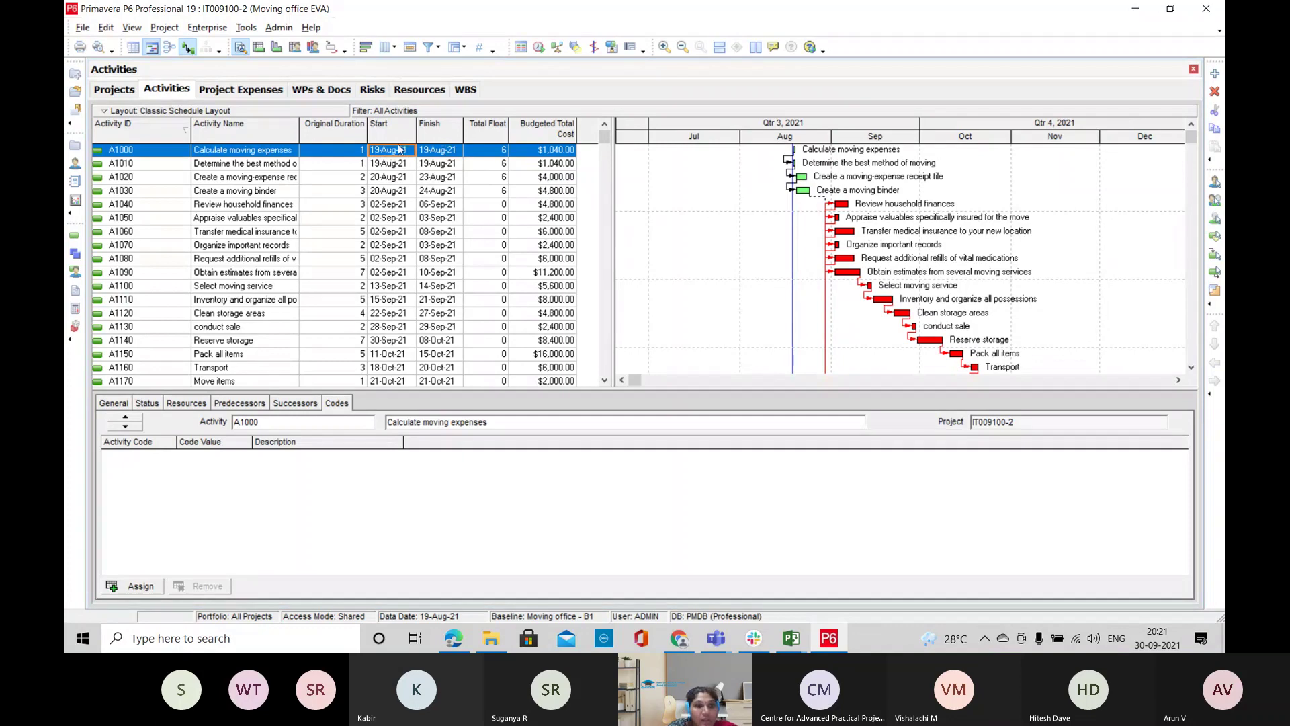
# Turn on Progress Spotlight and extend the highlighted period in the Gantt chart to 25-Aug-21
pyautogui.click(576, 48)
pyautogui.moveTo(884, 194); pyautogui.dragTo(811, 201)
pyautogui.moveTo(811, 258); pyautogui.dragTo(811, 298)
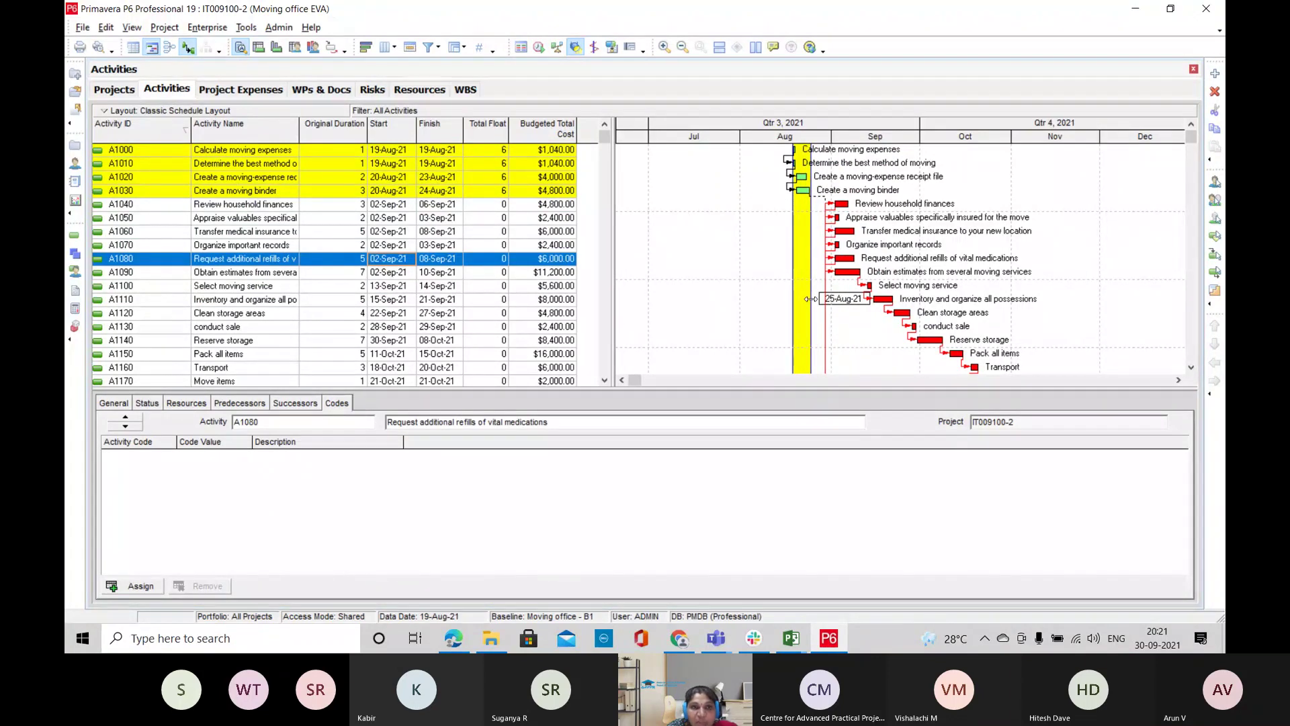
# Record Calculate moving expenses (A1000) as started and finished on 19-Aug-21 in its status details
pyautogui.click(247, 154)
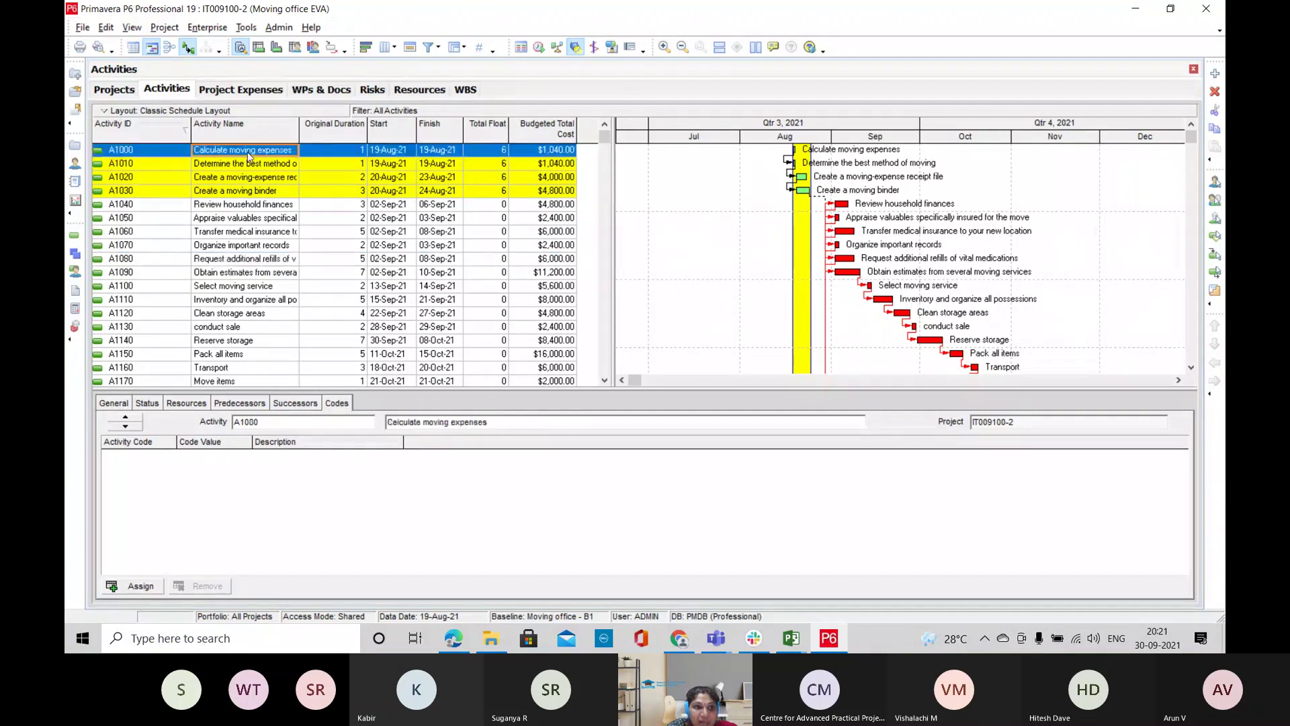
pyautogui.click(146, 404)
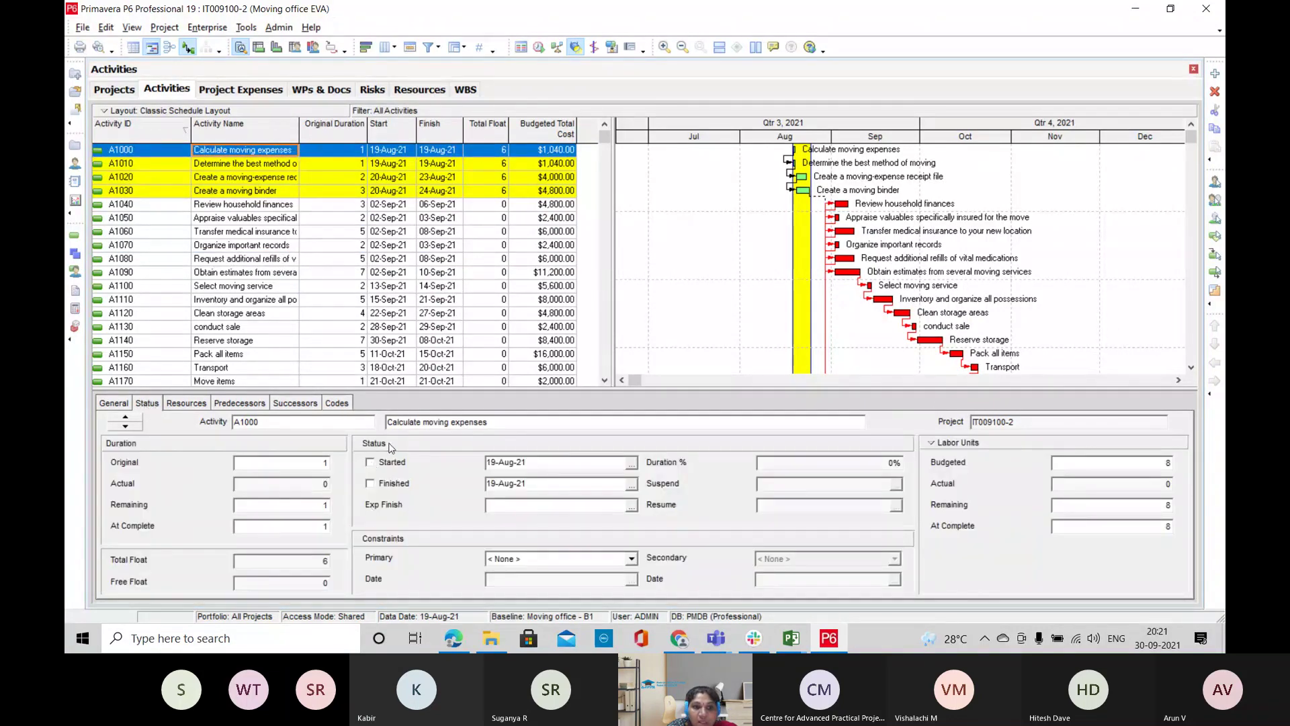
pyautogui.click(385, 464)
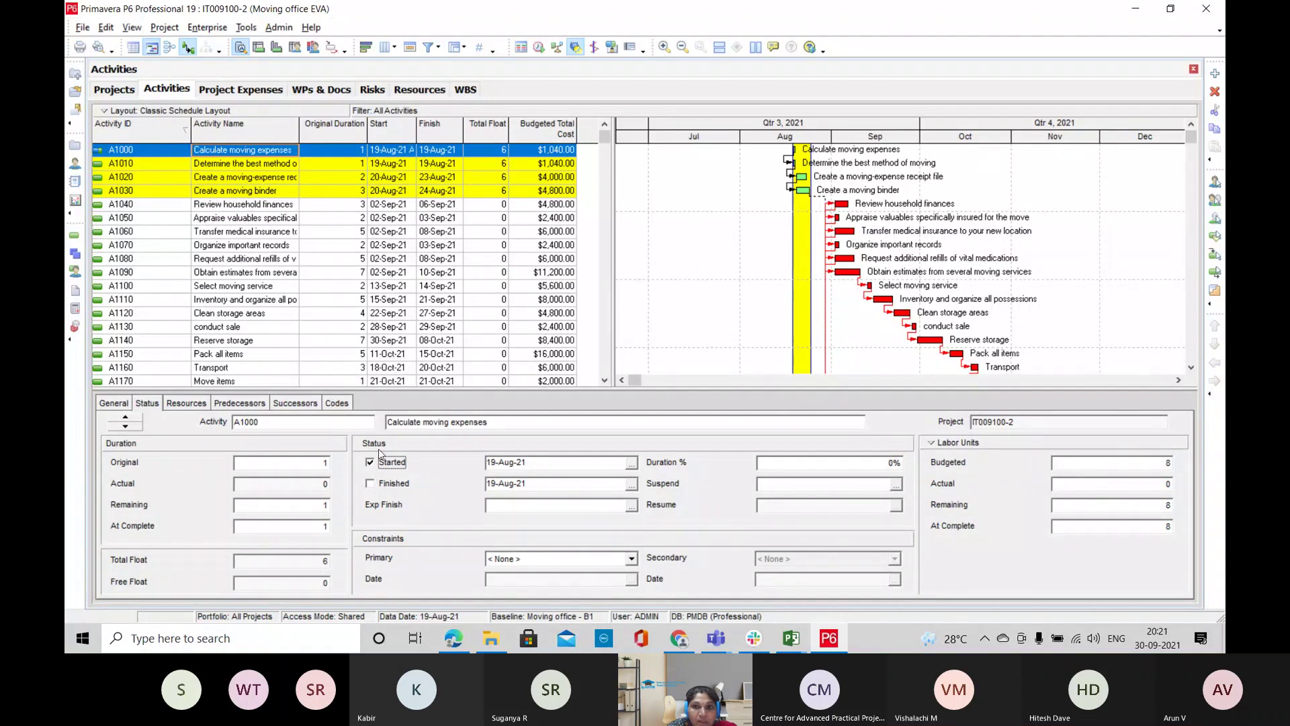
pyautogui.click(405, 485)
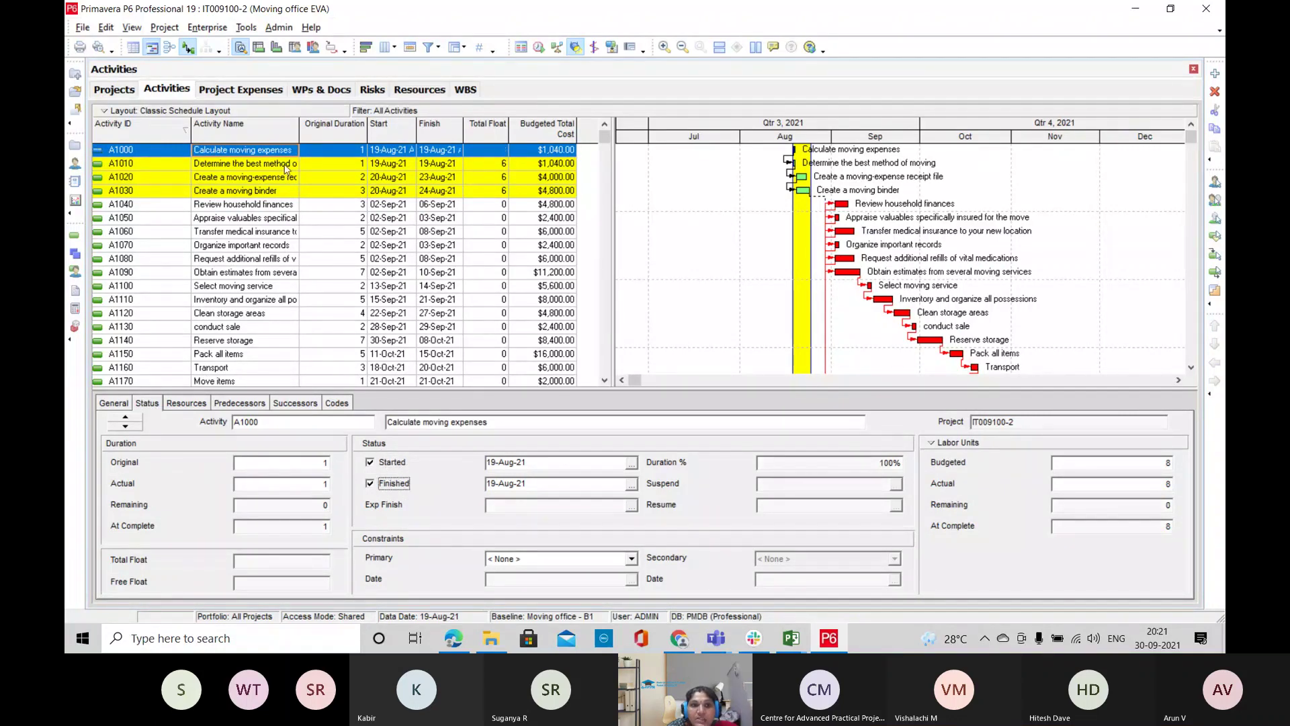
# Record Determine the best method of moving (A1010) as started on 20-Aug-21 and finished on 20-Aug-21
pyautogui.click(293, 166)
pyautogui.click(393, 464)
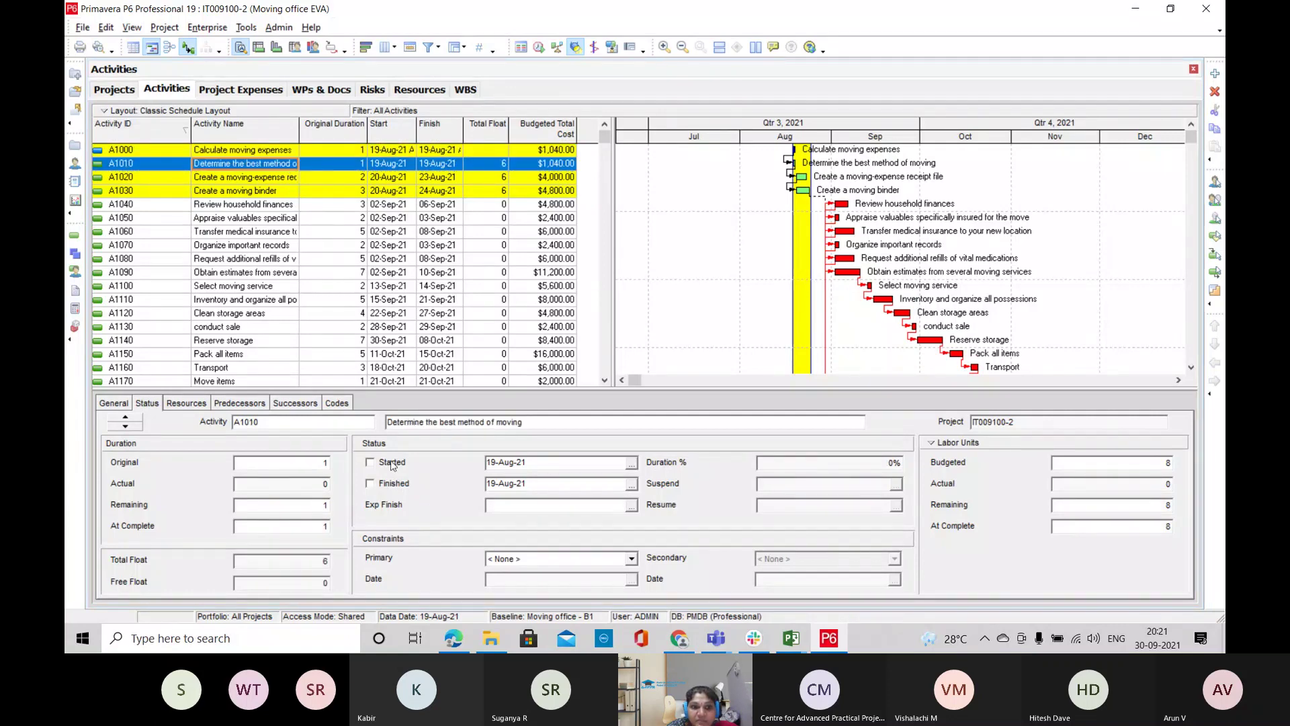
pyautogui.click(631, 463)
pyautogui.click(650, 317)
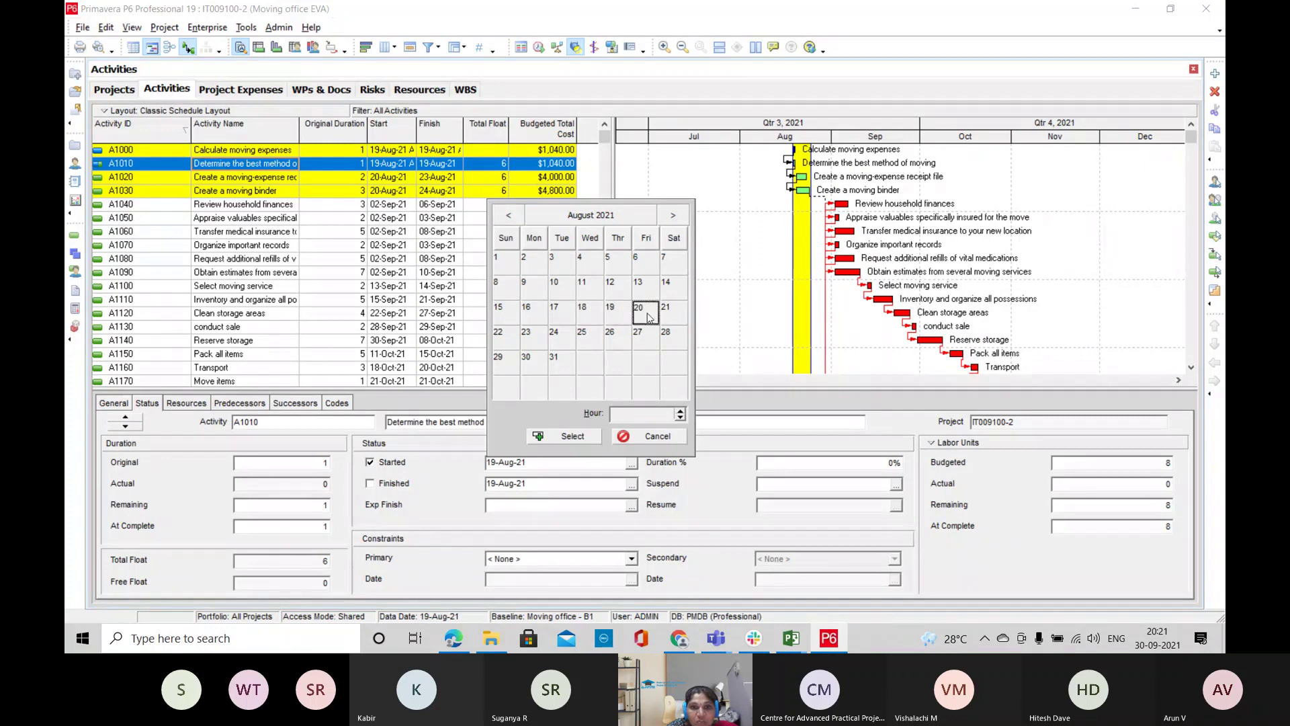
pyautogui.click(564, 436)
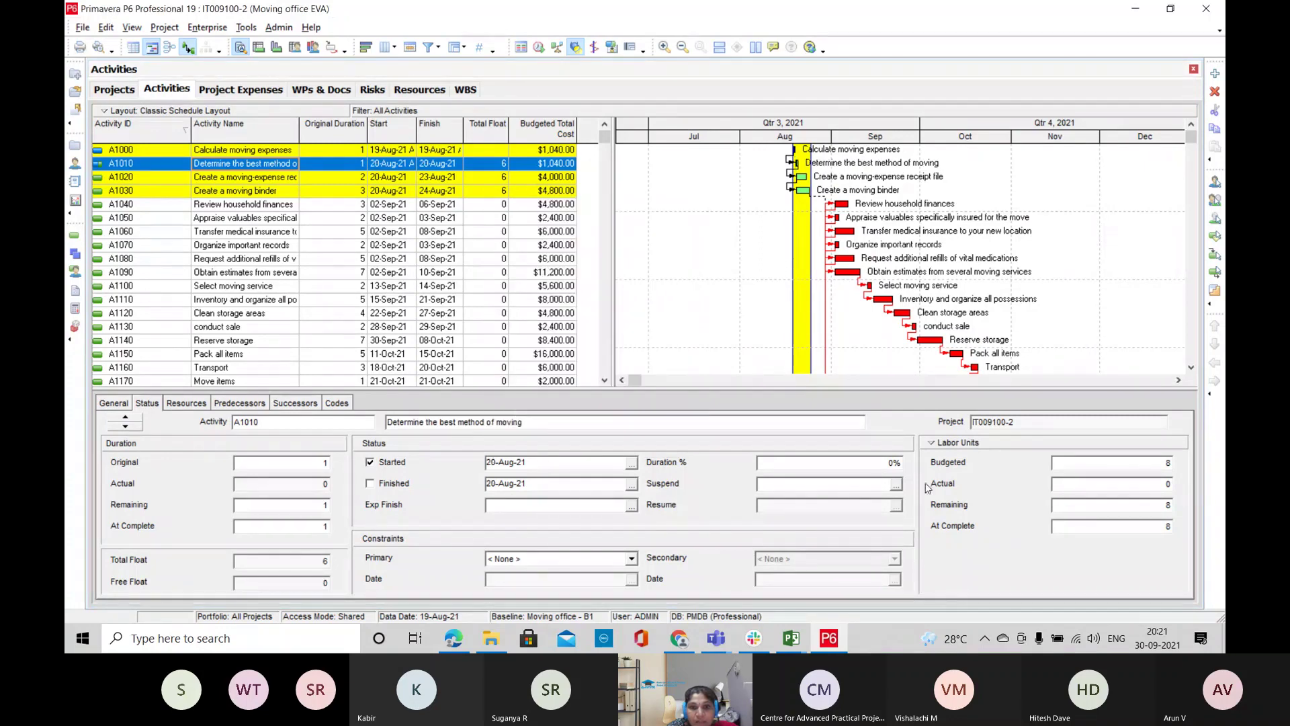
pyautogui.click(395, 483)
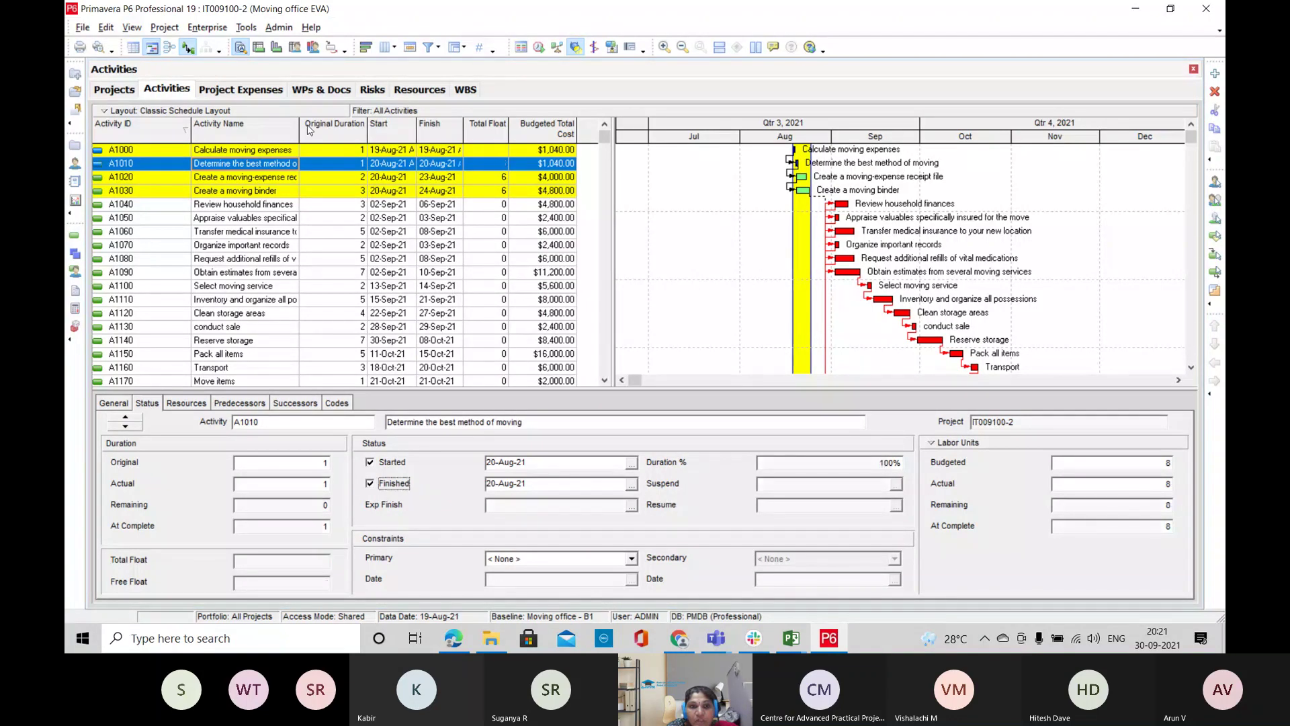
# Mark Create a moving-expense receipt file (A1020) as started on 20-Aug-21 and set its duration complete to 75%
pyautogui.click(282, 179)
pyautogui.click(370, 463)
pyautogui.click(370, 483)
pyautogui.click(866, 462)
pyautogui.moveTo(866, 462); pyautogui.dragTo(715, 465)
pyautogui.click(388, 483)
pyautogui.click(801, 463)
pyautogui.write('75')
pyautogui.press('Return')
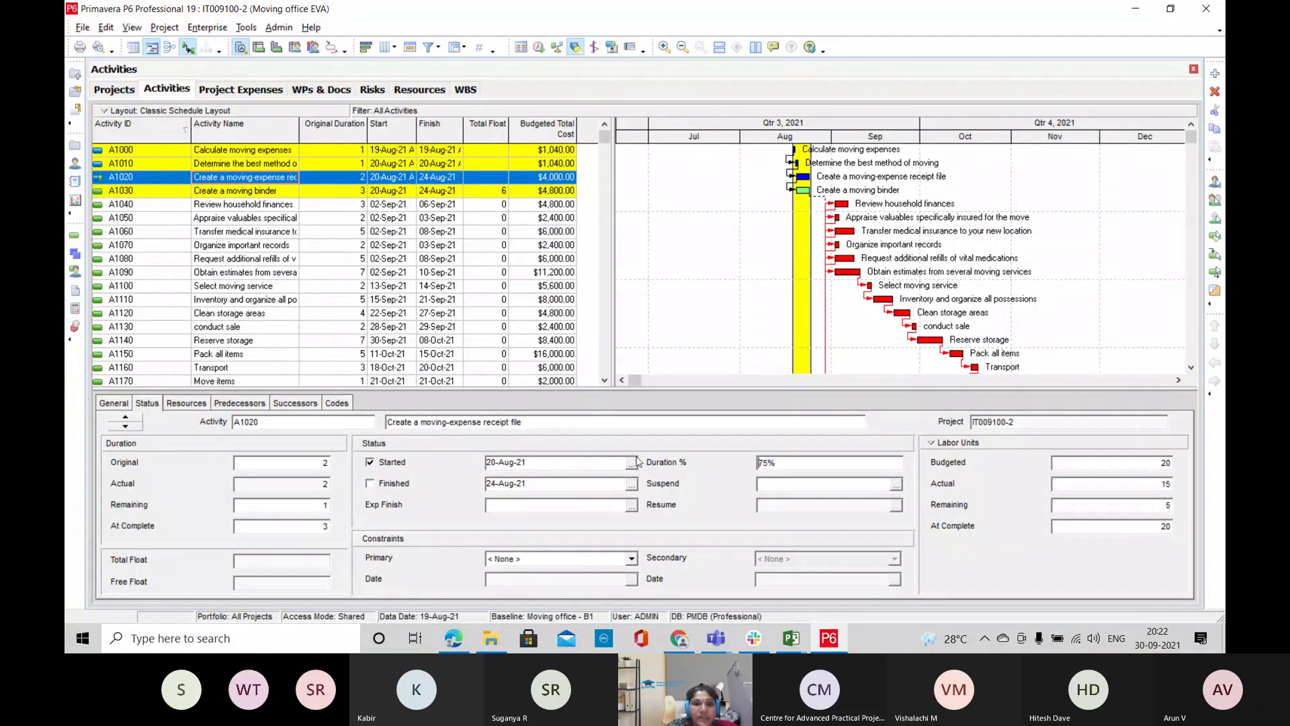
# Mark Create a moving binder (A1030) as started with an actual start date of 21-Aug-21
pyautogui.click(260, 191)
pyautogui.click(370, 462)
pyautogui.click(632, 464)
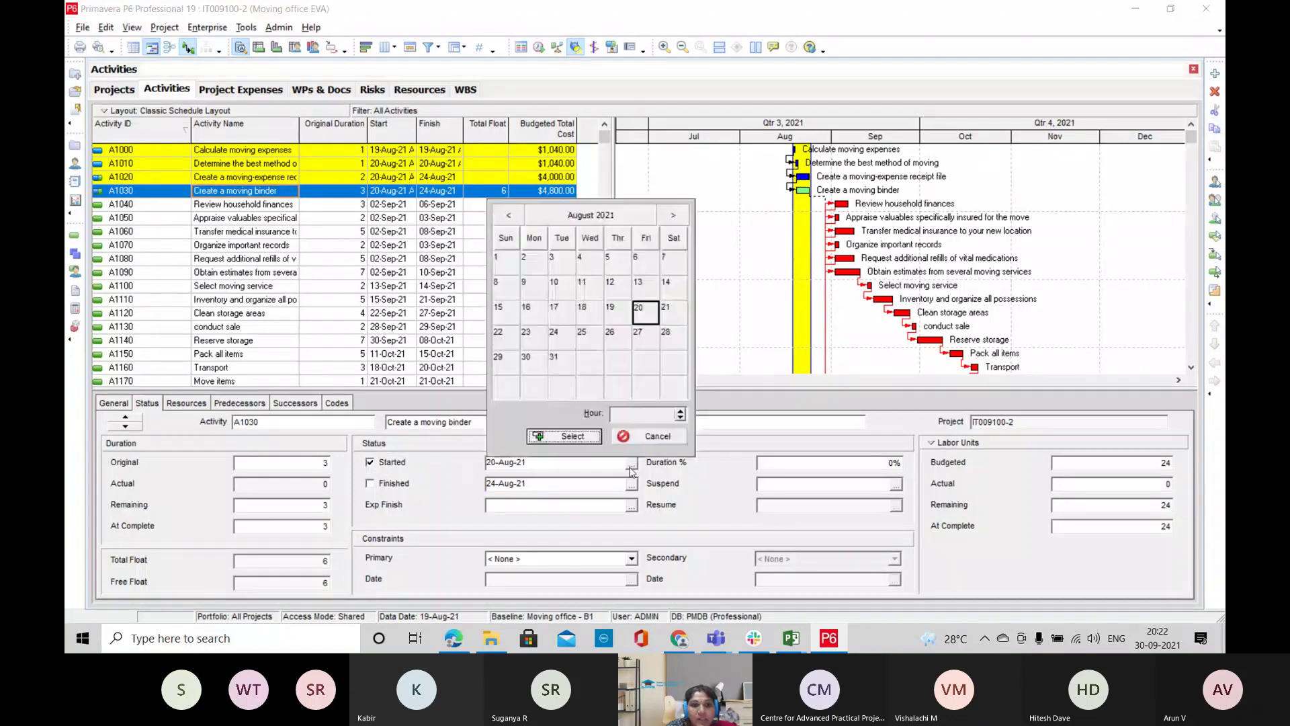
pyautogui.click(678, 320)
pyautogui.click(573, 436)
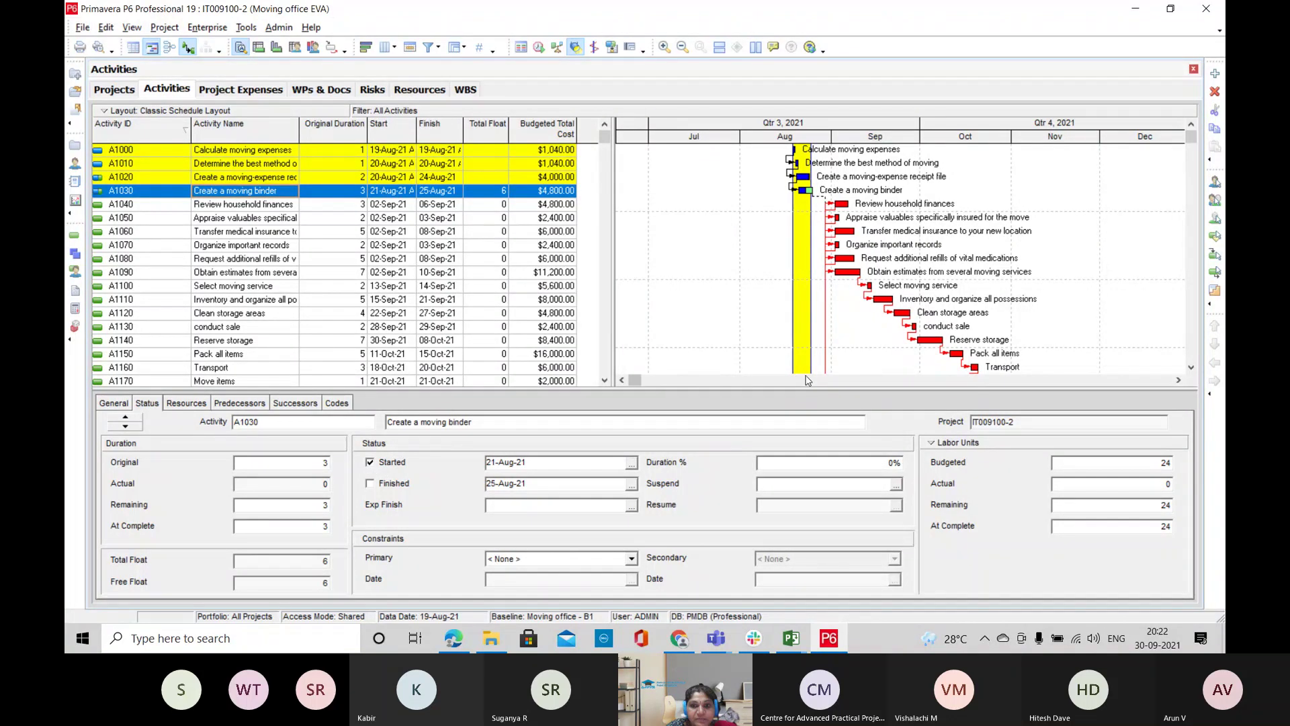
# Reschedule the Moving office EVA project with a current data date of 25-Aug-21
pyautogui.click(807, 349)
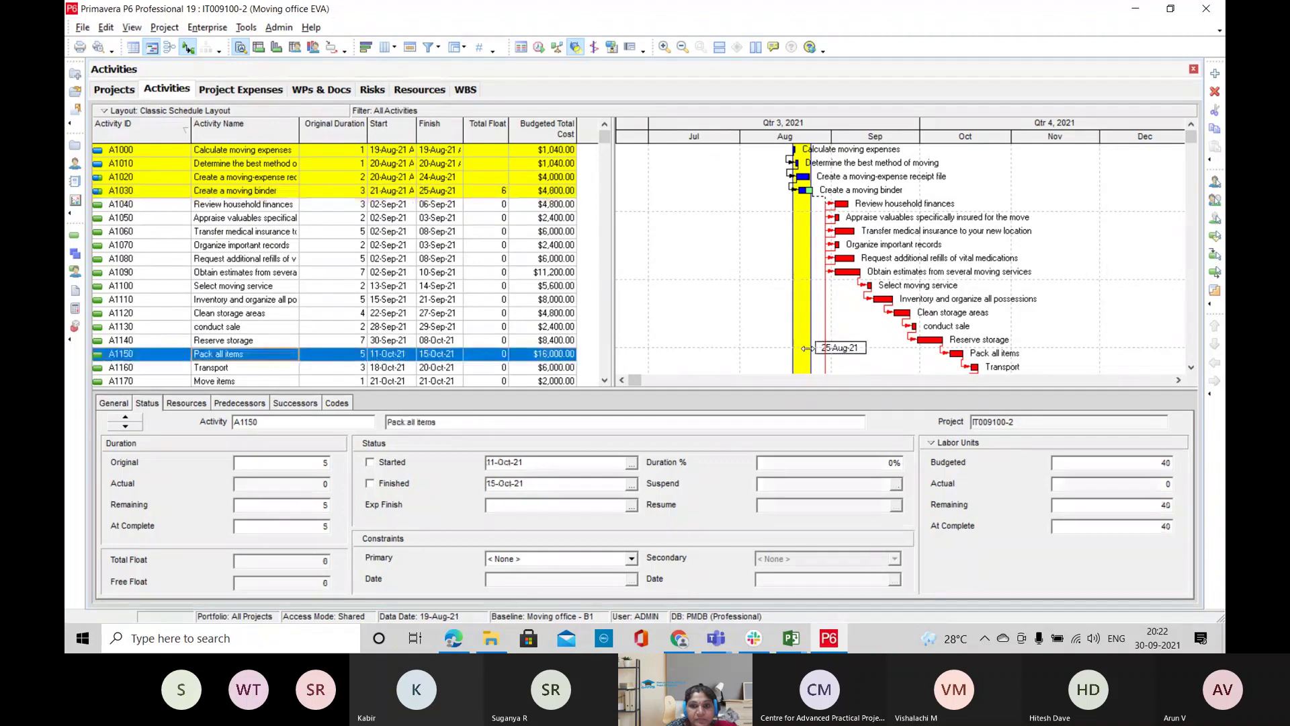
pyautogui.click(250, 34)
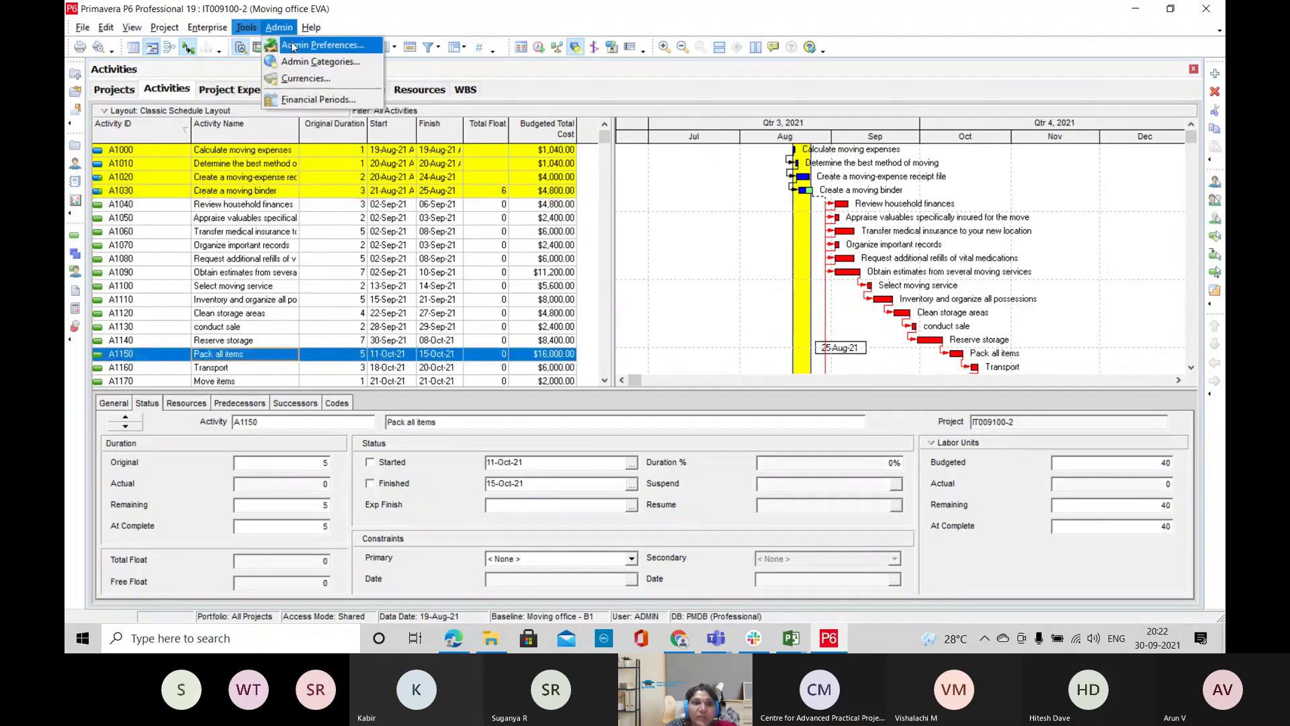
pyautogui.click(289, 51)
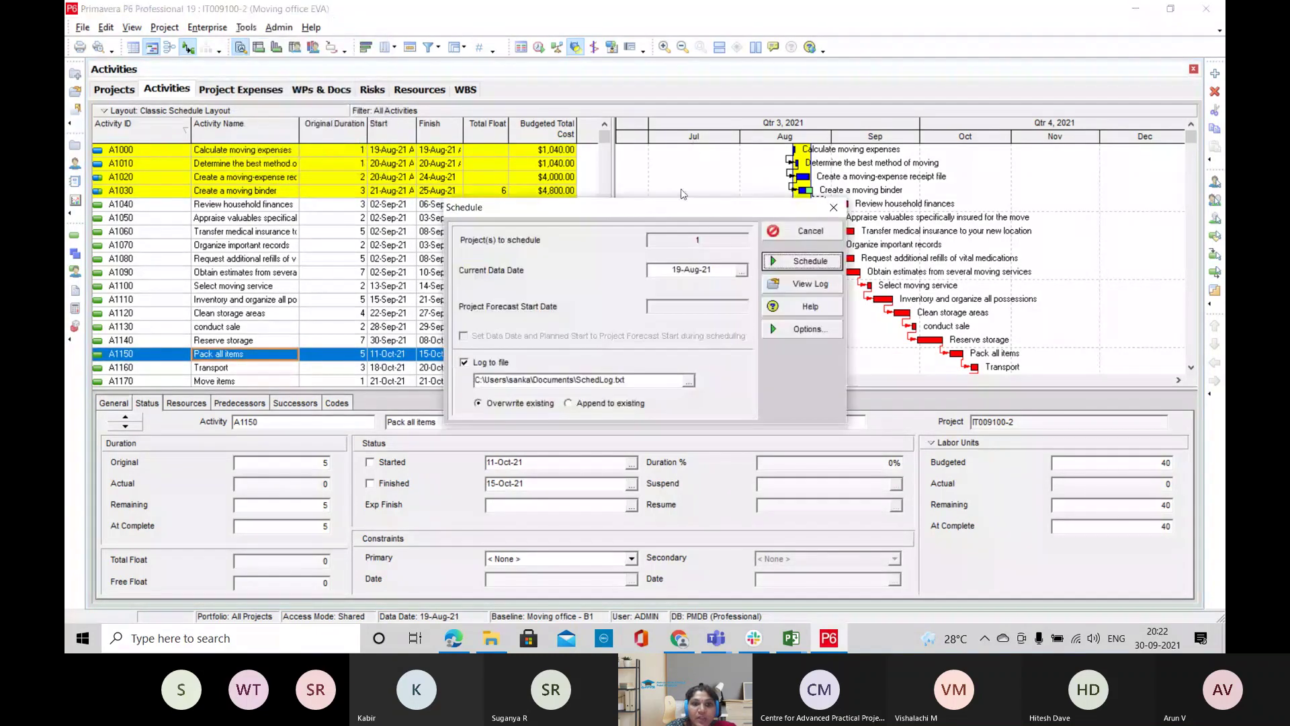
pyautogui.click(741, 270)
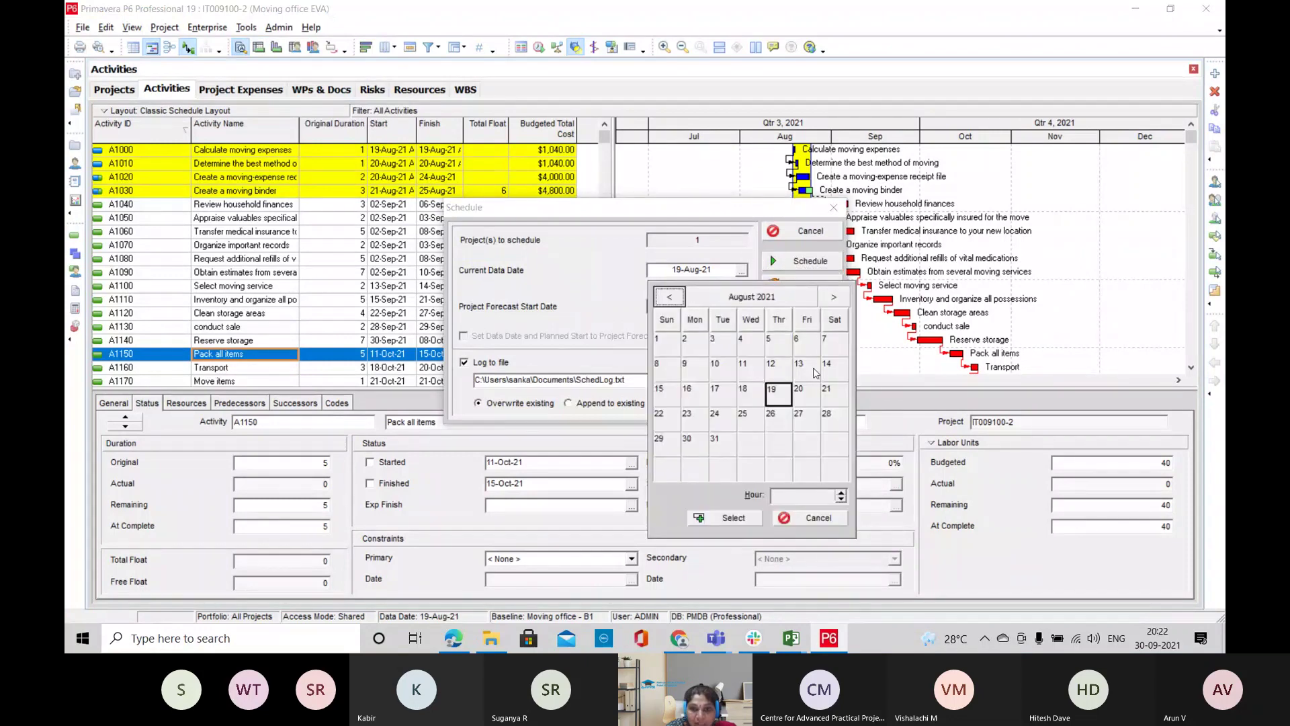
pyautogui.click(742, 415)
pyautogui.click(723, 521)
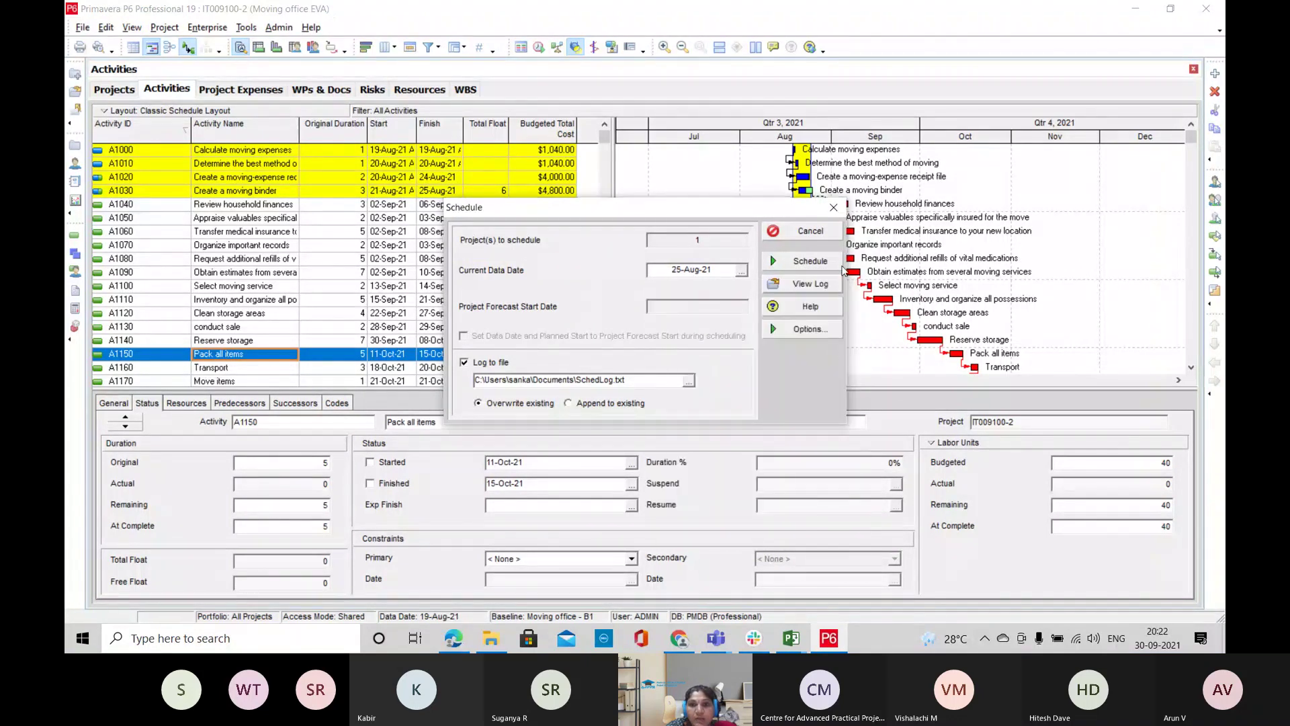
pyautogui.click(804, 262)
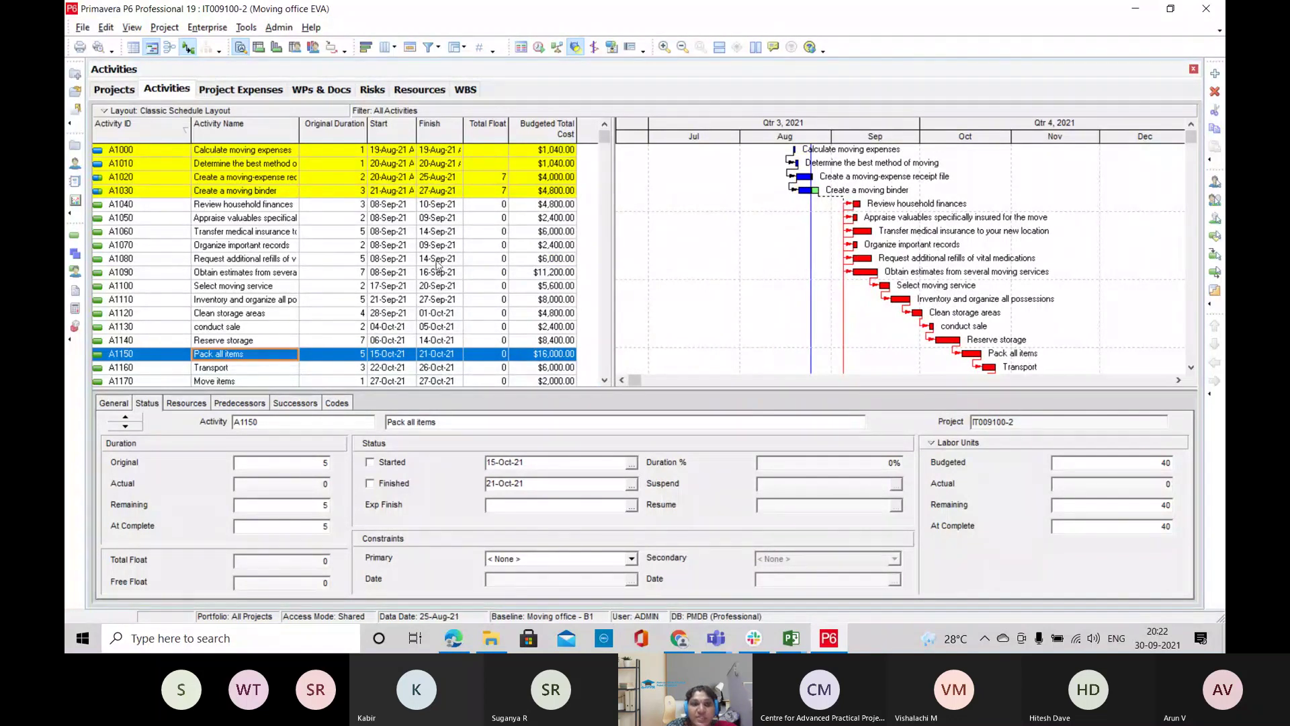
# Display the Primary Baseline bars in the Gantt chart
pyautogui.rightClick(742, 246)
pyautogui.click(779, 278)
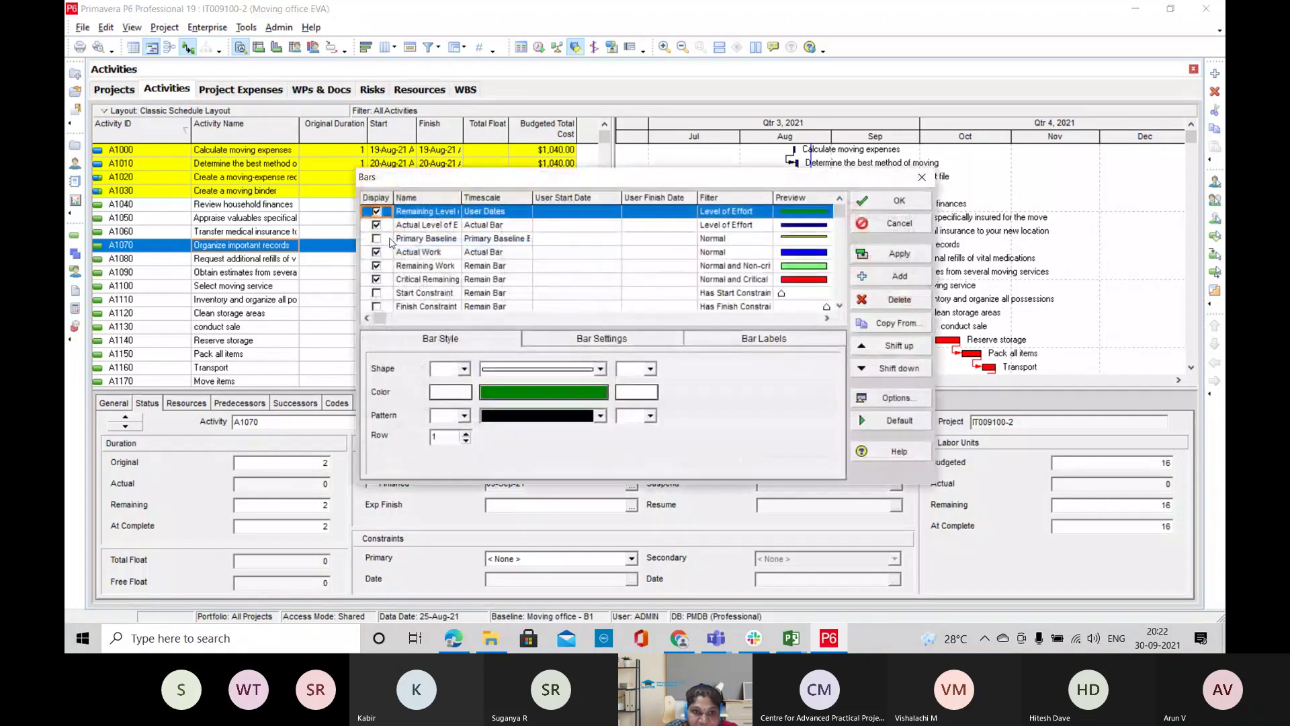
pyautogui.click(377, 239)
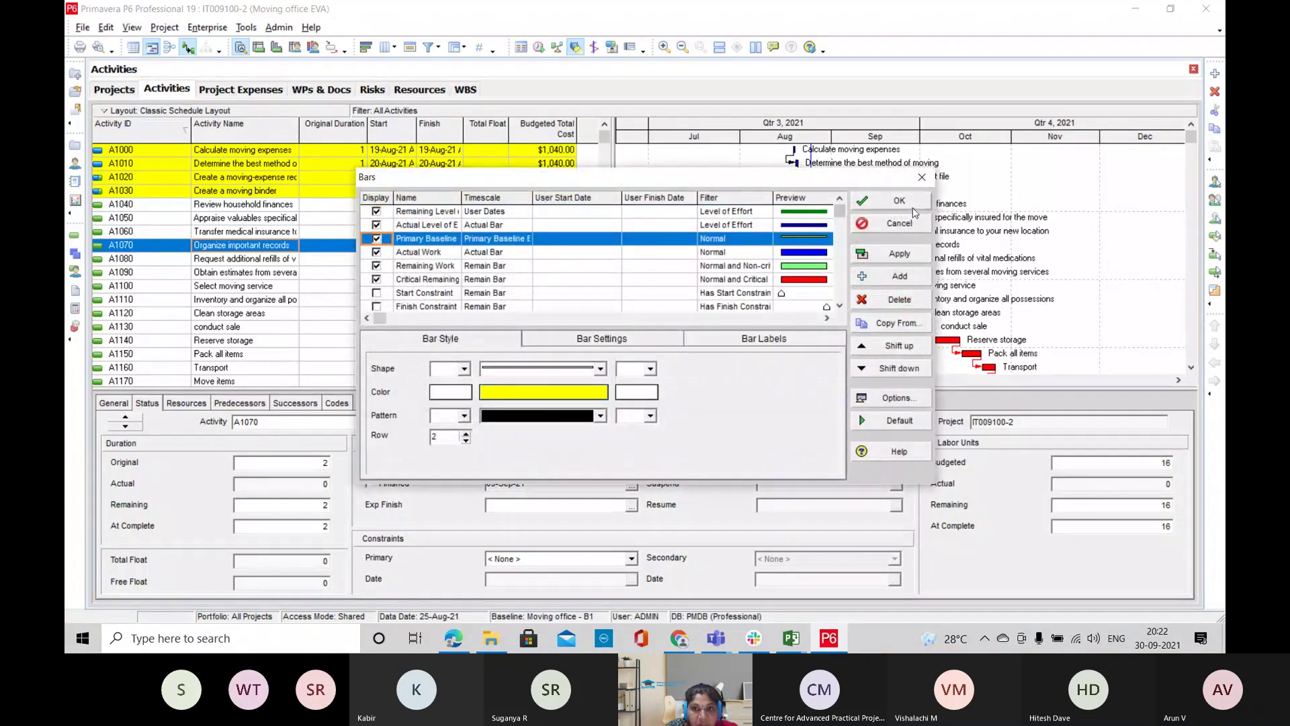
pyautogui.click(912, 208)
pyautogui.rightClick(780, 255)
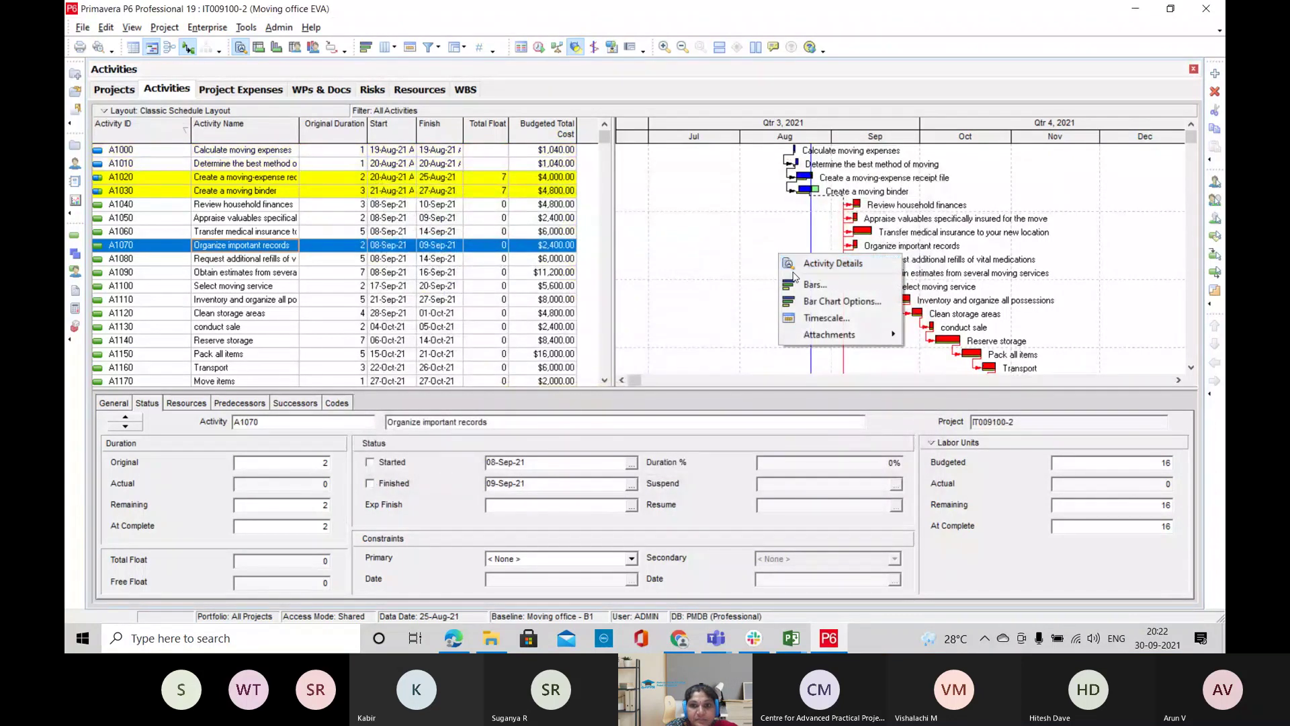
pyautogui.click(747, 286)
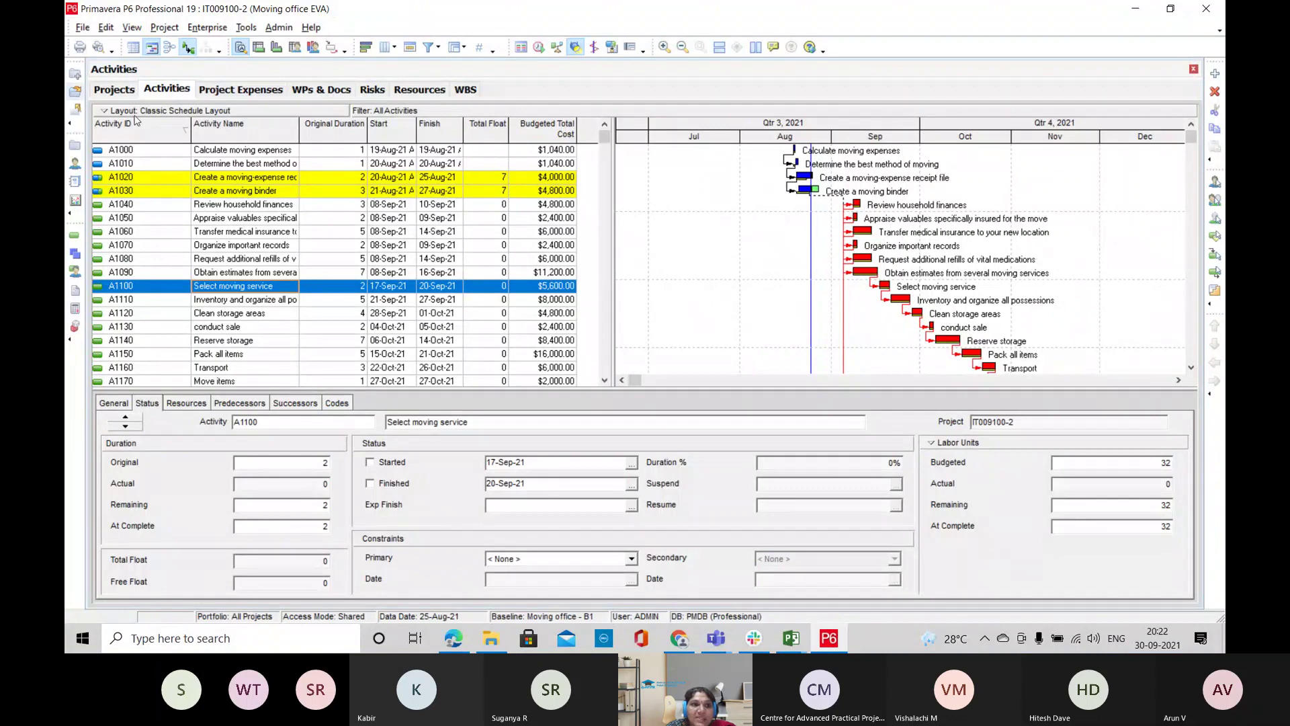
# Open the EVA layout saved under the ADMIN user's layouts for the activities view
pyautogui.click(105, 112)
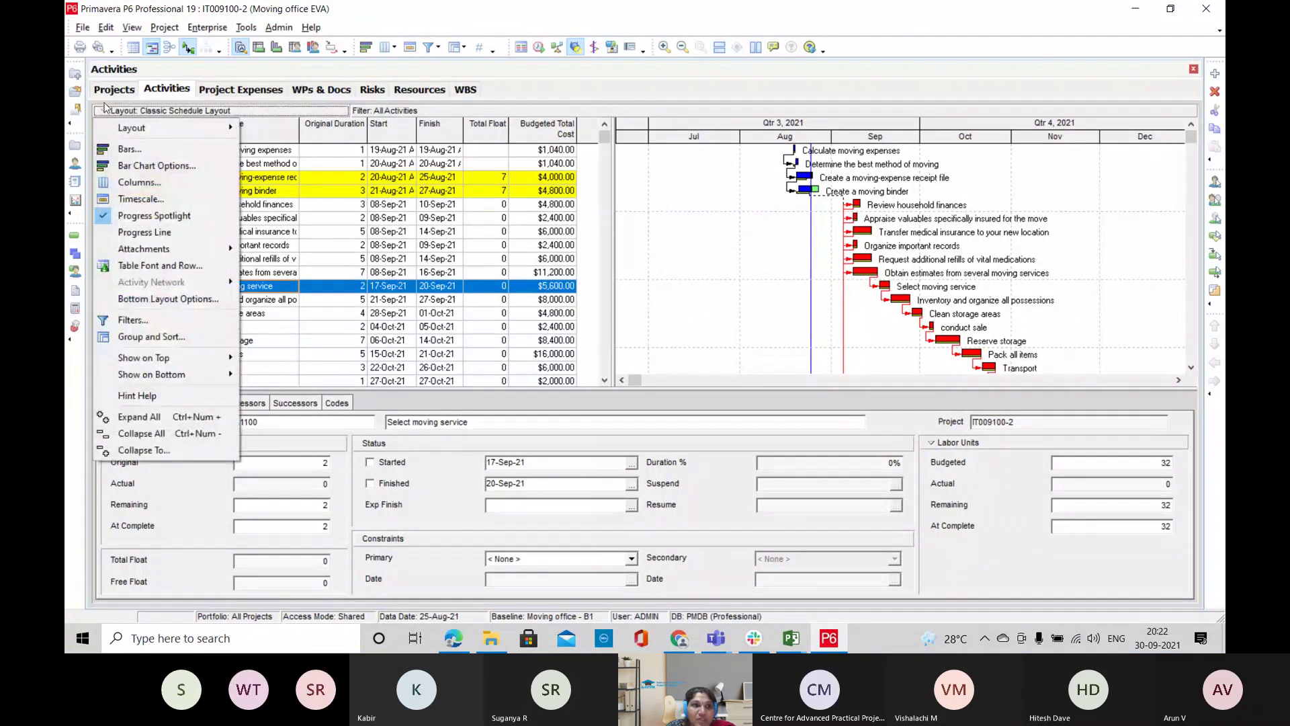
pyautogui.click(105, 108)
pyautogui.click(105, 111)
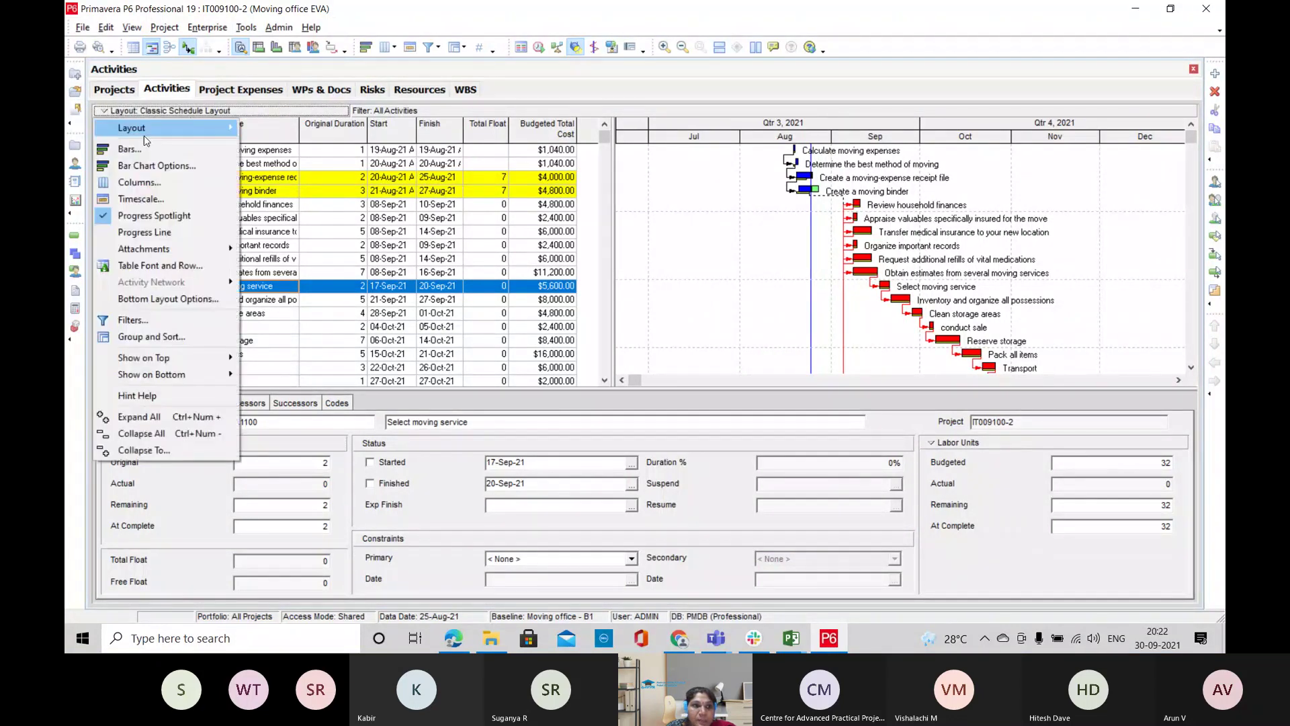
pyautogui.moveTo(164, 130)
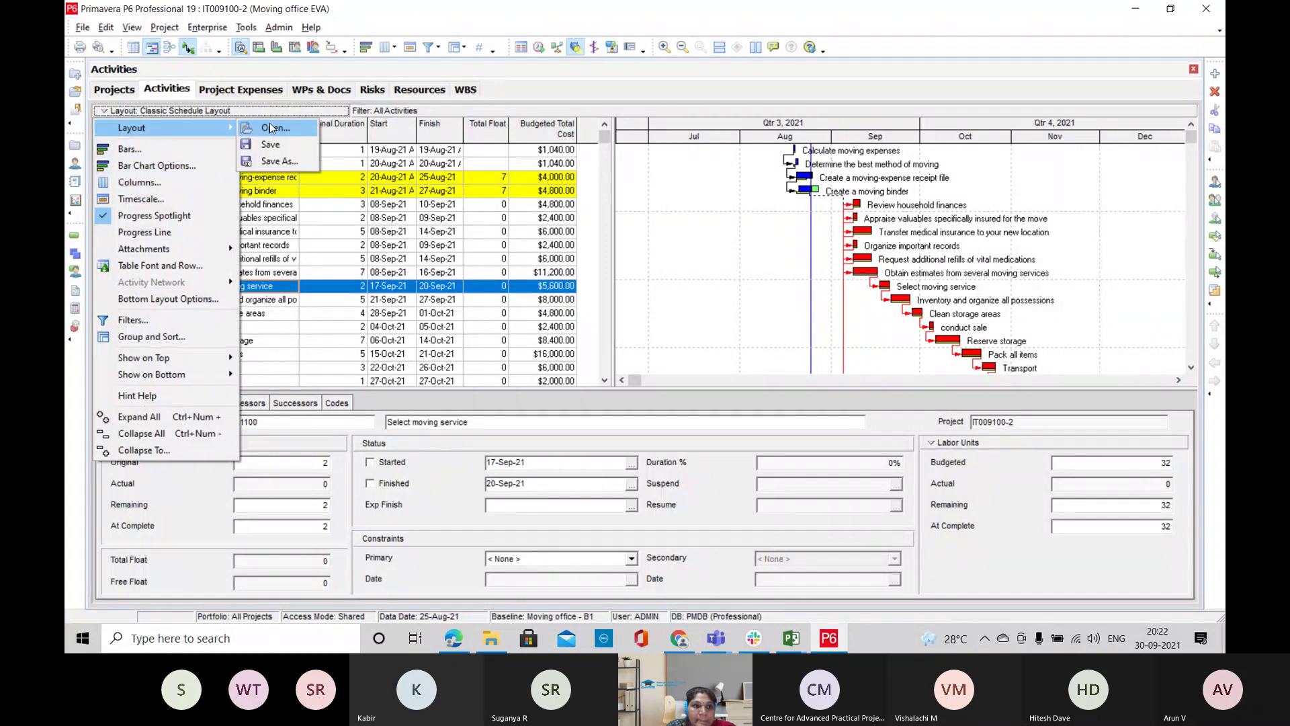
pyautogui.click(271, 128)
pyautogui.click(648, 344)
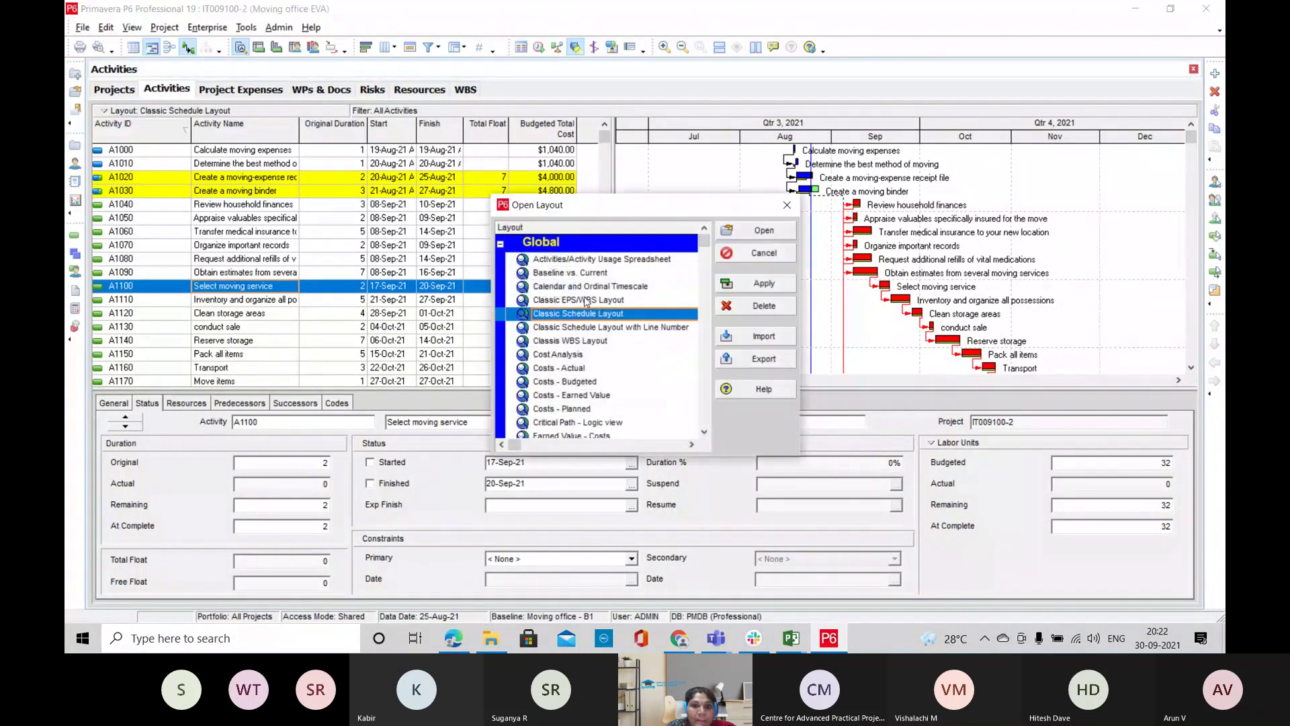
pyautogui.scroll(-5, 633, 381)
pyautogui.scroll(-5, 634, 381)
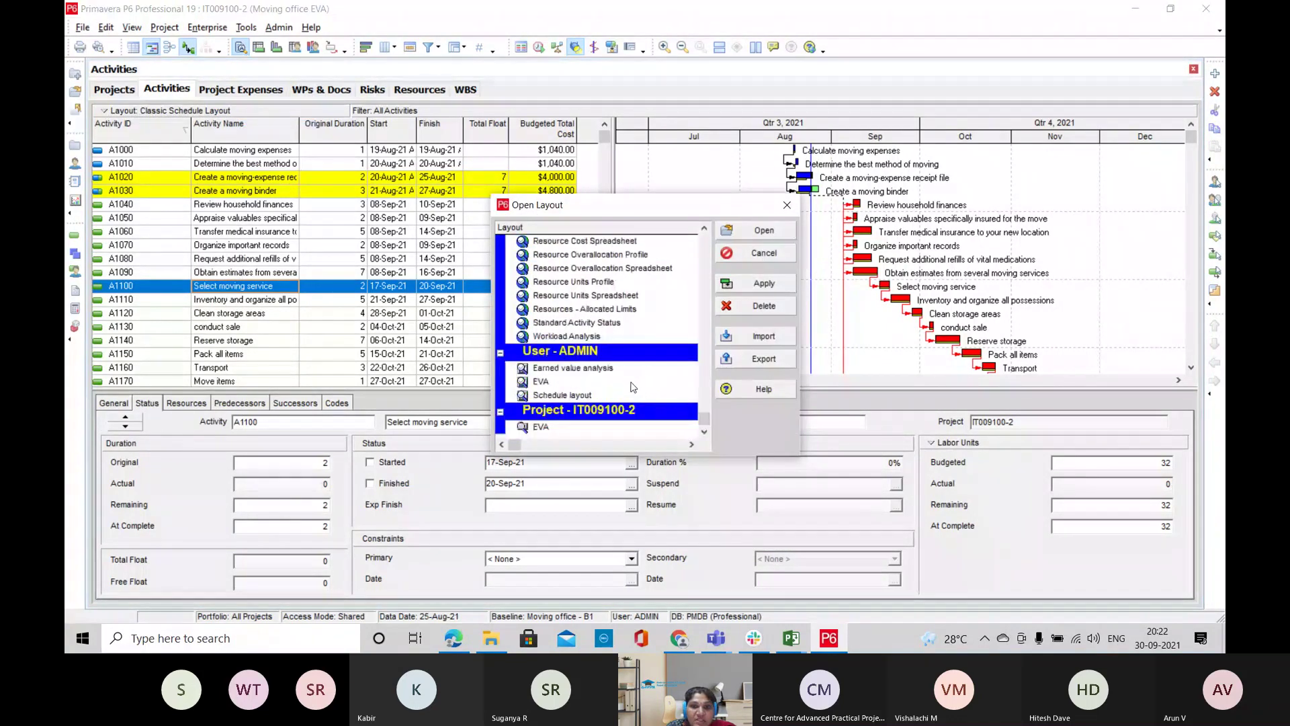
pyautogui.click(558, 382)
pyautogui.click(764, 231)
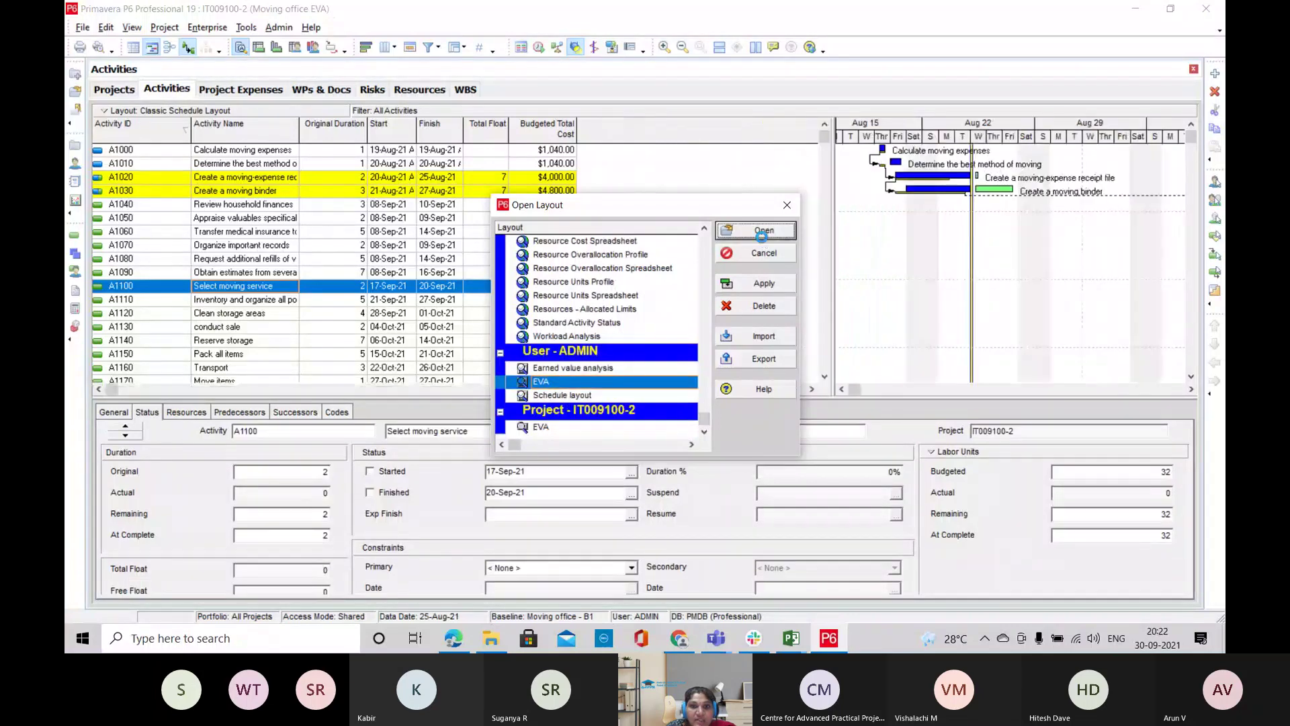
# Turn off the progress spotlight and examine the planned value, earned value, variance and completion cost columns
pyautogui.click(595, 53)
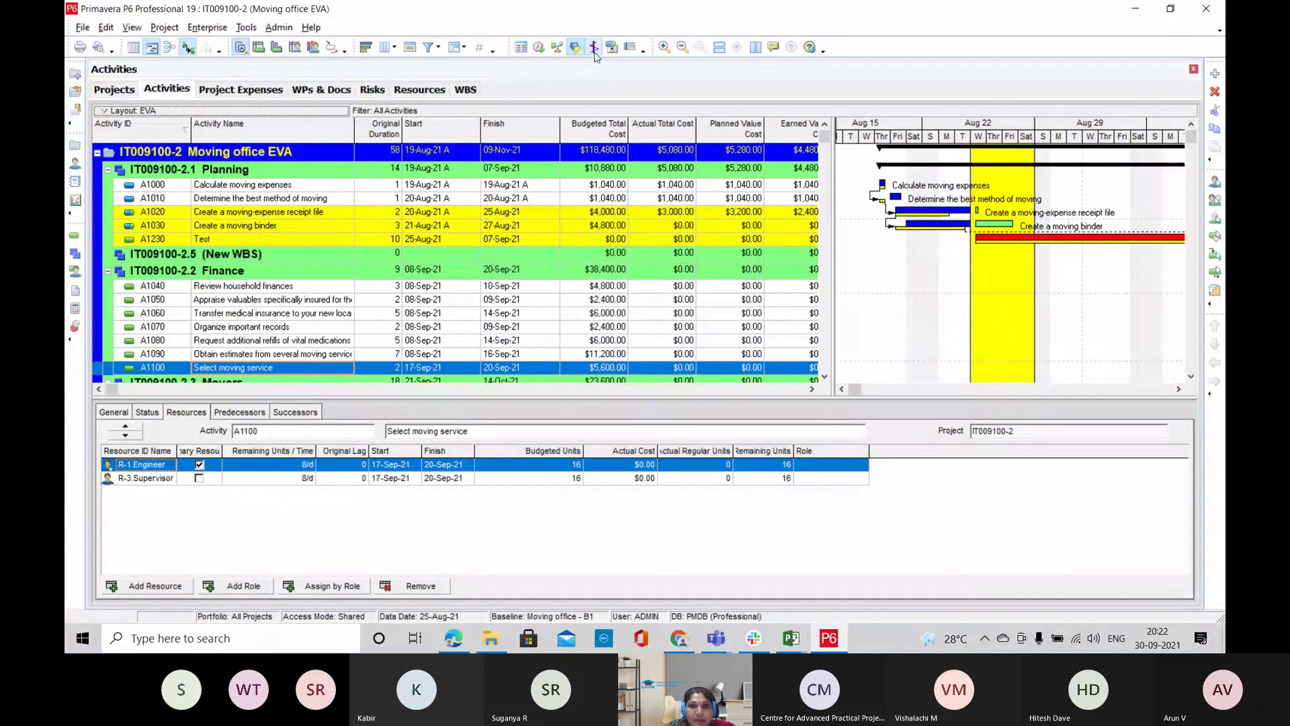
pyautogui.click(612, 49)
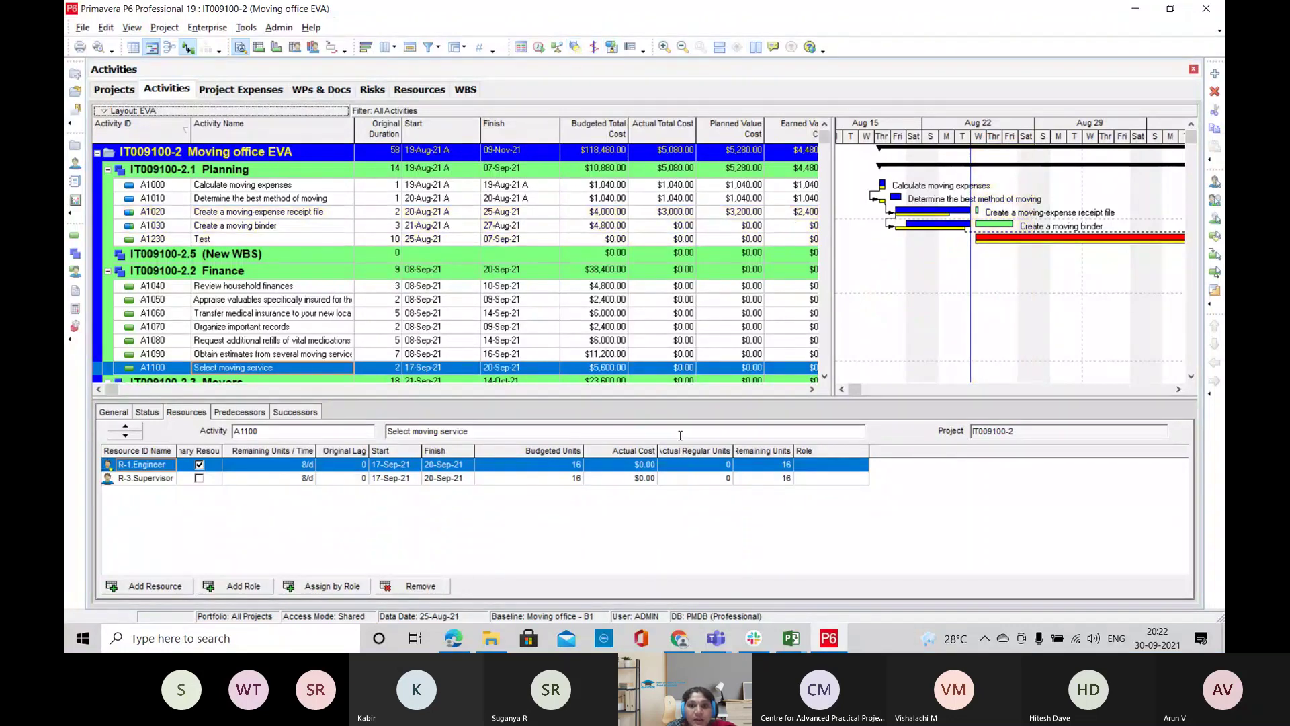
pyautogui.moveTo(117, 390); pyautogui.dragTo(579, 408)
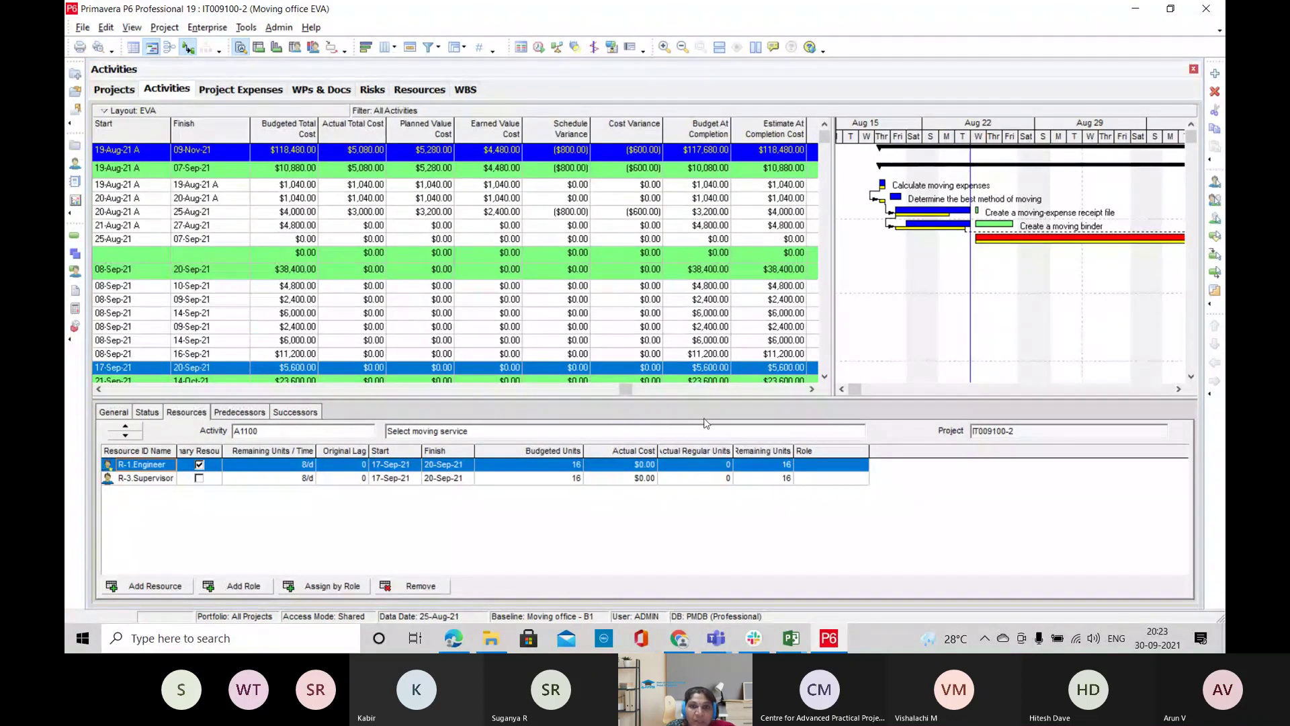
pyautogui.moveTo(627, 388); pyautogui.dragTo(774, 117)
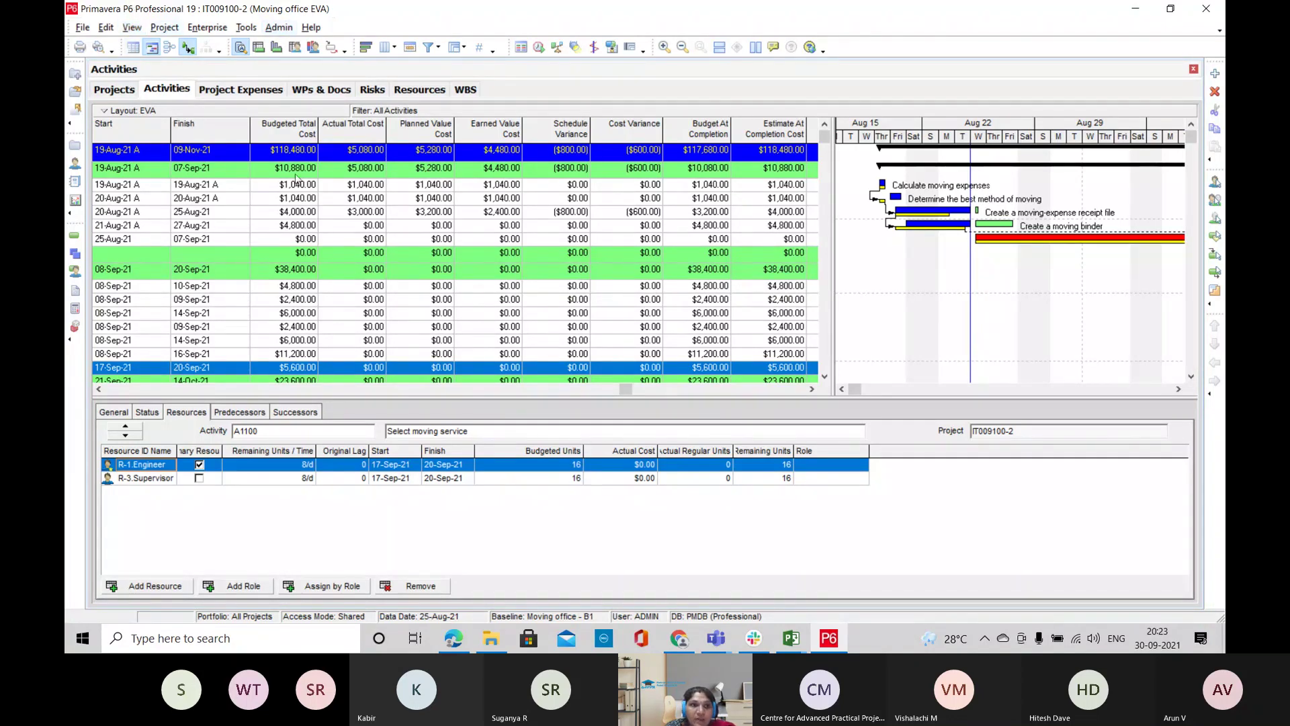
# Open the Tracking view and display the Gantt chart and cost profile for the CAPPM Webinar node
pyautogui.click(210, 29)
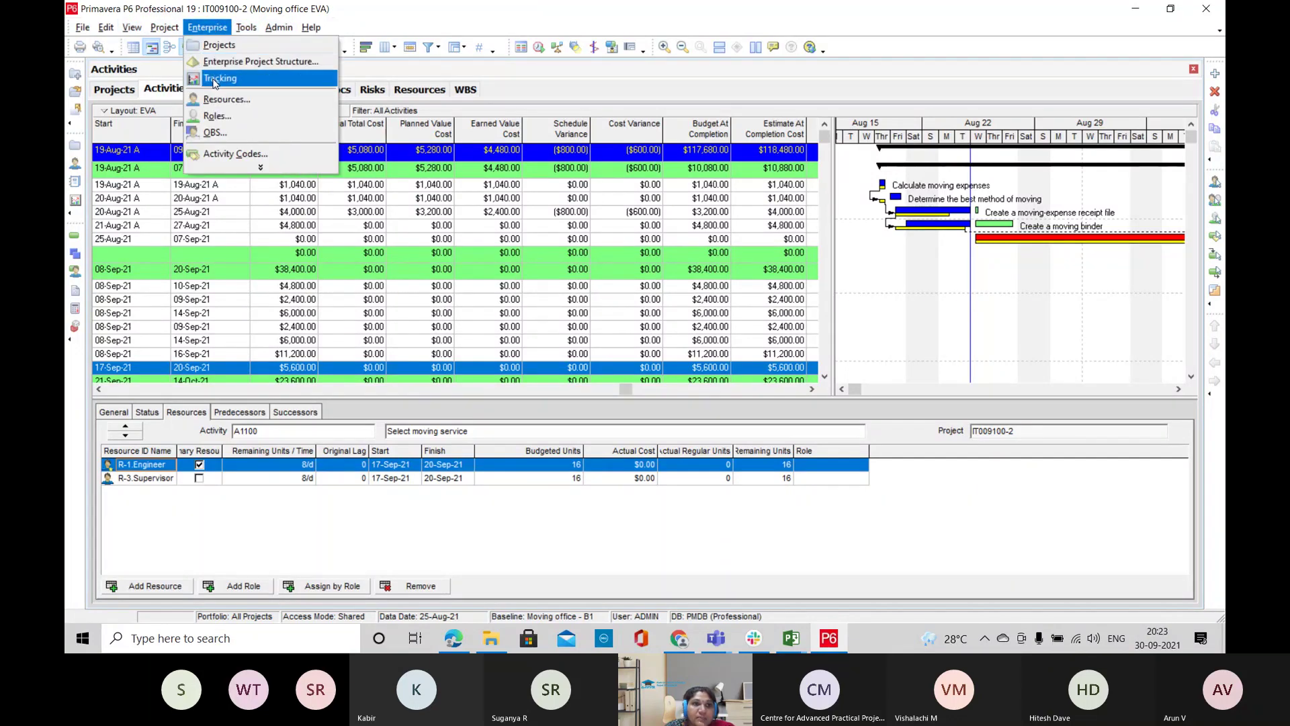
pyautogui.click(215, 80)
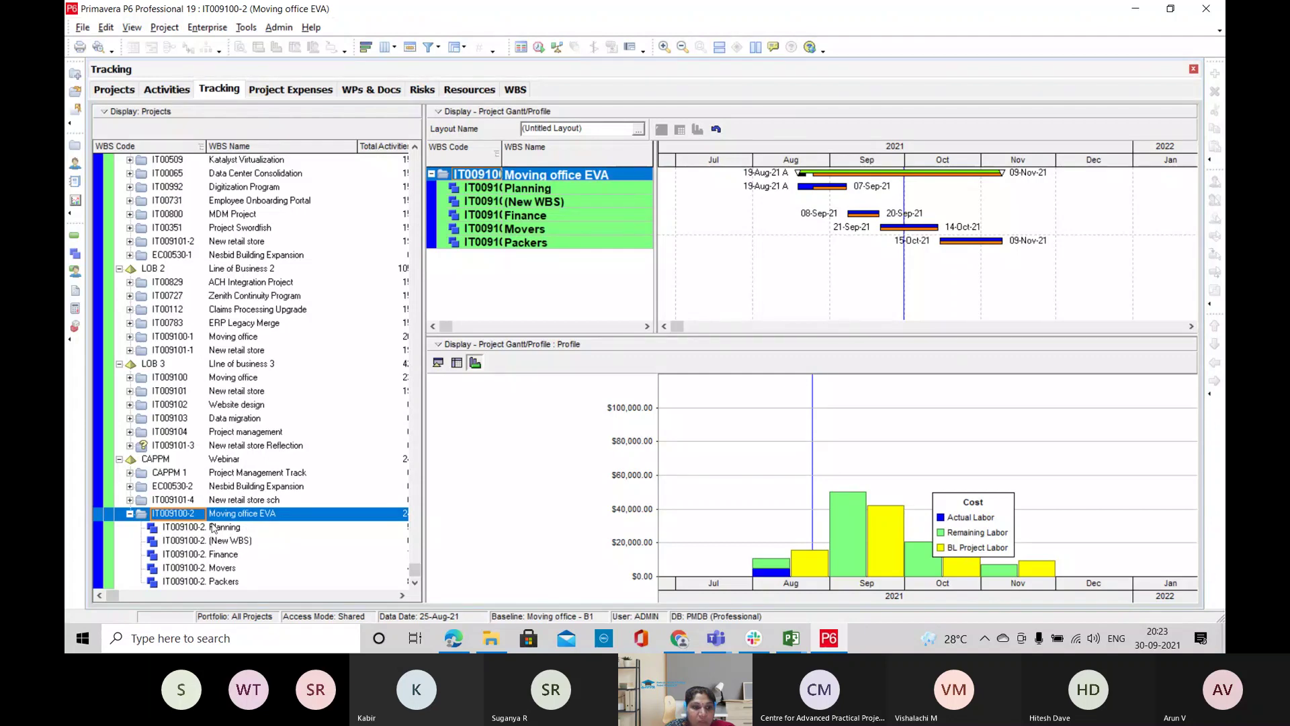
pyautogui.click(172, 460)
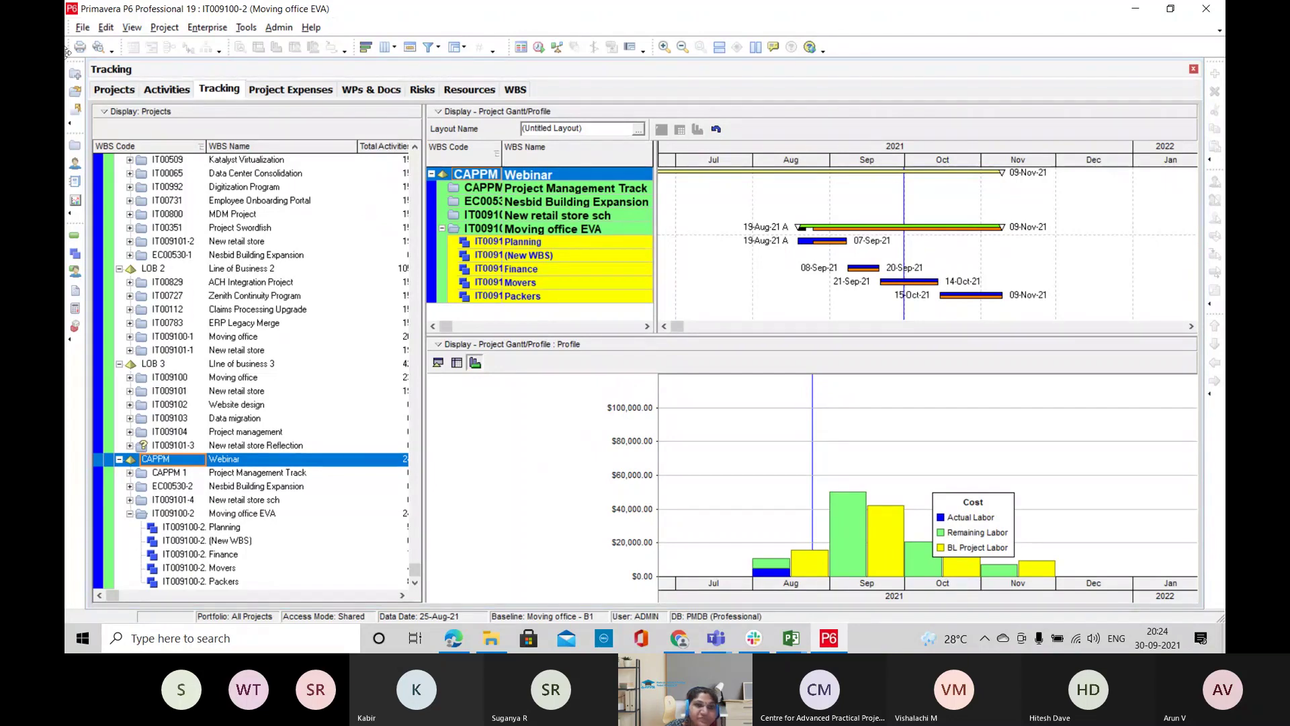
# Open the list of reports and look through the Administration & Security group
pyautogui.click(179, 92)
pyautogui.click(246, 27)
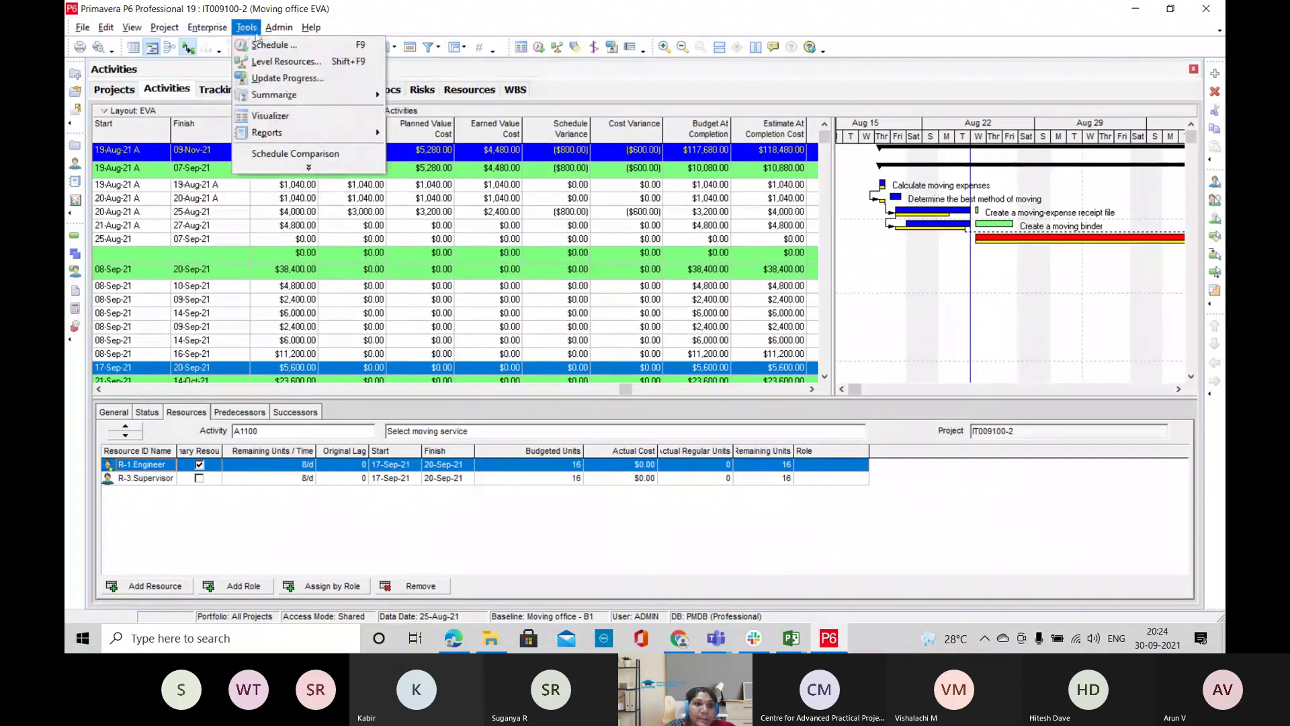
pyautogui.moveTo(282, 137)
pyautogui.click(413, 133)
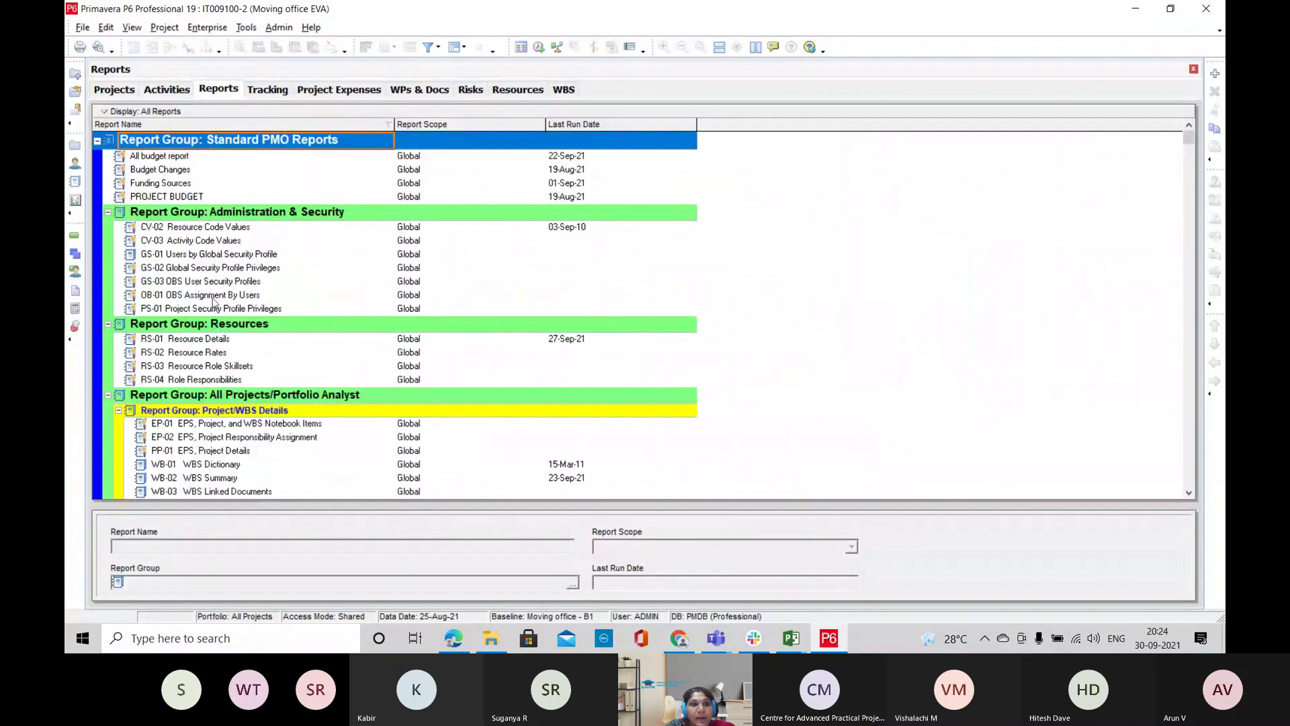
pyautogui.click(218, 244)
pyautogui.rightClick(288, 242)
pyautogui.click(218, 283)
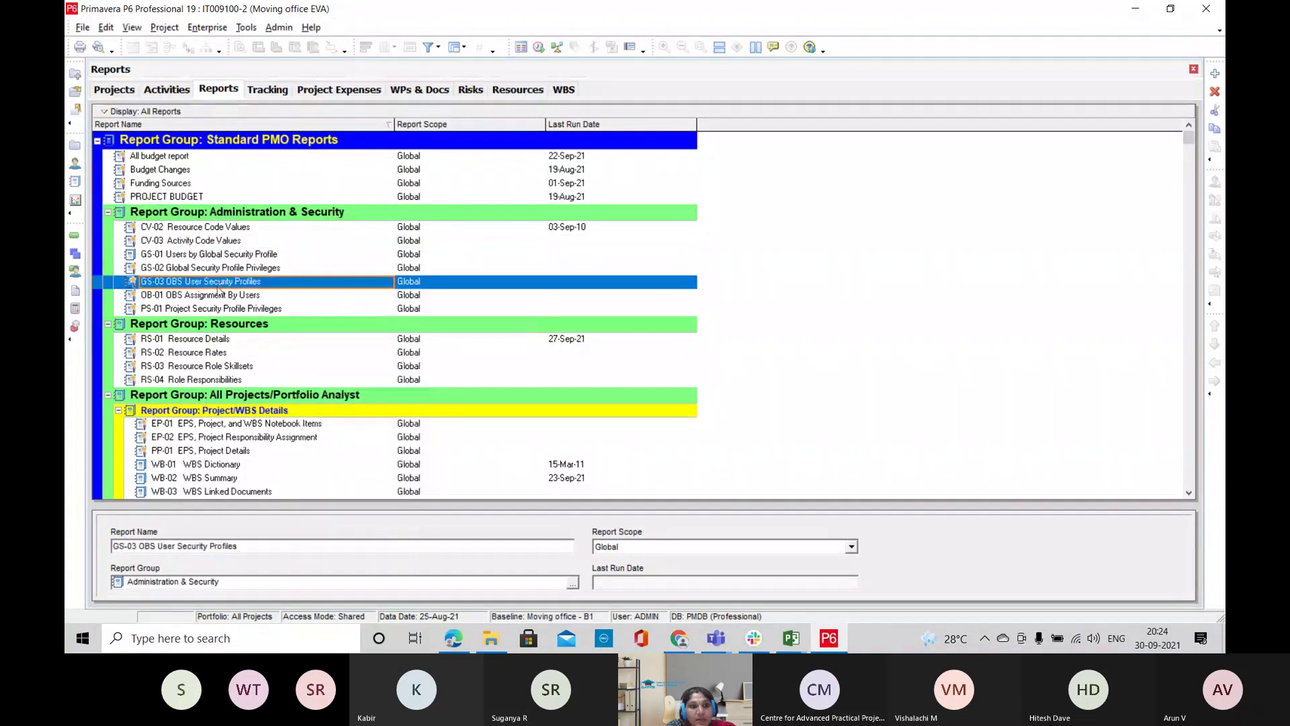
# Run the RS-01 Resource Details report, view it in print preview and close the preview
pyautogui.click(215, 342)
pyautogui.rightClick(218, 342)
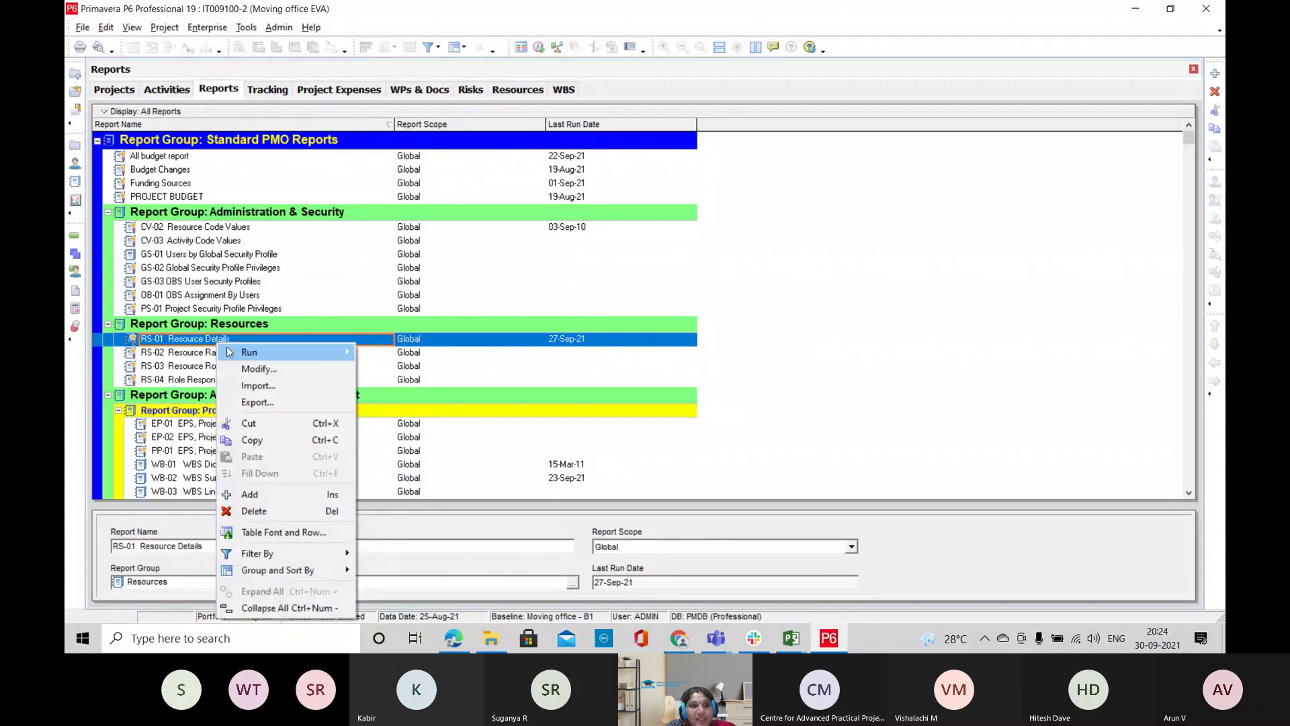
pyautogui.moveTo(269, 356)
pyautogui.click(390, 353)
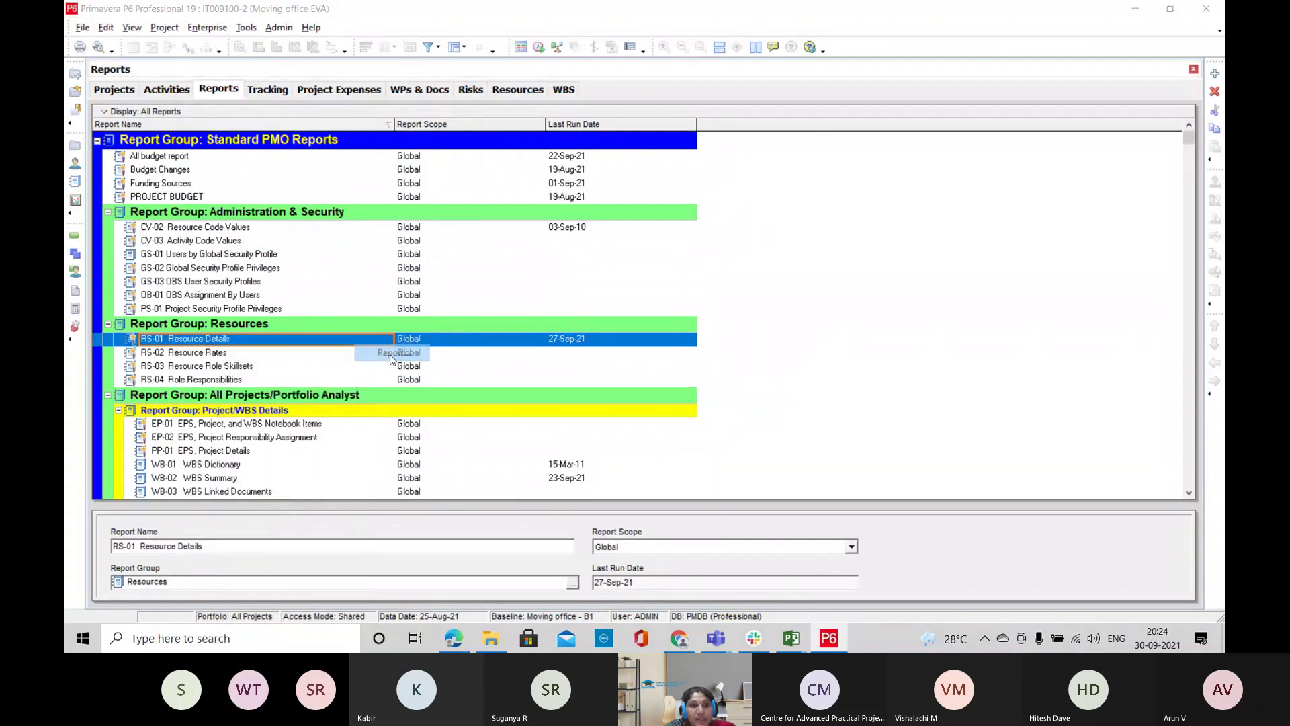
pyautogui.click(779, 153)
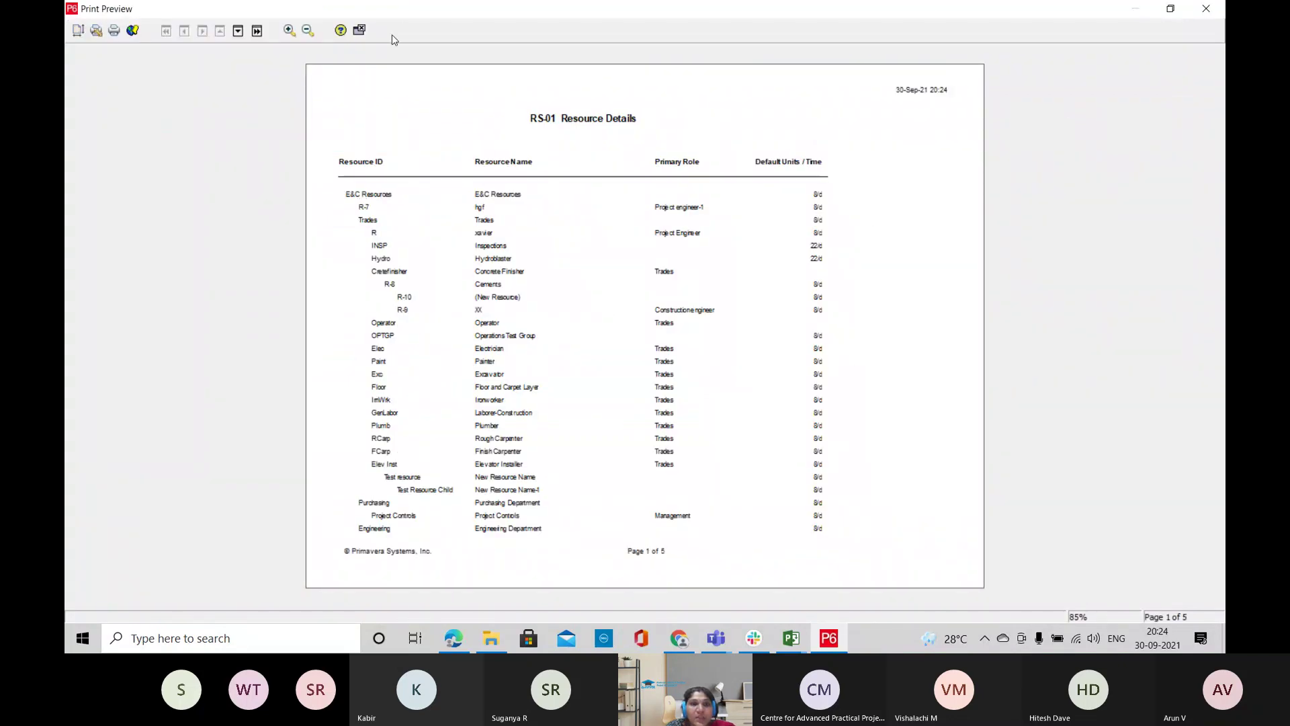
pyautogui.click(361, 31)
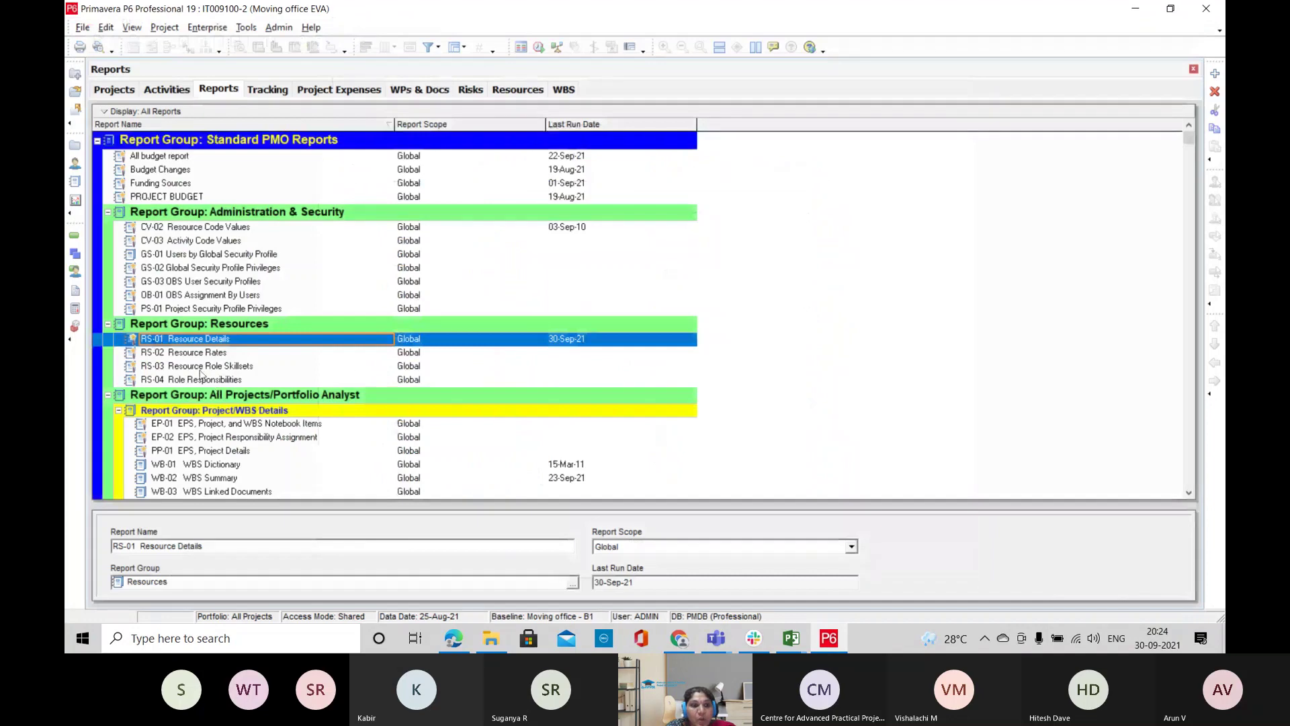
# Browse the project, cost and risk report groups and select the Funding Sources report
pyautogui.scroll(-5, 202, 370)
pyautogui.scroll(-2, 216, 366)
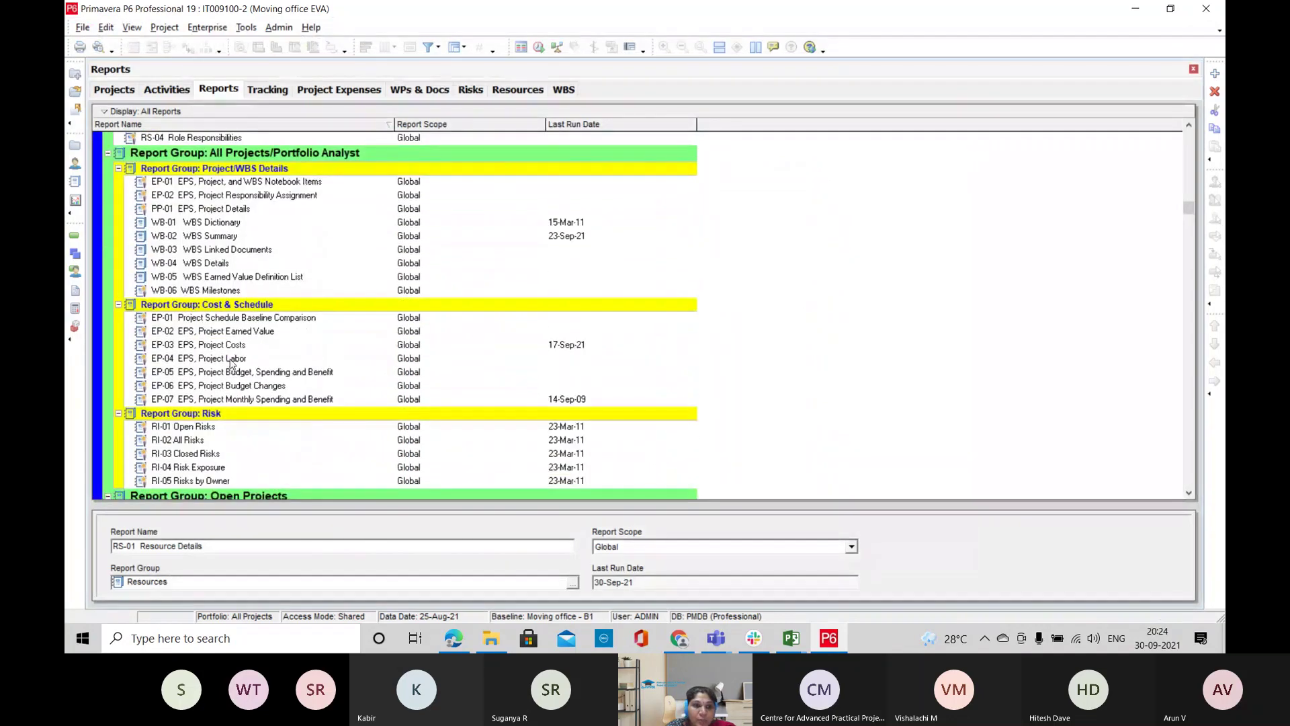
pyautogui.scroll(4, 228, 364)
pyautogui.scroll(2, 231, 364)
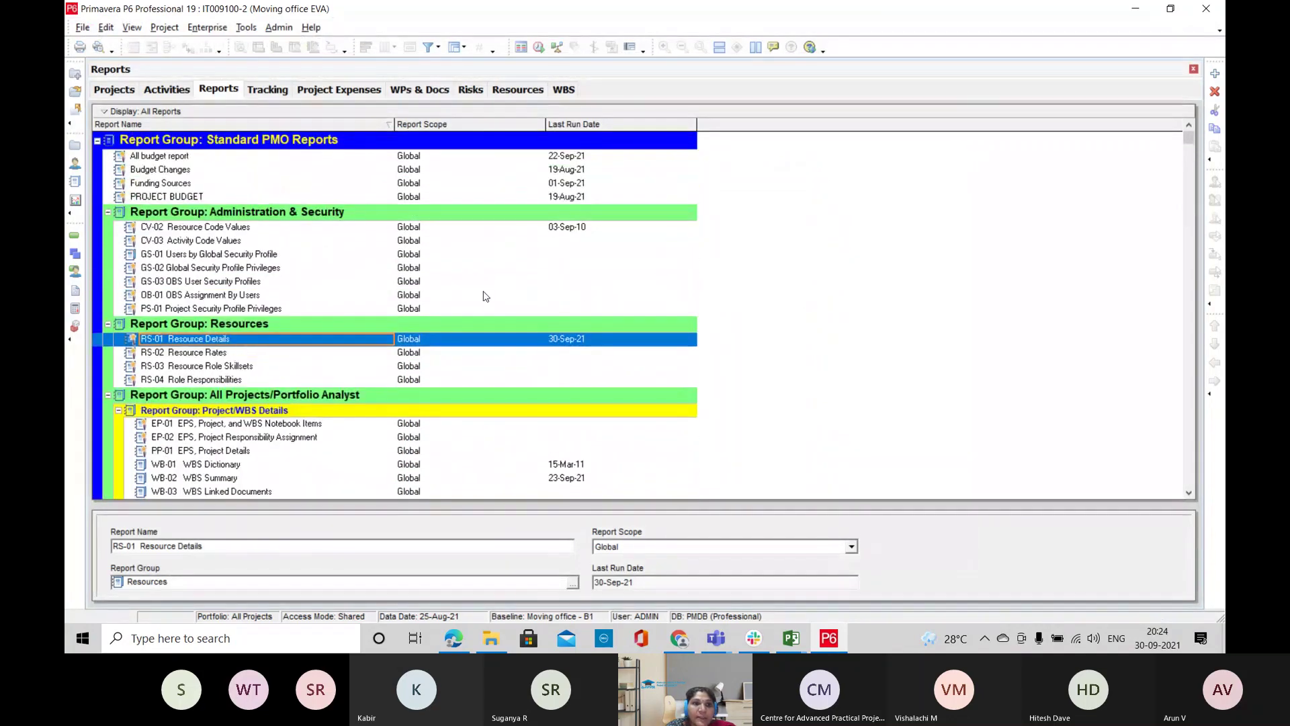
pyautogui.click(315, 184)
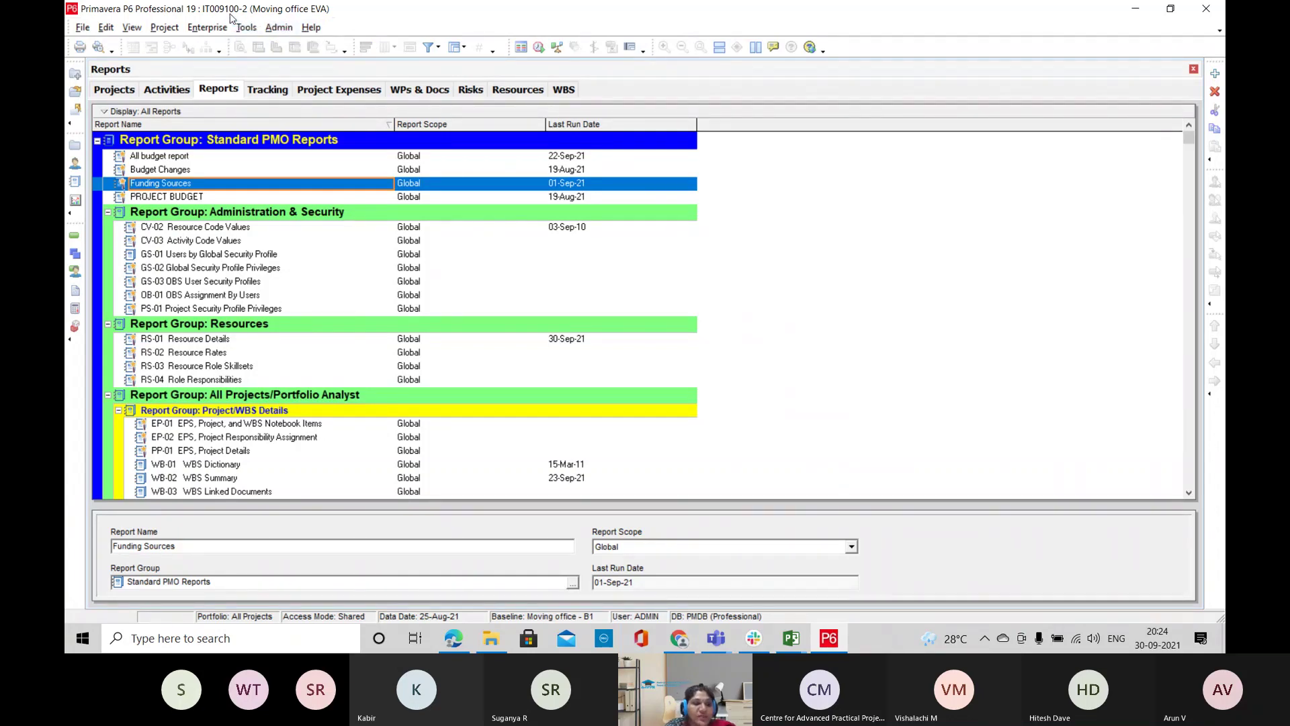
# Launch Primavera P6 Visualizer and start a Gantt diagram
pyautogui.click(246, 27)
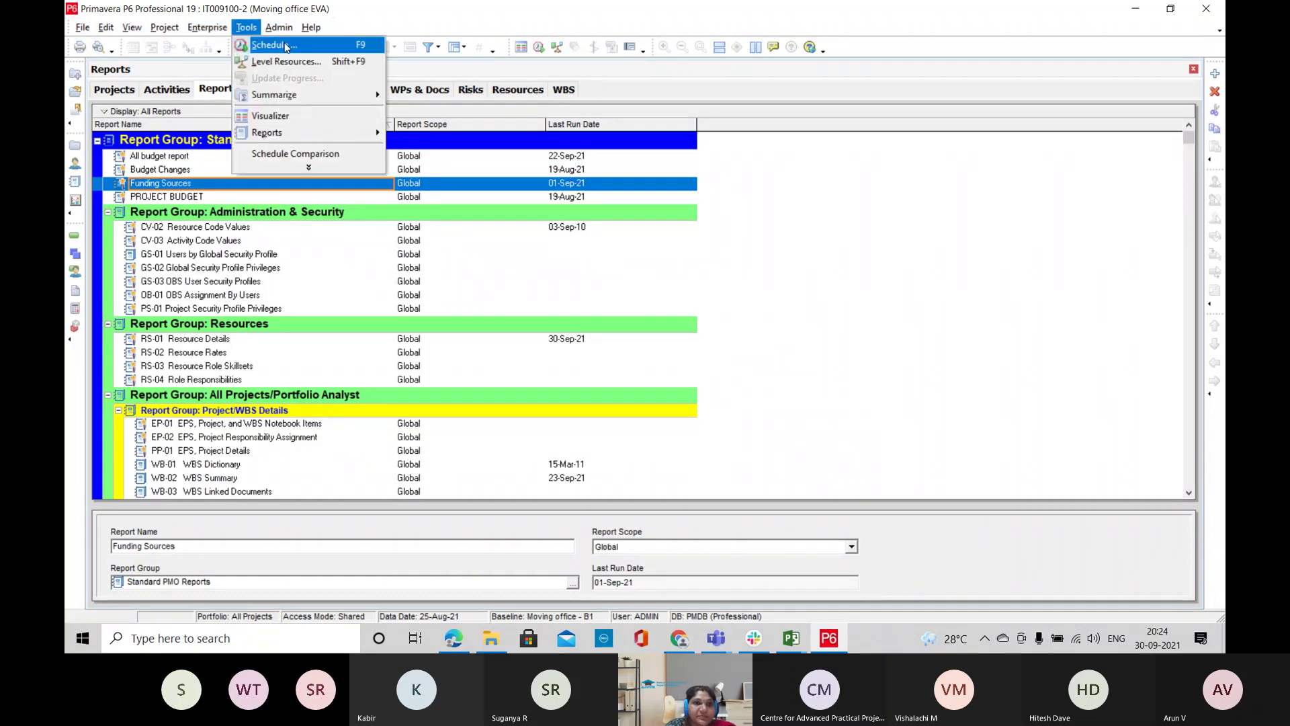
pyautogui.click(310, 113)
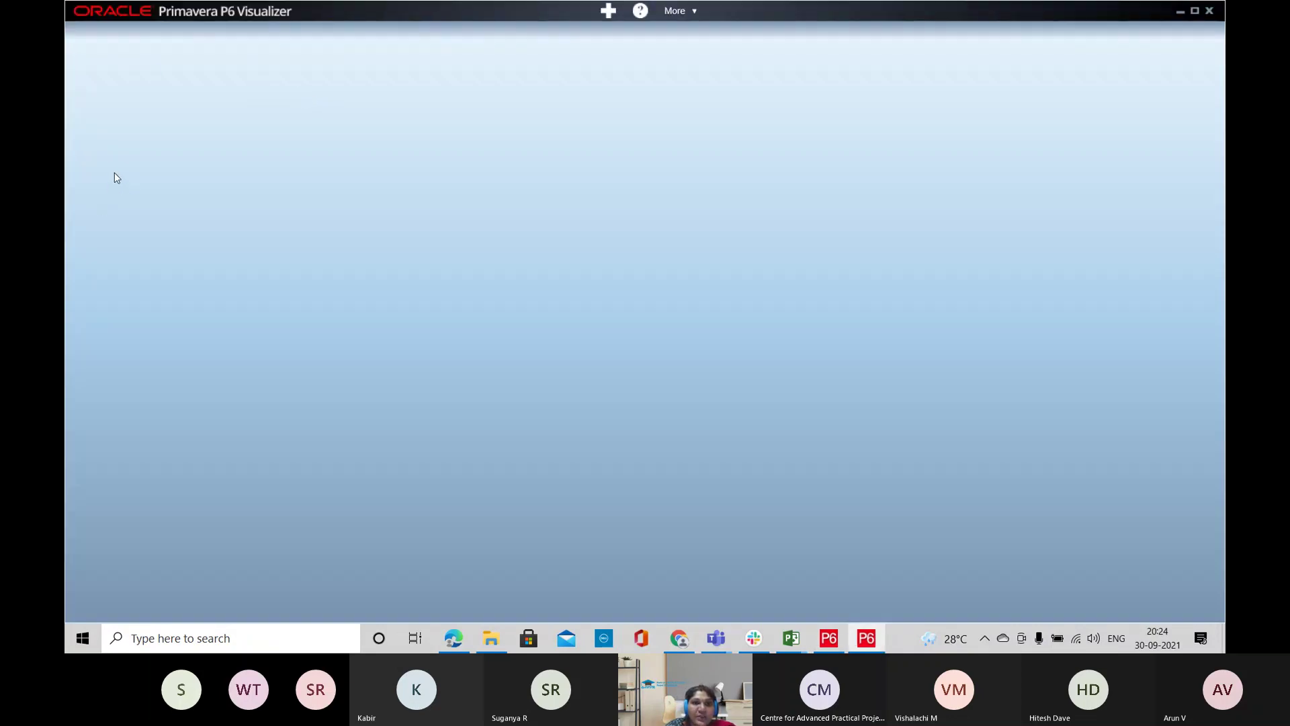
pyautogui.click(607, 11)
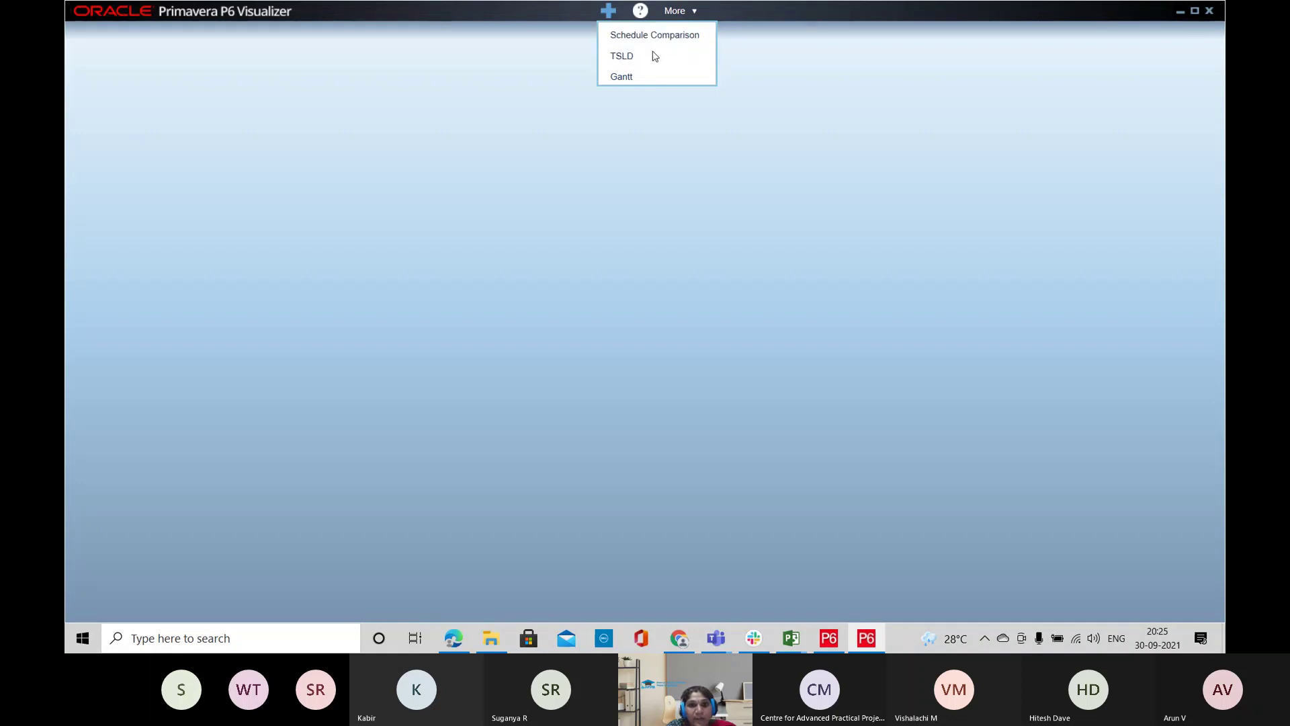
pyautogui.click(646, 77)
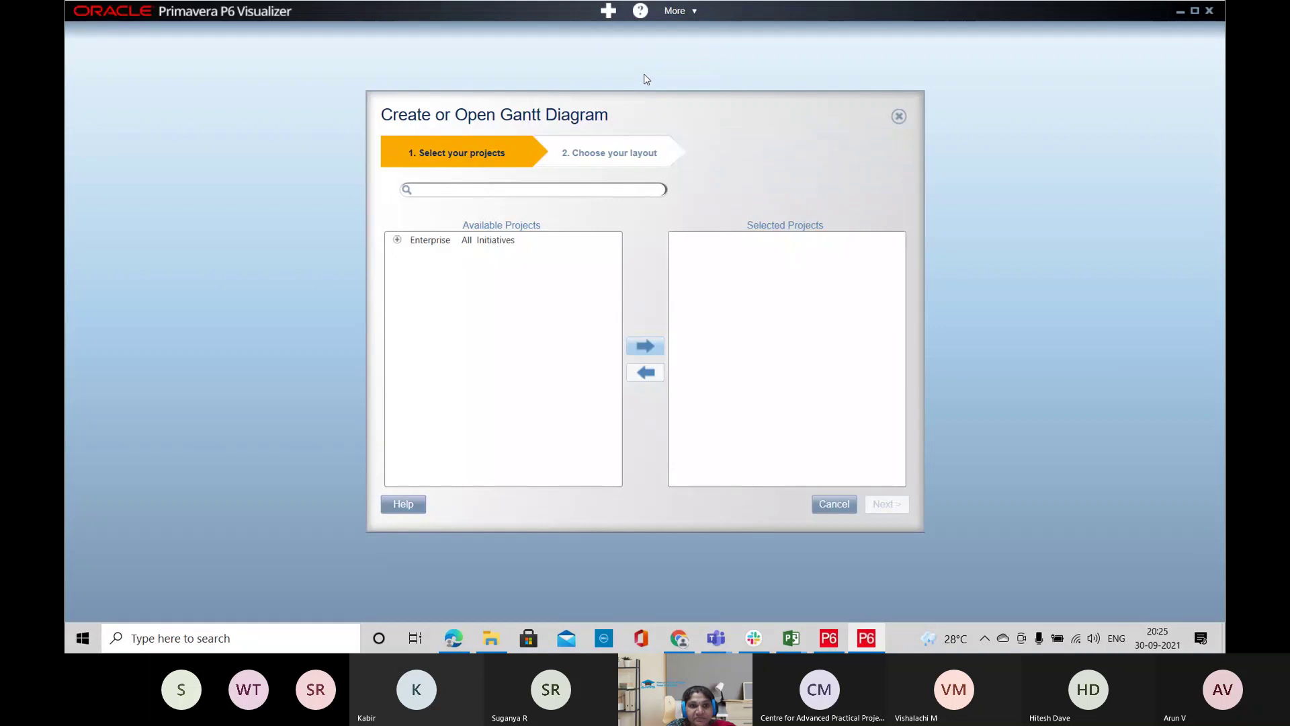
# Add the New retail store sch project (IT009101-4) from IT > CAPPM to the Gantt diagram and proceed to the layout choice
pyautogui.click(397, 239)
pyautogui.click(397, 336)
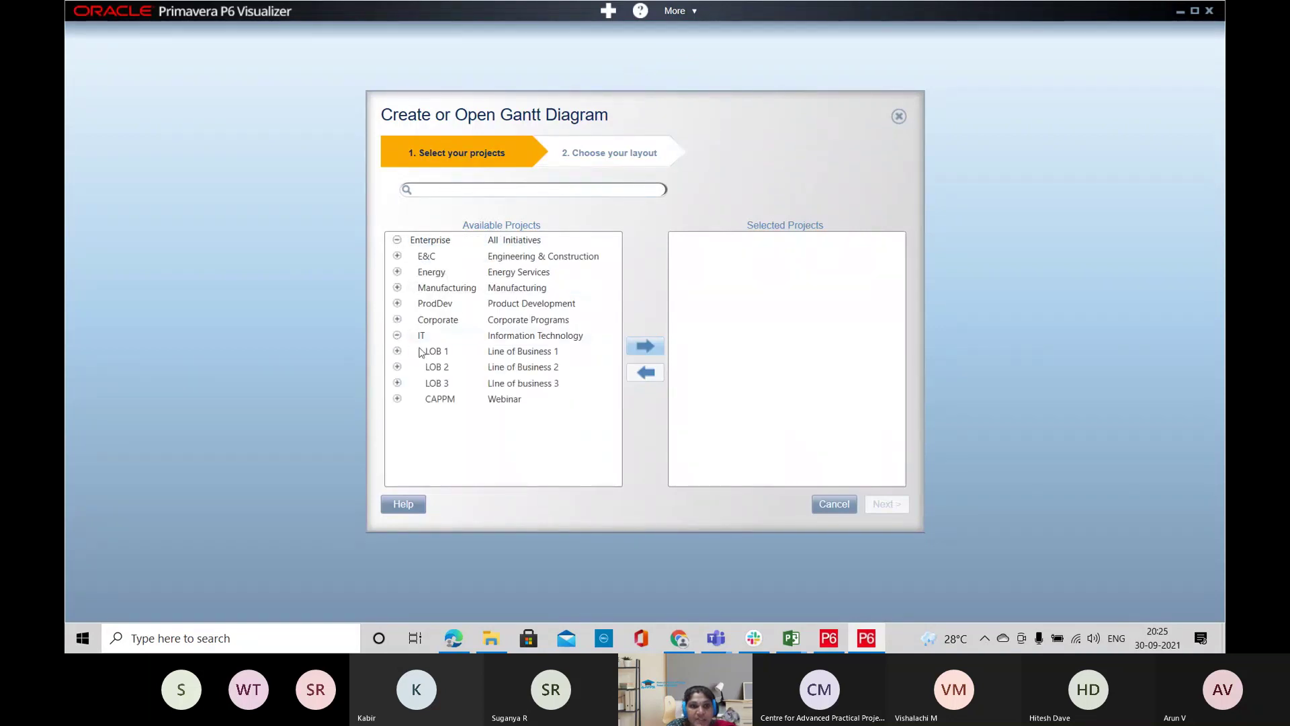
pyautogui.click(397, 398)
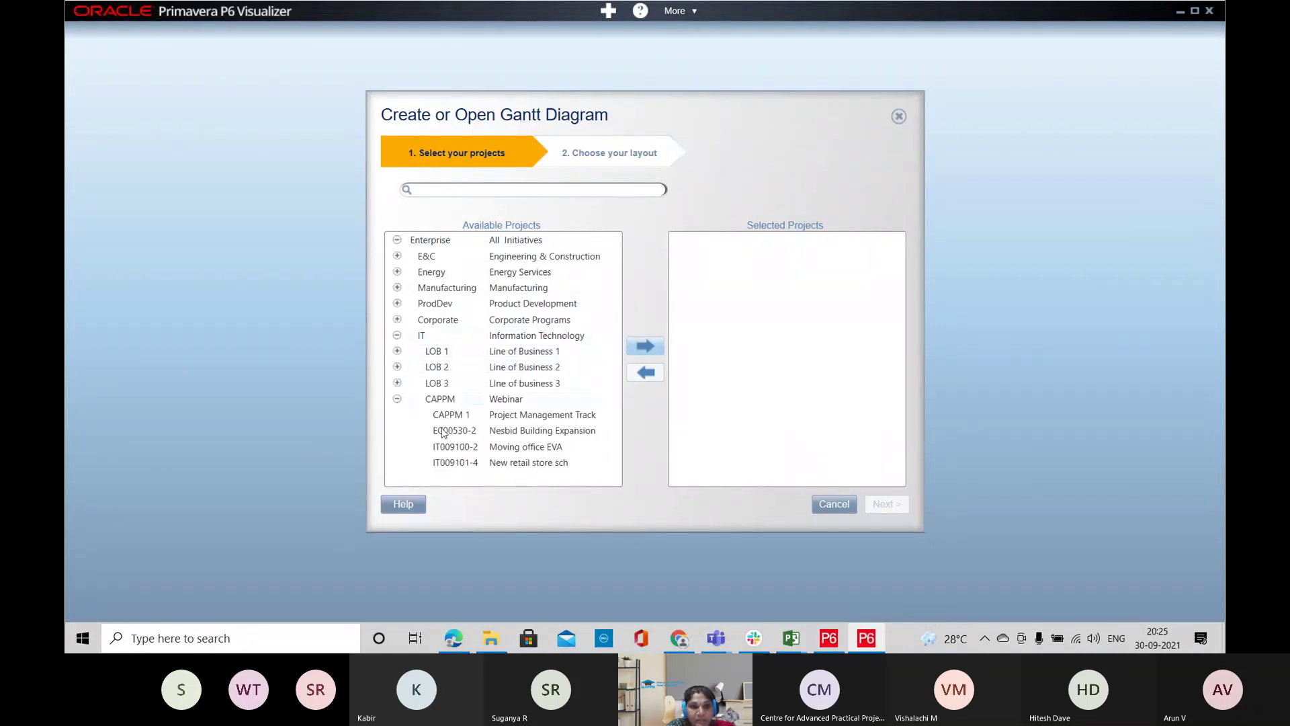
pyautogui.click(561, 446)
pyautogui.click(518, 467)
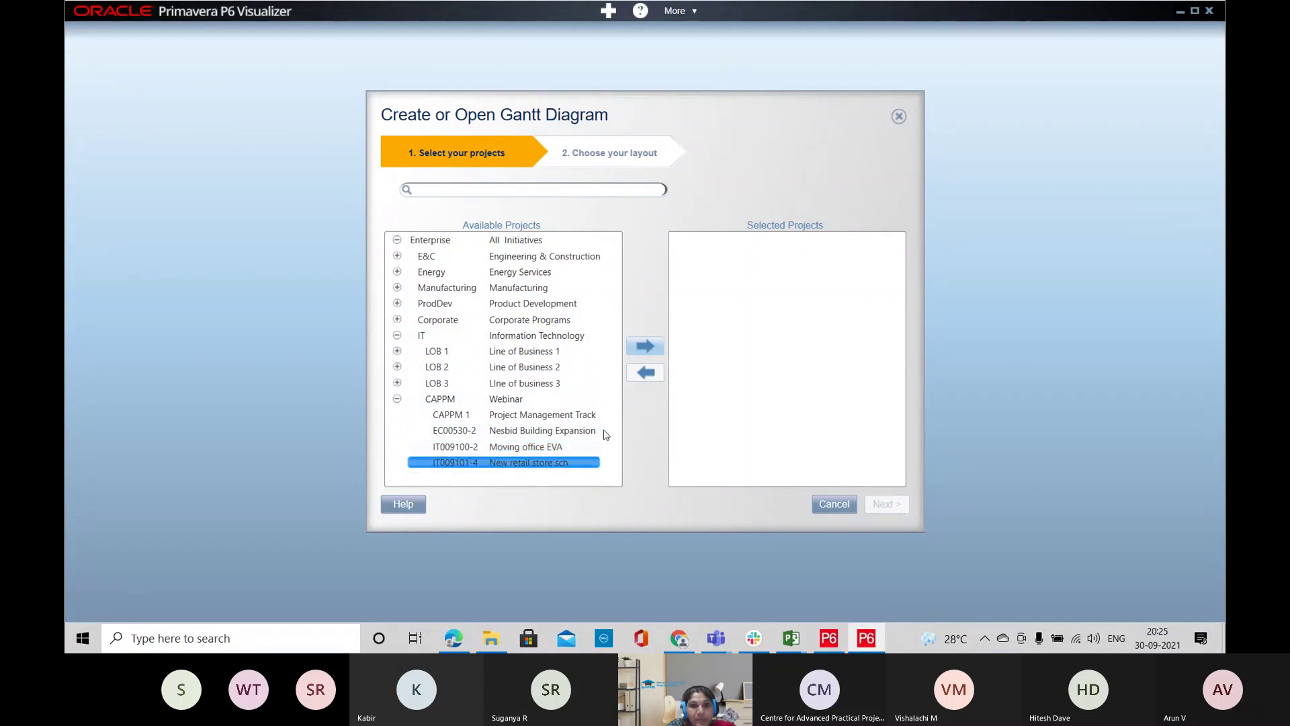
pyautogui.click(645, 346)
pyautogui.click(886, 505)
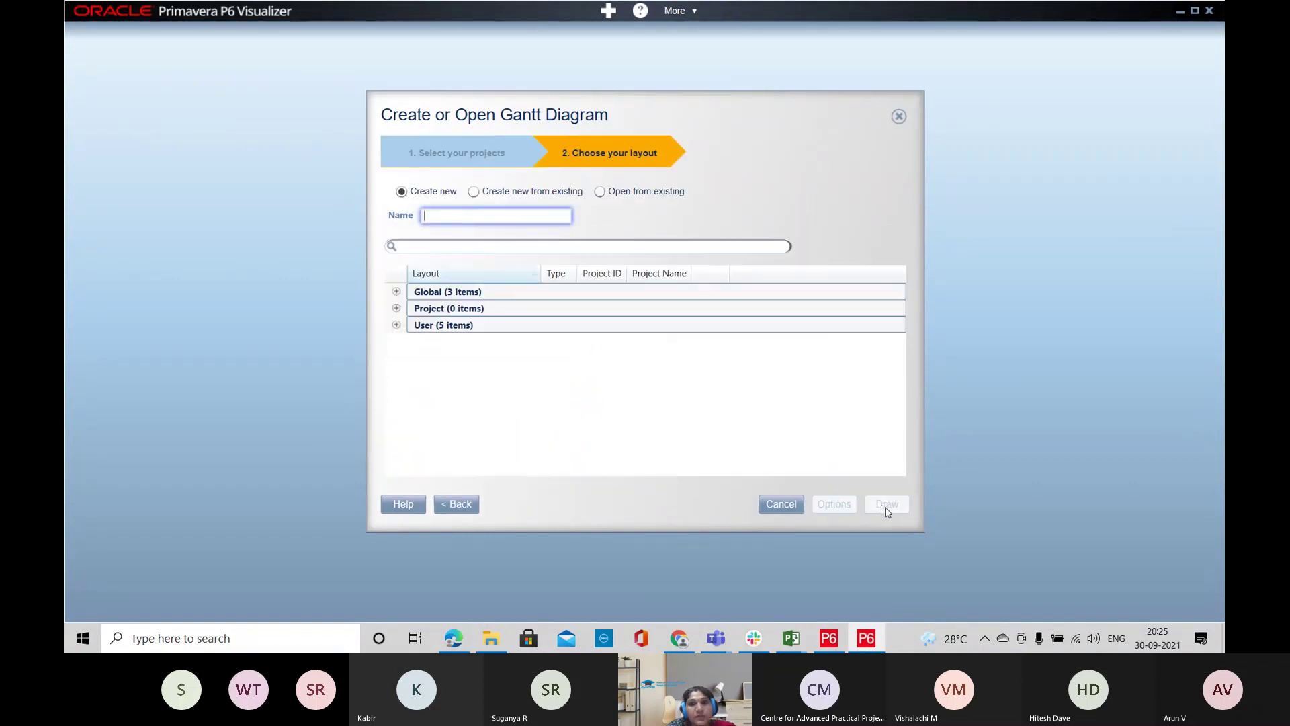
# Save and draw the Gantt diagram as a new layout named test, view it and close the layout
pyautogui.write('test')
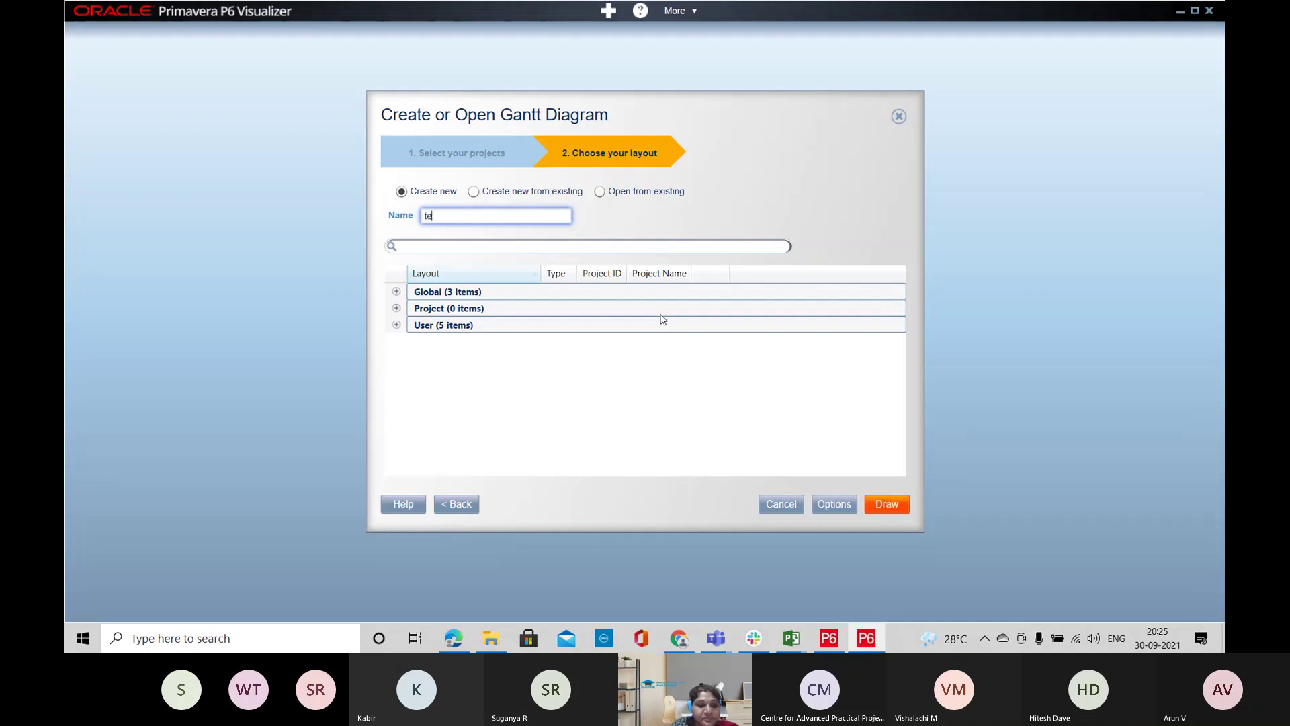
pyautogui.click(873, 504)
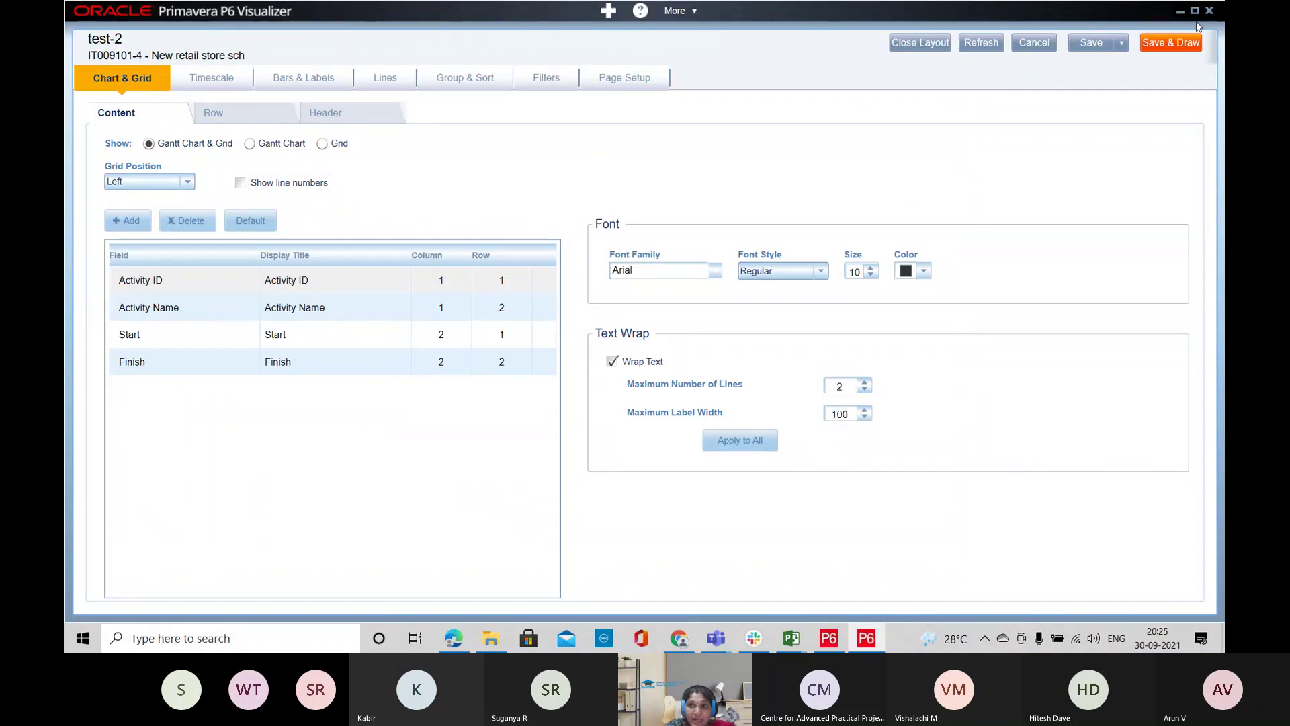
pyautogui.click(1173, 43)
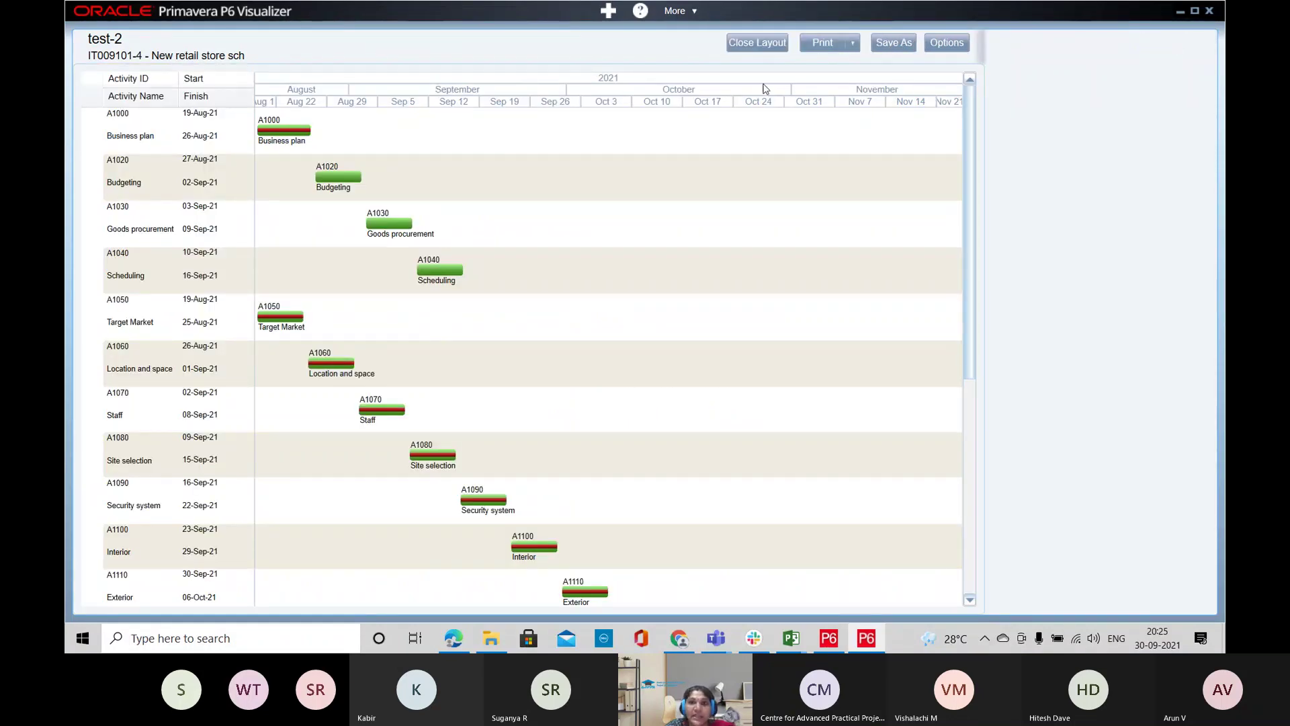
pyautogui.click(758, 43)
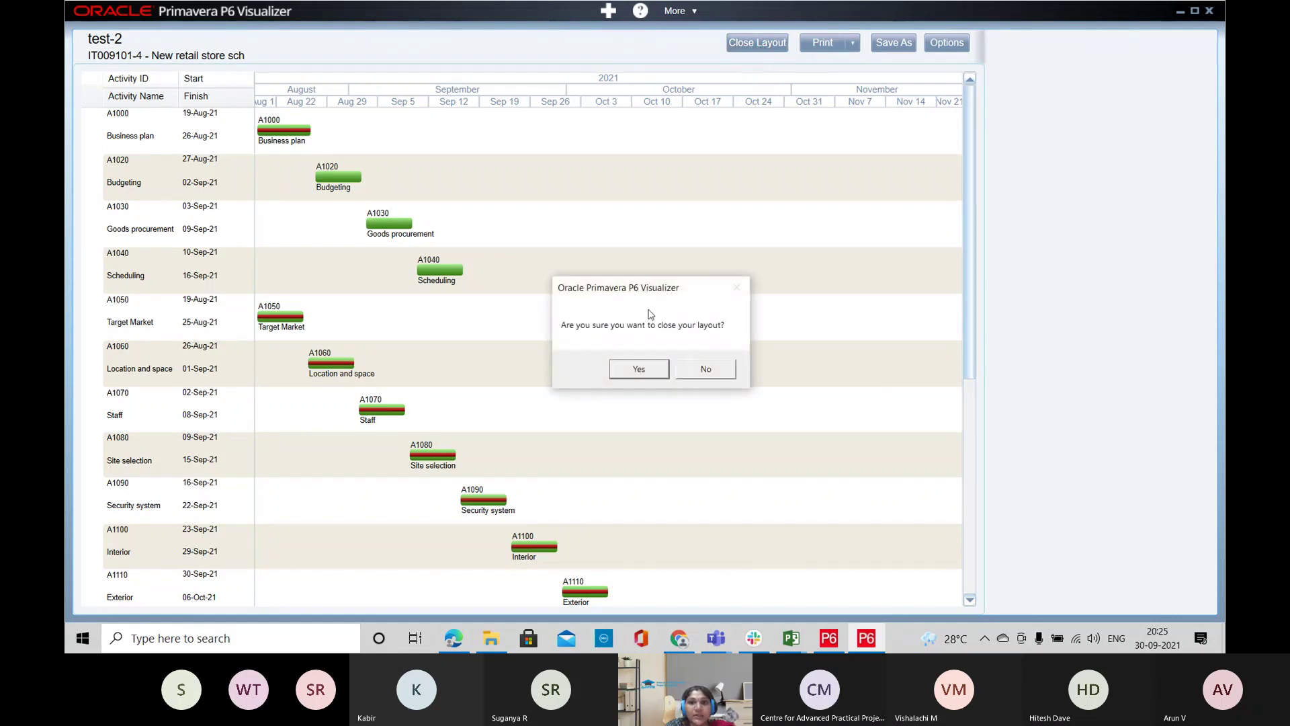
pyautogui.click(644, 371)
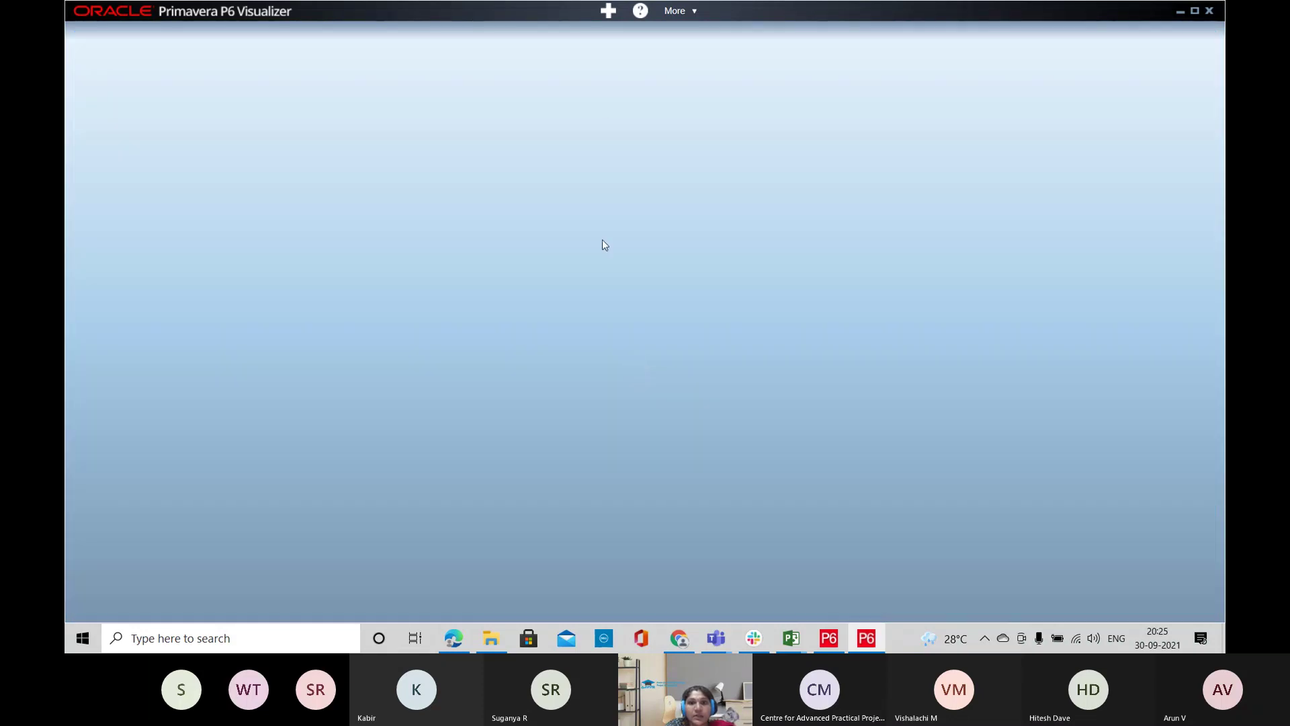
# Start a timescaled logic diagram with the Moving office EVA project (IT009100-2) from IT > CAPPM and proceed to the layout choice
pyautogui.click(612, 15)
pyautogui.click(622, 54)
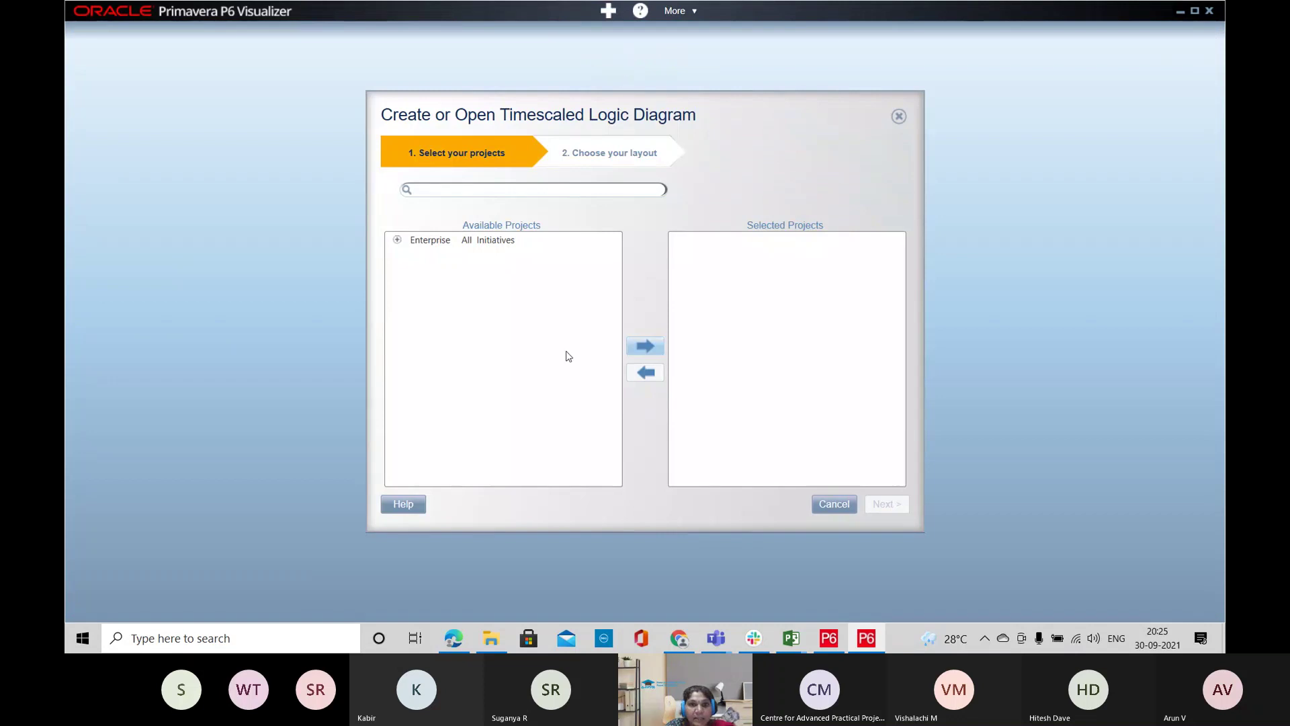
pyautogui.click(397, 240)
pyautogui.click(397, 335)
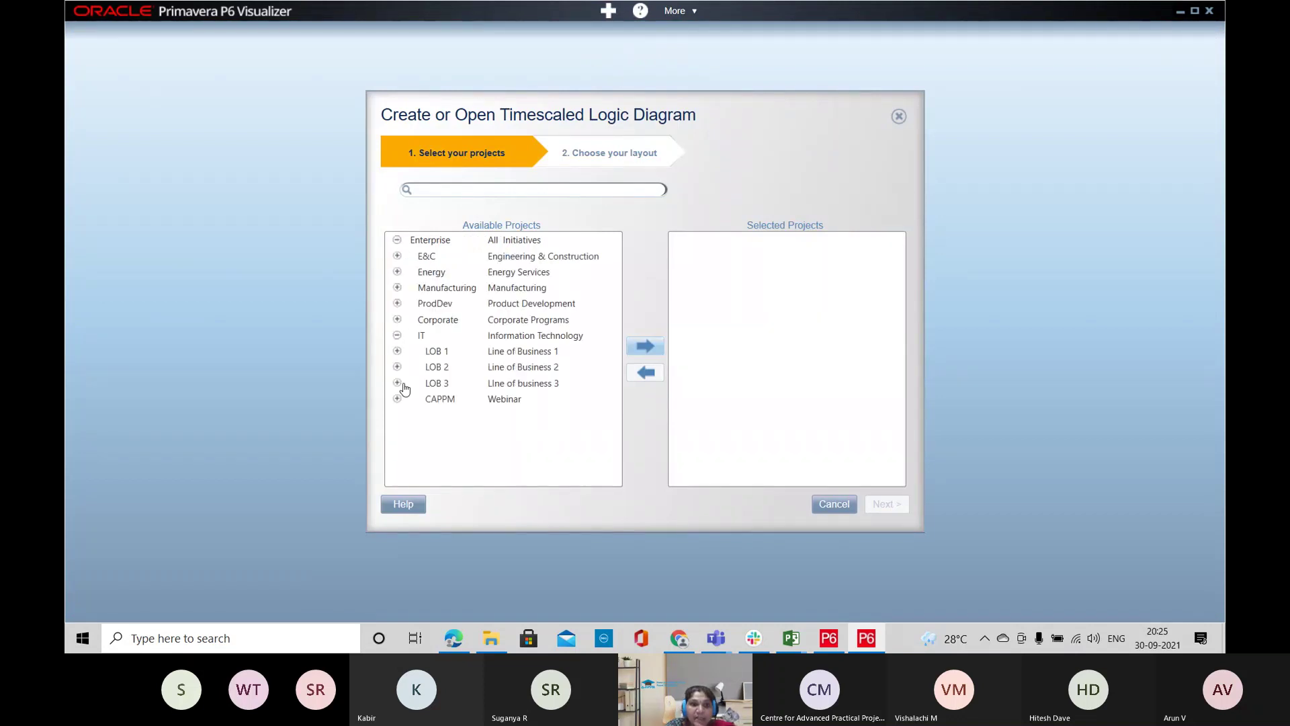
pyautogui.click(397, 399)
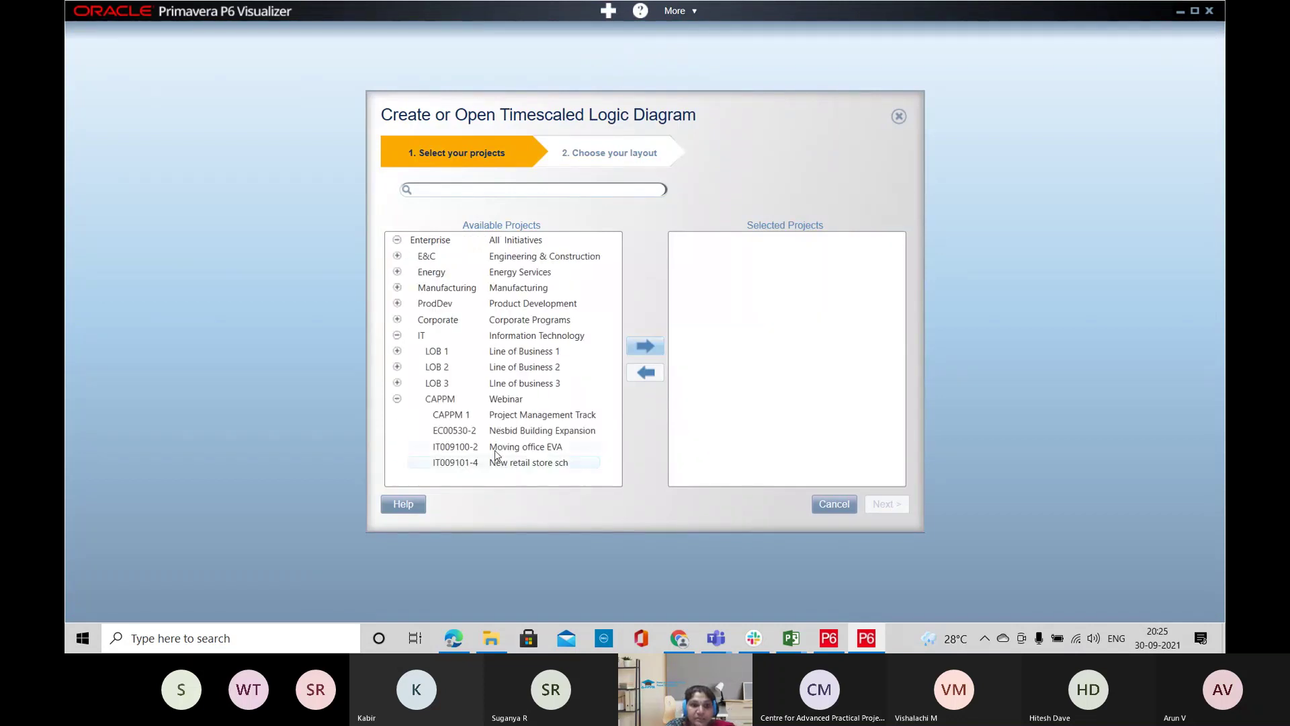
pyautogui.click(526, 450)
pyautogui.click(646, 346)
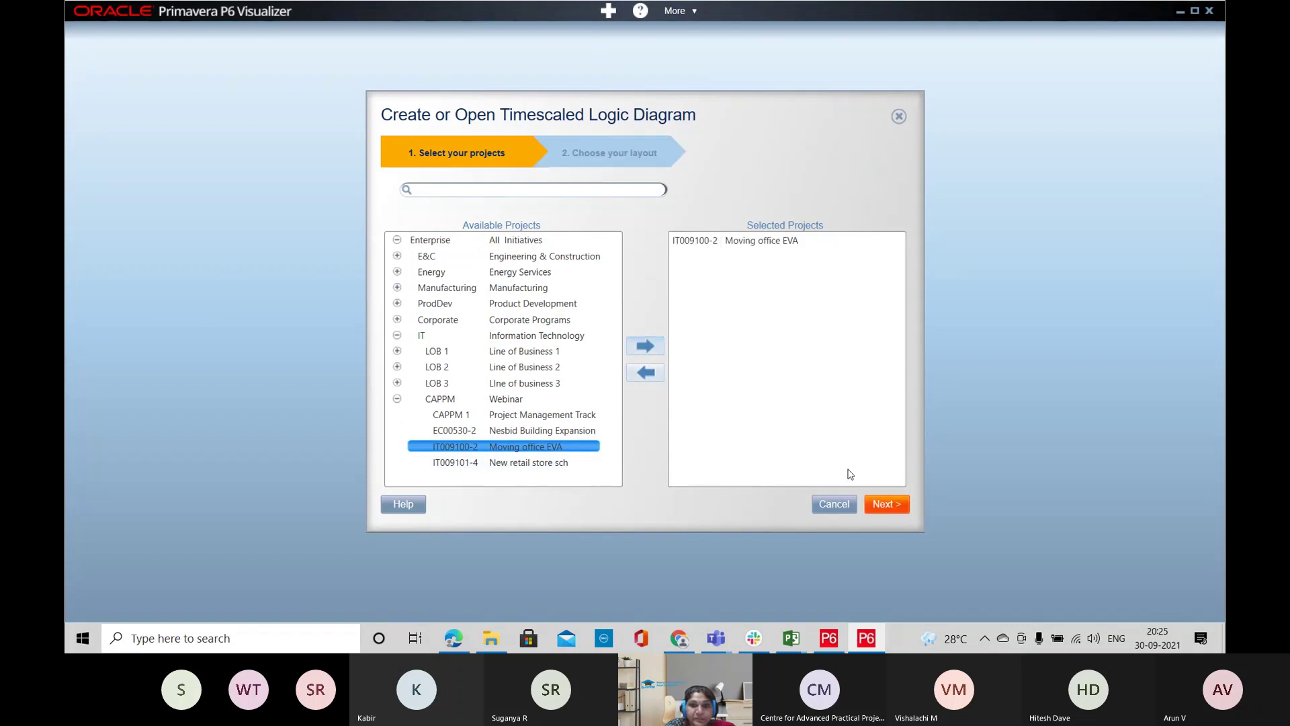
pyautogui.click(886, 505)
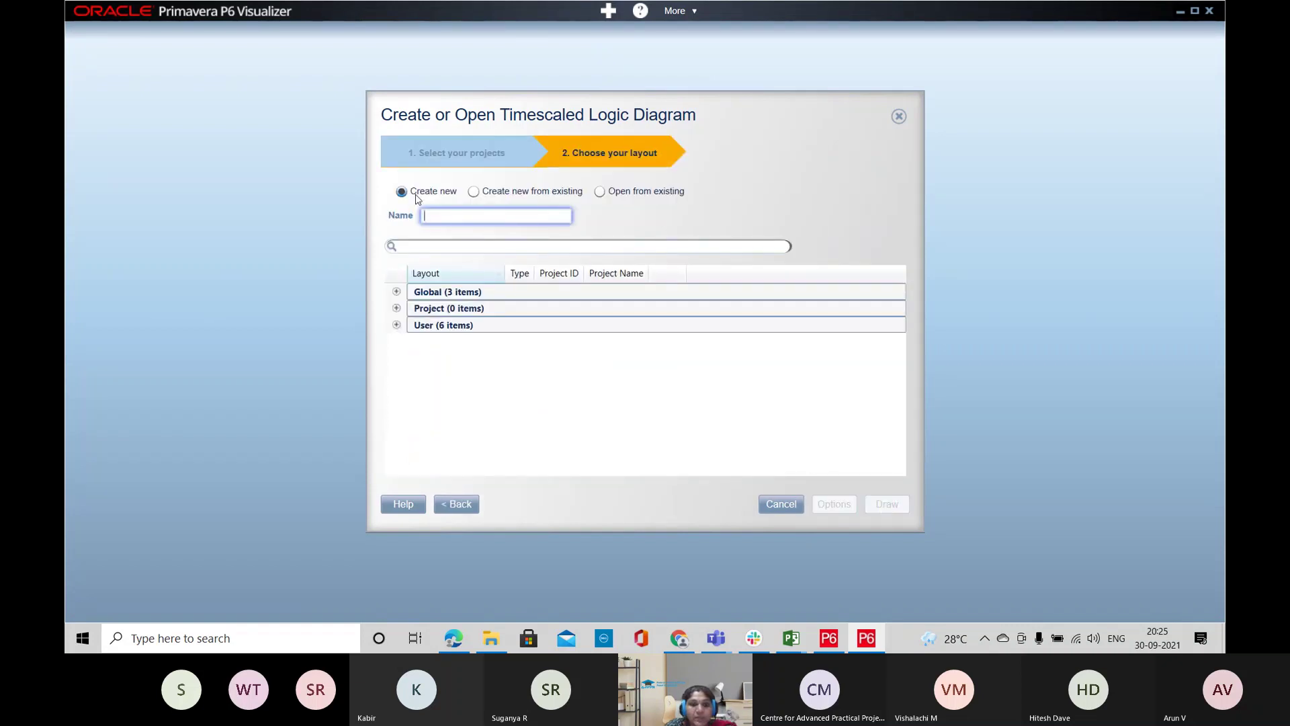
# Draw the timescaled logic diagram as a new layout named sample, review its timescale options and close the layout
pyautogui.write('sample')
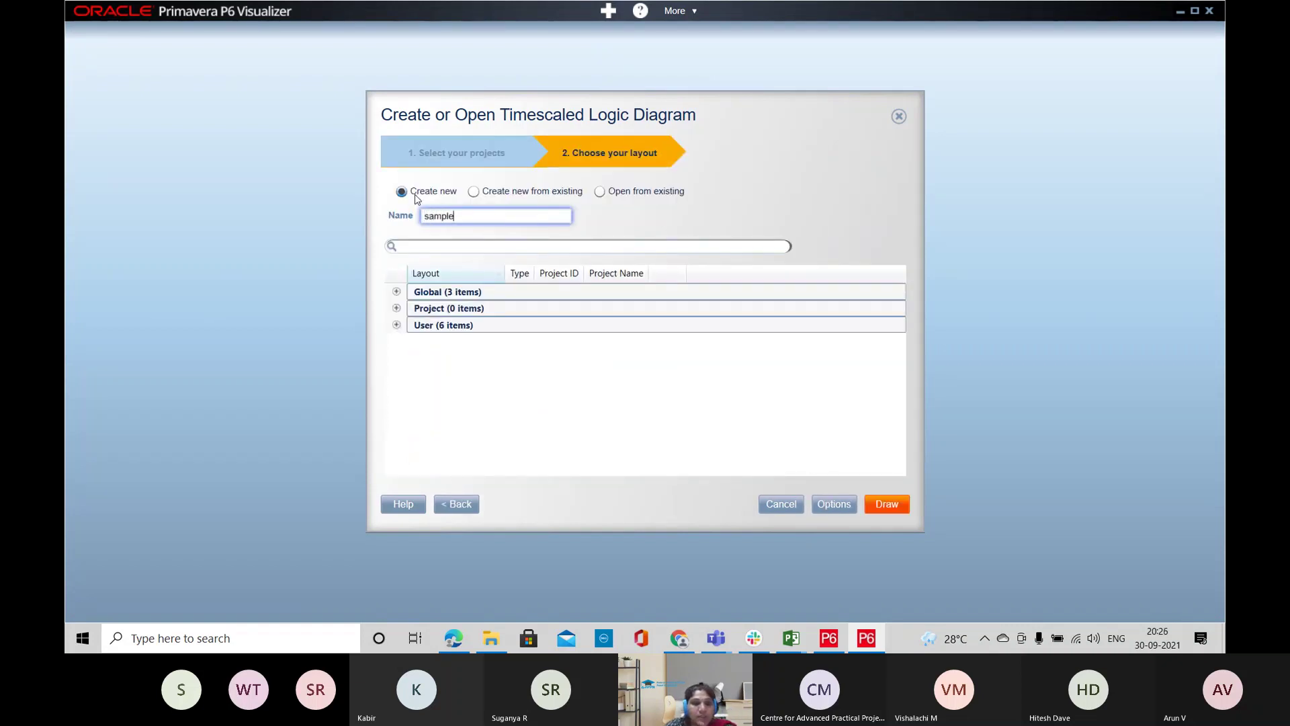
pyautogui.click(886, 504)
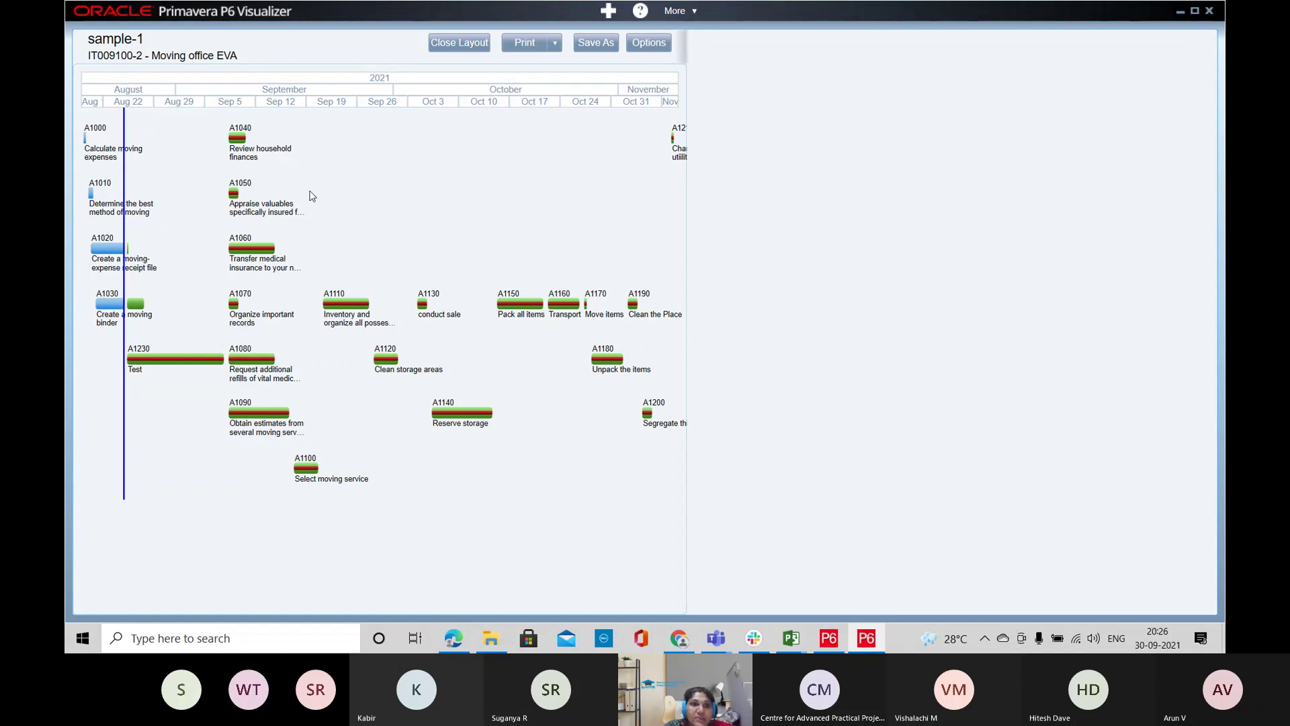
pyautogui.click(648, 43)
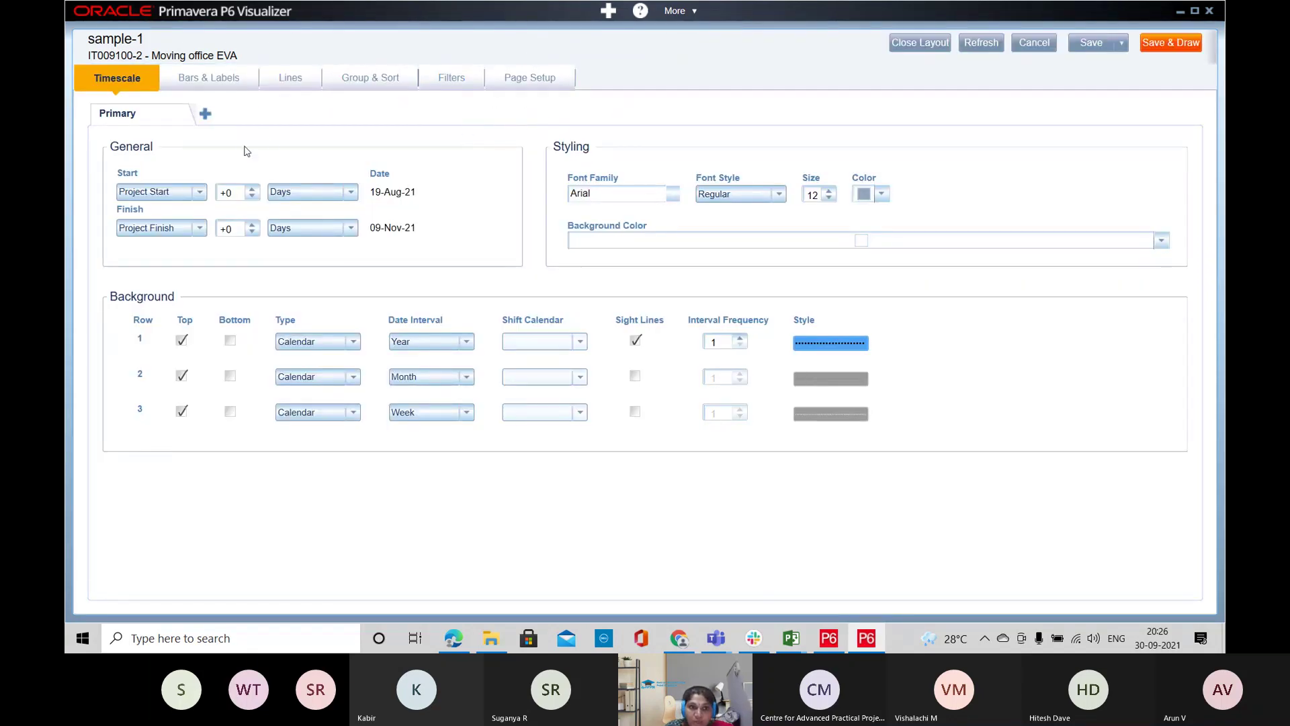
pyautogui.click(1185, 41)
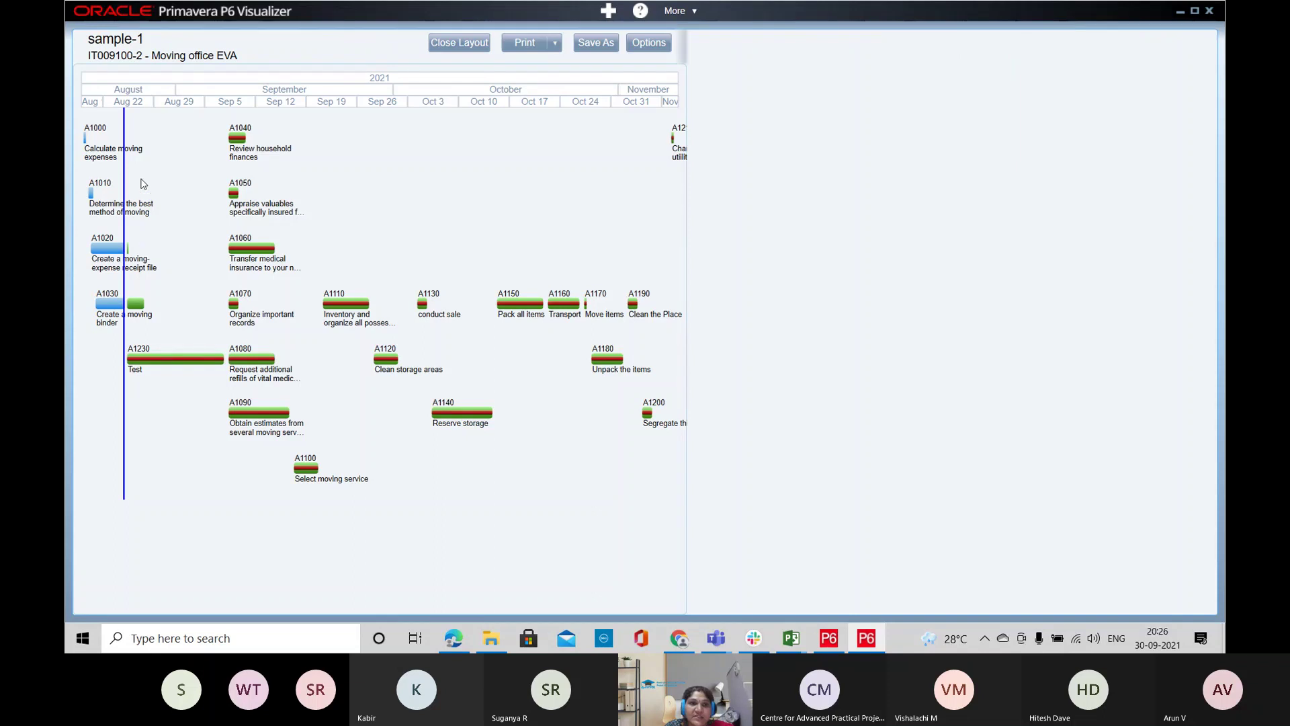
pyautogui.click(459, 42)
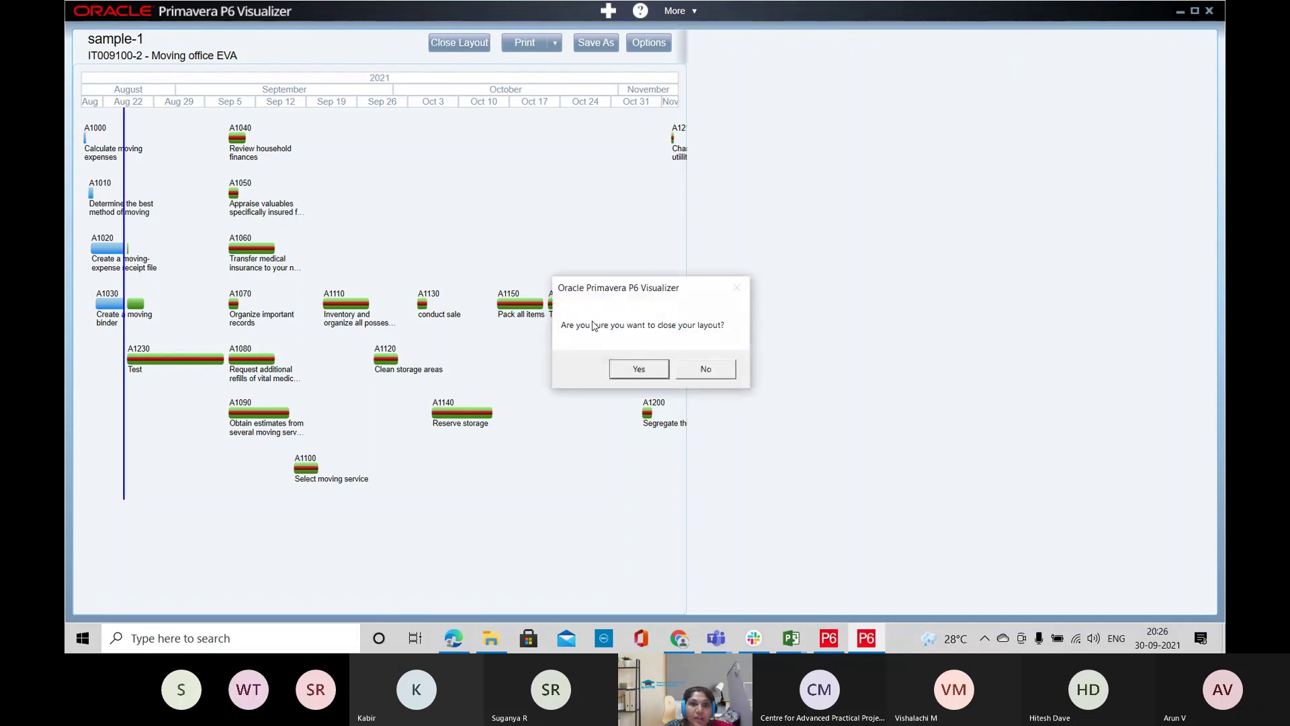
pyautogui.click(625, 373)
pyautogui.click(608, 11)
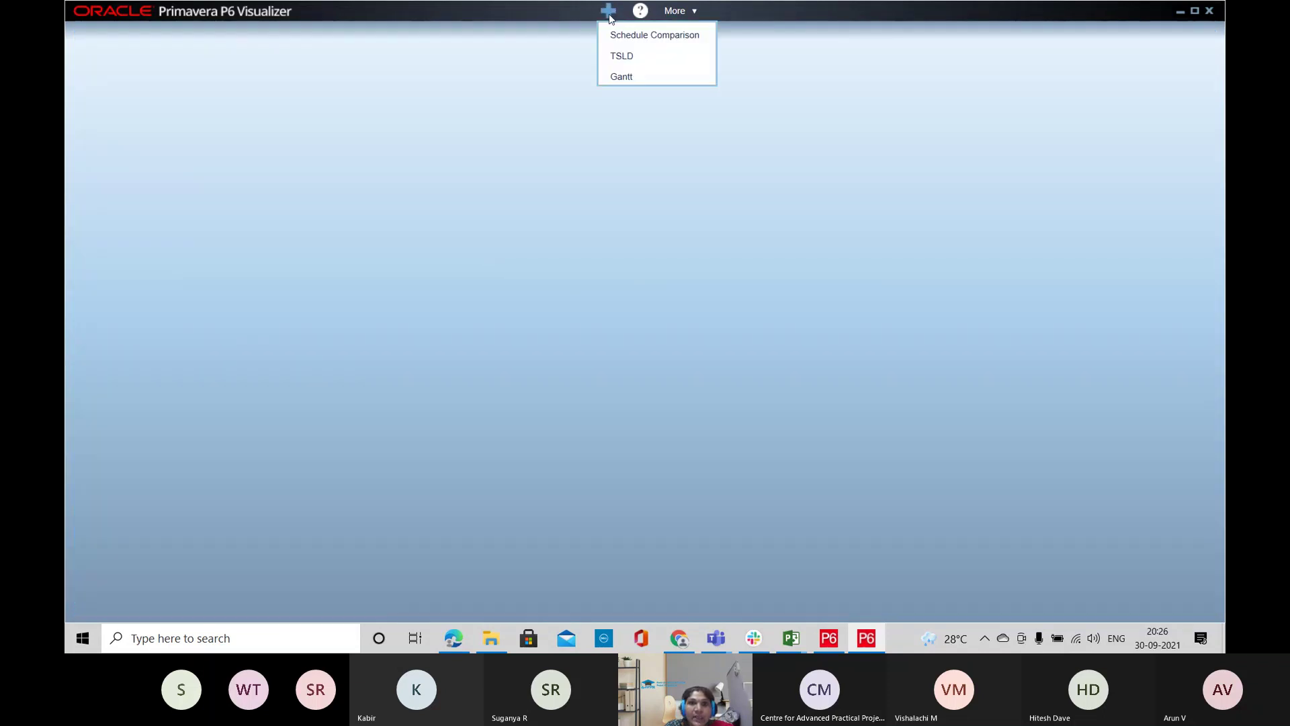
pyautogui.click(625, 32)
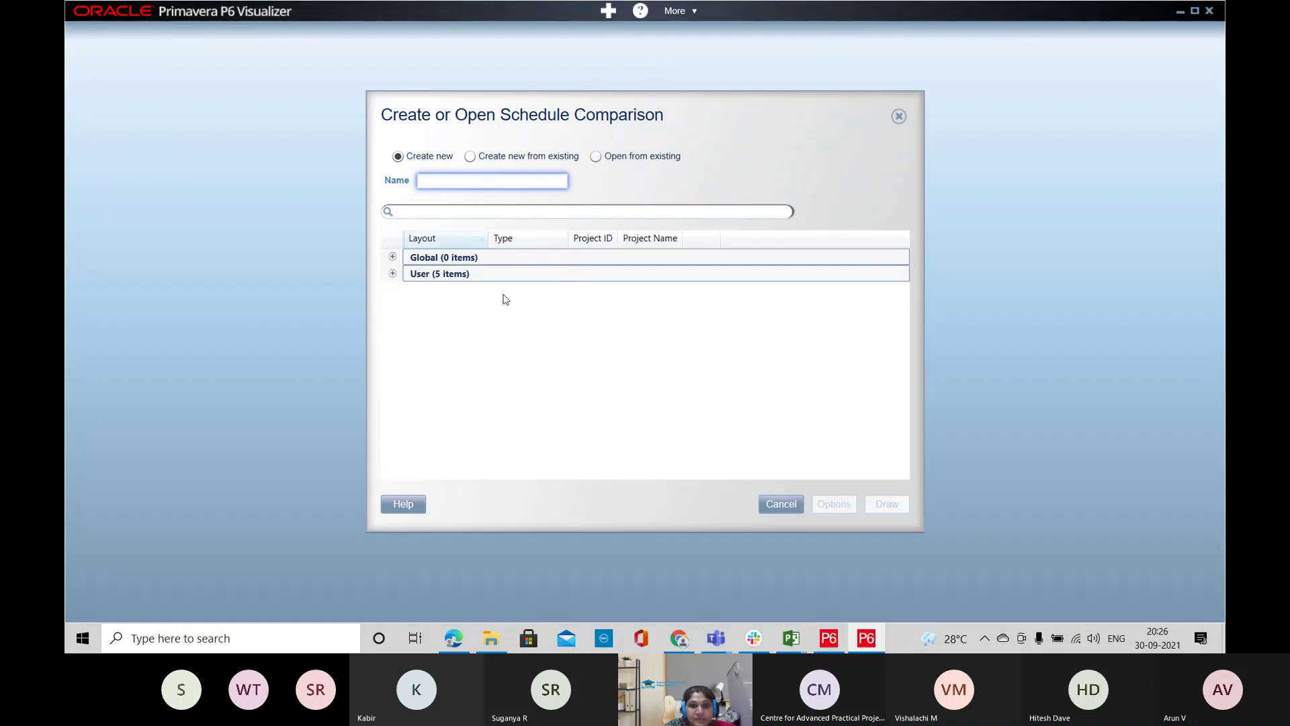
pyautogui.click(484, 160)
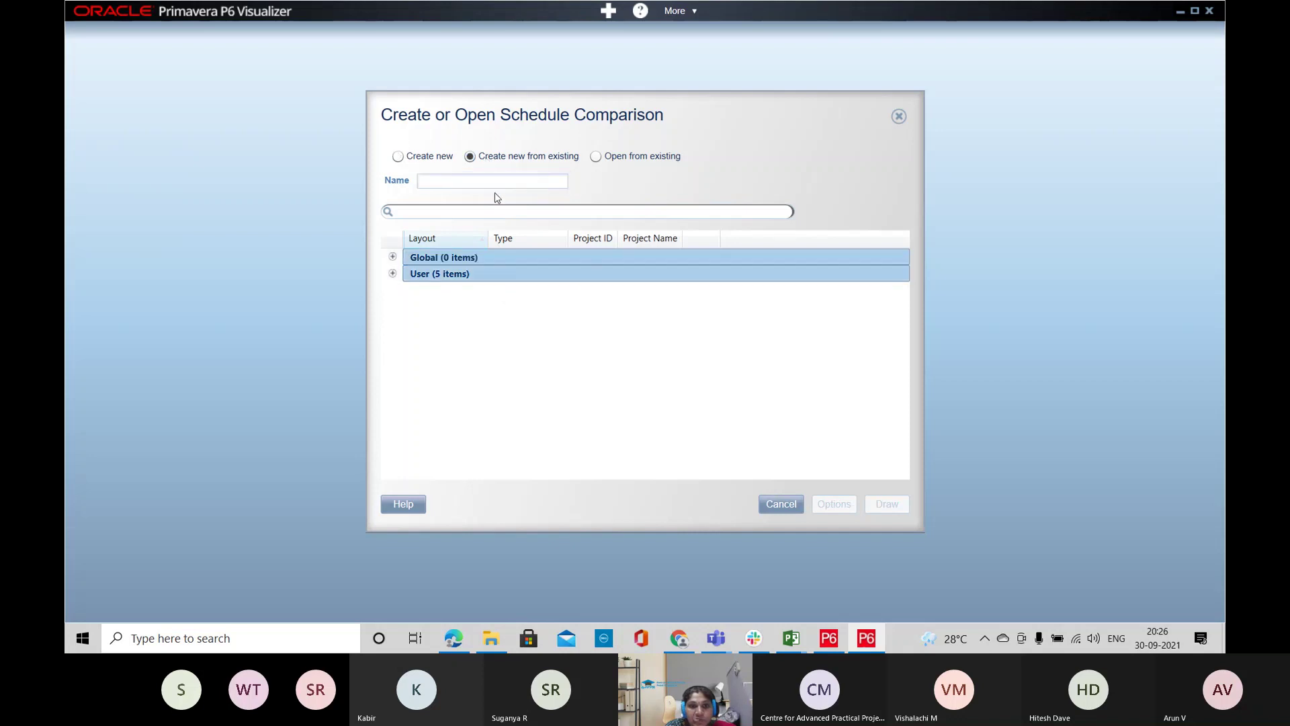
pyautogui.click(399, 158)
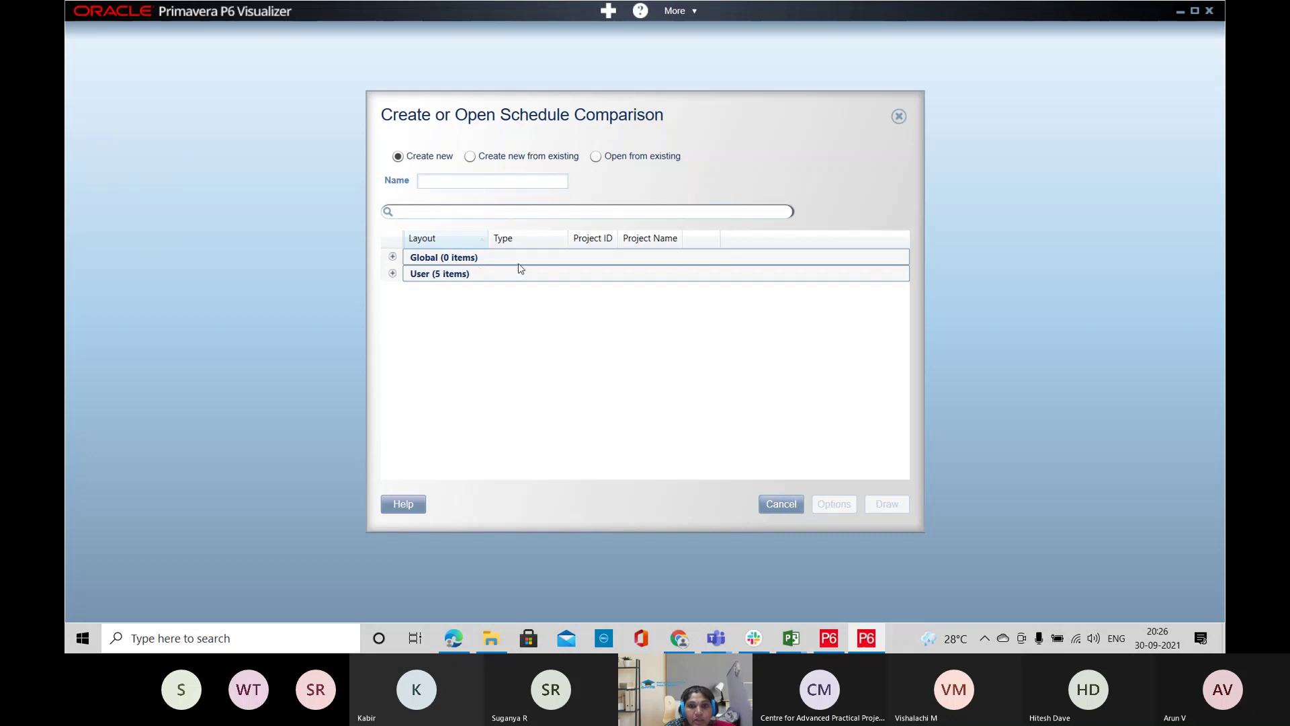
pyautogui.click(481, 160)
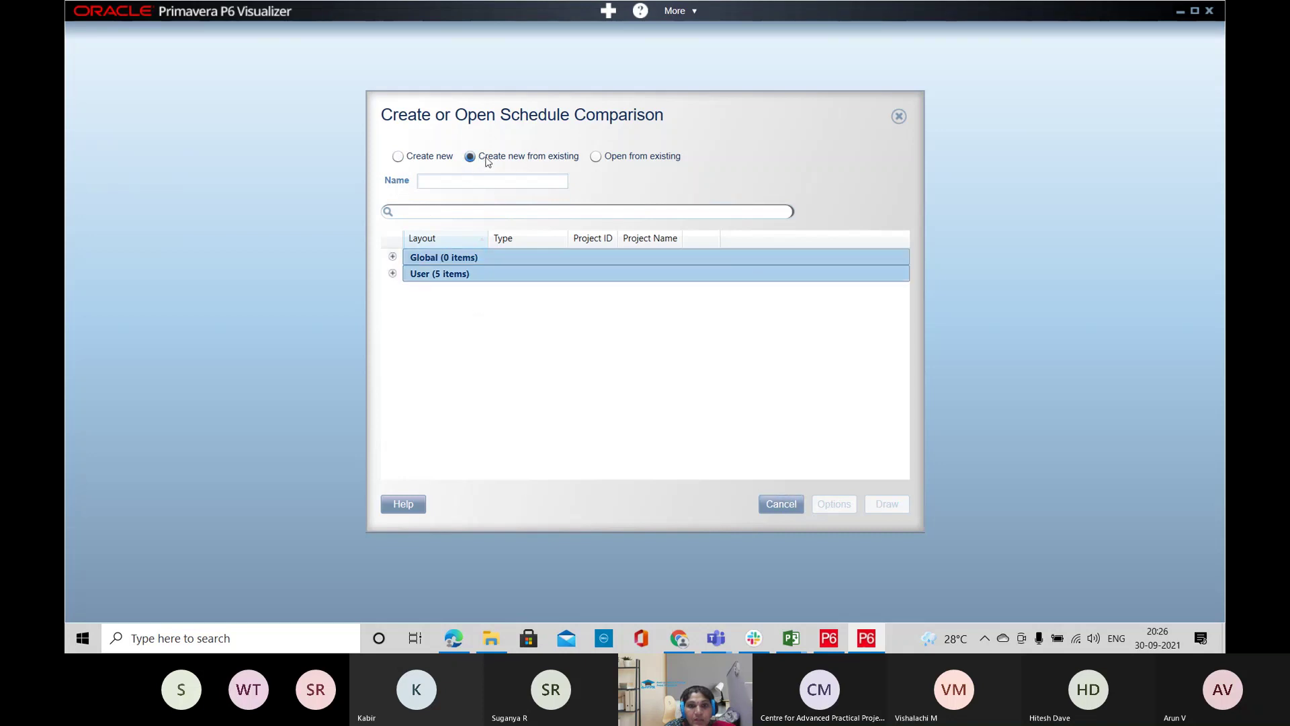
pyautogui.click(798, 504)
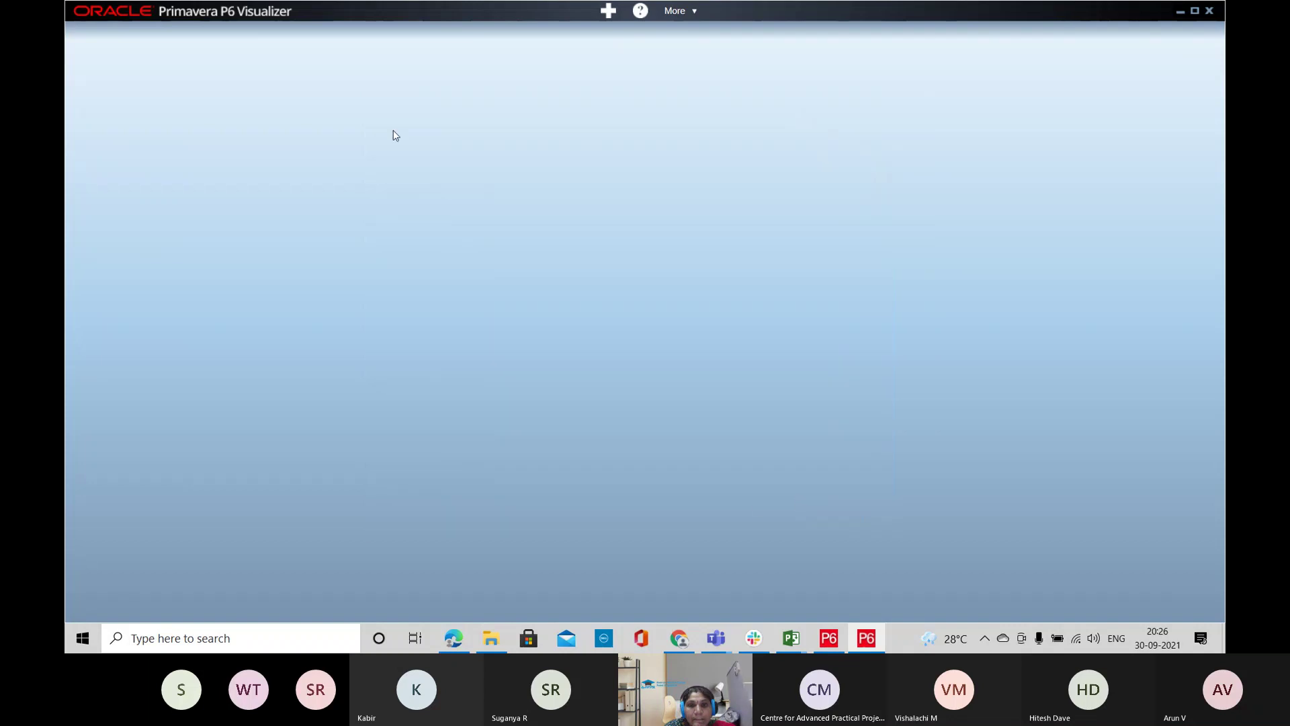
# Start a new schedule comparison named test and open its options
pyautogui.click(608, 11)
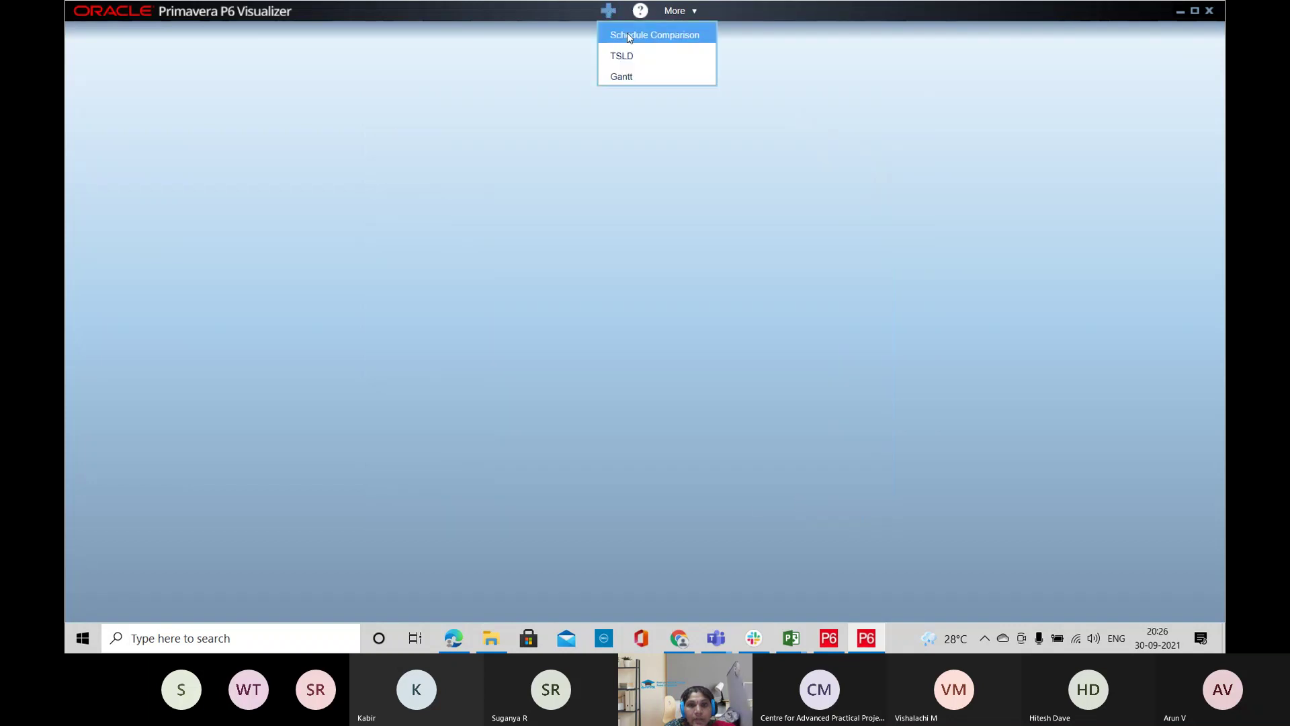
pyautogui.click(619, 34)
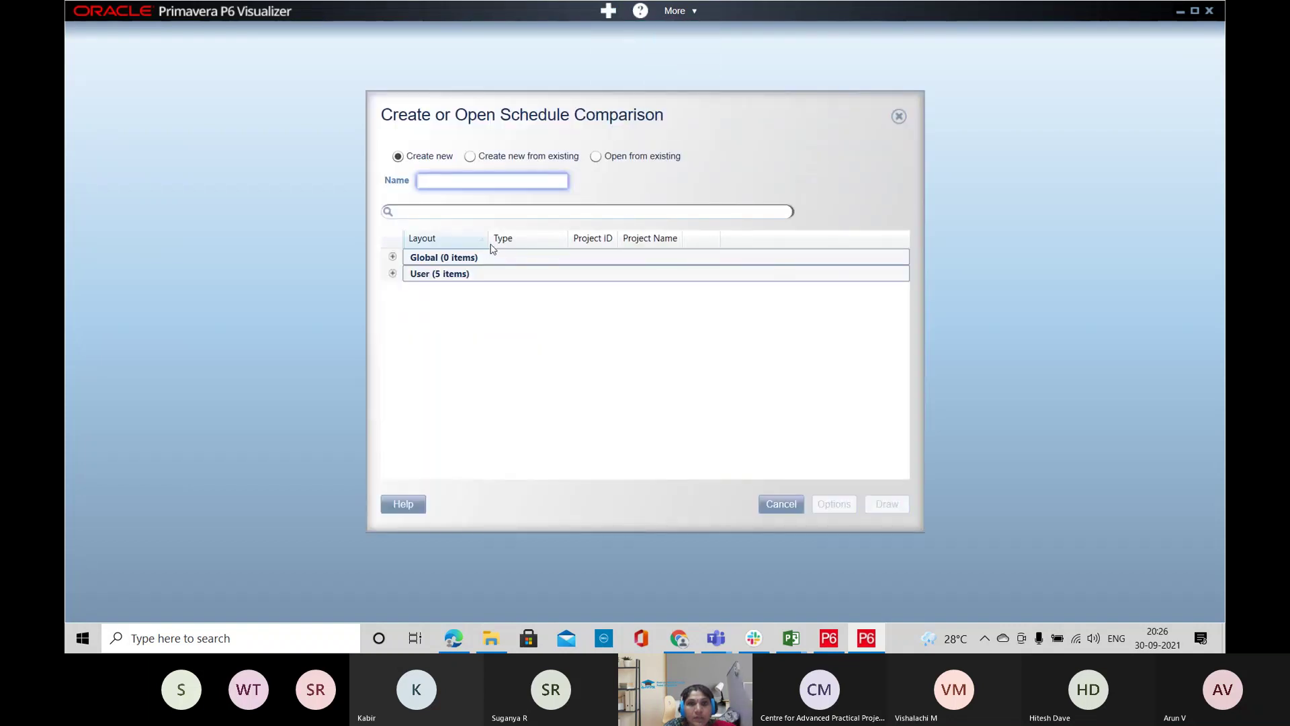
pyautogui.write('test')
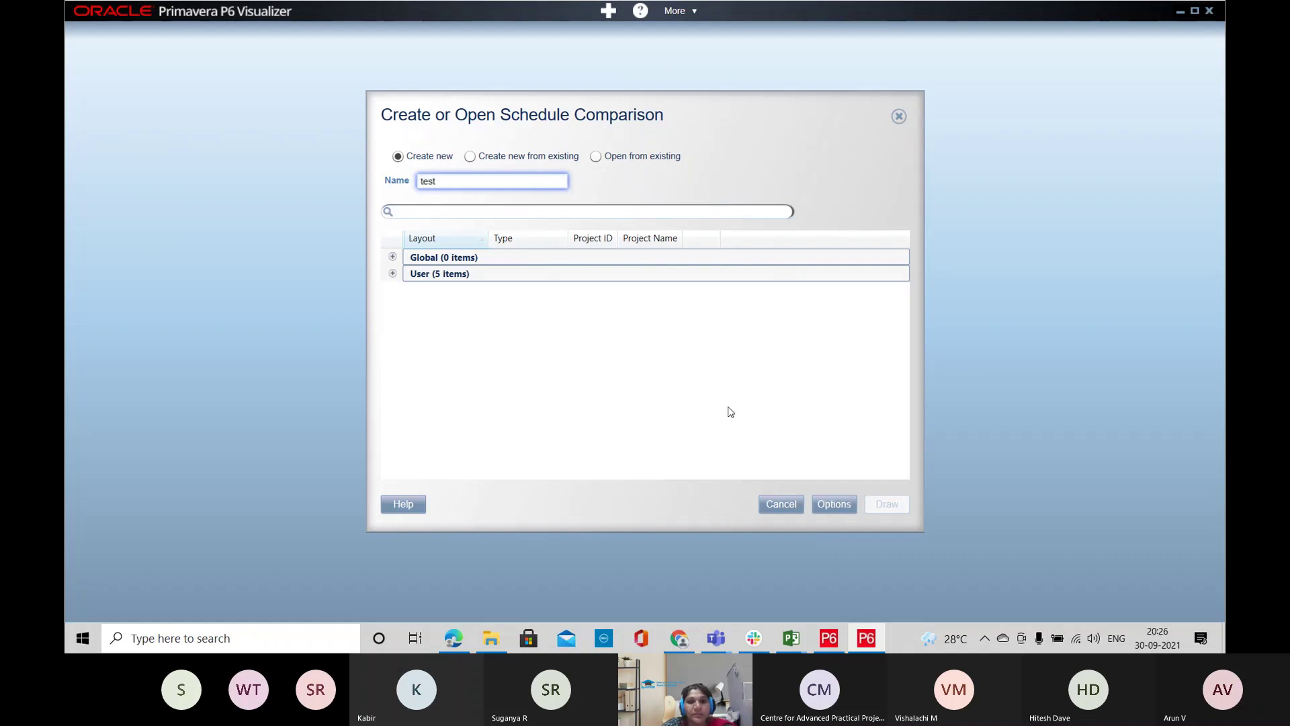
pyautogui.click(832, 504)
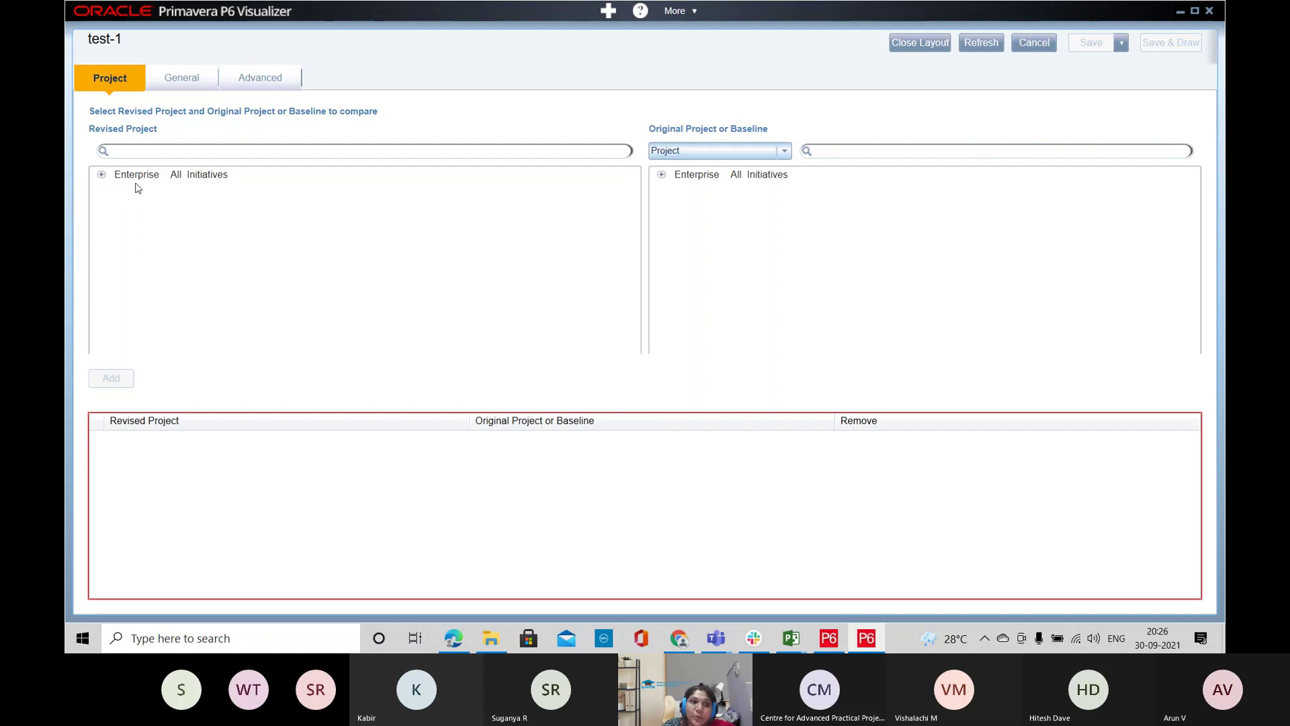
# Select Nesbid Building Expansion (EC00530-2) under IT > CAPPM as the revised project
pyautogui.click(100, 176)
pyautogui.click(101, 269)
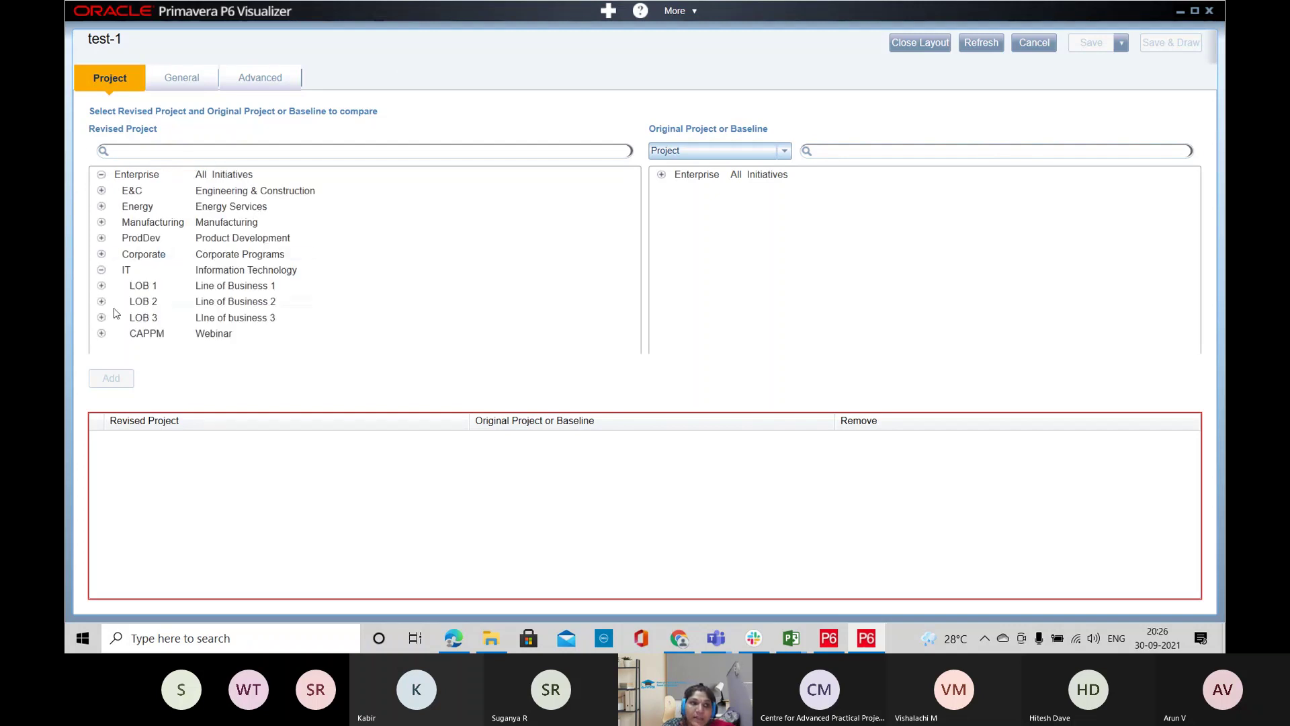
pyautogui.click(100, 334)
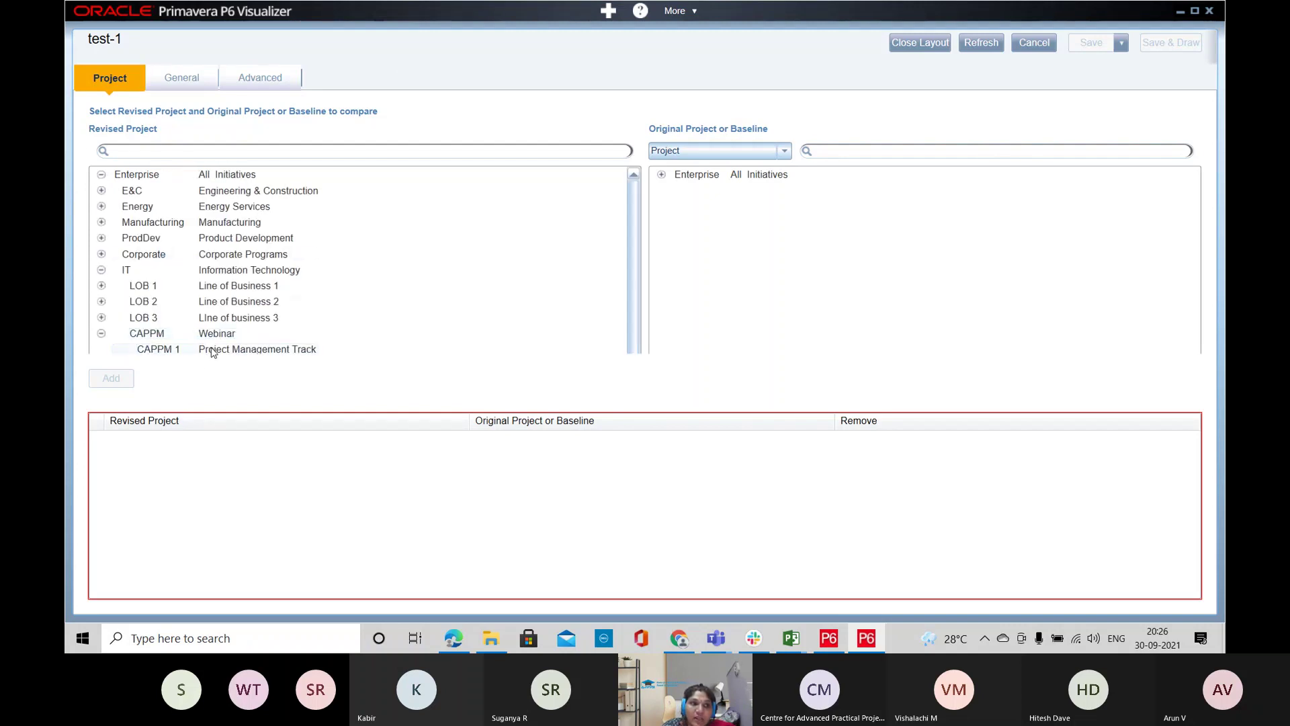
pyautogui.scroll(-1, 210, 350)
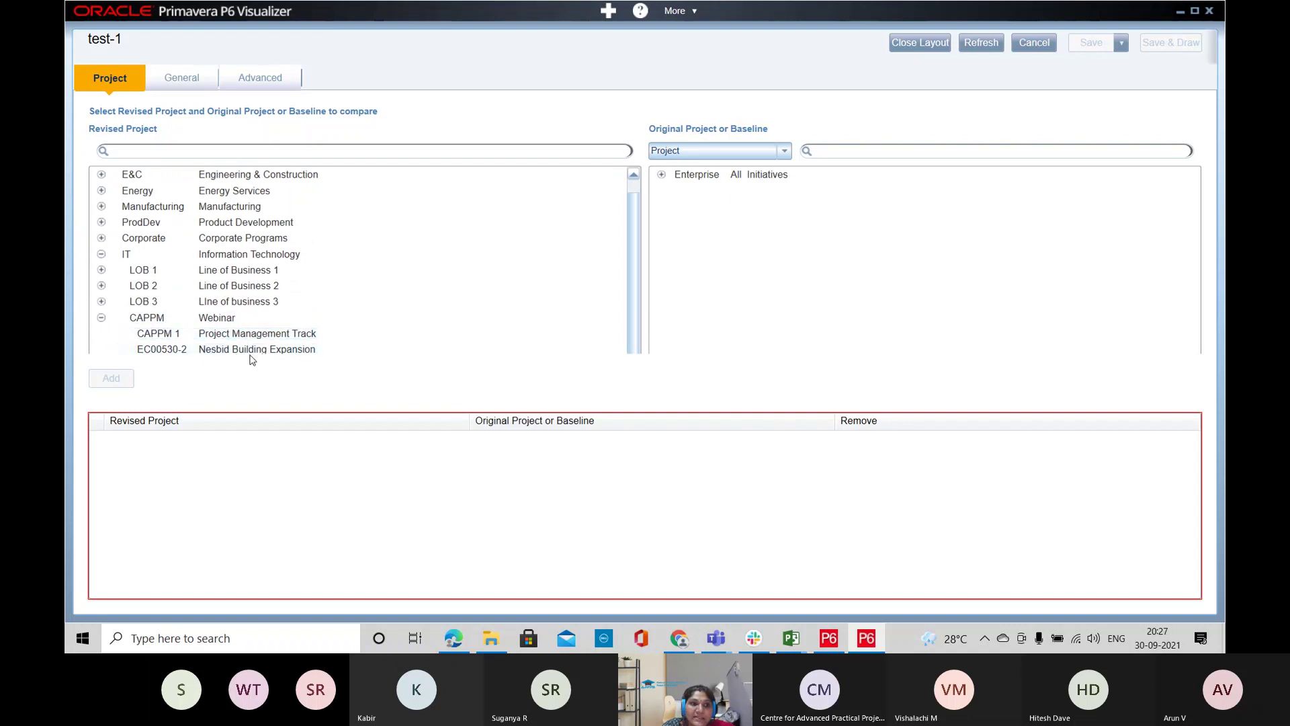
pyautogui.click(256, 349)
# Select Nesbid Building Expansion (EC00530-2) under IT > CAPPM as the original project and add the pair to the comparison
pyautogui.click(661, 175)
pyautogui.click(661, 270)
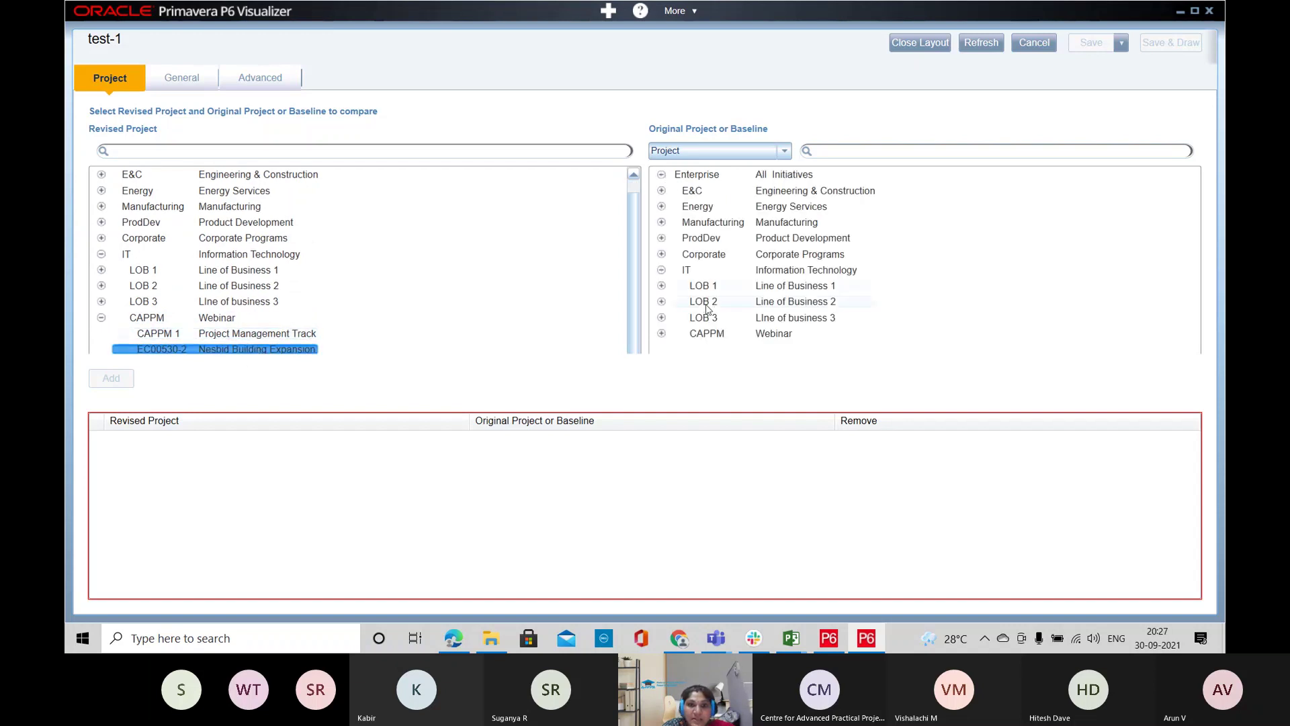
pyautogui.click(662, 333)
pyautogui.click(803, 348)
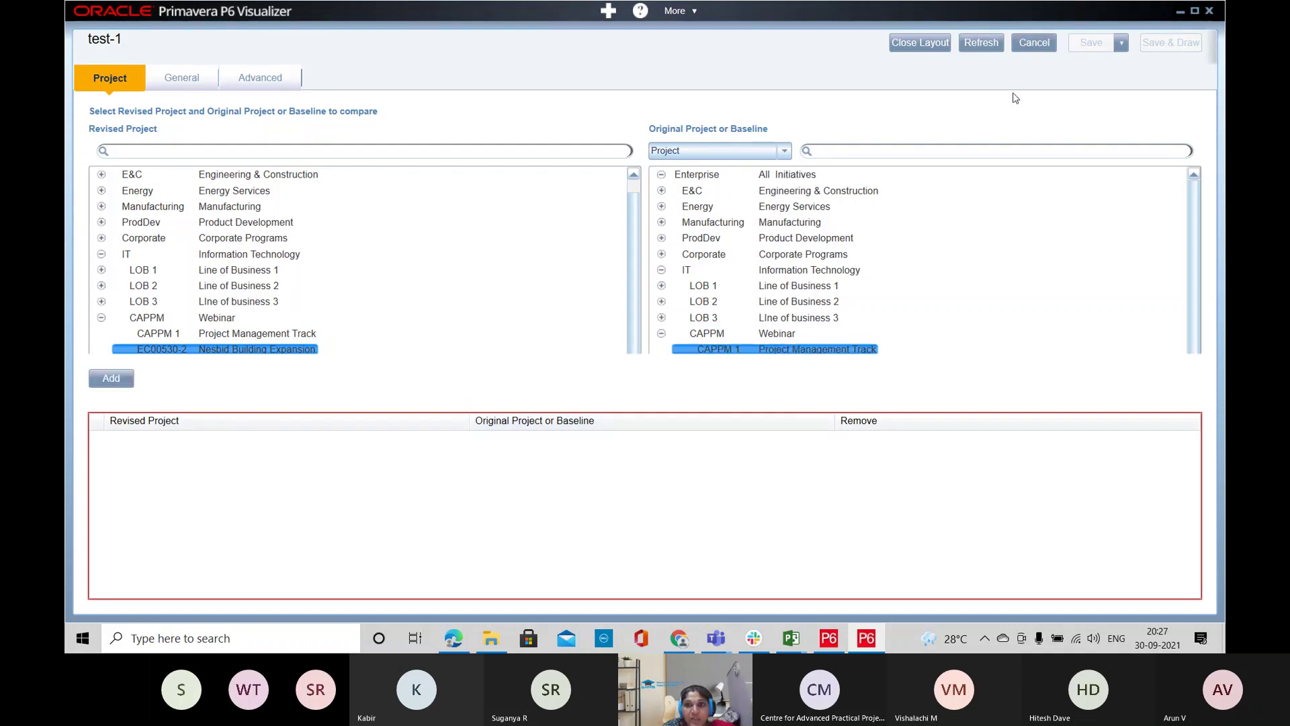
pyautogui.scroll(-1, 759, 348)
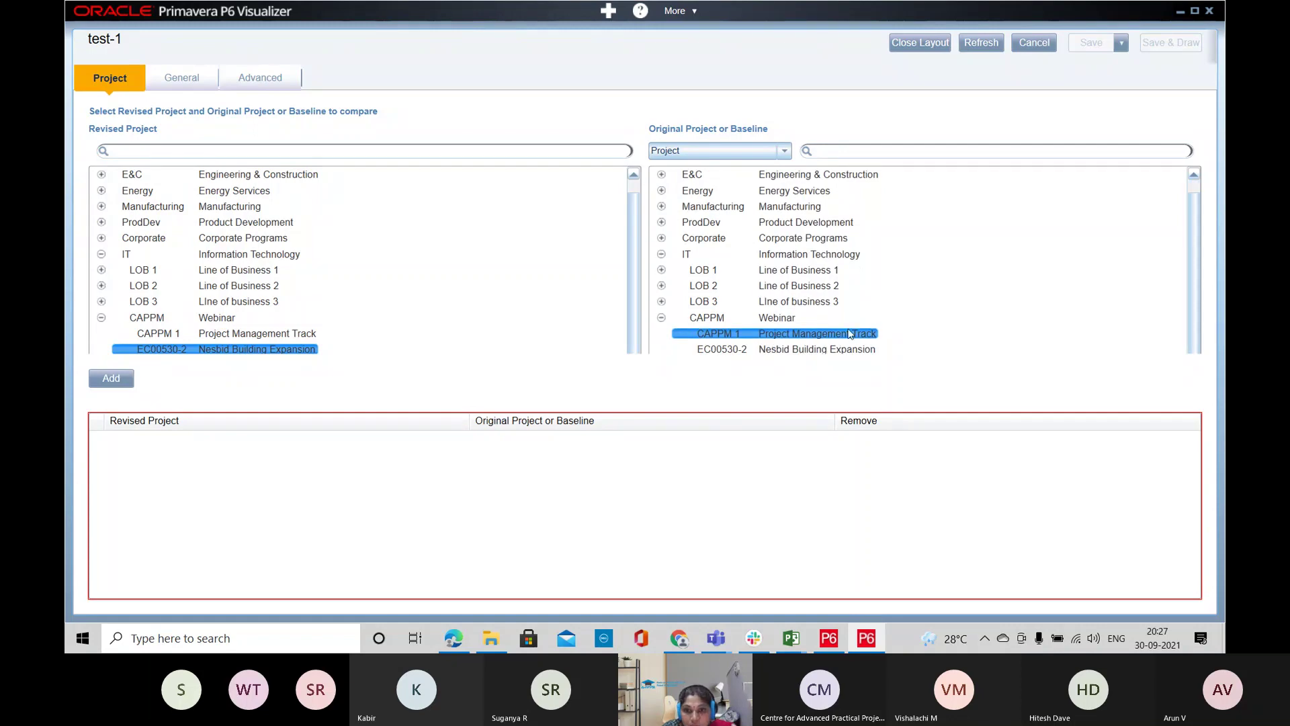
pyautogui.click(838, 350)
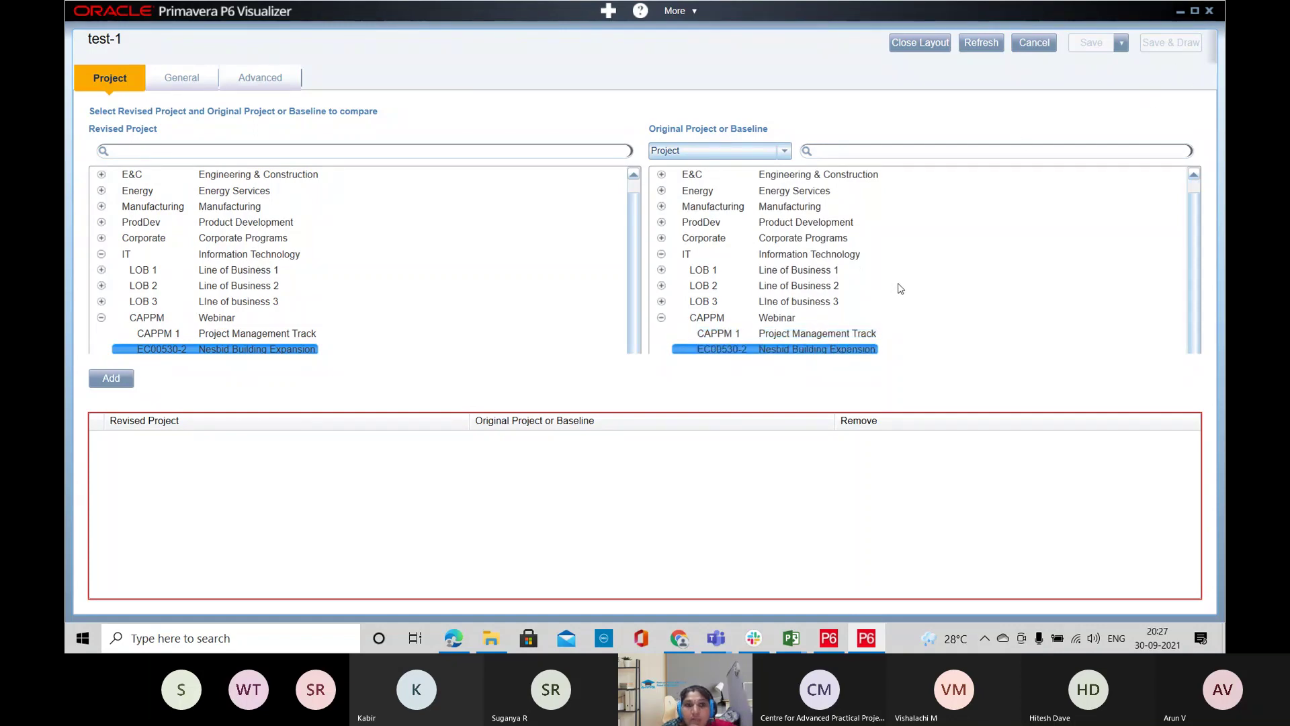
pyautogui.click(108, 378)
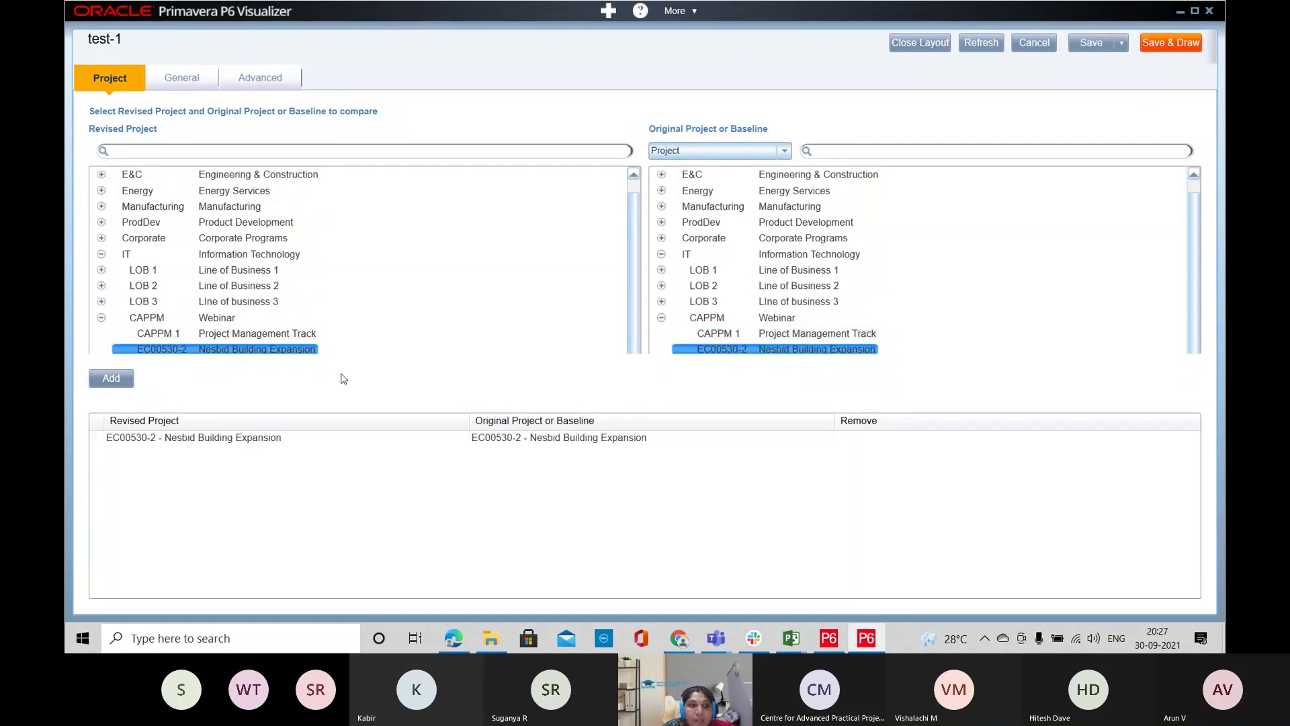
# Save and draw the Project Differences Report, view it and reopen the comparison's options
pyautogui.click(1171, 44)
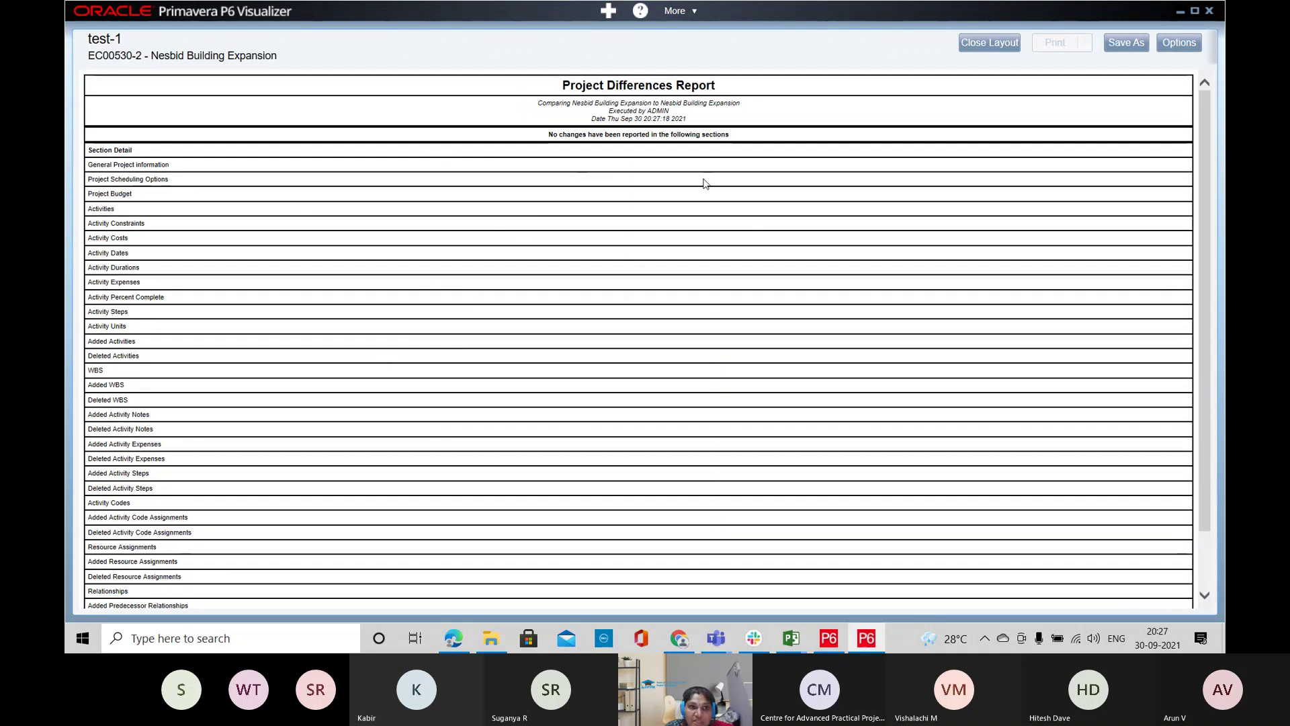
pyautogui.click(1181, 46)
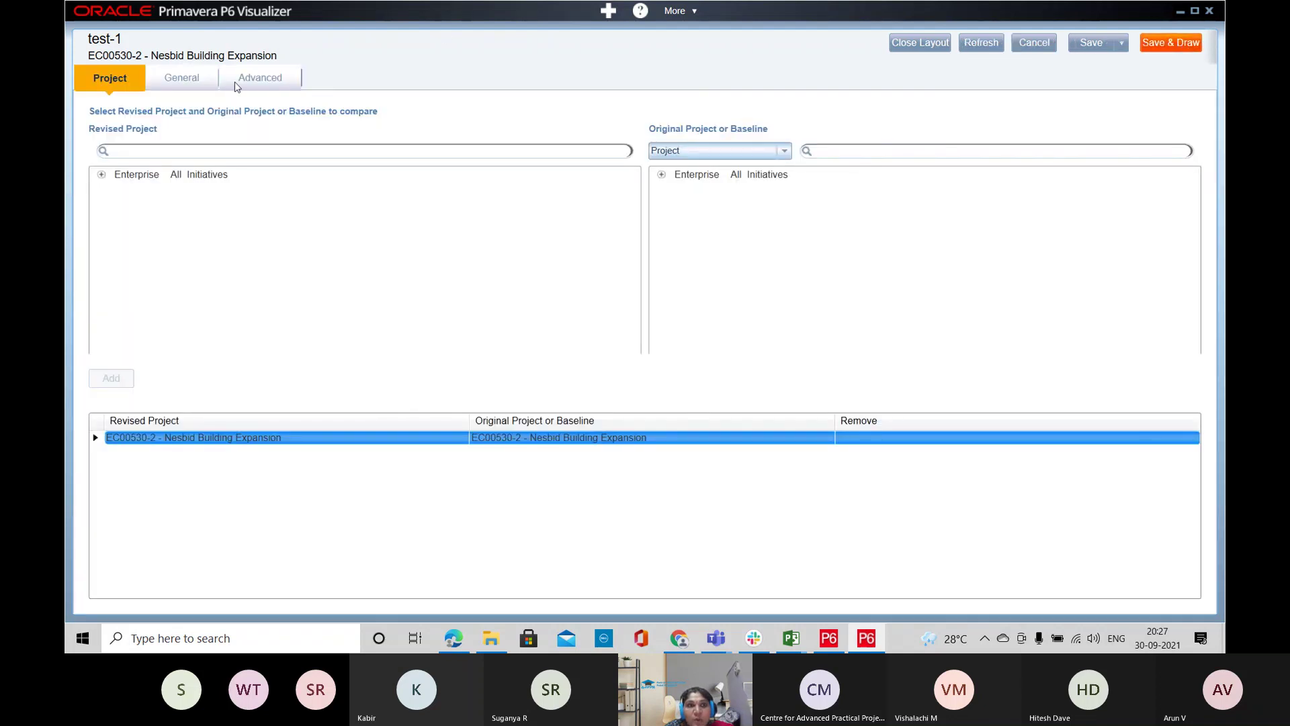
# Review the general and advanced comparison options of the test-1 comparison, then save and redraw the Project Differences Report
pyautogui.click(204, 79)
pyautogui.click(254, 80)
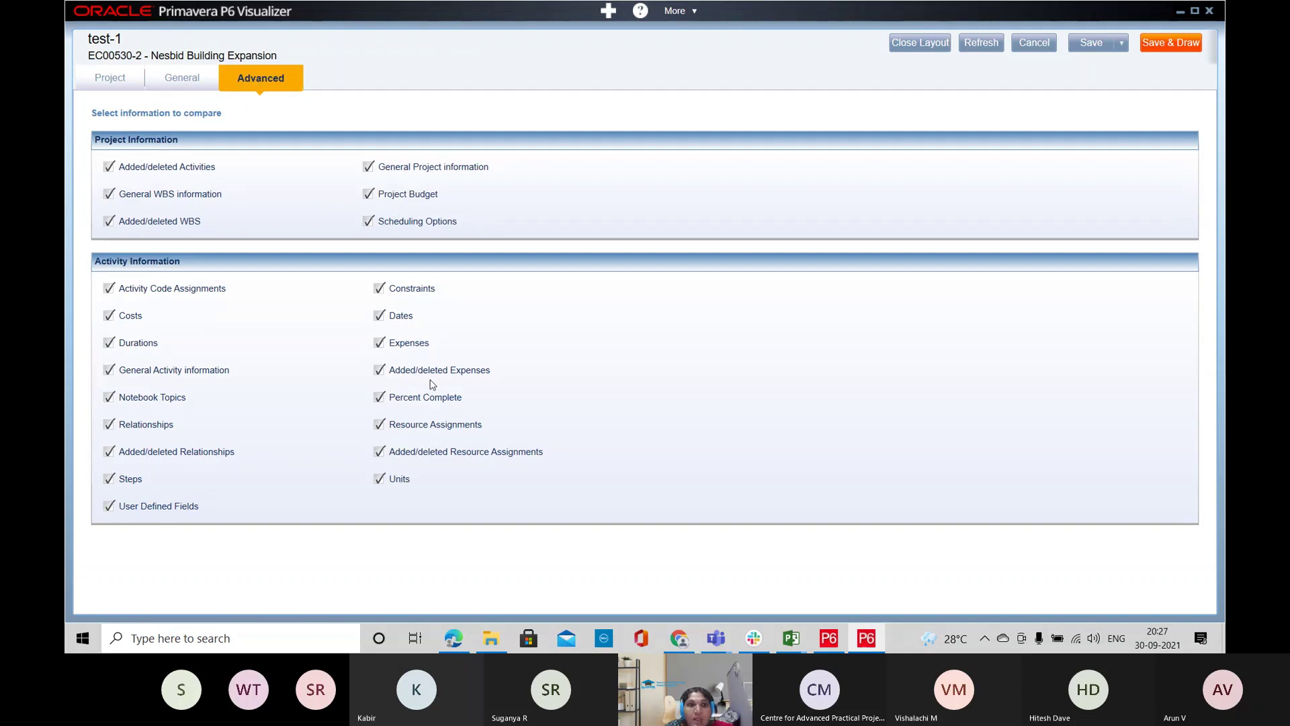
pyautogui.click(1183, 43)
# Close the comparison layout and exit Visualizer, returning to the activities of the Moving office EVA project in P6 Professional
pyautogui.click(971, 45)
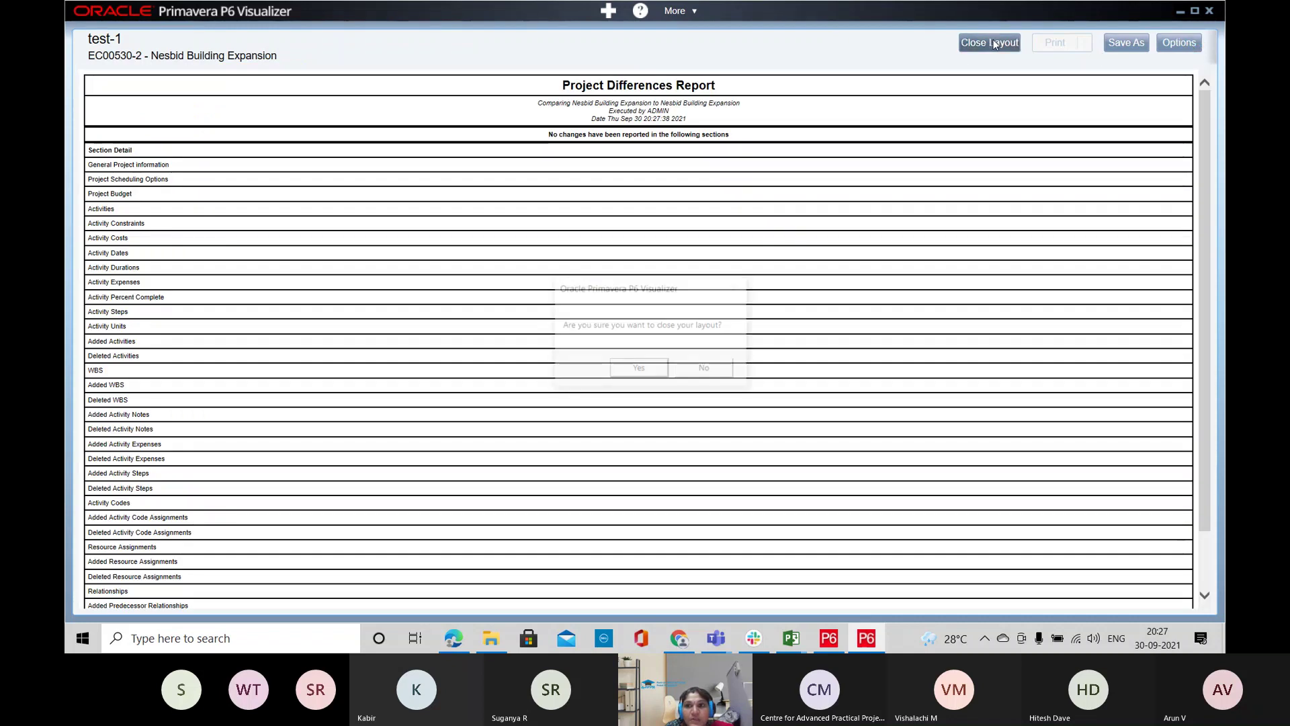
pyautogui.click(647, 371)
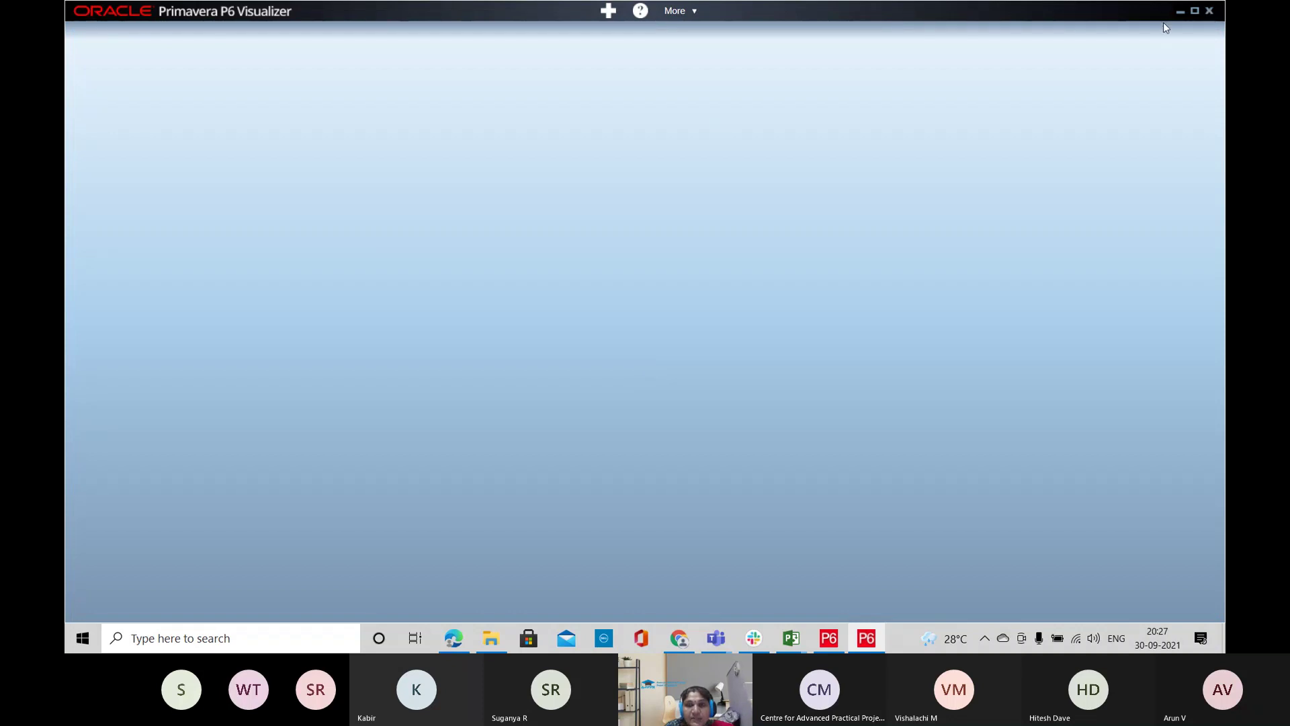
pyautogui.click(1209, 11)
pyautogui.click(617, 366)
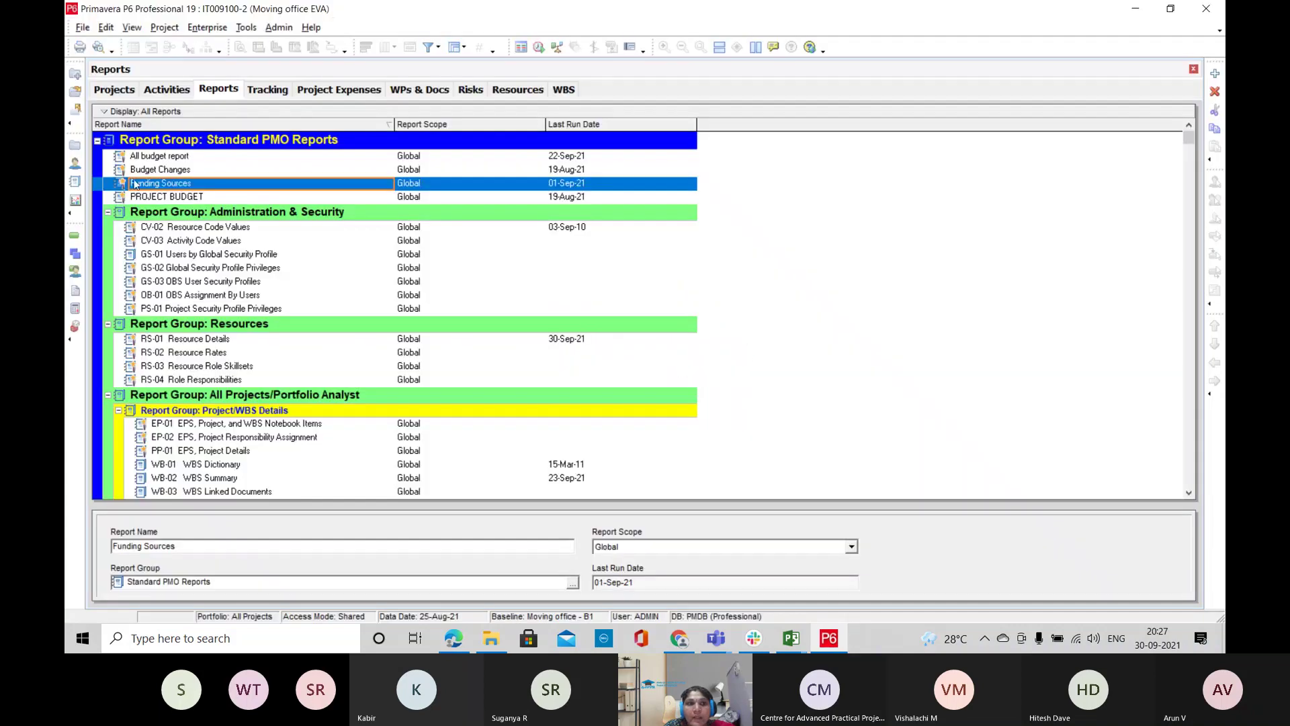
pyautogui.click(150, 91)
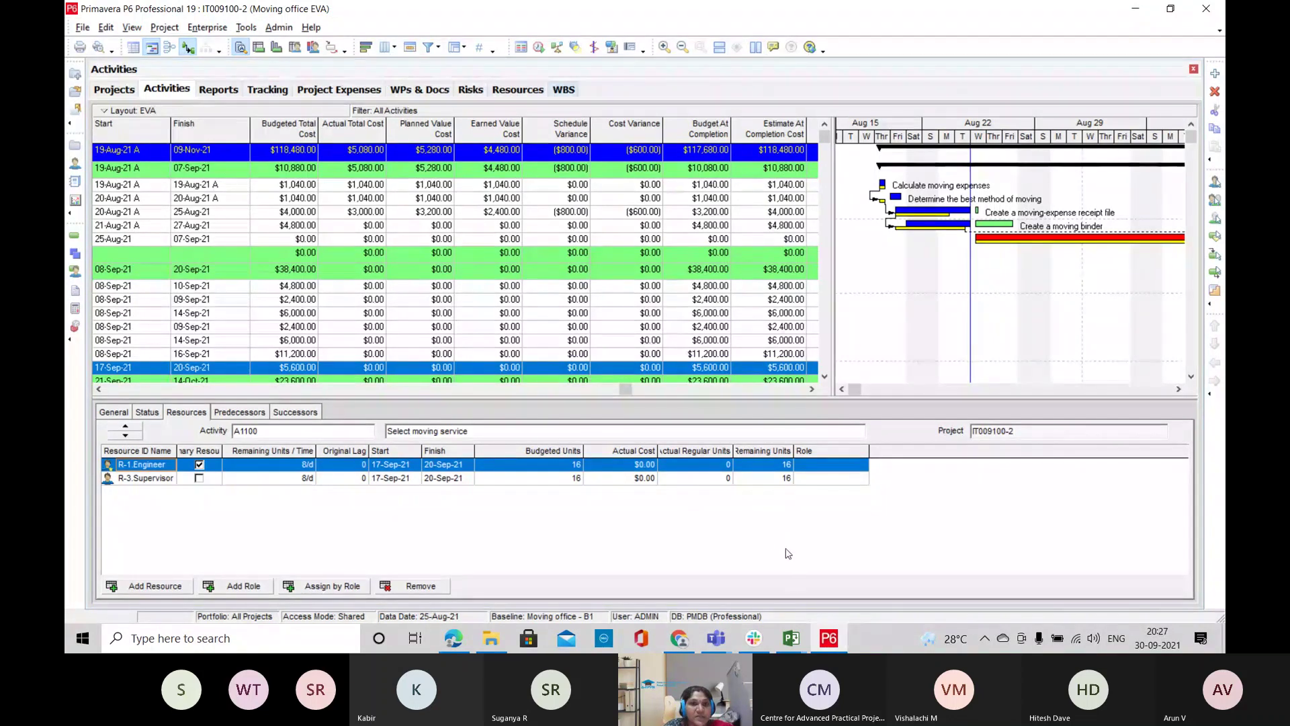
pyautogui.click(1156, 521)
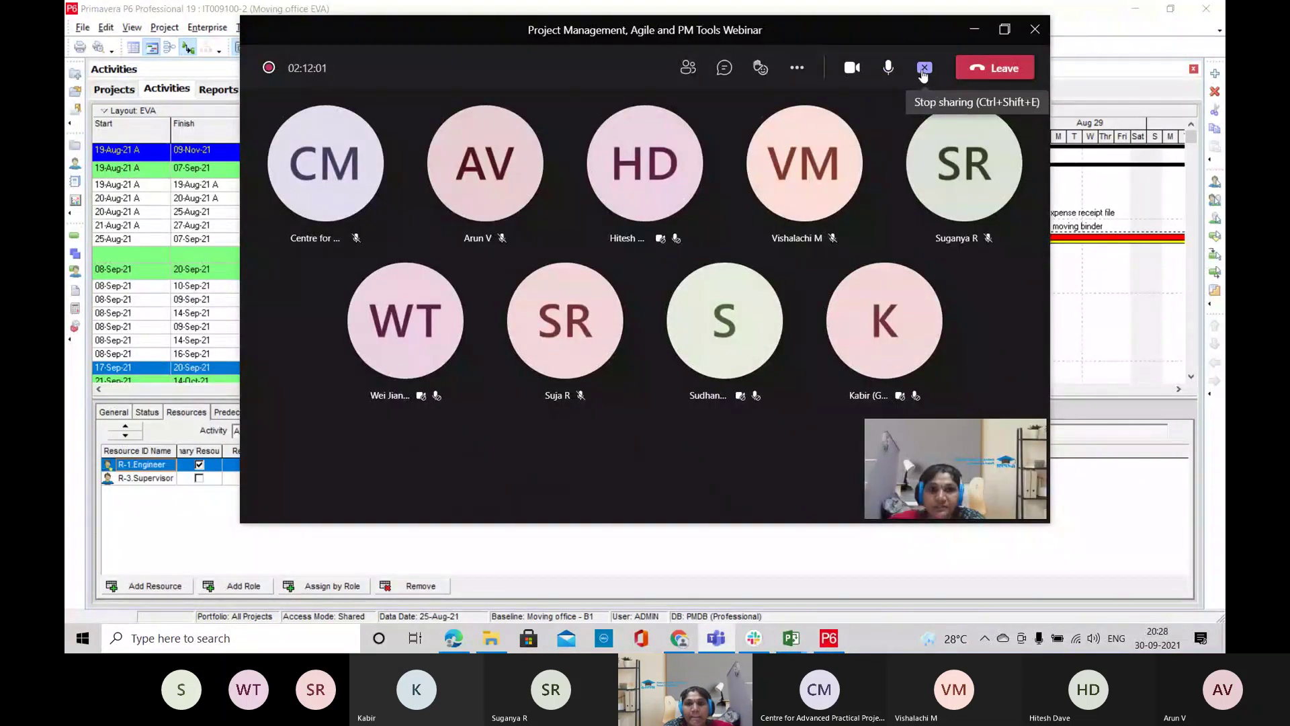
pyautogui.click(925, 68)
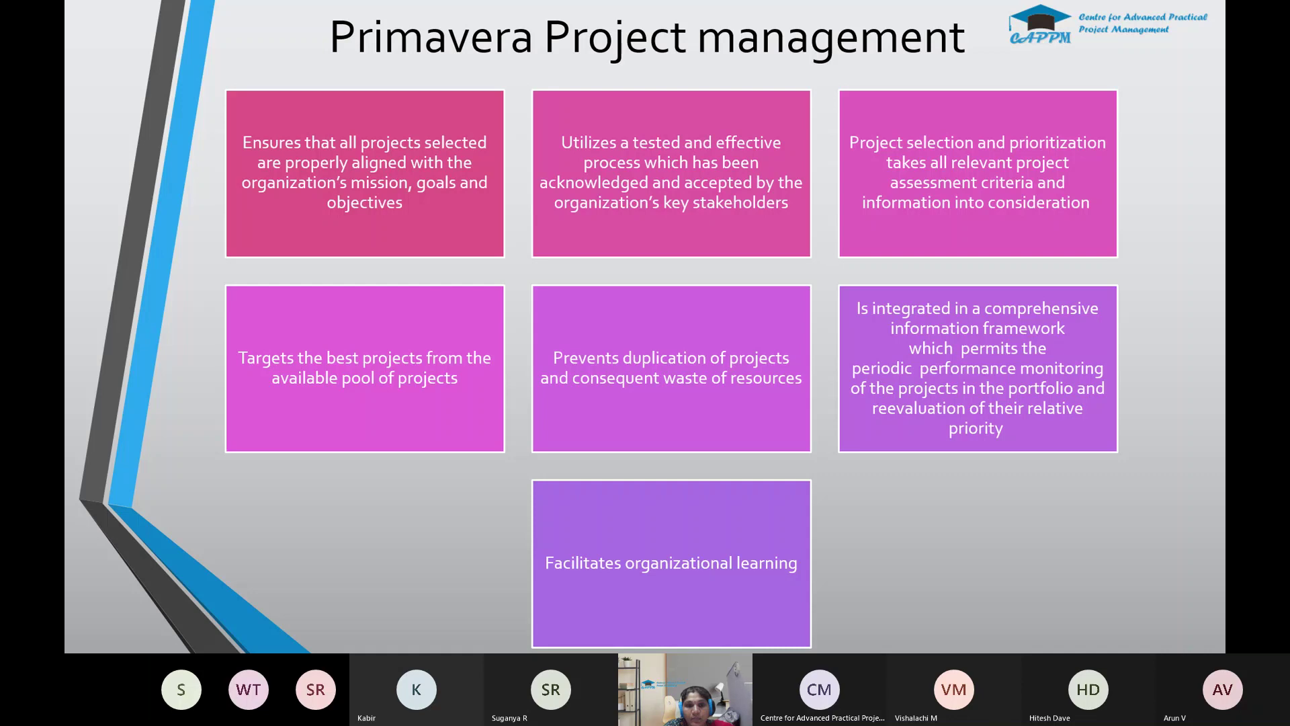
pyautogui.press('Right')
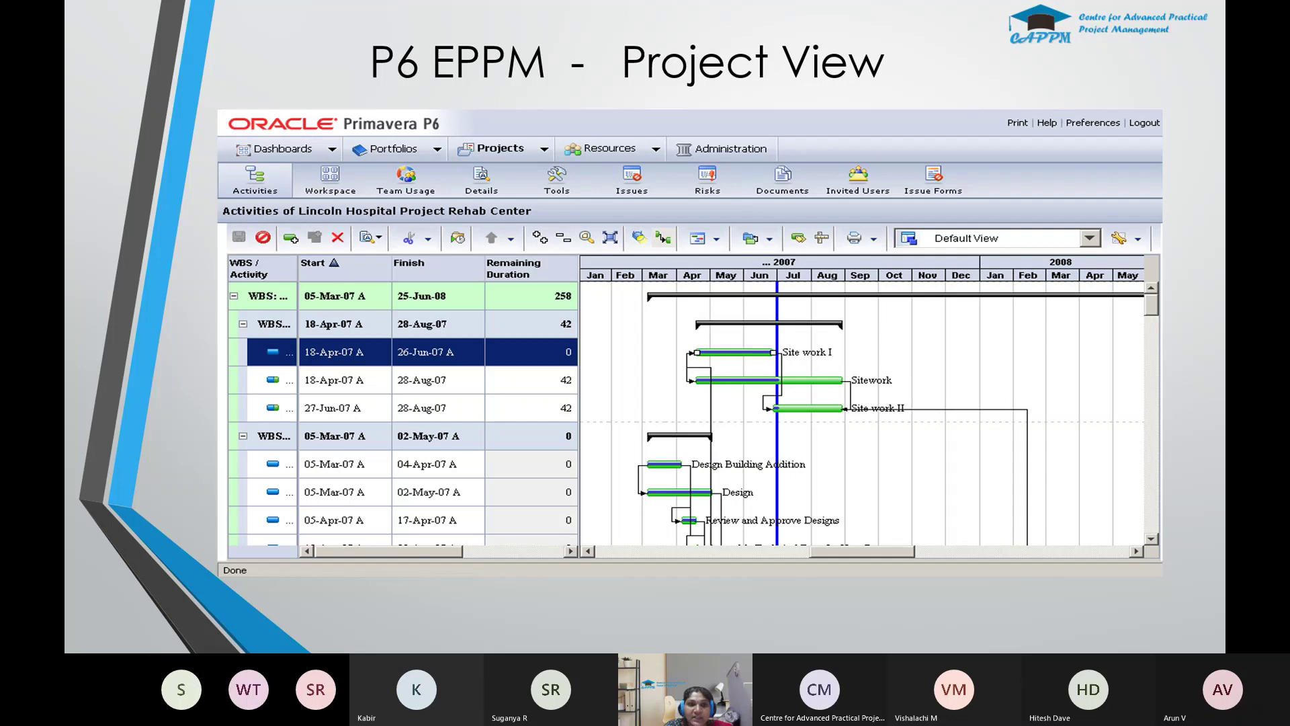
pyautogui.press('Right')
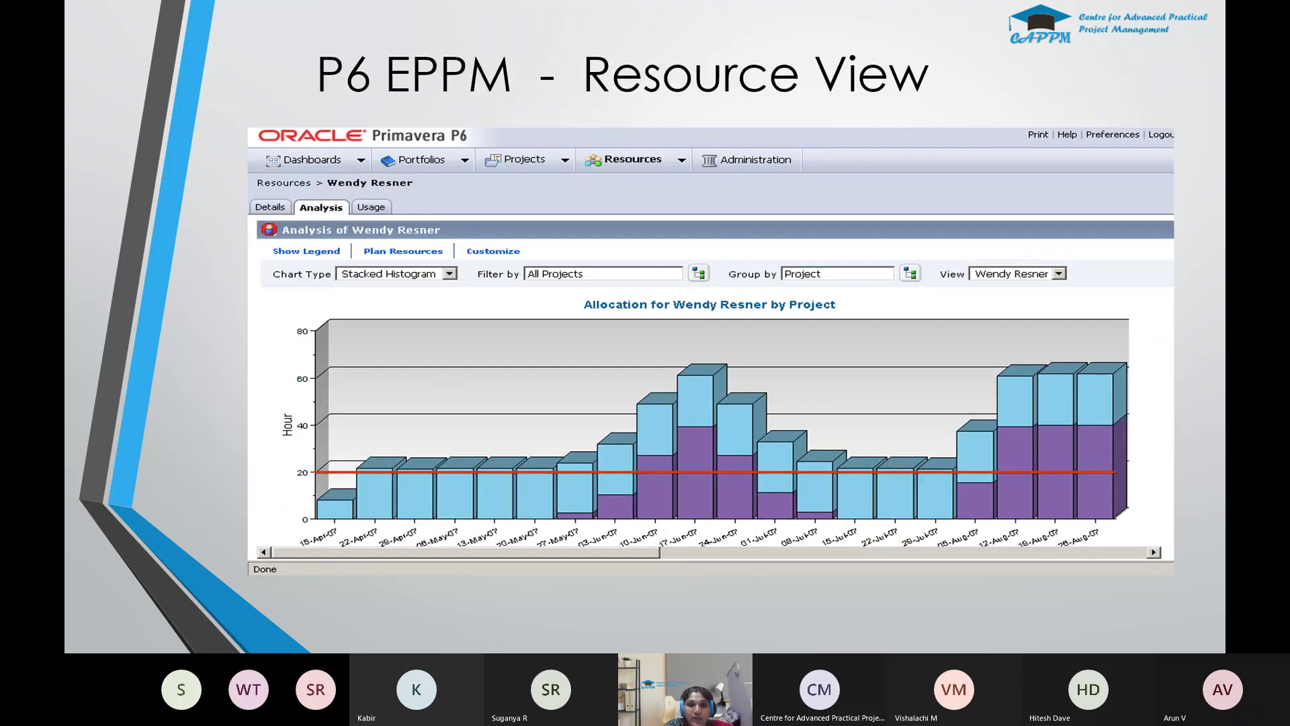